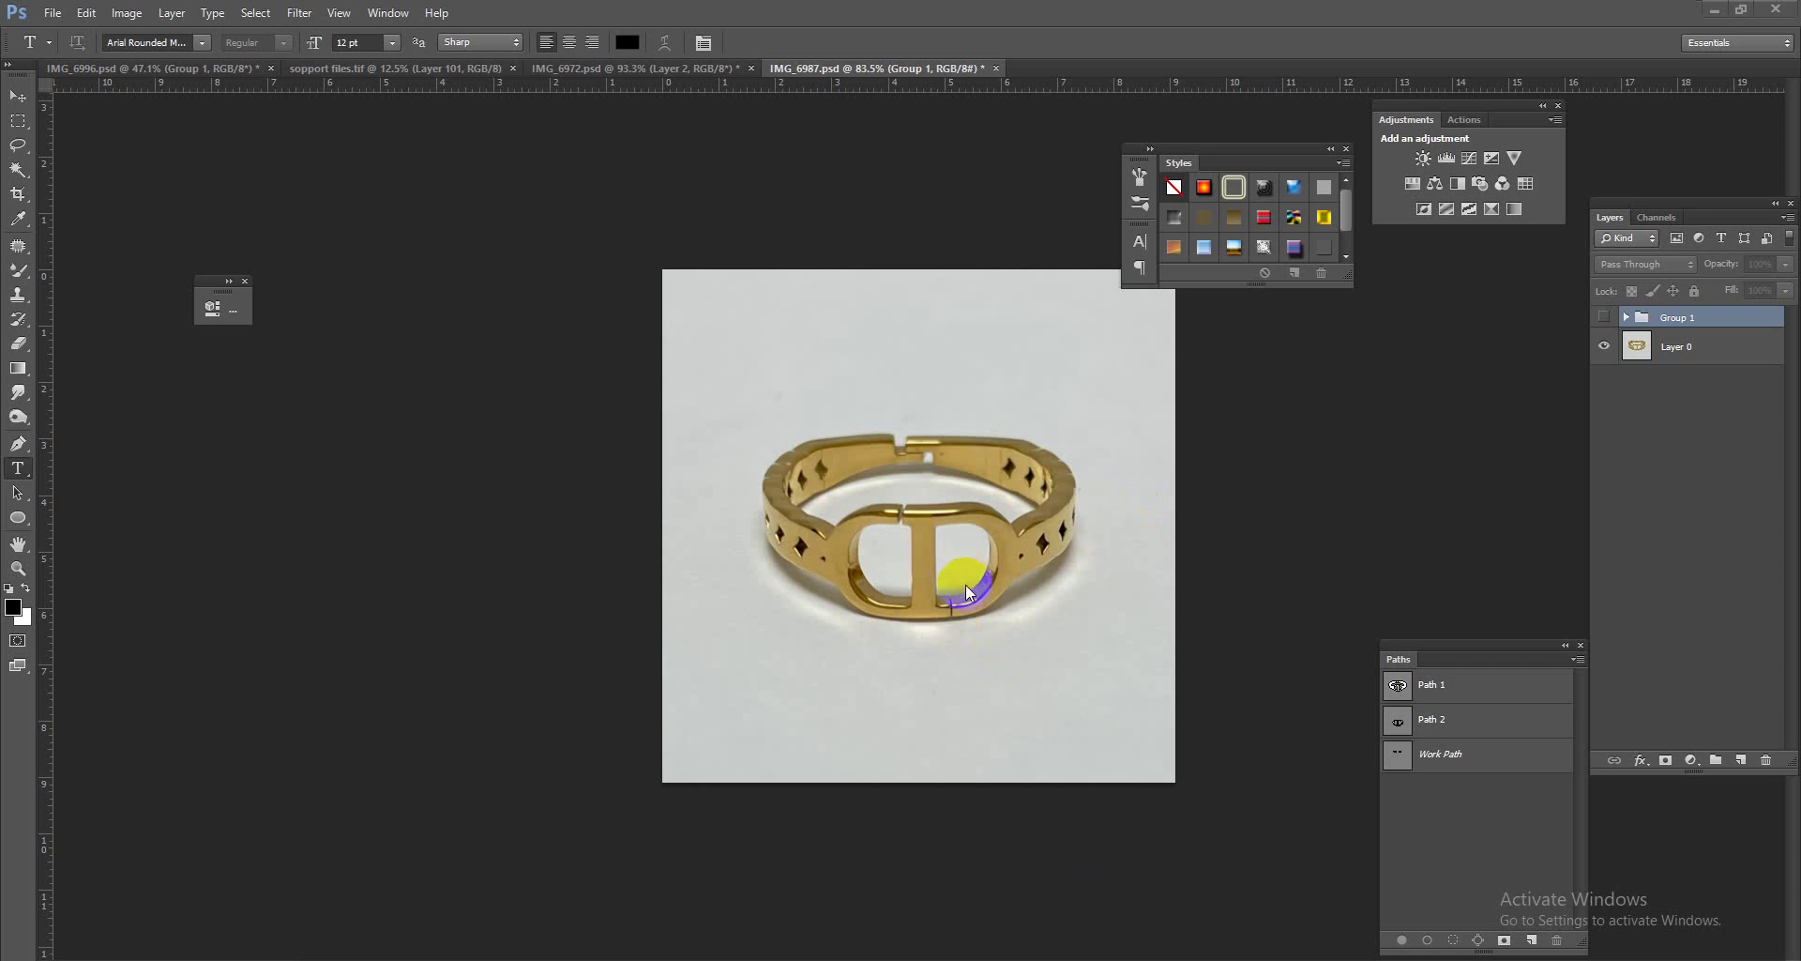
# Step: Load Path 1 as a selection and feather its edge
pyautogui.scroll(3, 977, 556)
pyautogui.scroll(2, 1078, 611)
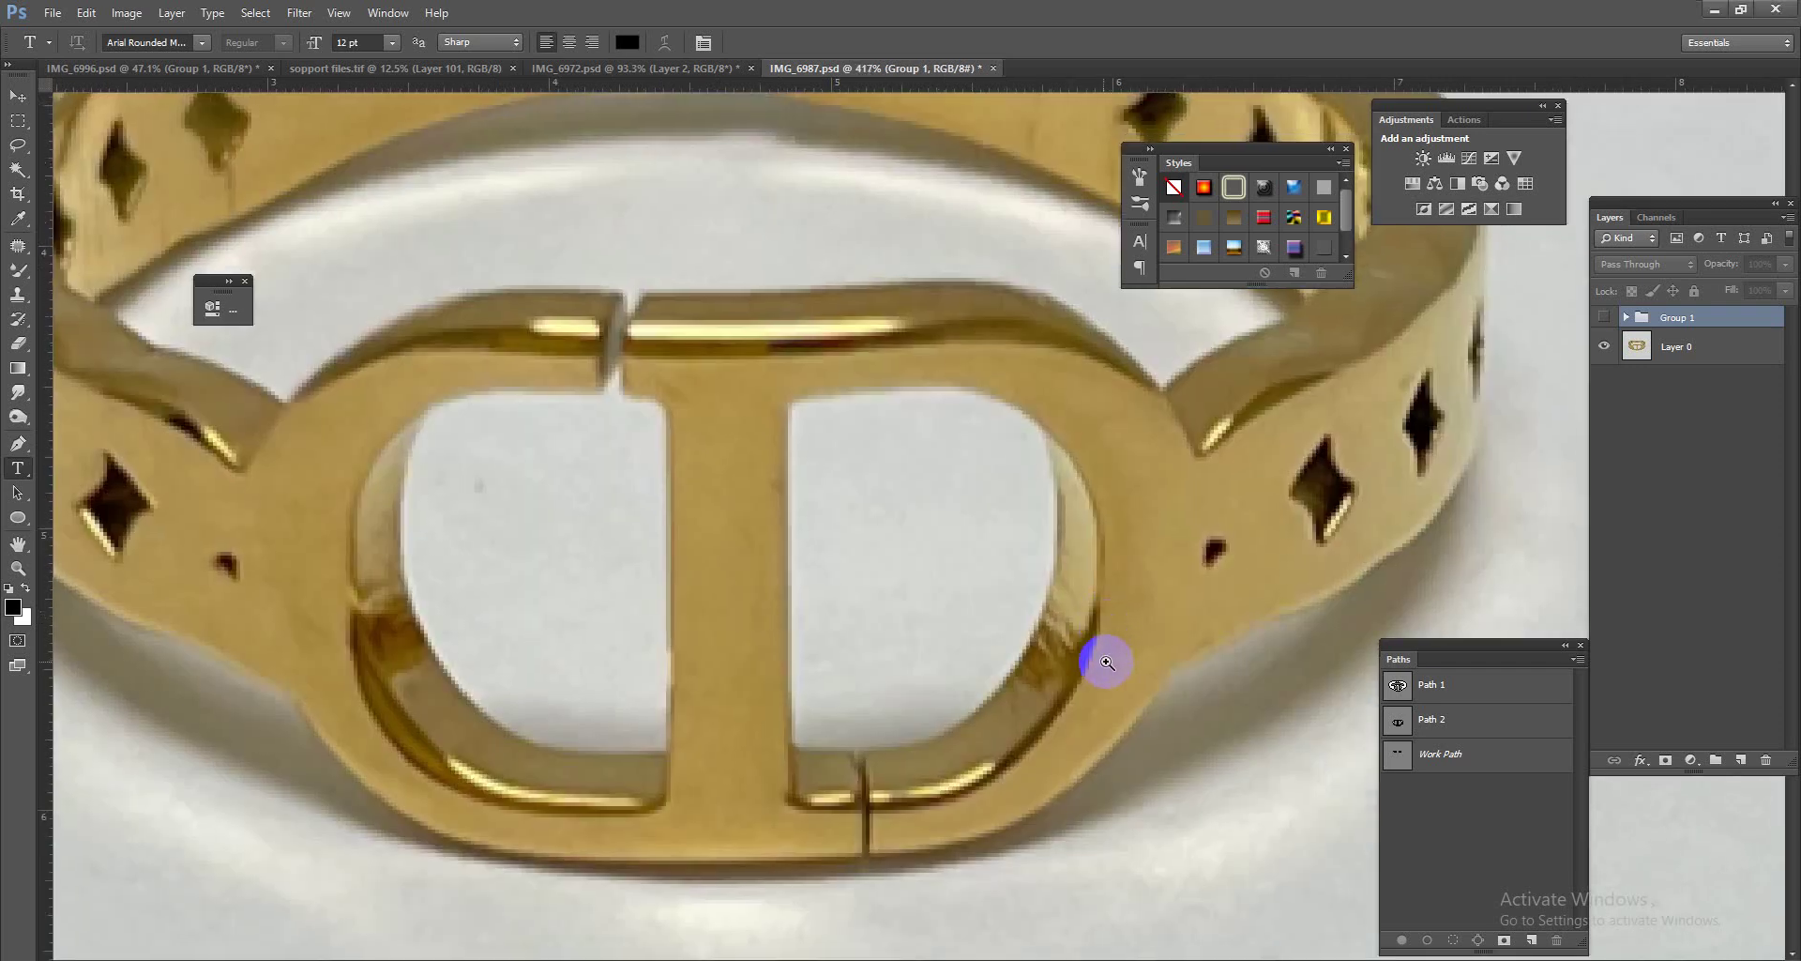
pyautogui.scroll(-5, 1102, 655)
pyautogui.scroll(2, 1114, 623)
pyautogui.scroll(3, 1188, 588)
pyautogui.keyDown('ctrl'); pyautogui.click(1396, 687); pyautogui.keyUp('ctrl')
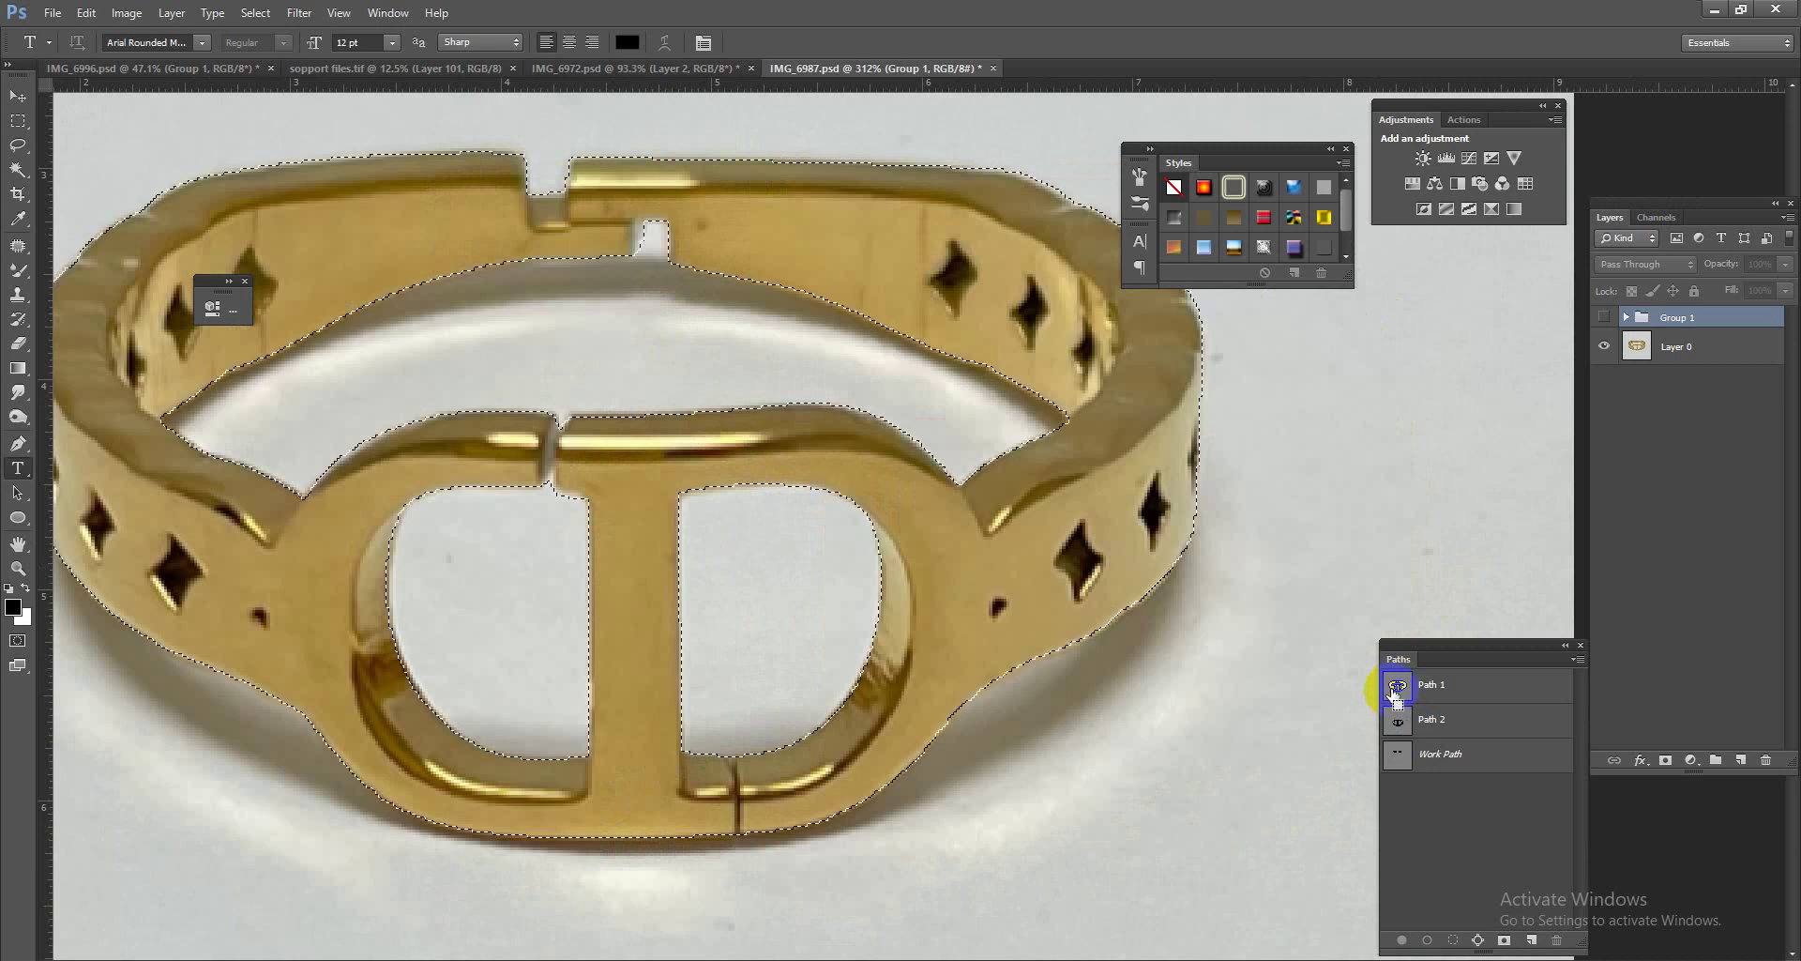
pyautogui.hotkey('shift', 'F6')
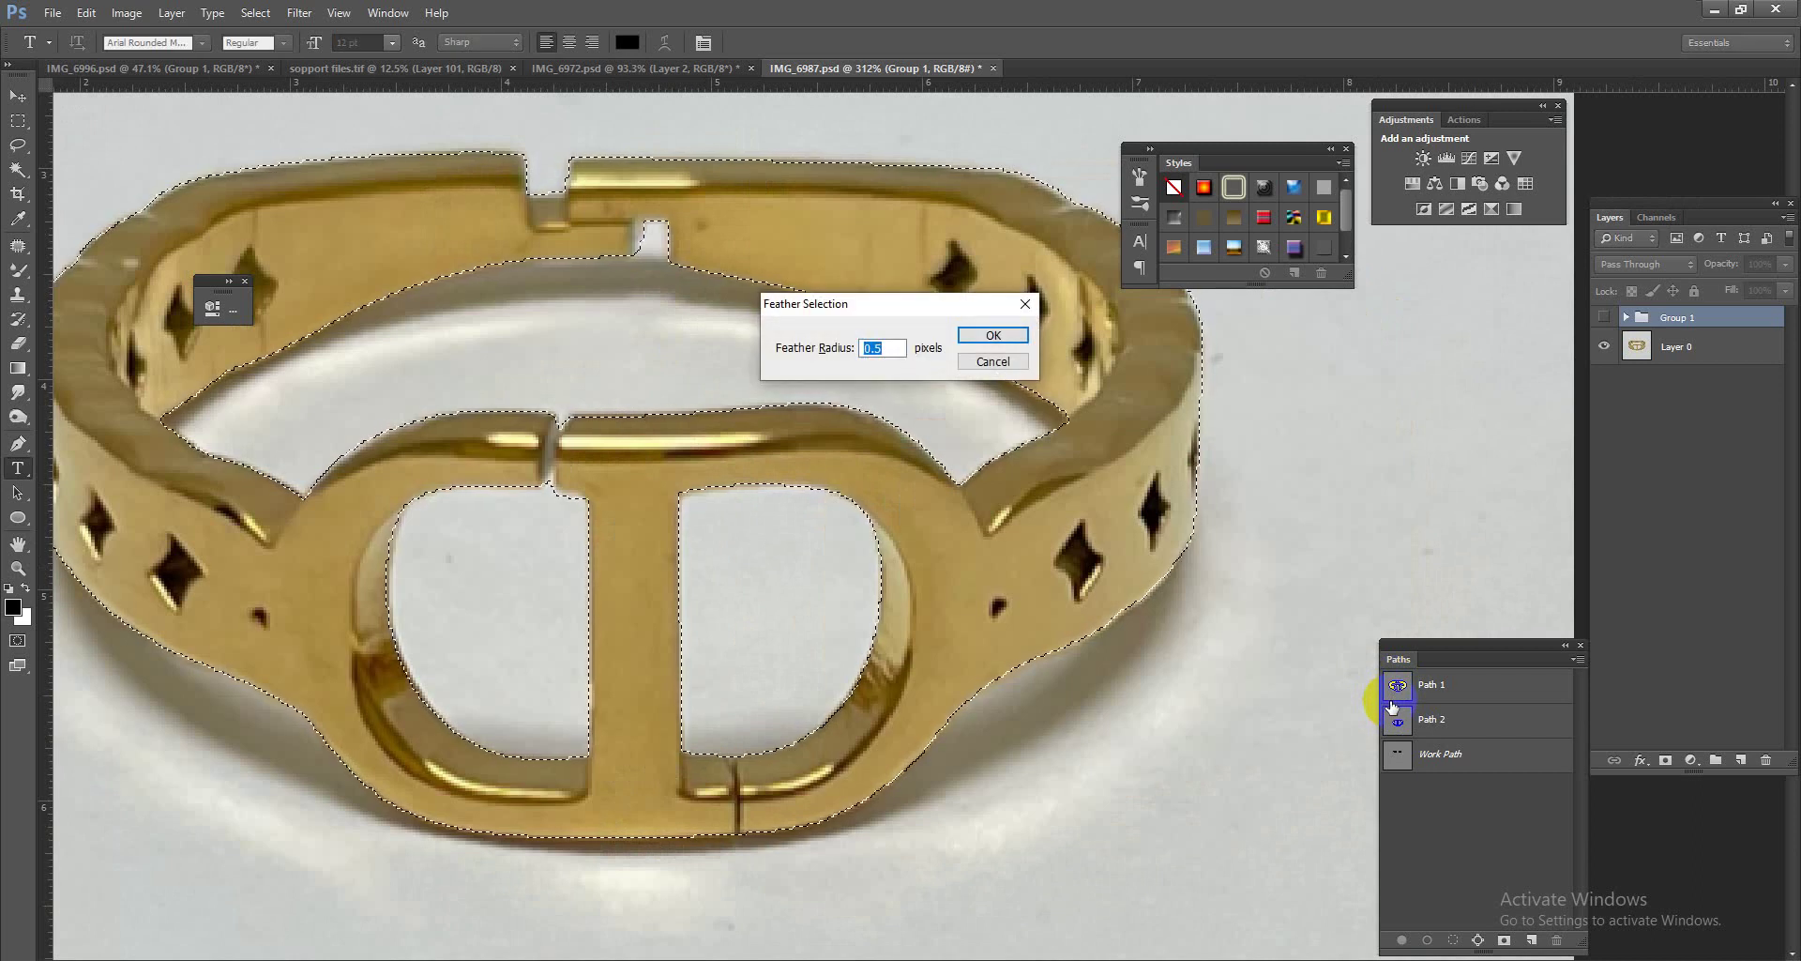
pyautogui.press('Return')
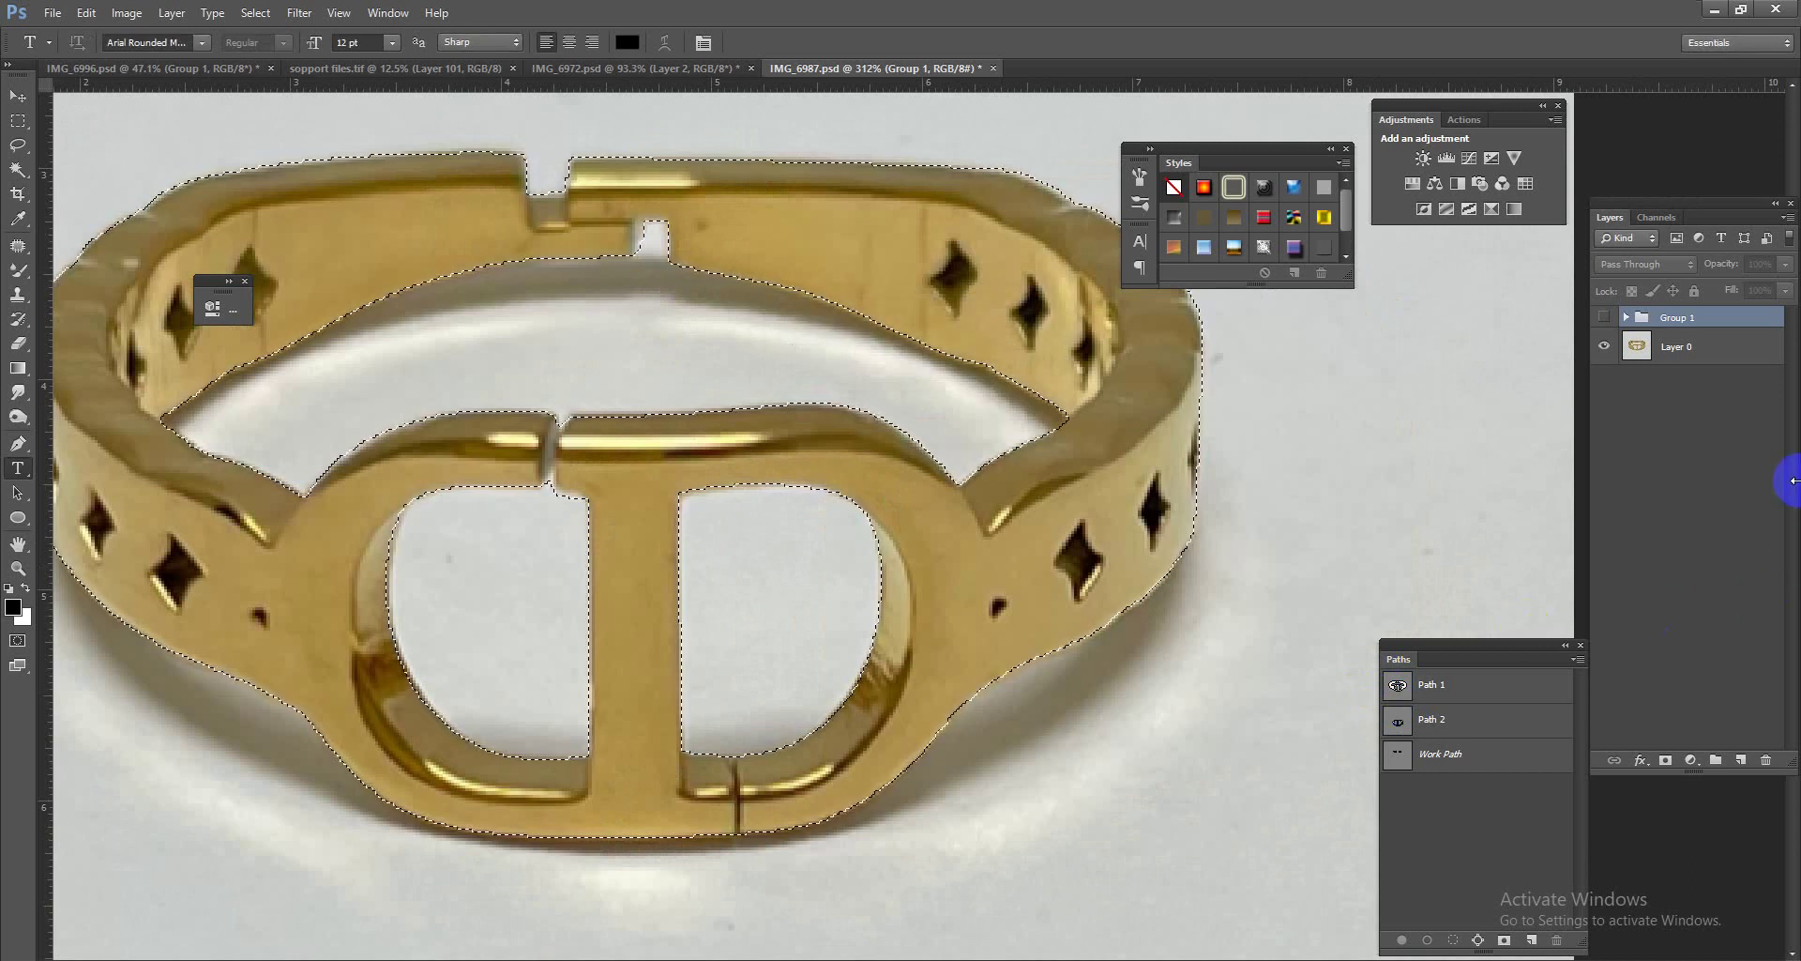
# Step: Copy the feathered ring onto its own layer and duplicate it
pyautogui.rightClick(1733, 346)
pyautogui.hotkey('ctrl', 'j')
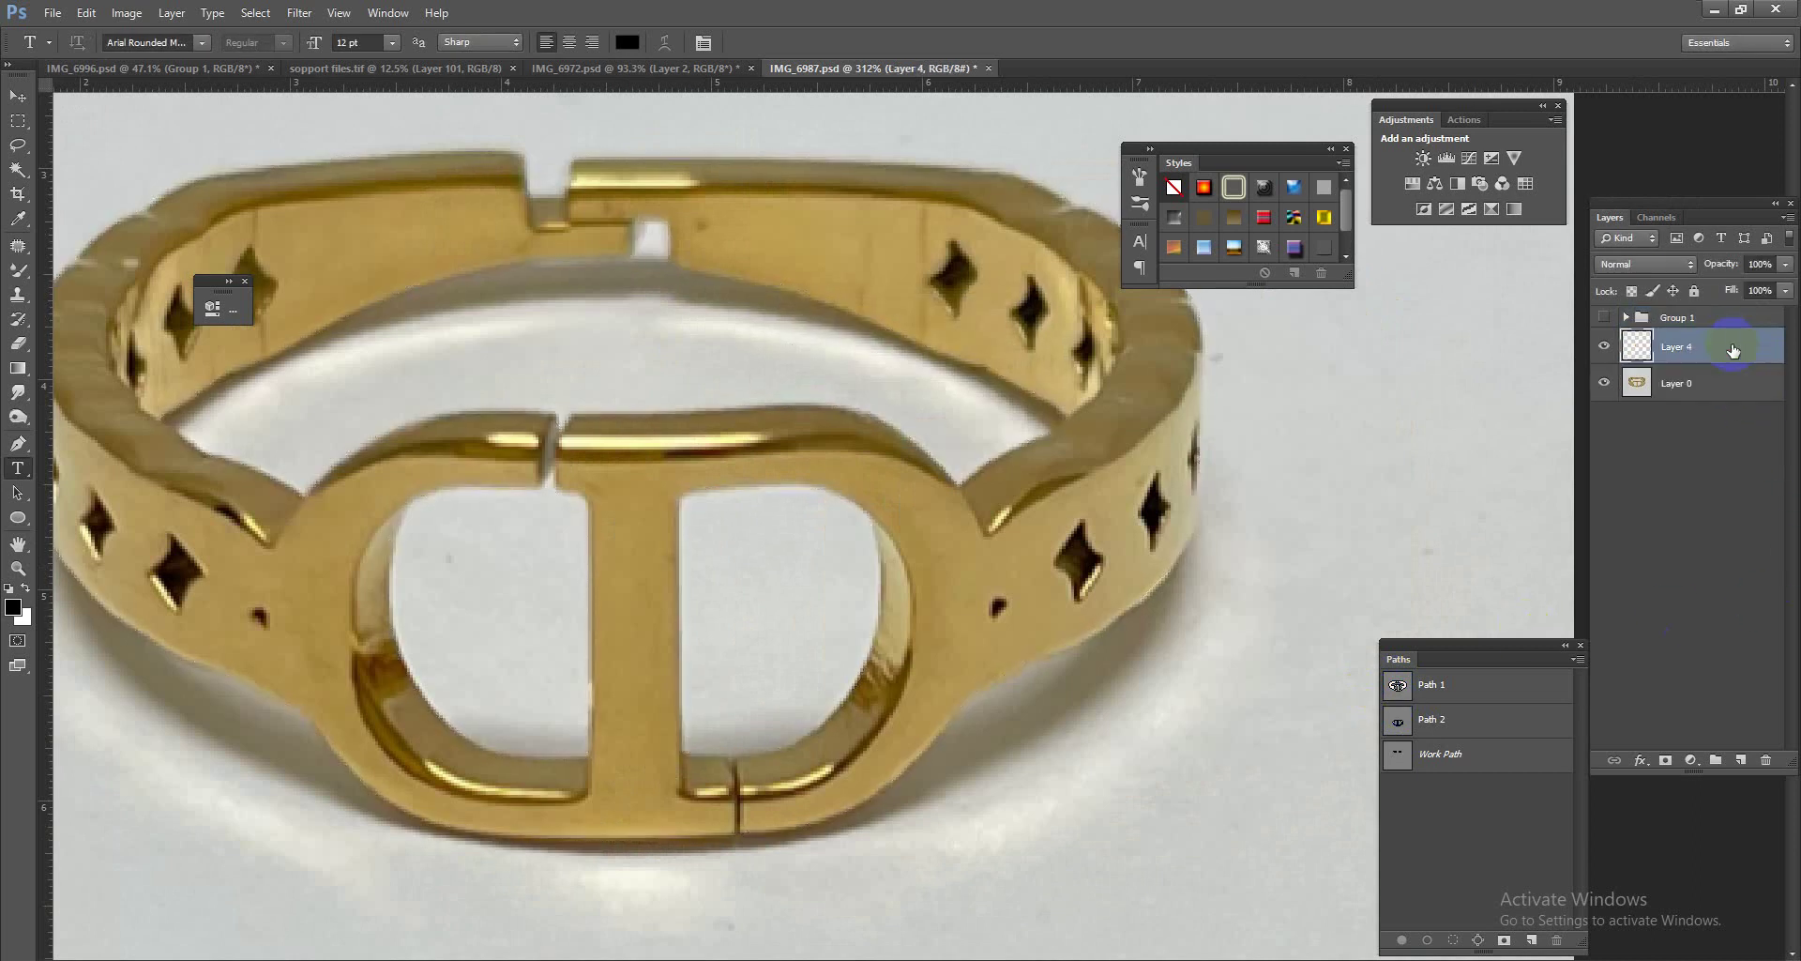
pyautogui.hotkey('ctrl', 'j')
# Step: Fill Layer 4 beneath the ring copies with white
pyautogui.click(1707, 382)
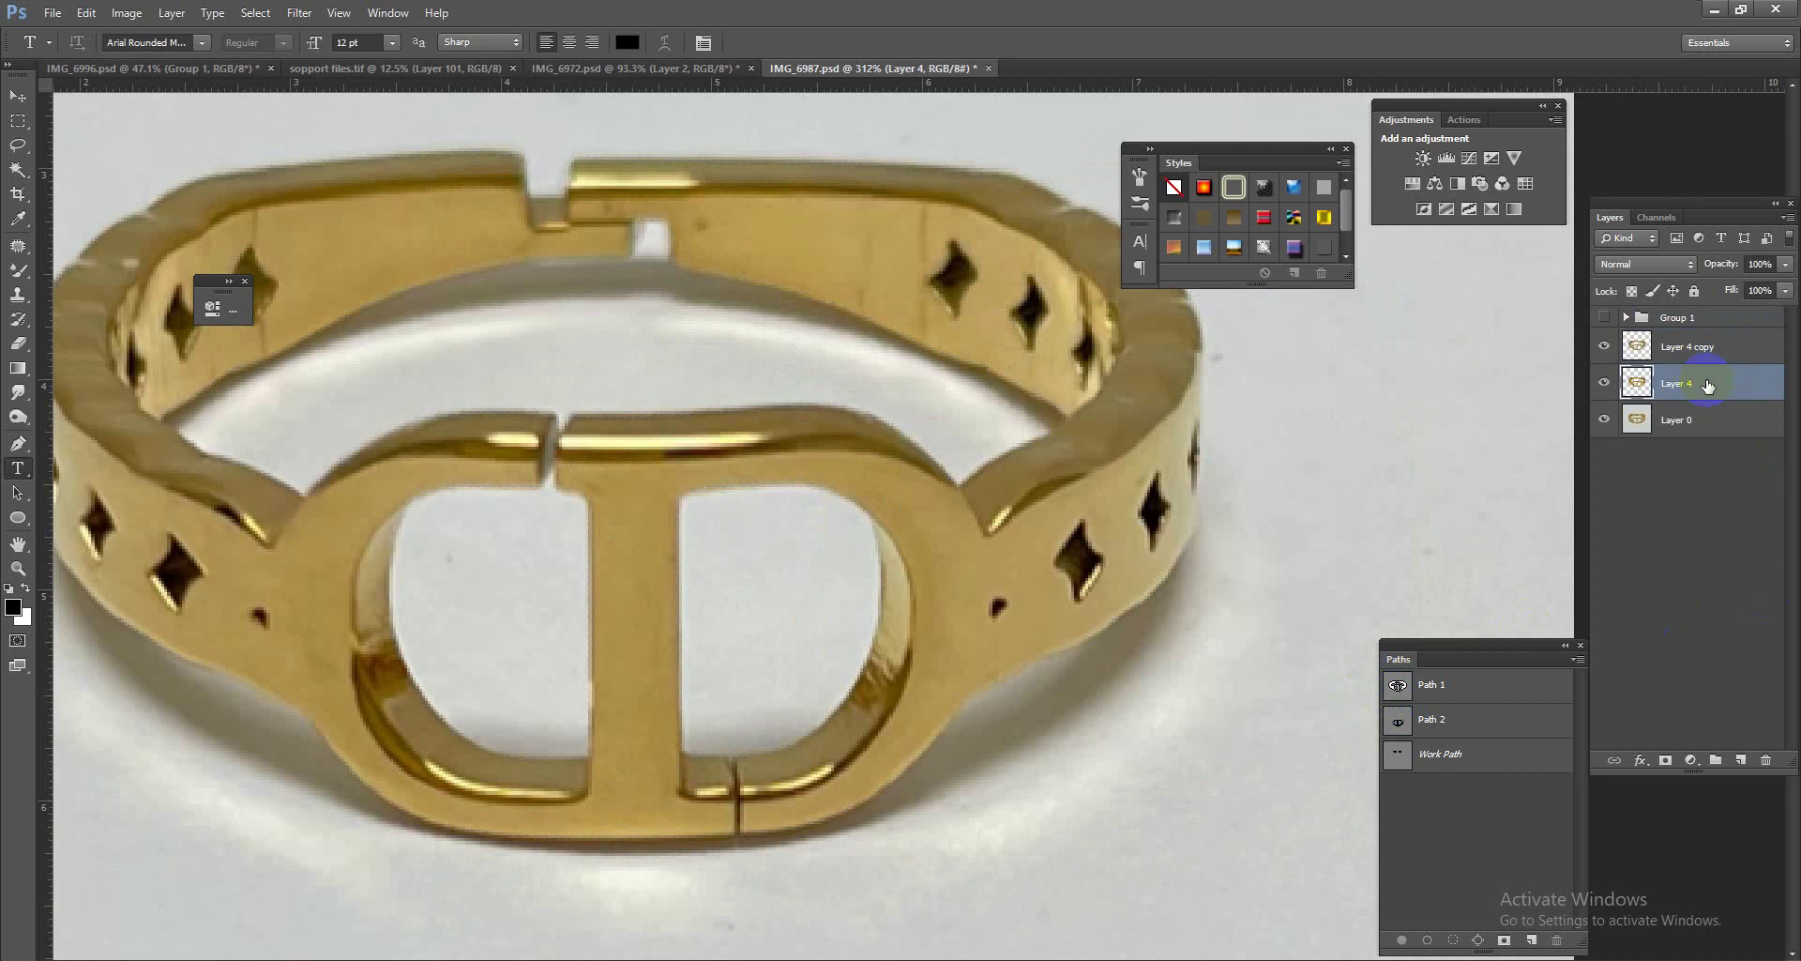
pyautogui.hotkey('ctrl', 'BackSpace')
pyautogui.scroll(-3, 816, 612)
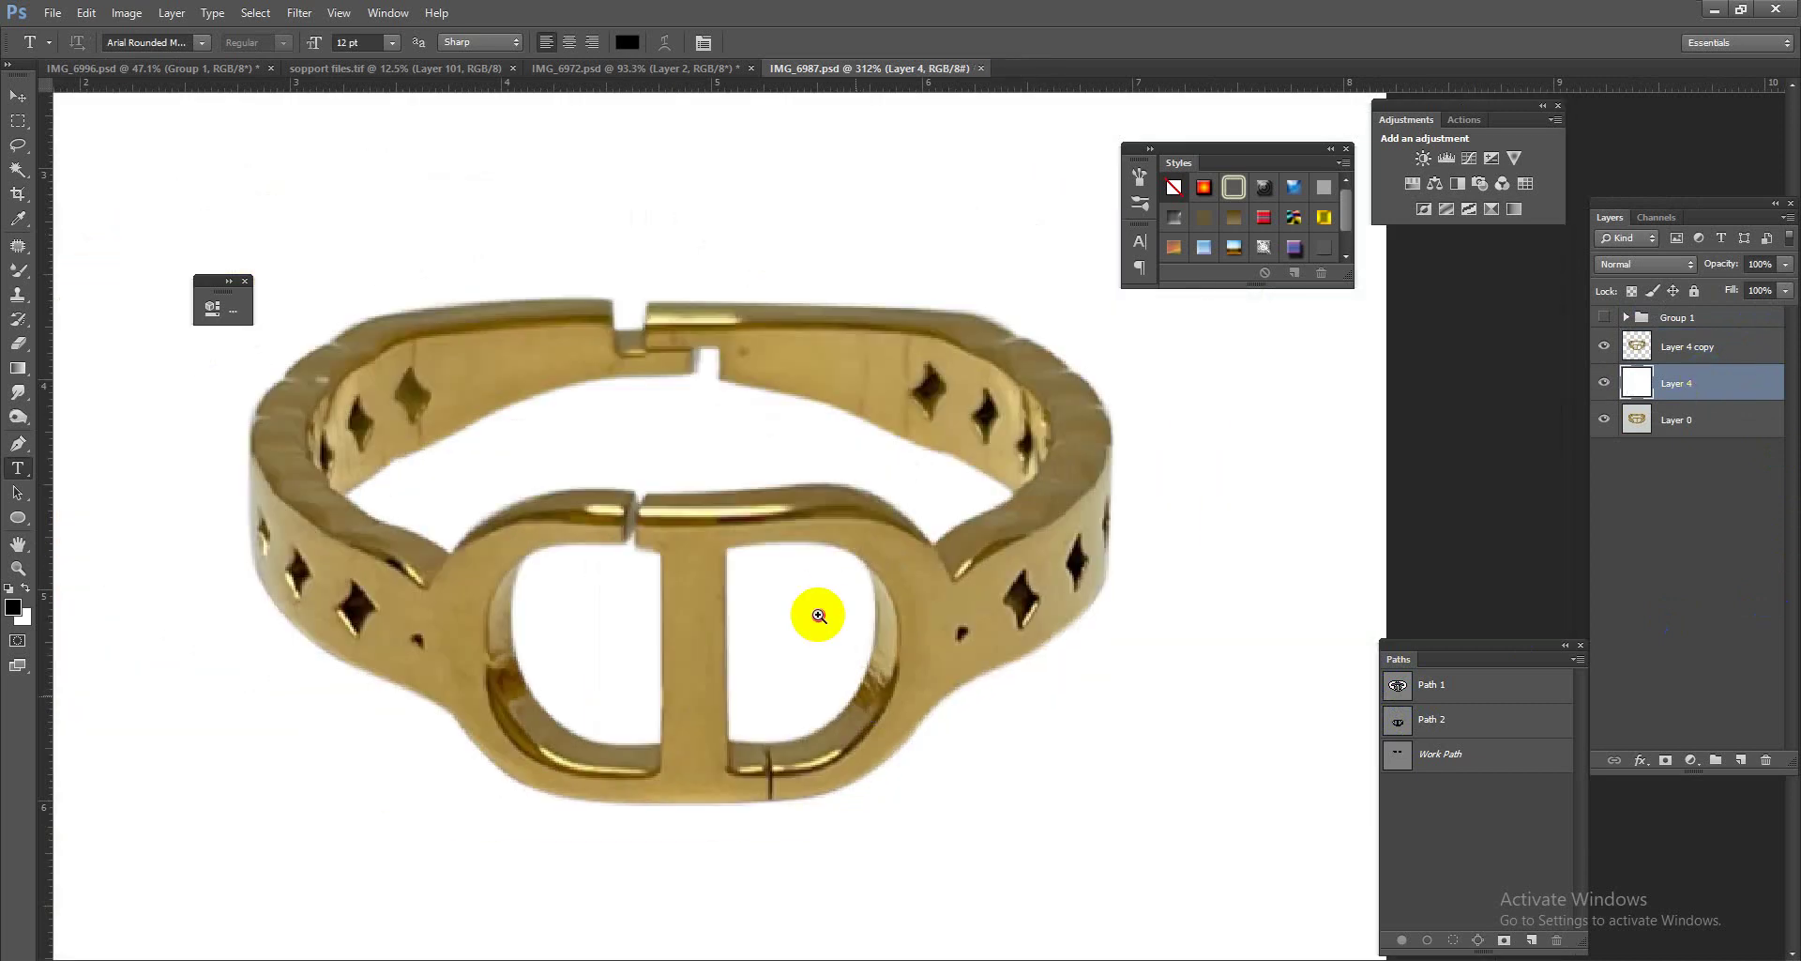
pyautogui.scroll(-2, 1027, 563)
pyautogui.scroll(3, 1079, 463)
pyautogui.scroll(-2, 946, 481)
pyautogui.scroll(-1, 945, 481)
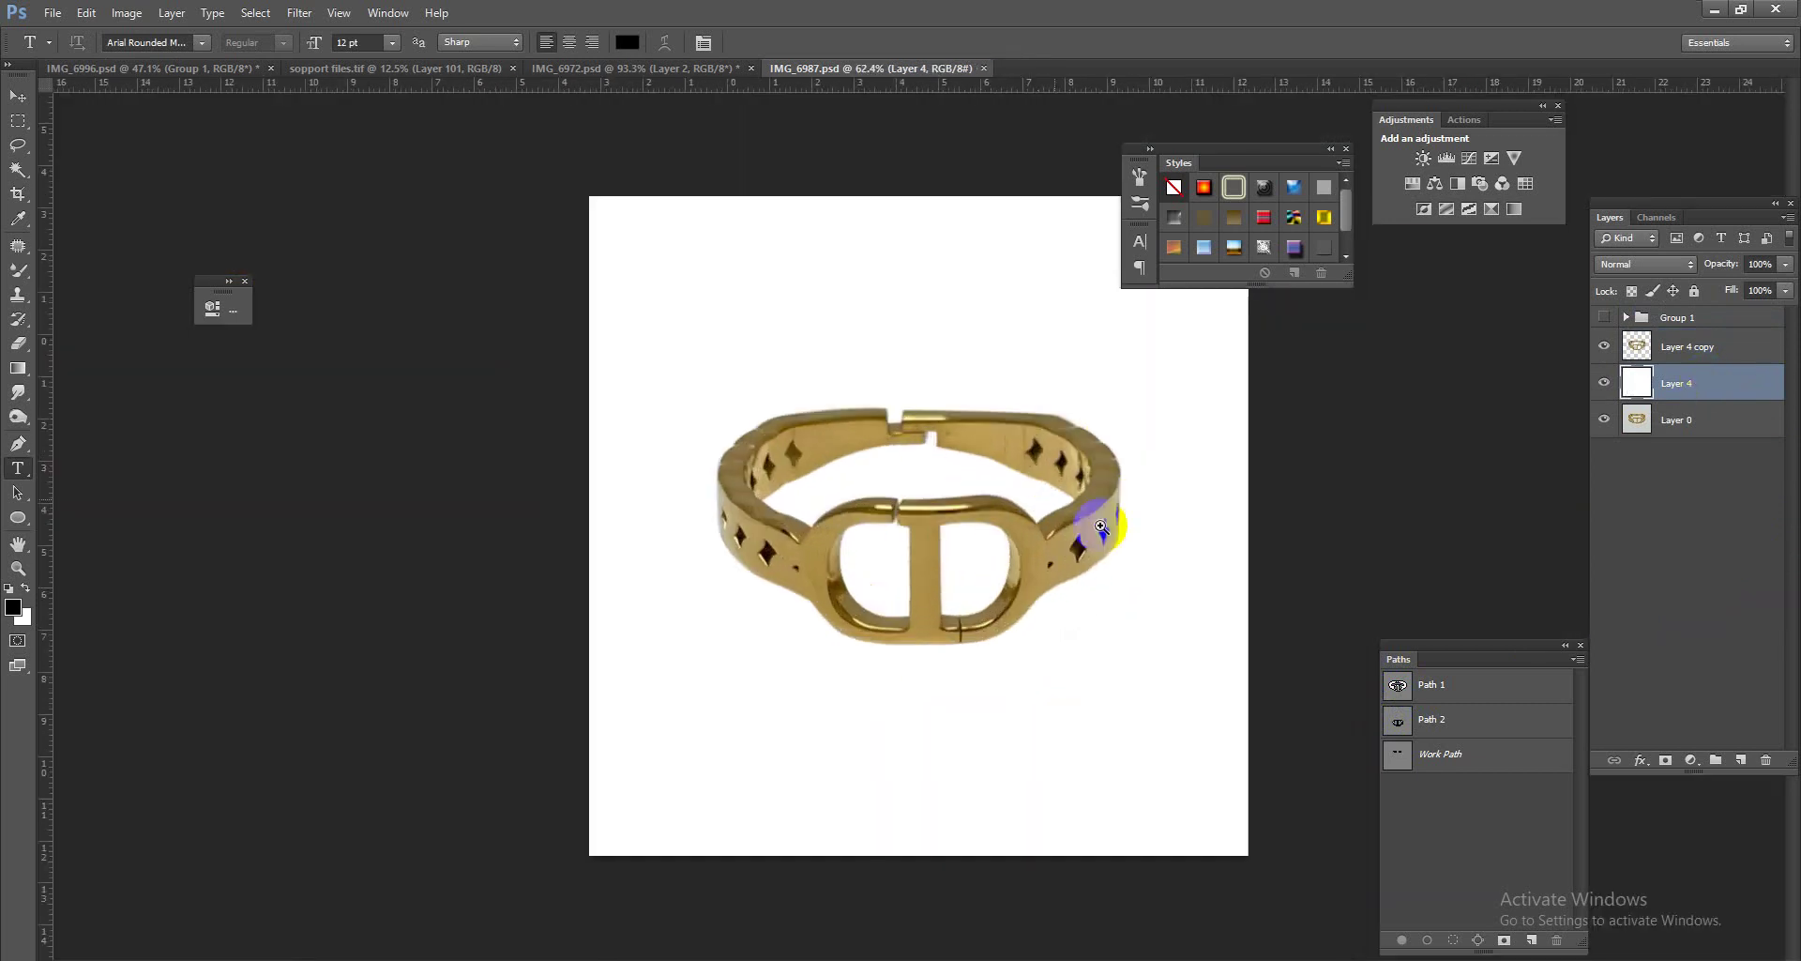
pyautogui.scroll(2, 1048, 491)
pyautogui.scroll(1, 1045, 515)
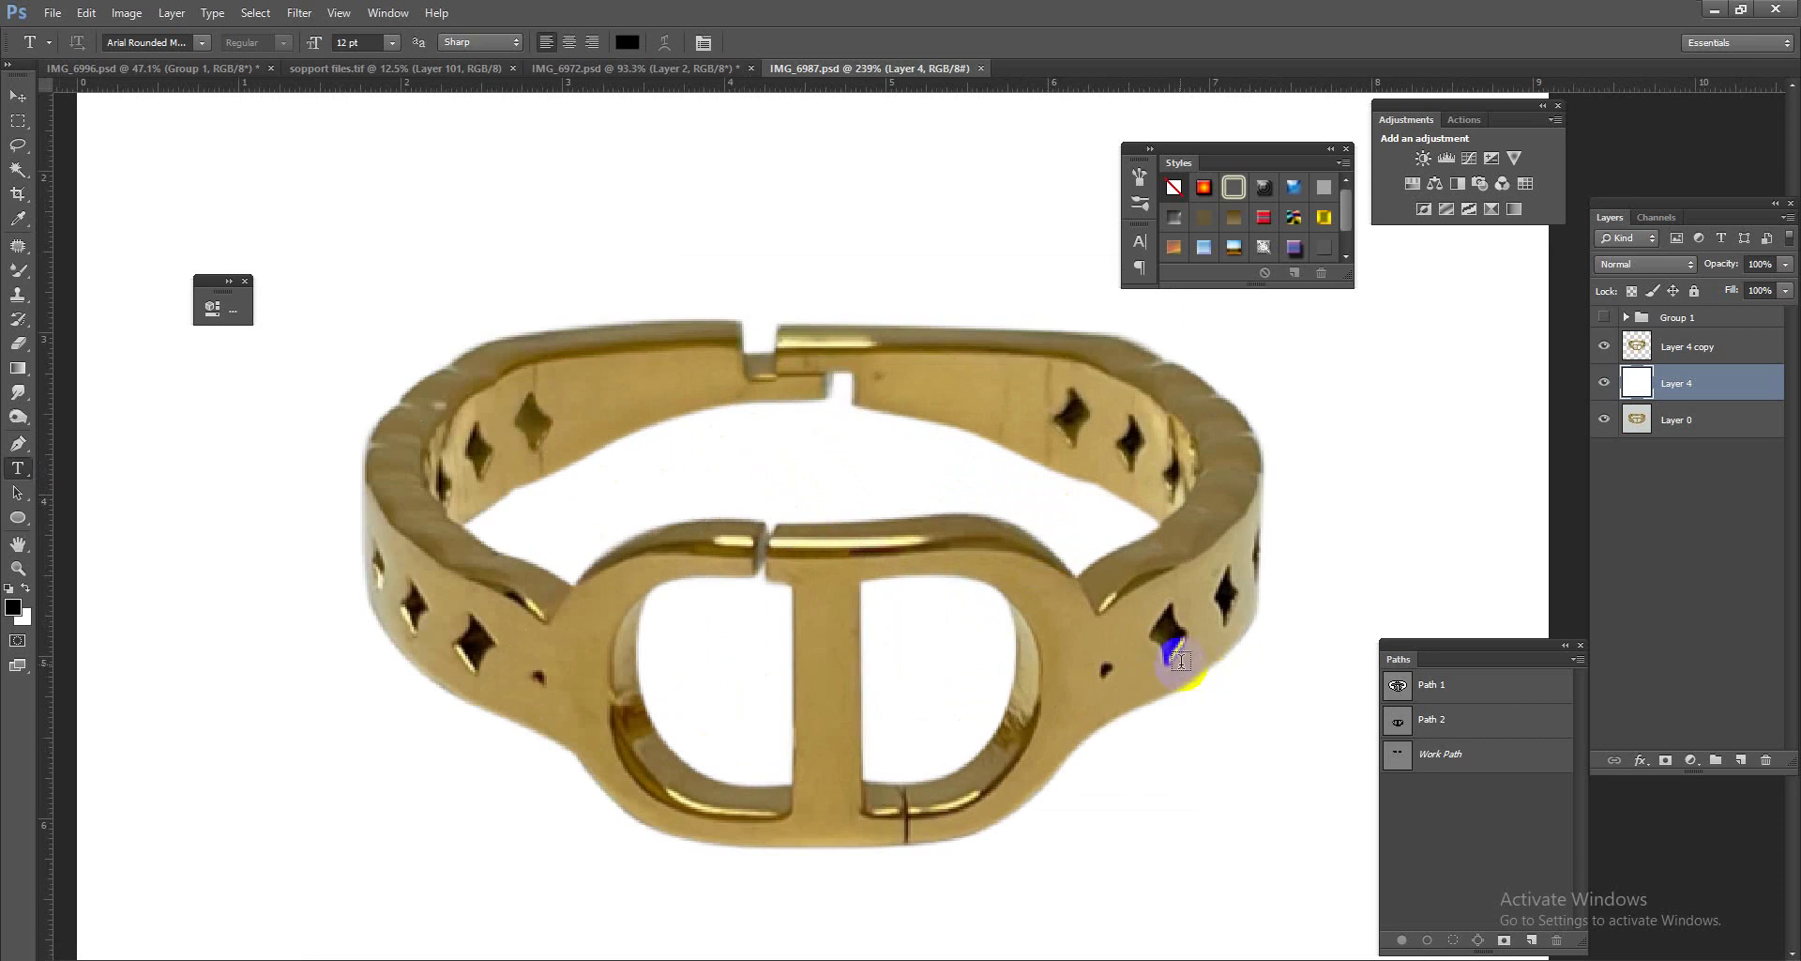
# Step: Load Work Path as a selection and set up a 28% opacity Brush on Layer 4 copy
pyautogui.keyDown('ctrl'); pyautogui.click(1406, 748); pyautogui.keyUp('ctrl')
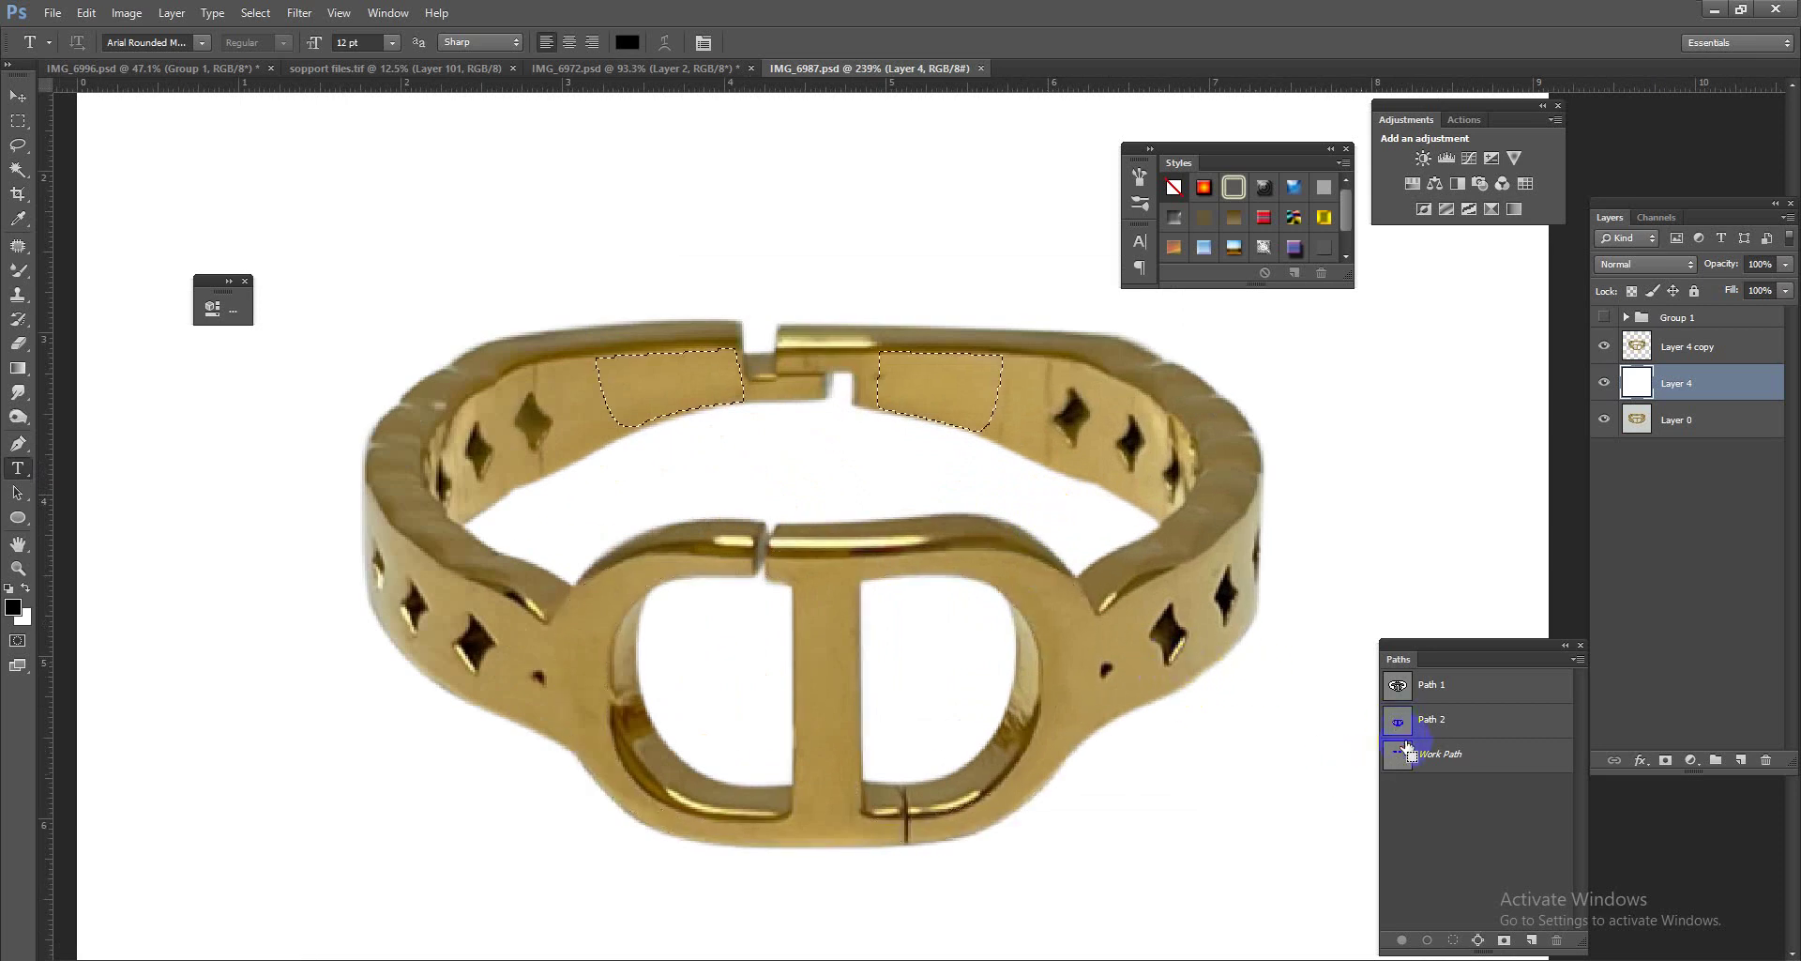
pyautogui.scroll(2, 1037, 373)
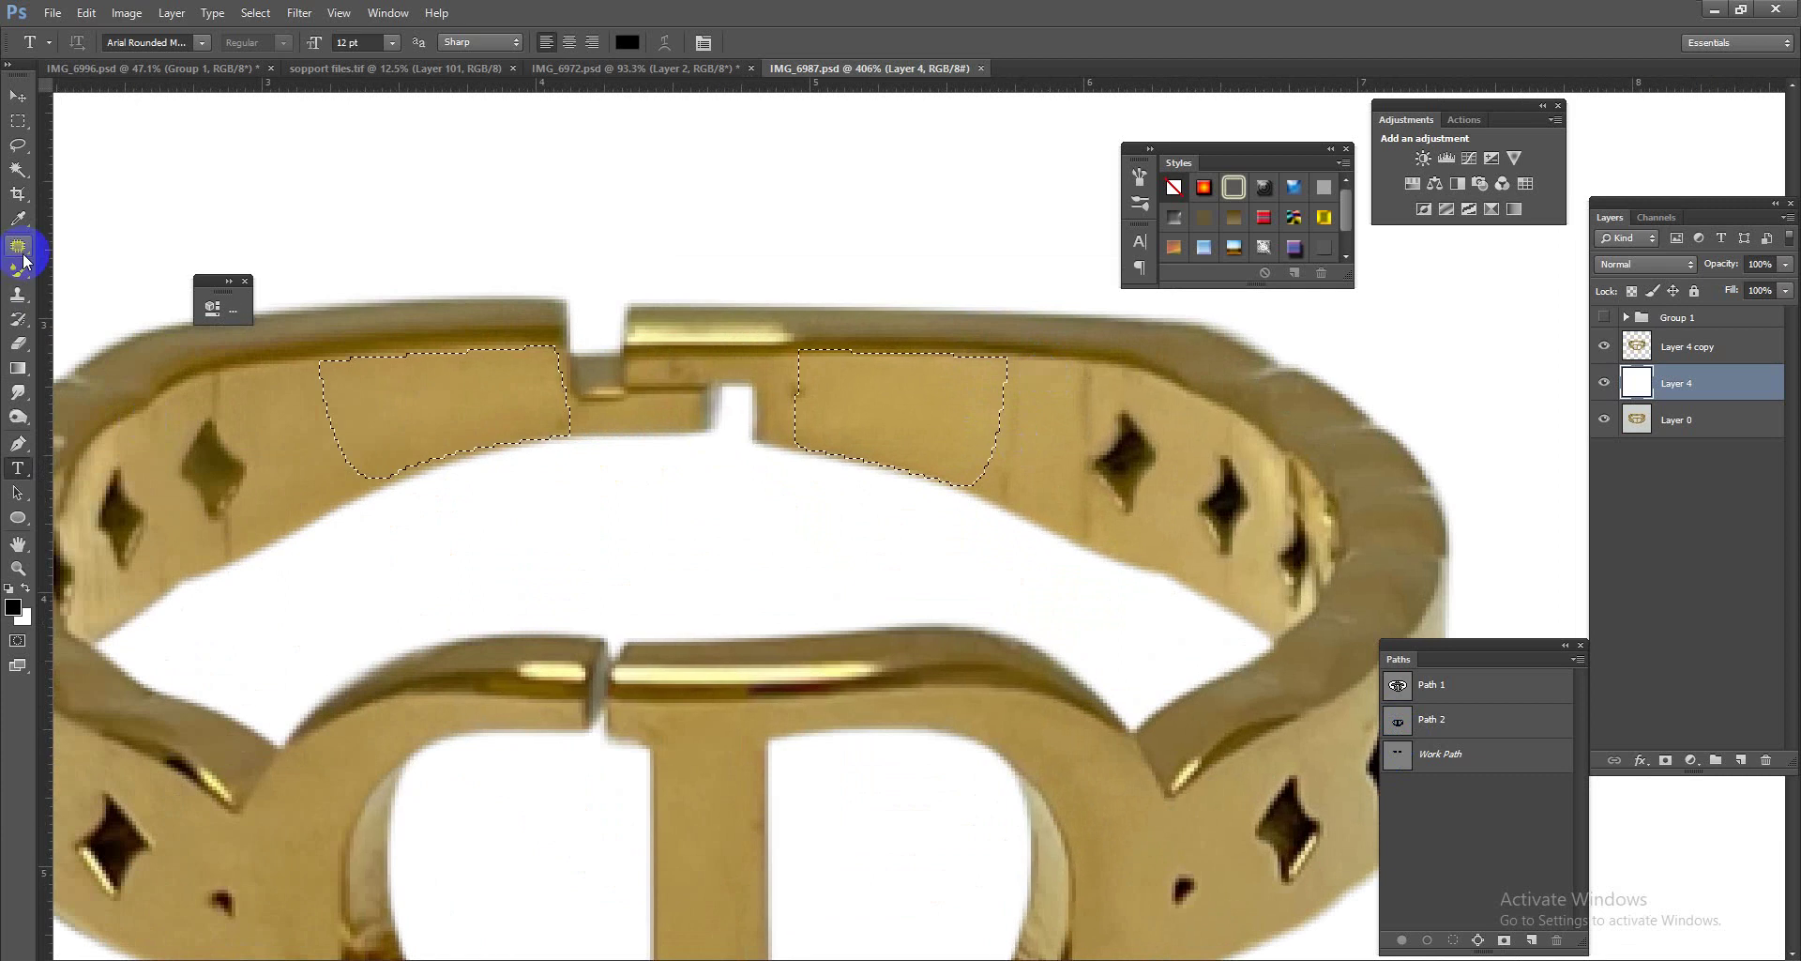
pyautogui.rightClick(24, 272)
pyautogui.click(71, 251)
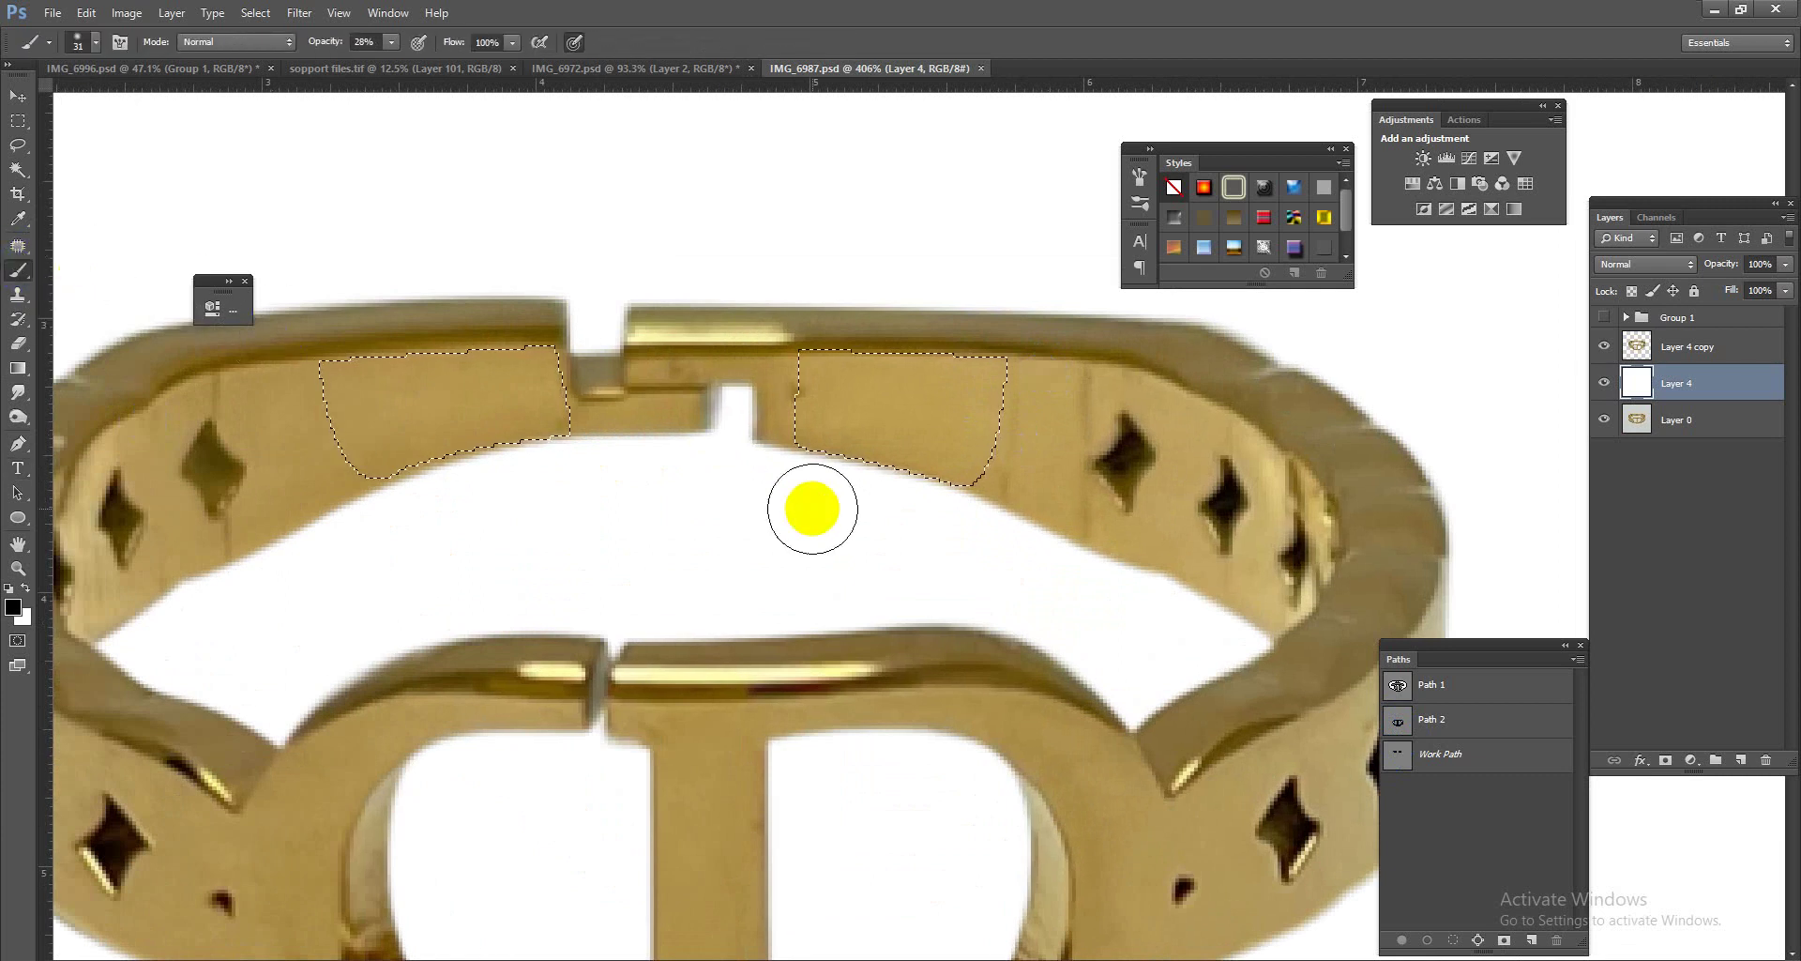
pyautogui.keyDown('alt'); pyautogui.click(853, 429); pyautogui.keyUp('alt')
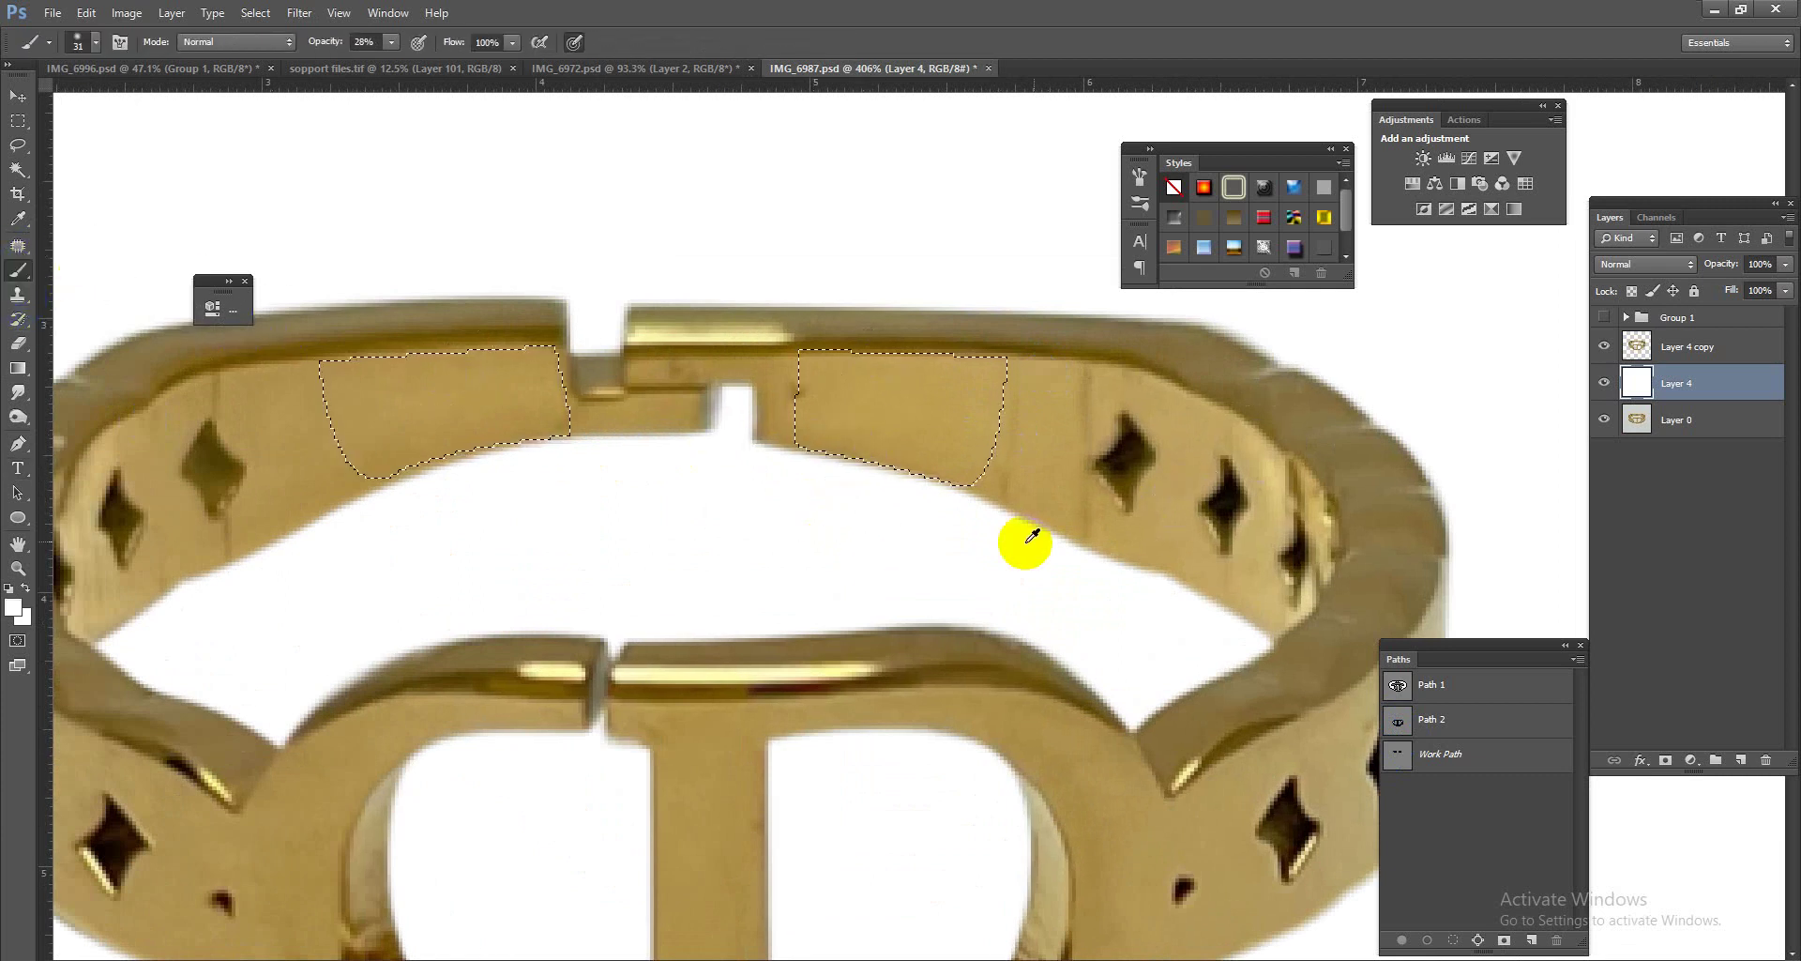
pyautogui.click(1679, 347)
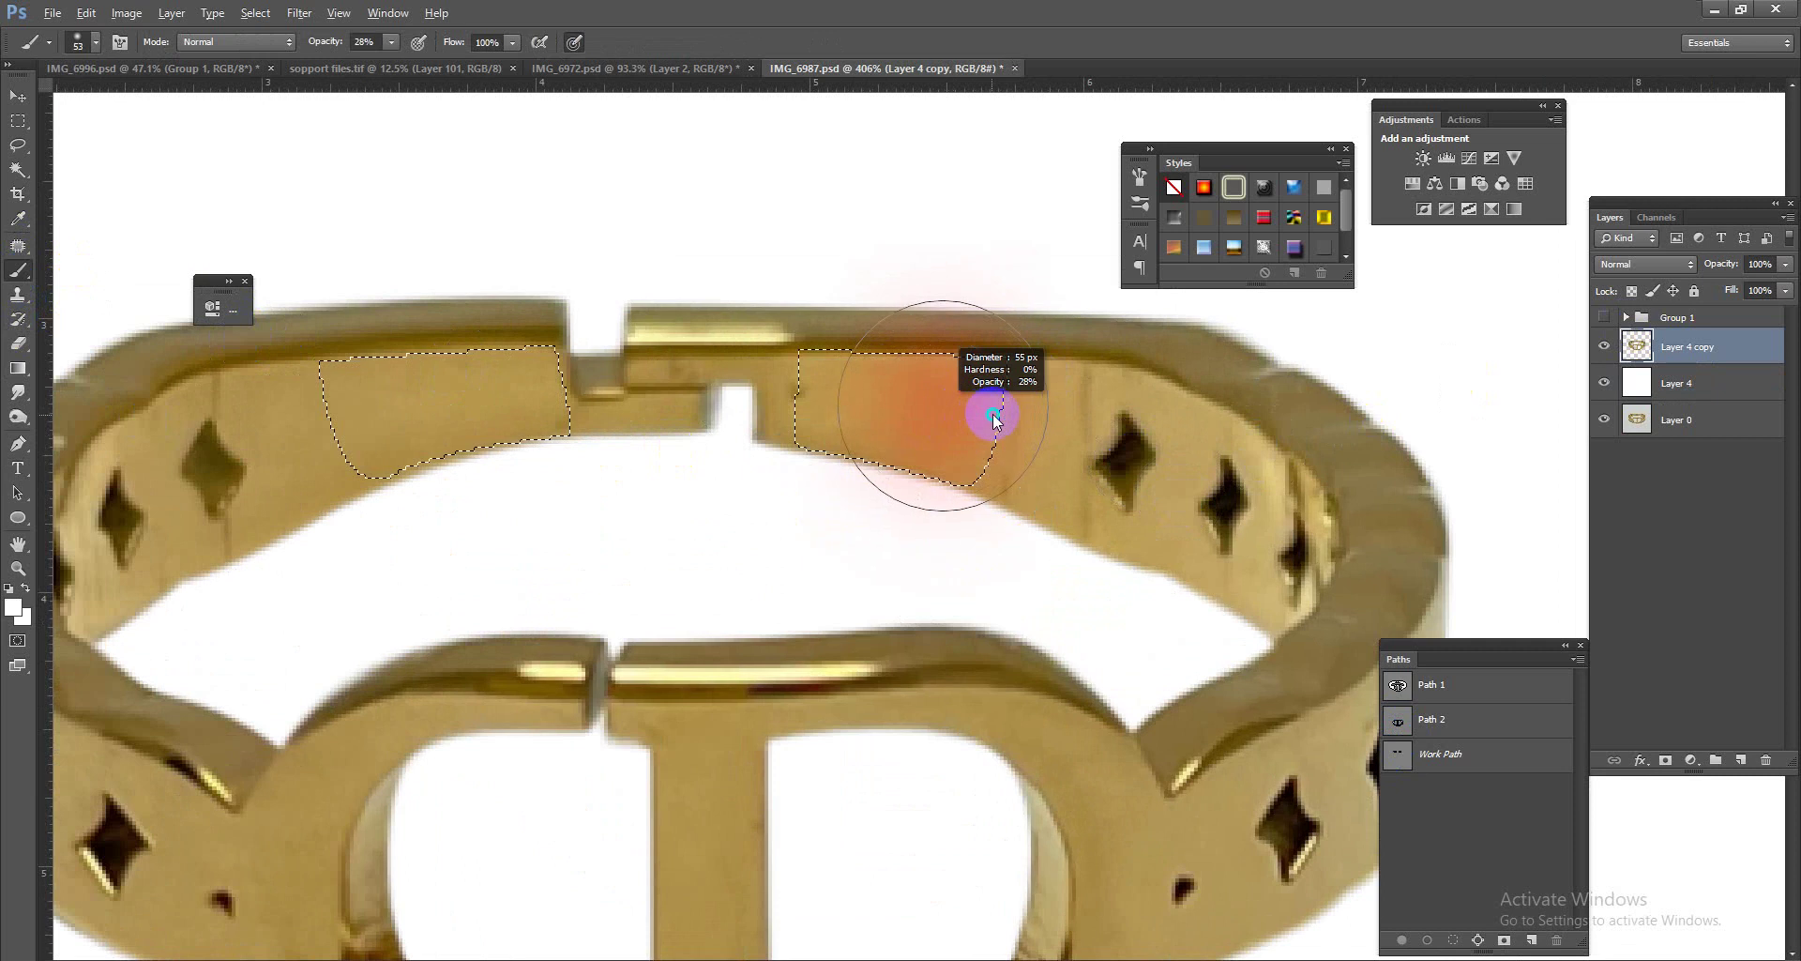
# Step: Brush the right and left dark patches on the inner band much lighter
pyautogui.hotkey('alt', '[')
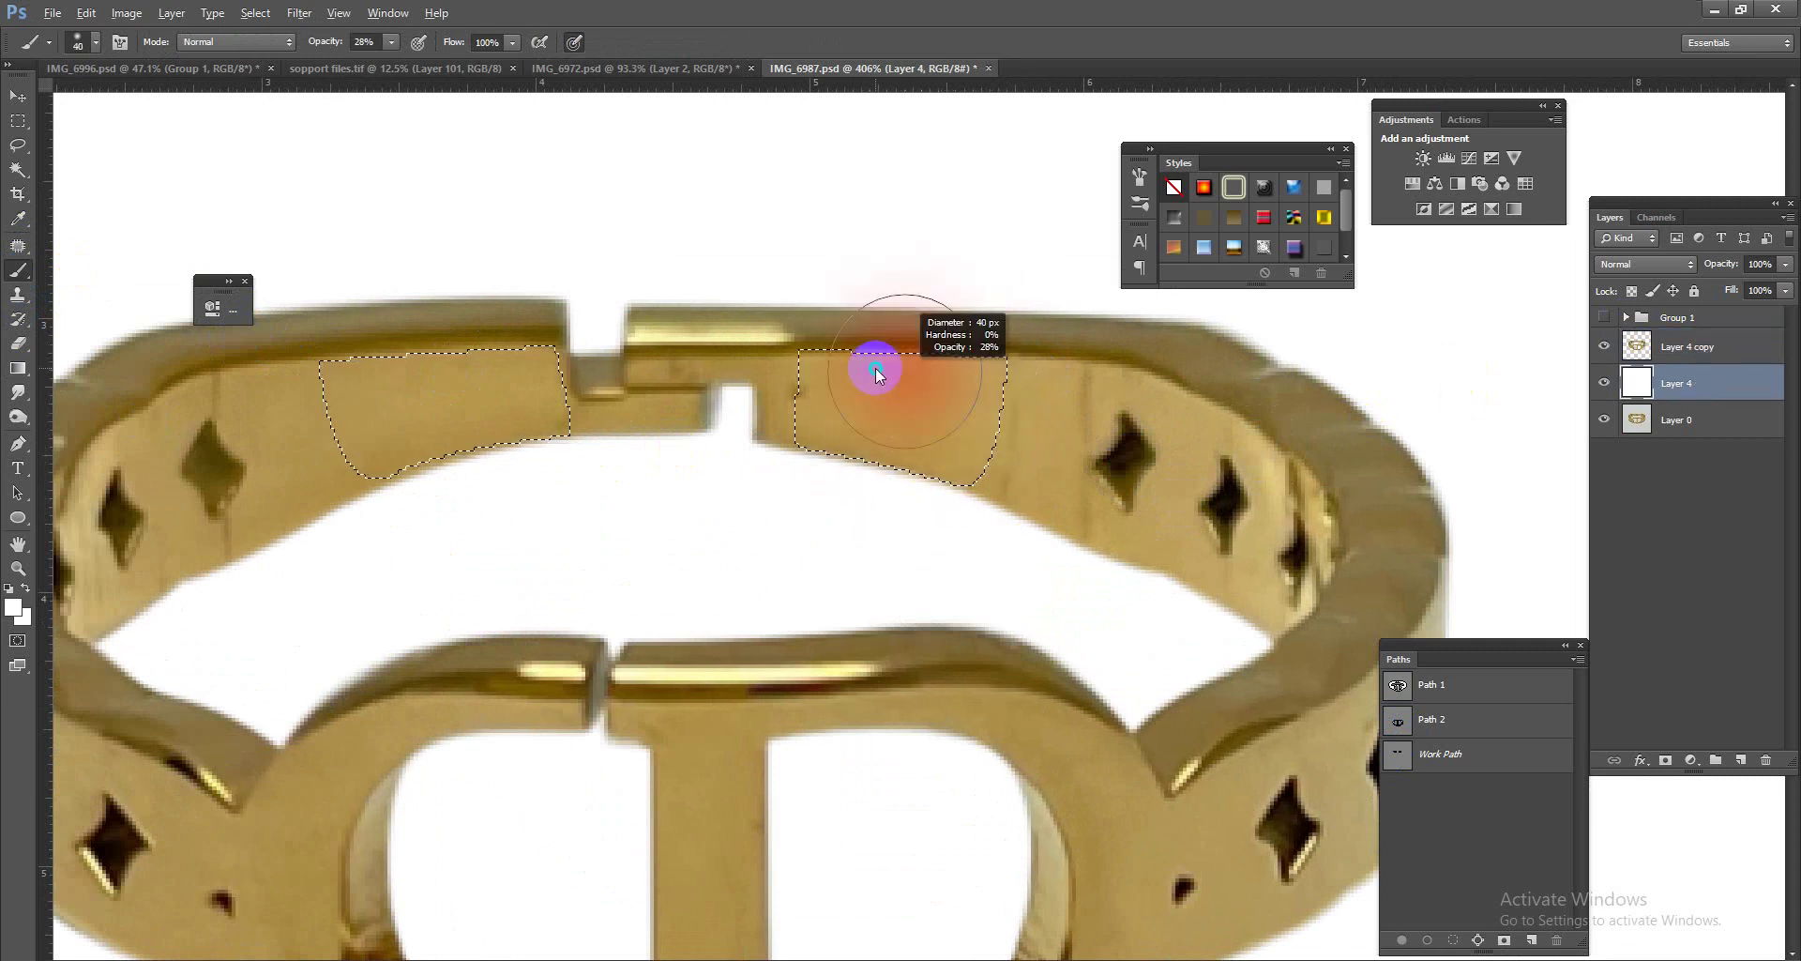
pyautogui.hotkey('alt', ']')
pyautogui.moveTo(909, 448)
pyautogui.mouseDown()
pyautogui.moveTo(918, 356)
pyautogui.moveTo(881, 522)
pyautogui.mouseUp()
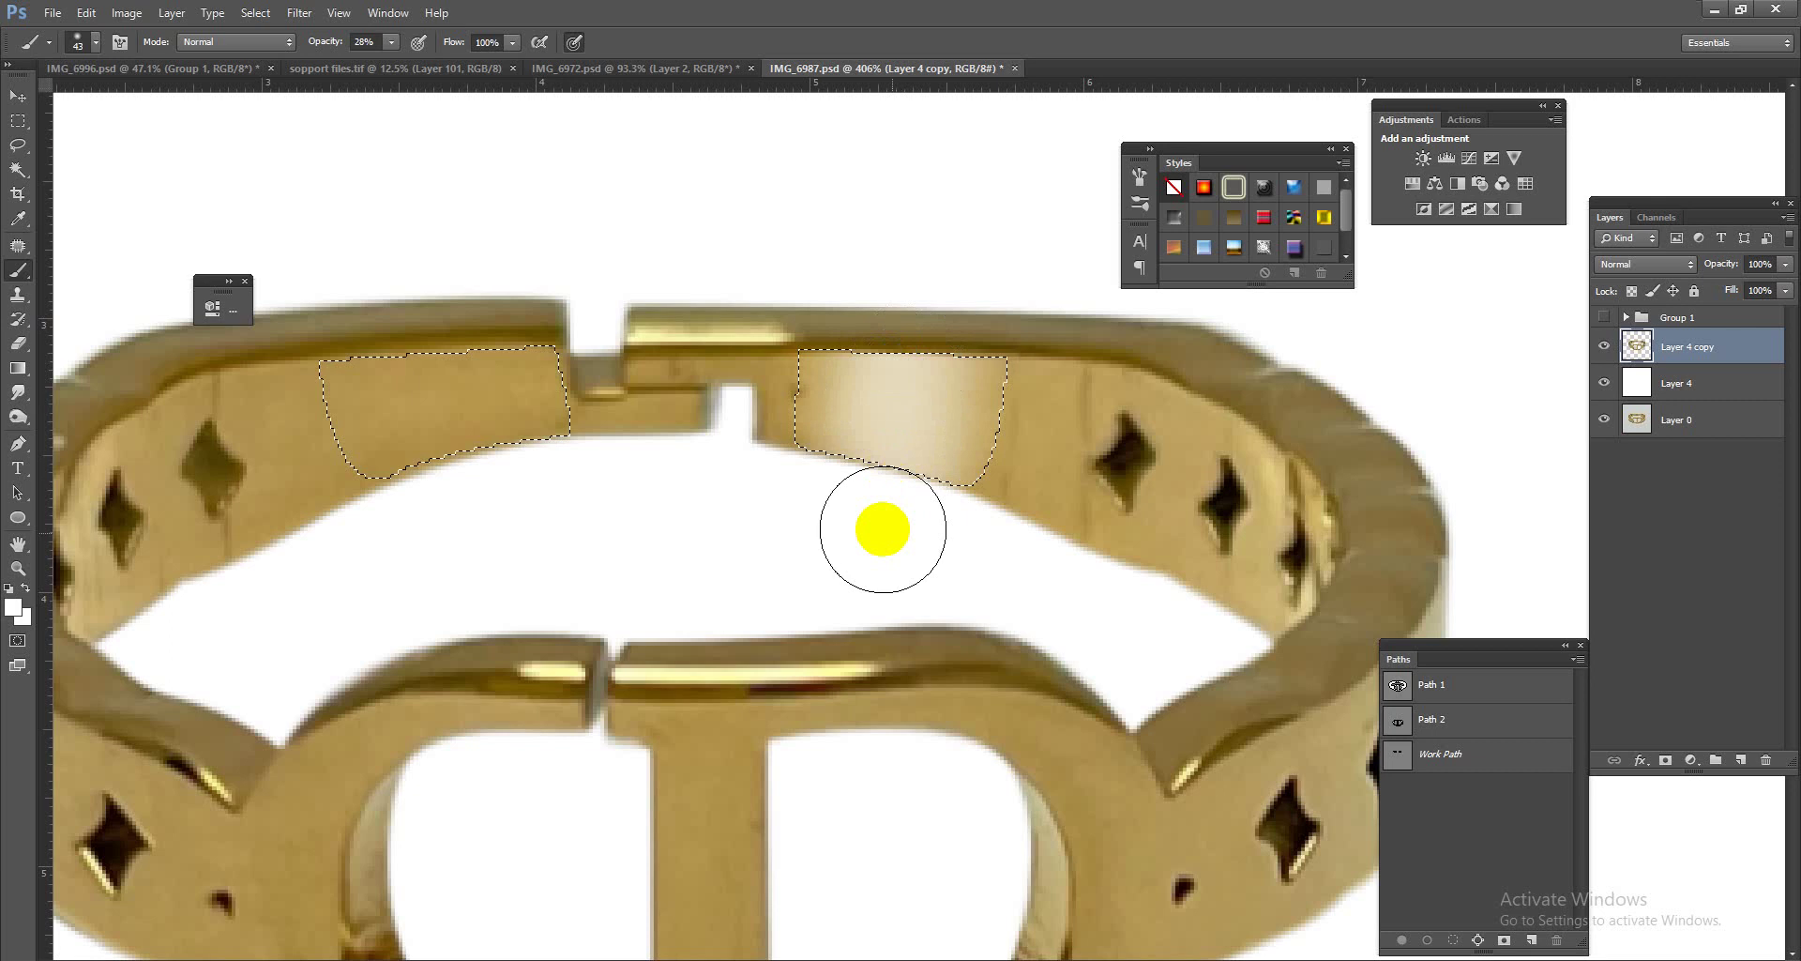
pyautogui.moveTo(454, 442)
pyautogui.mouseDown()
pyautogui.moveTo(427, 349)
pyautogui.moveTo(463, 382)
pyautogui.moveTo(453, 466)
pyautogui.mouseUp()
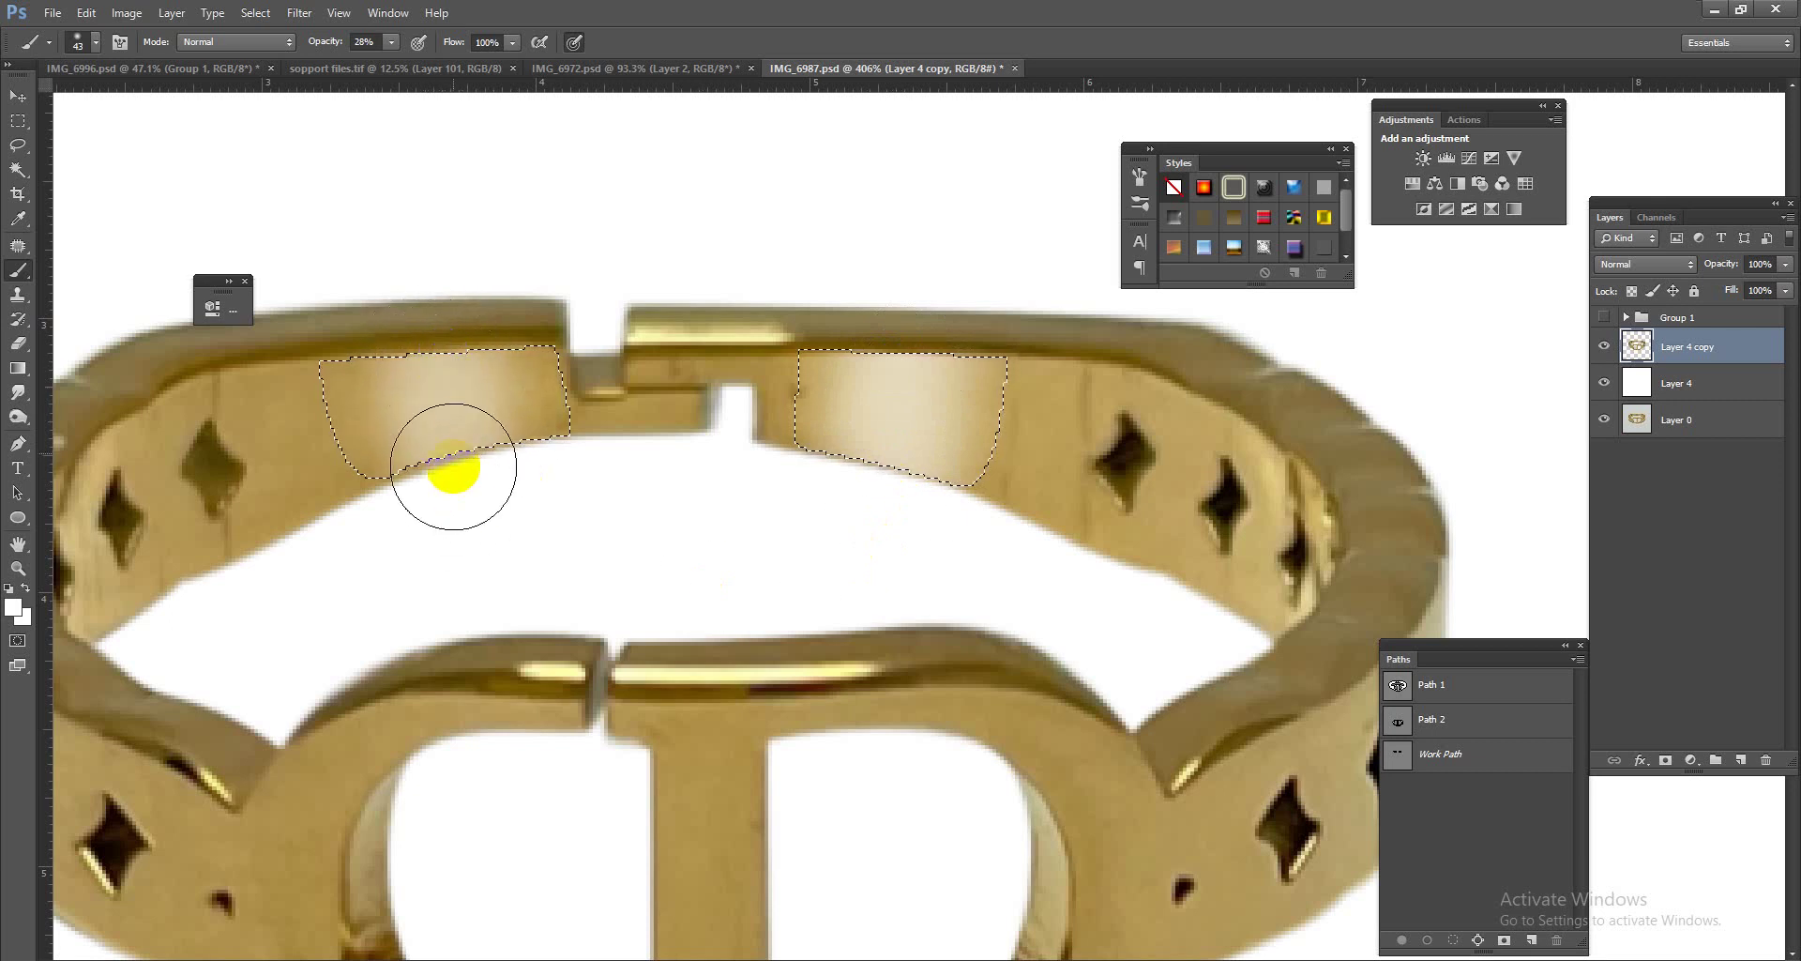
pyautogui.moveTo(453, 363); pyautogui.dragTo(443, 543)
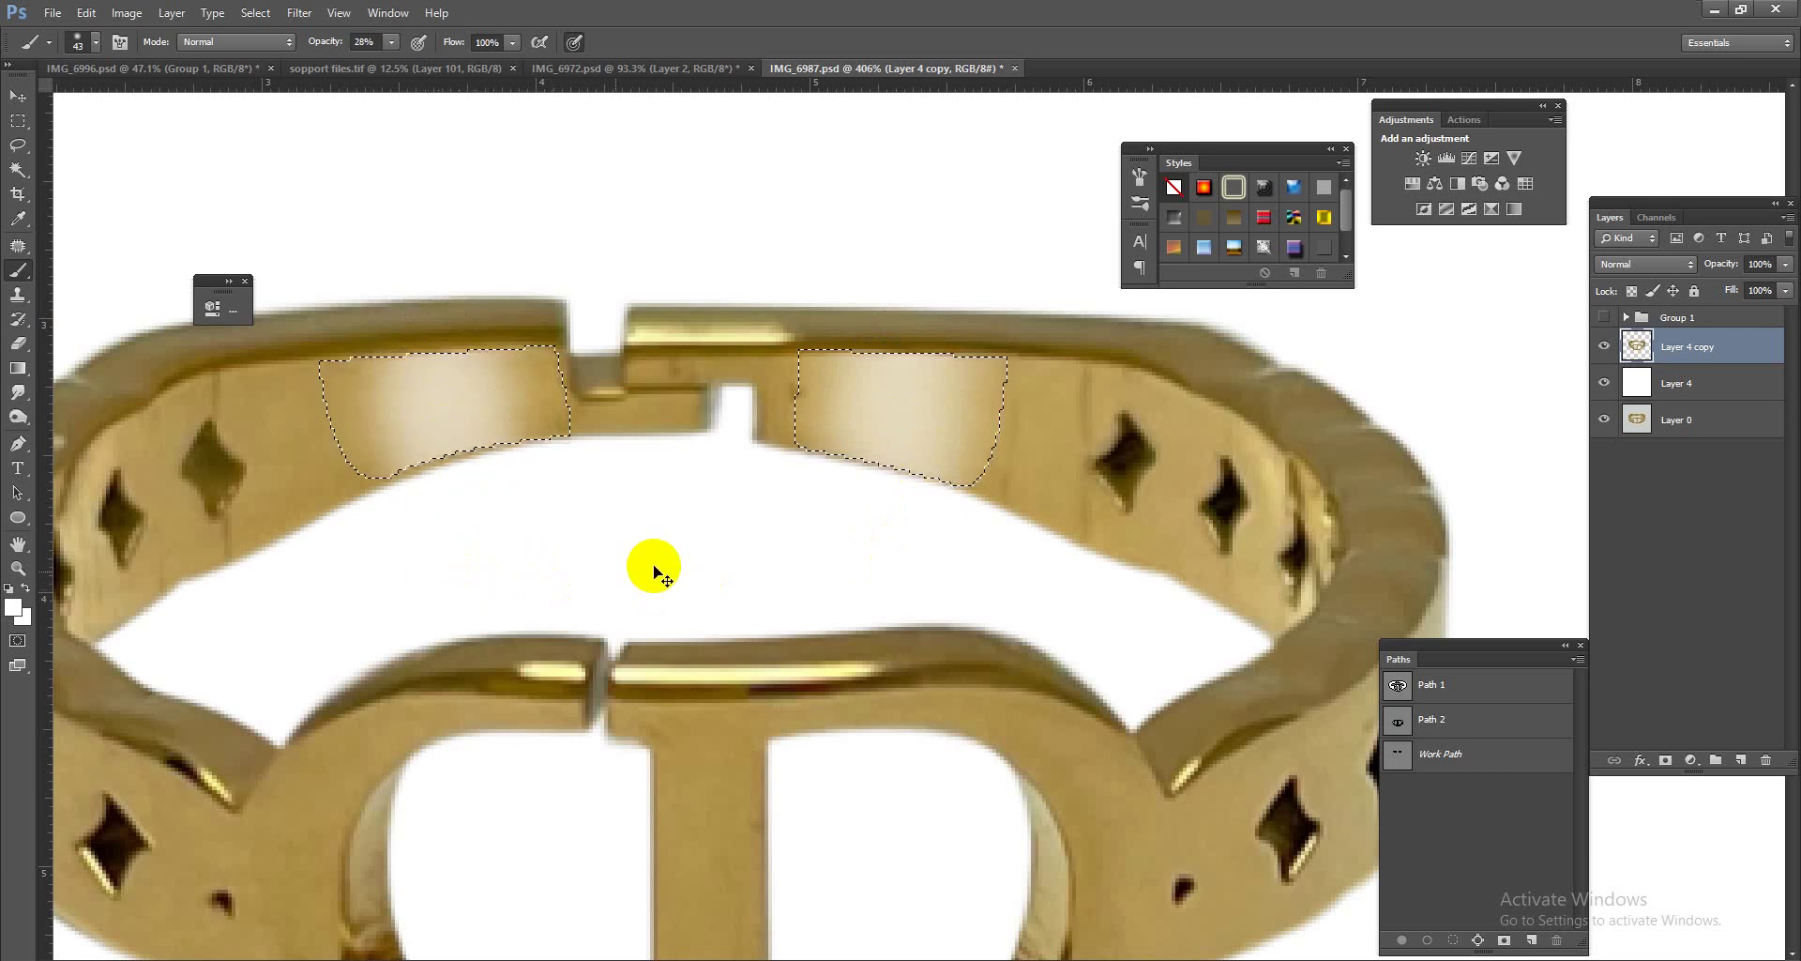
pyautogui.moveTo(973, 510); pyautogui.dragTo(818, 372)
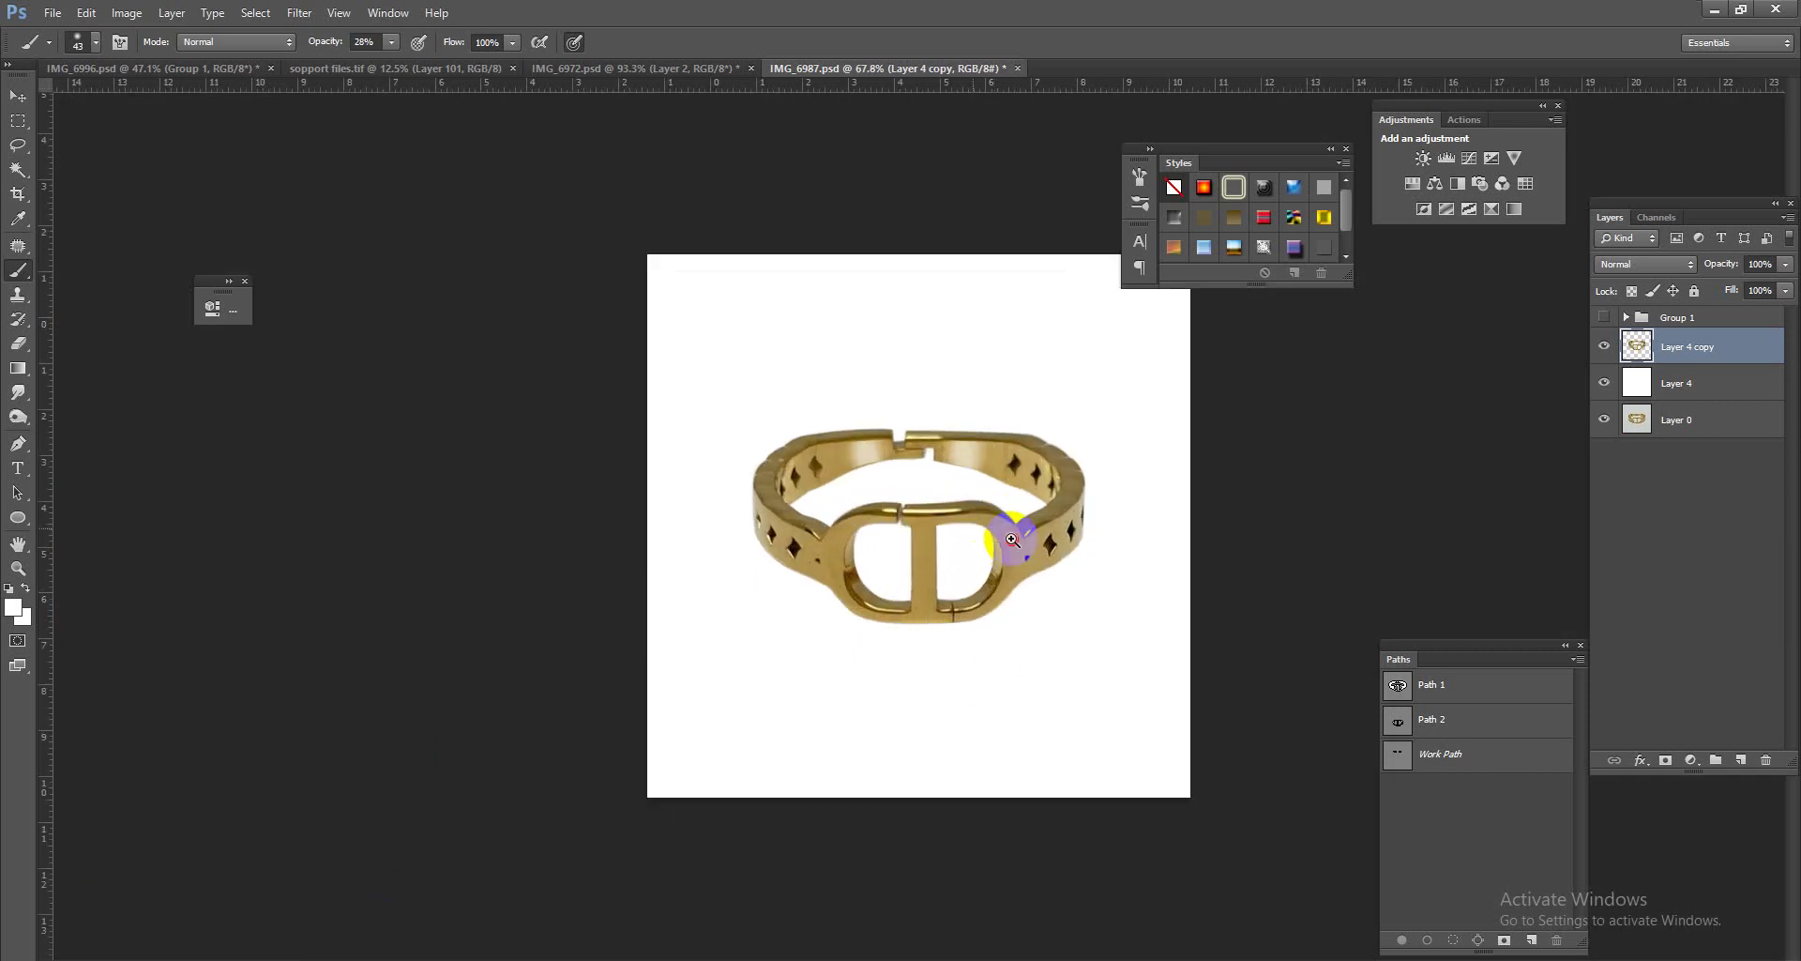
pyautogui.moveTo(1022, 535); pyautogui.dragTo(1079, 535)
# Step: Softly paint sampled beige over the CD logo inside Path 2's selection, then deselect
pyautogui.keyDown('ctrl'); pyautogui.click(1398, 722); pyautogui.keyUp('ctrl')
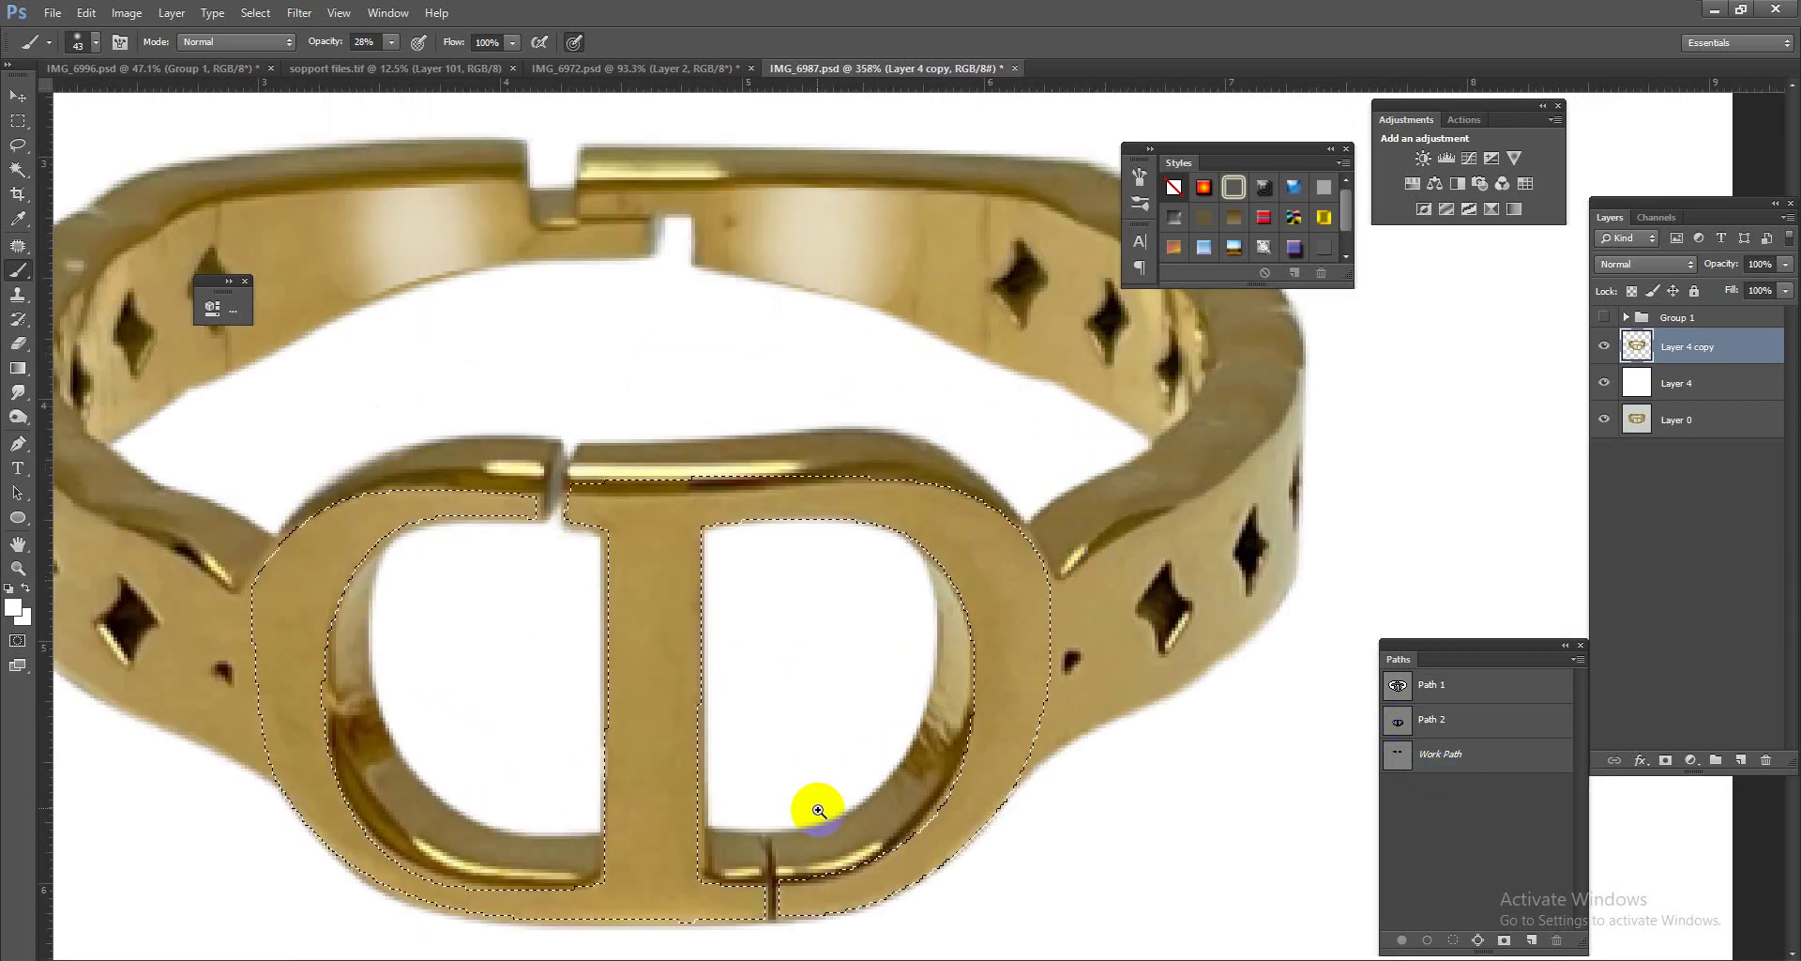
pyautogui.scroll(1, 816, 770)
pyautogui.rightClick(10, 272)
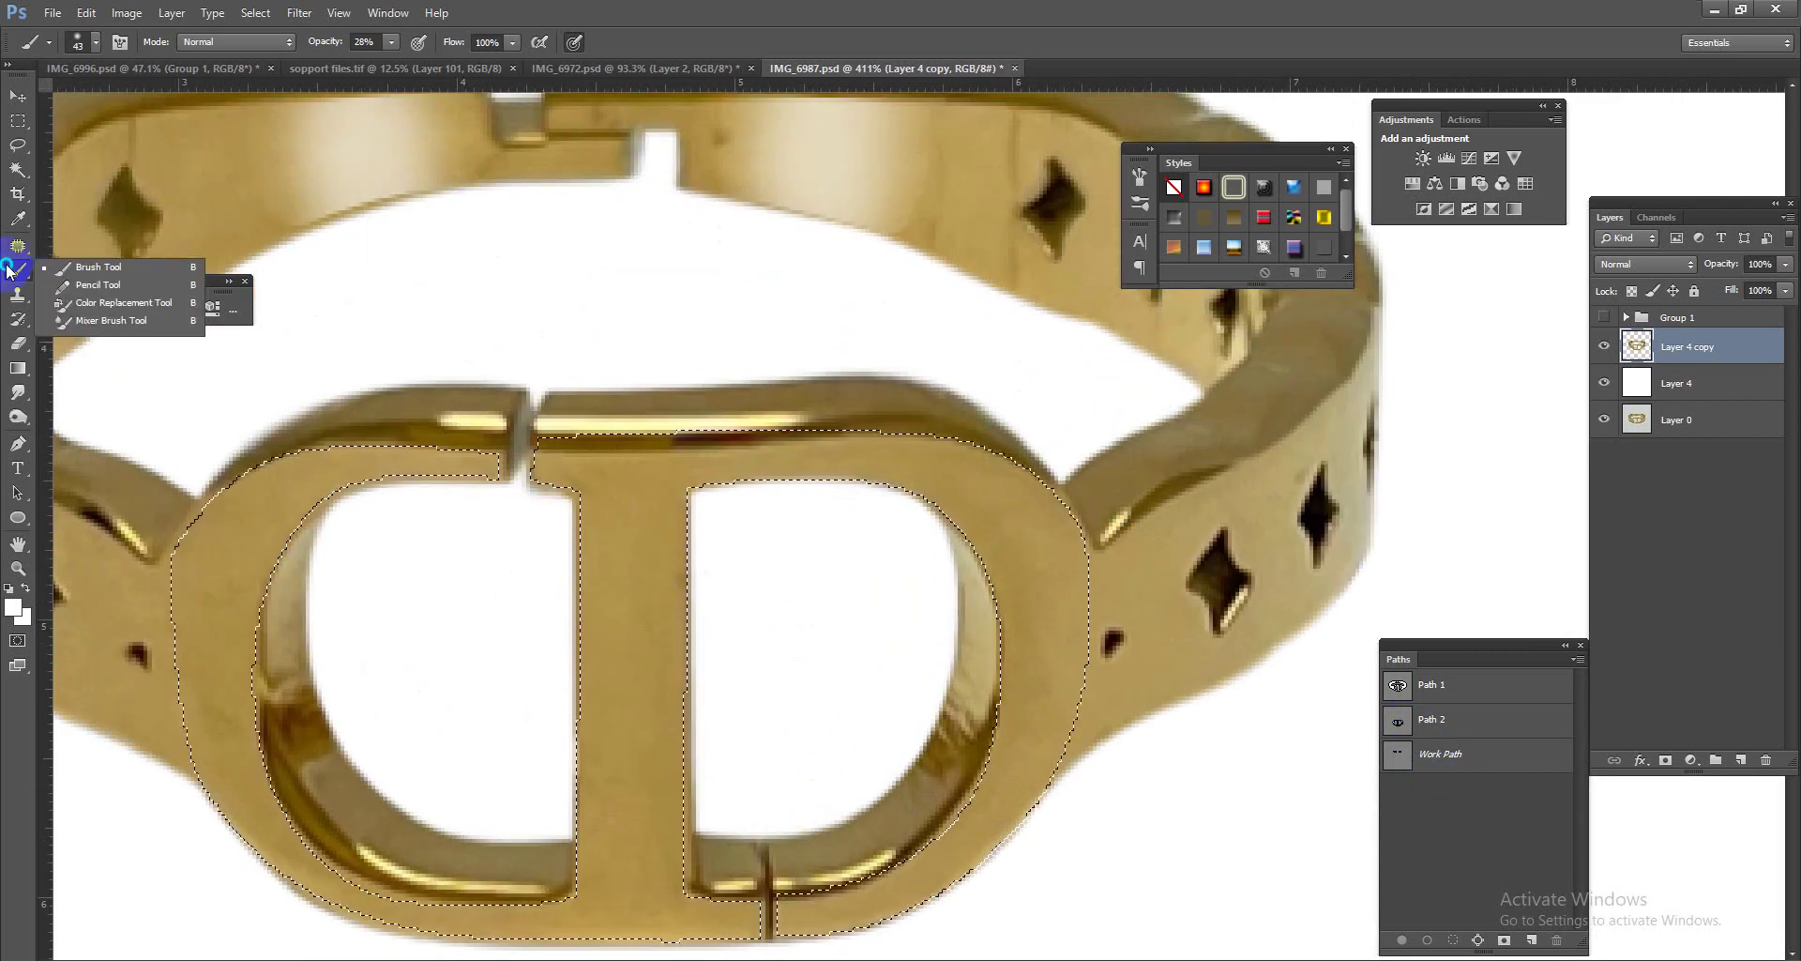
pyautogui.keyDown('alt'); pyautogui.click(854, 158); pyautogui.keyUp('alt')
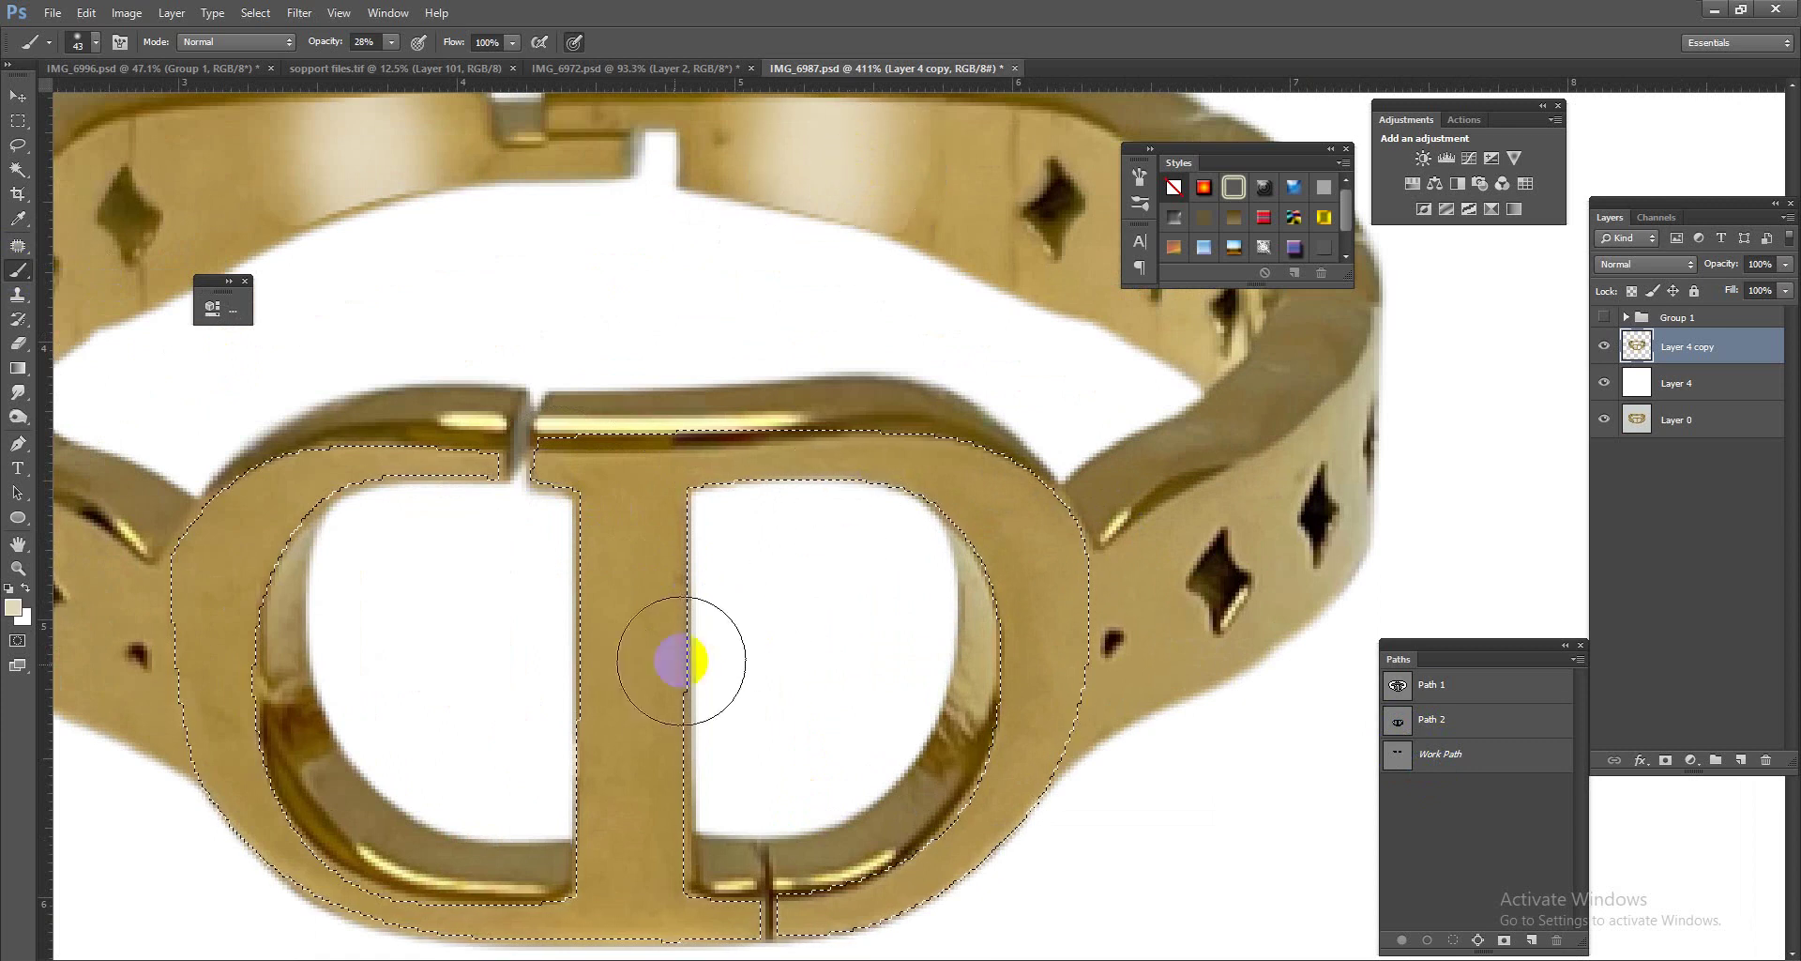
pyautogui.moveTo(631, 695)
pyautogui.mouseDown()
pyautogui.moveTo(1006, 687)
pyautogui.moveTo(1131, 626)
pyautogui.moveTo(999, 792)
pyautogui.moveTo(991, 659)
pyautogui.moveTo(1106, 635)
pyautogui.moveTo(1013, 675)
pyautogui.mouseUp()
pyautogui.scroll(-3, 1054, 635)
pyautogui.moveTo(561, 636)
pyautogui.mouseDown()
pyautogui.moveTo(422, 624)
pyautogui.moveTo(848, 672)
pyautogui.moveTo(804, 691)
pyautogui.mouseUp()
pyautogui.hotkey('ctrl', 'd')
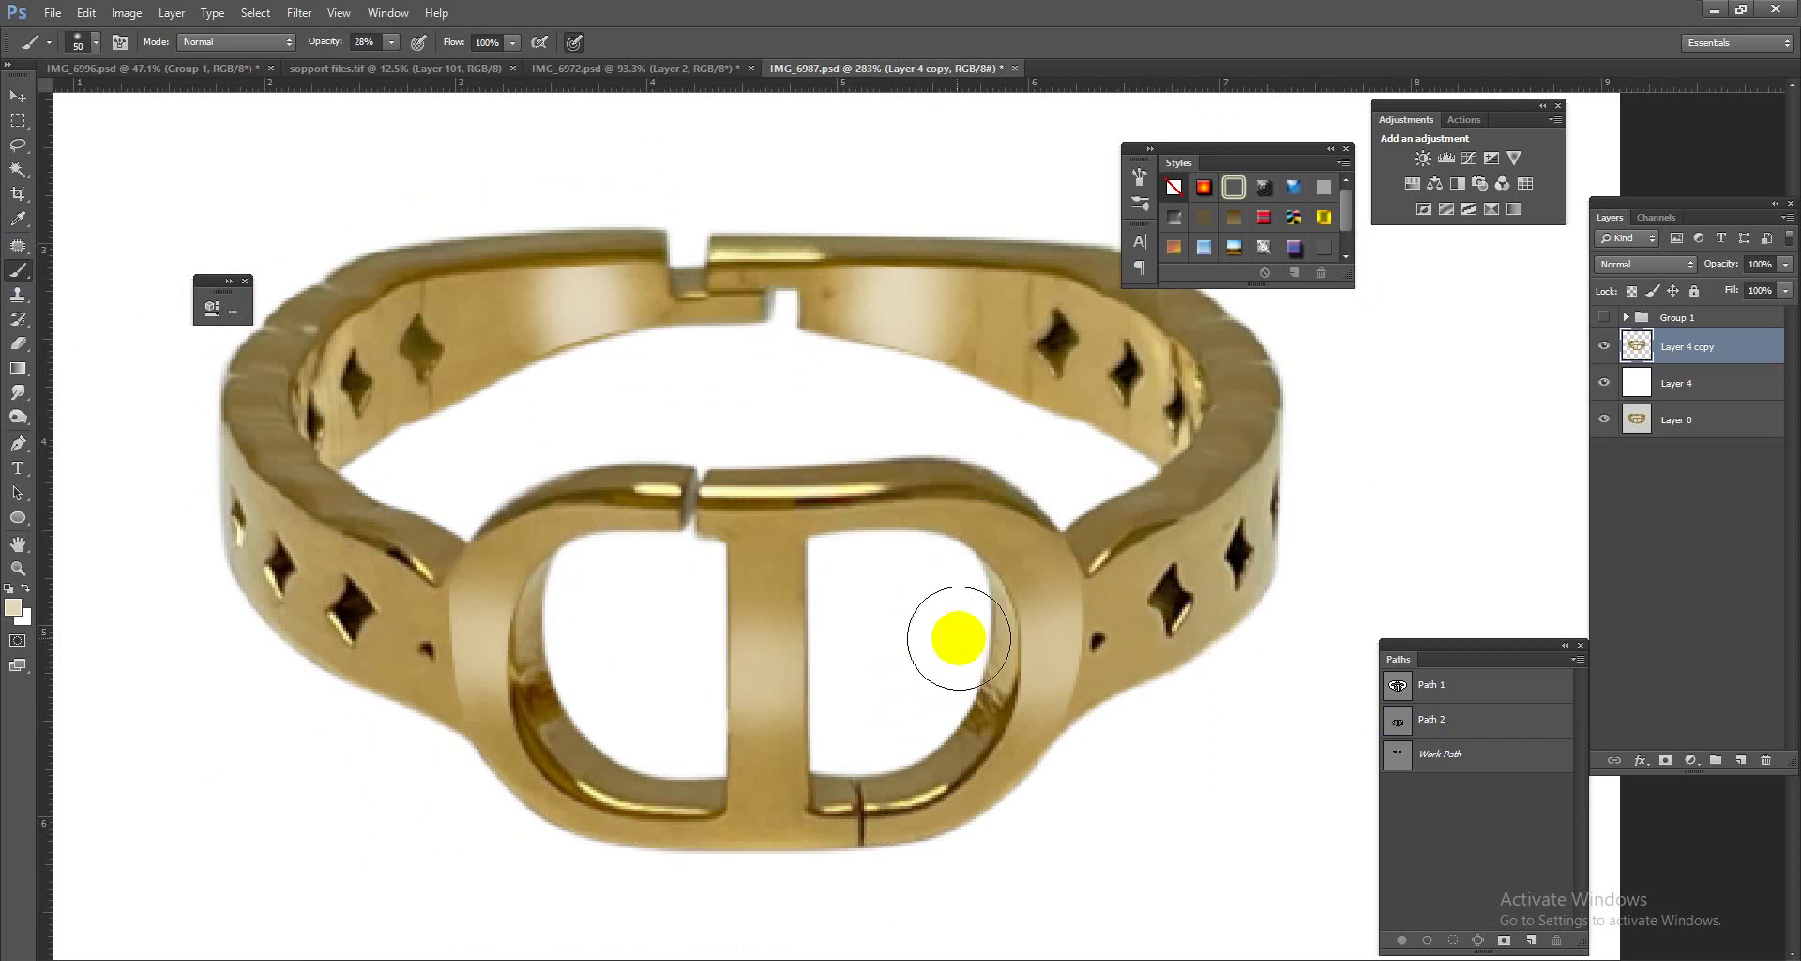
# Step: Load the whole ring's outline as a selection from Layer 4 copy
pyautogui.scroll(-1, 1017, 520)
pyautogui.scroll(2, 1077, 555)
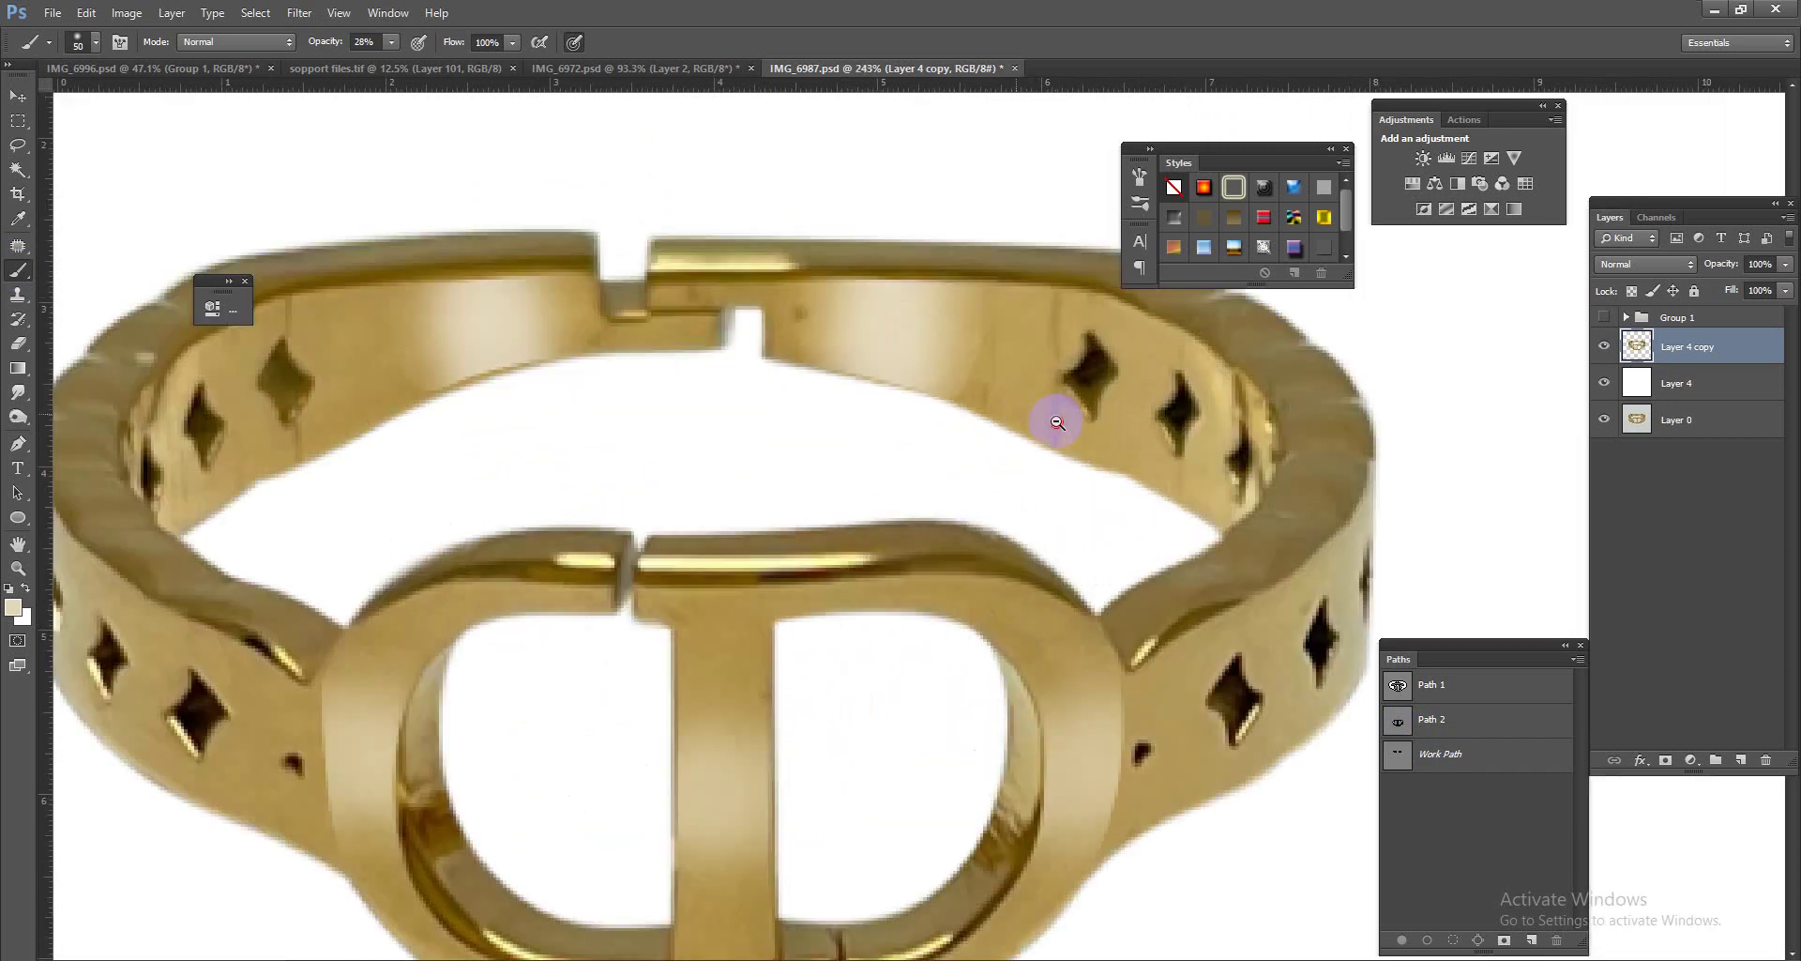
pyautogui.keyDown('ctrl'); pyautogui.click(1399, 753); pyautogui.keyUp('ctrl')
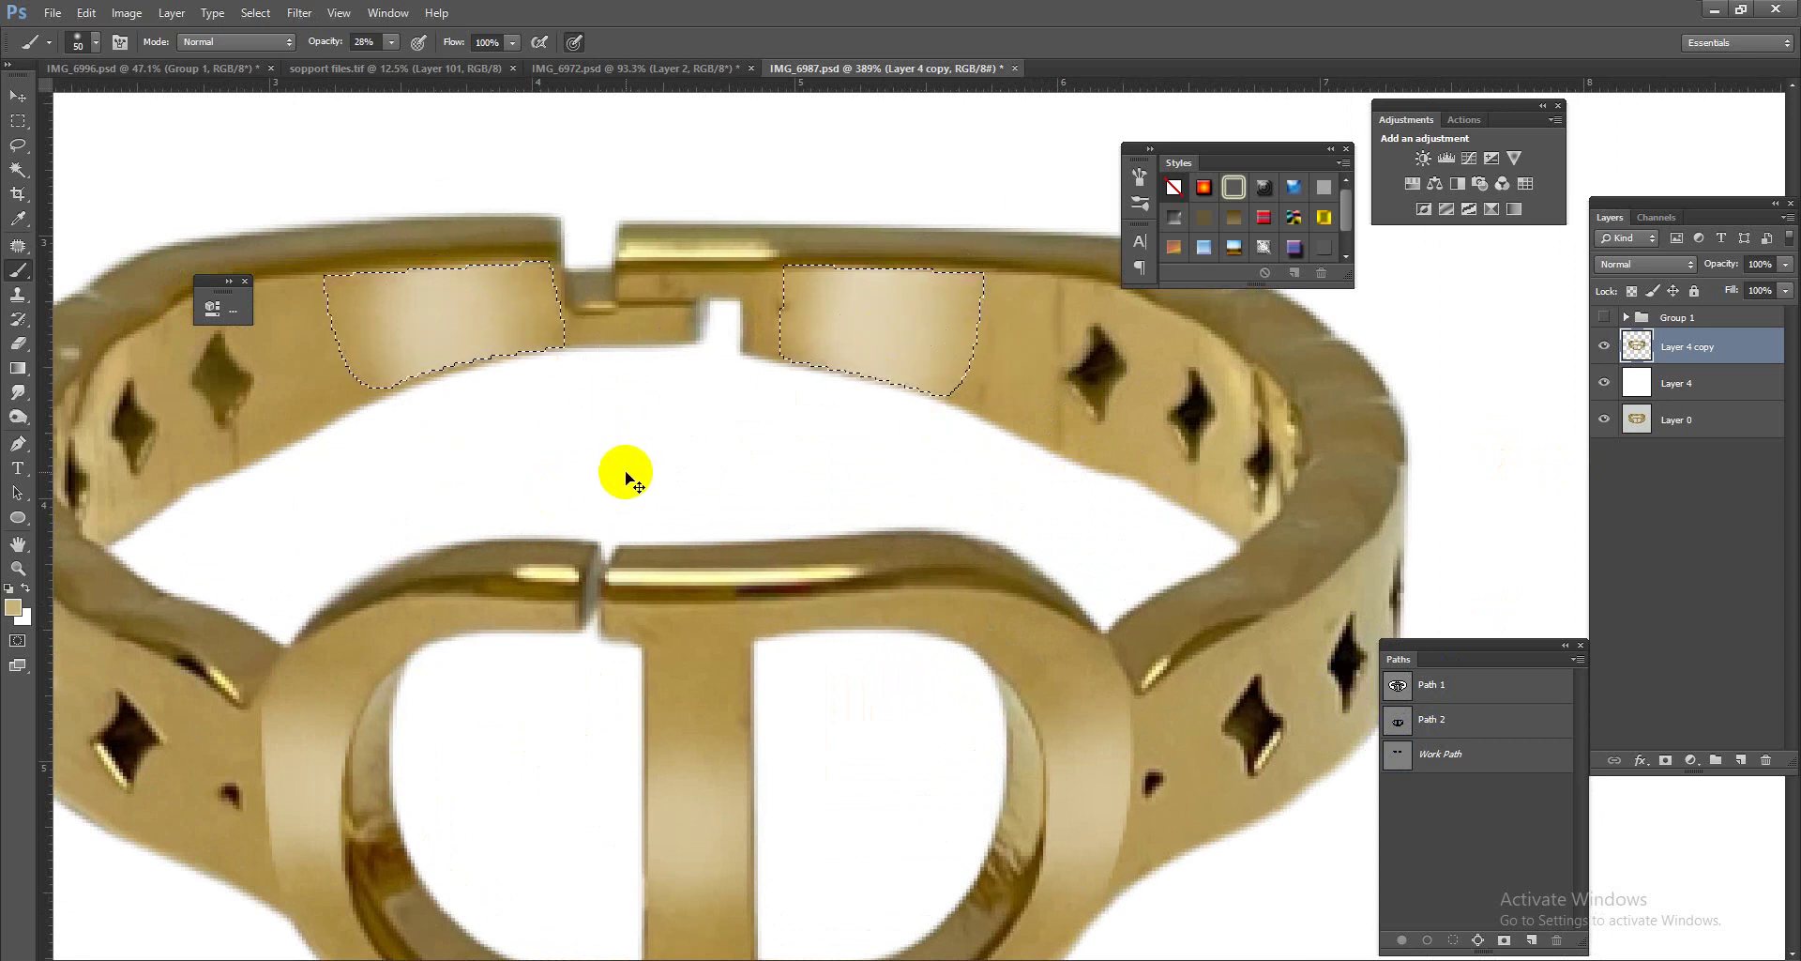
pyautogui.moveTo(924, 450); pyautogui.dragTo(785, 347)
pyautogui.moveTo(998, 486); pyautogui.dragTo(1109, 556)
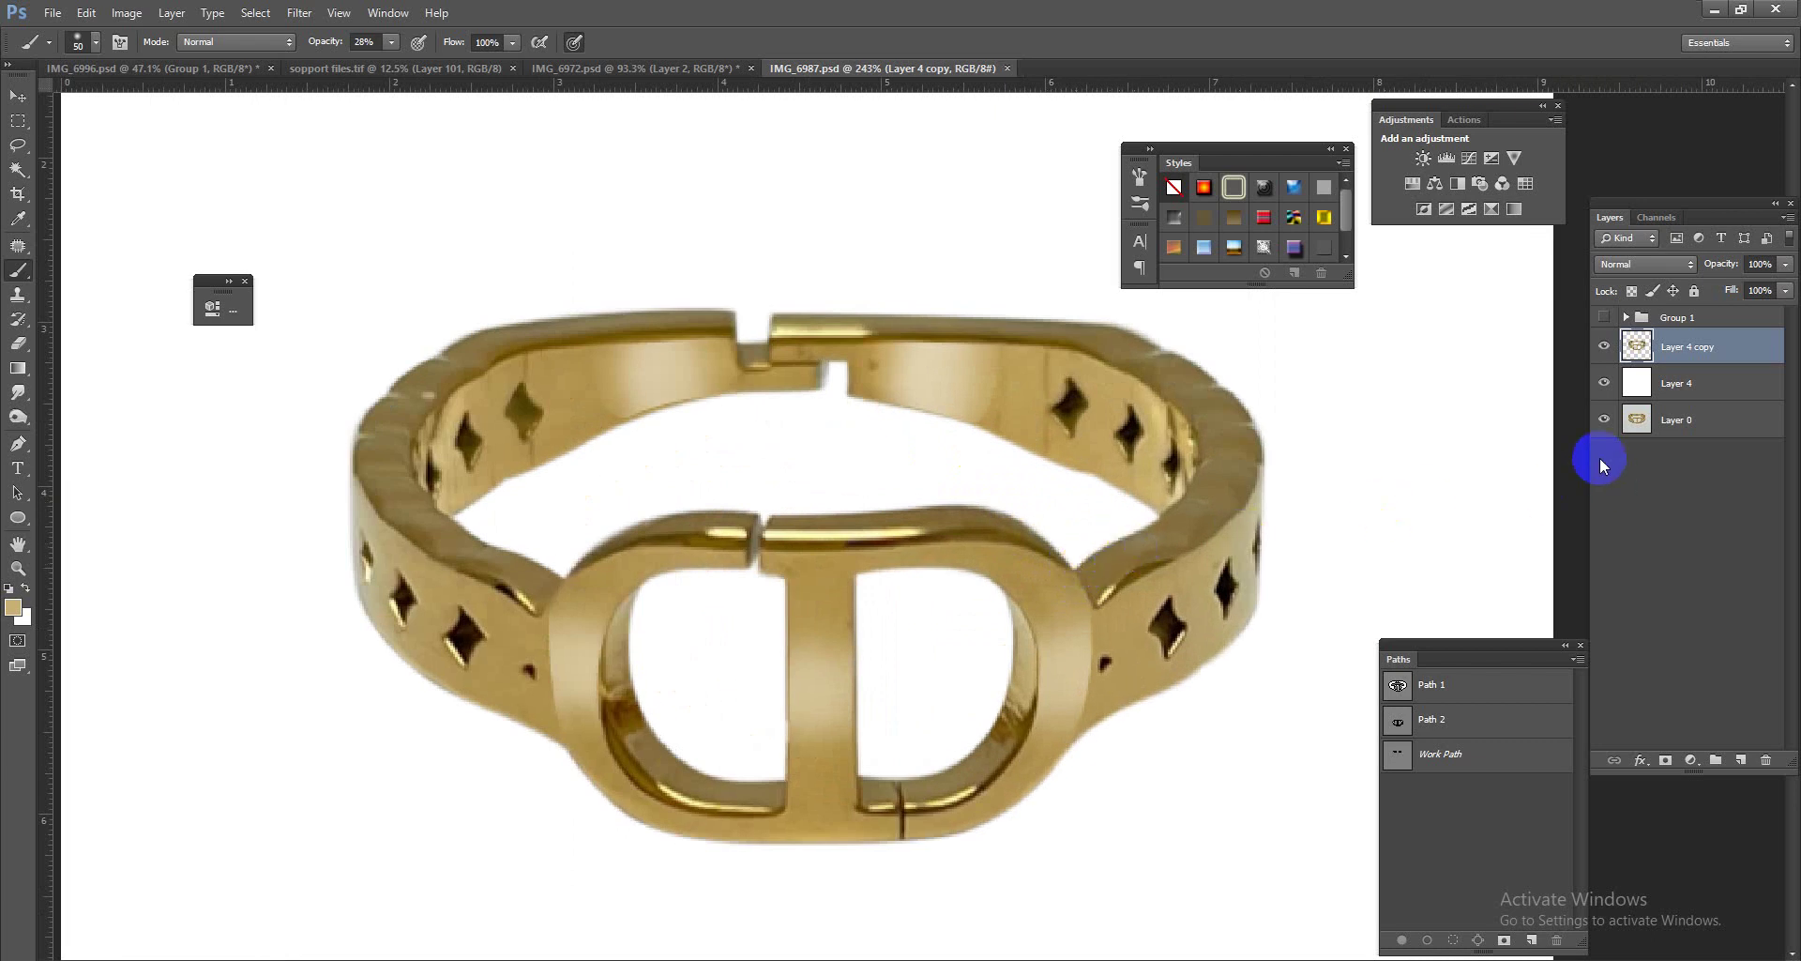
pyautogui.keyDown('ctrl'); pyautogui.click(1637, 348); pyautogui.keyUp('ctrl')
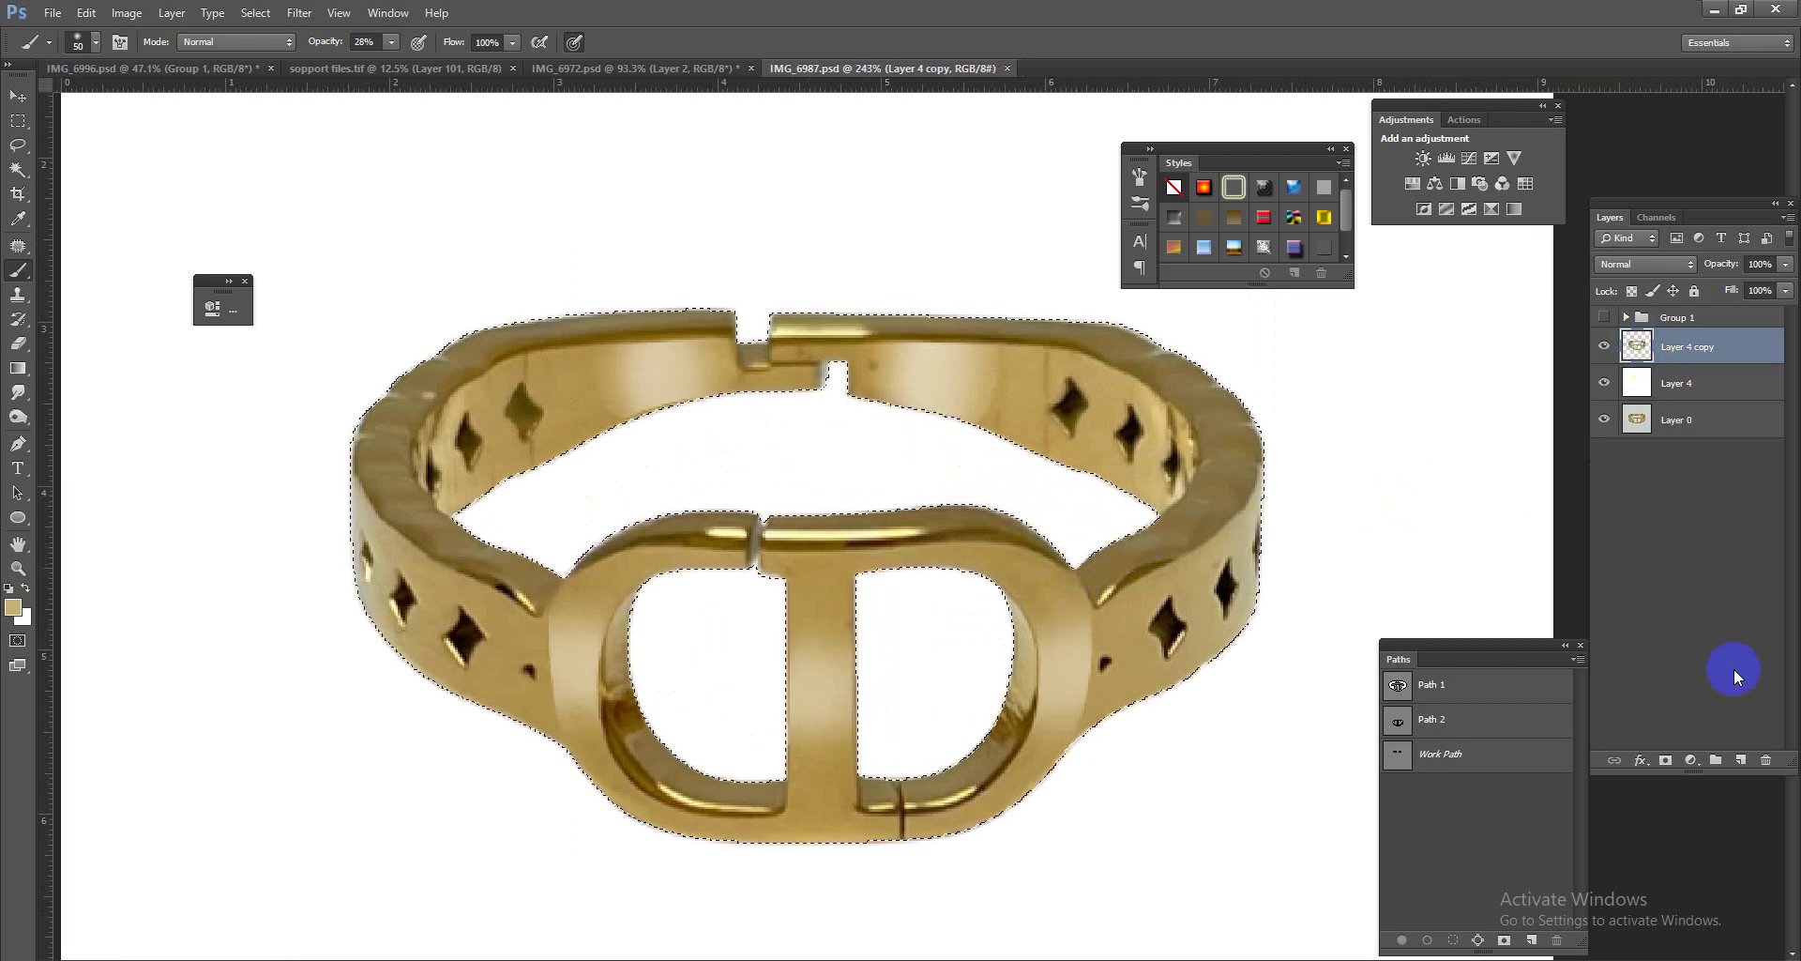
# Step: Add a new layer and sample light tan from the sopport files.tif swatch sheet
pyautogui.click(1741, 762)
pyautogui.click(364, 67)
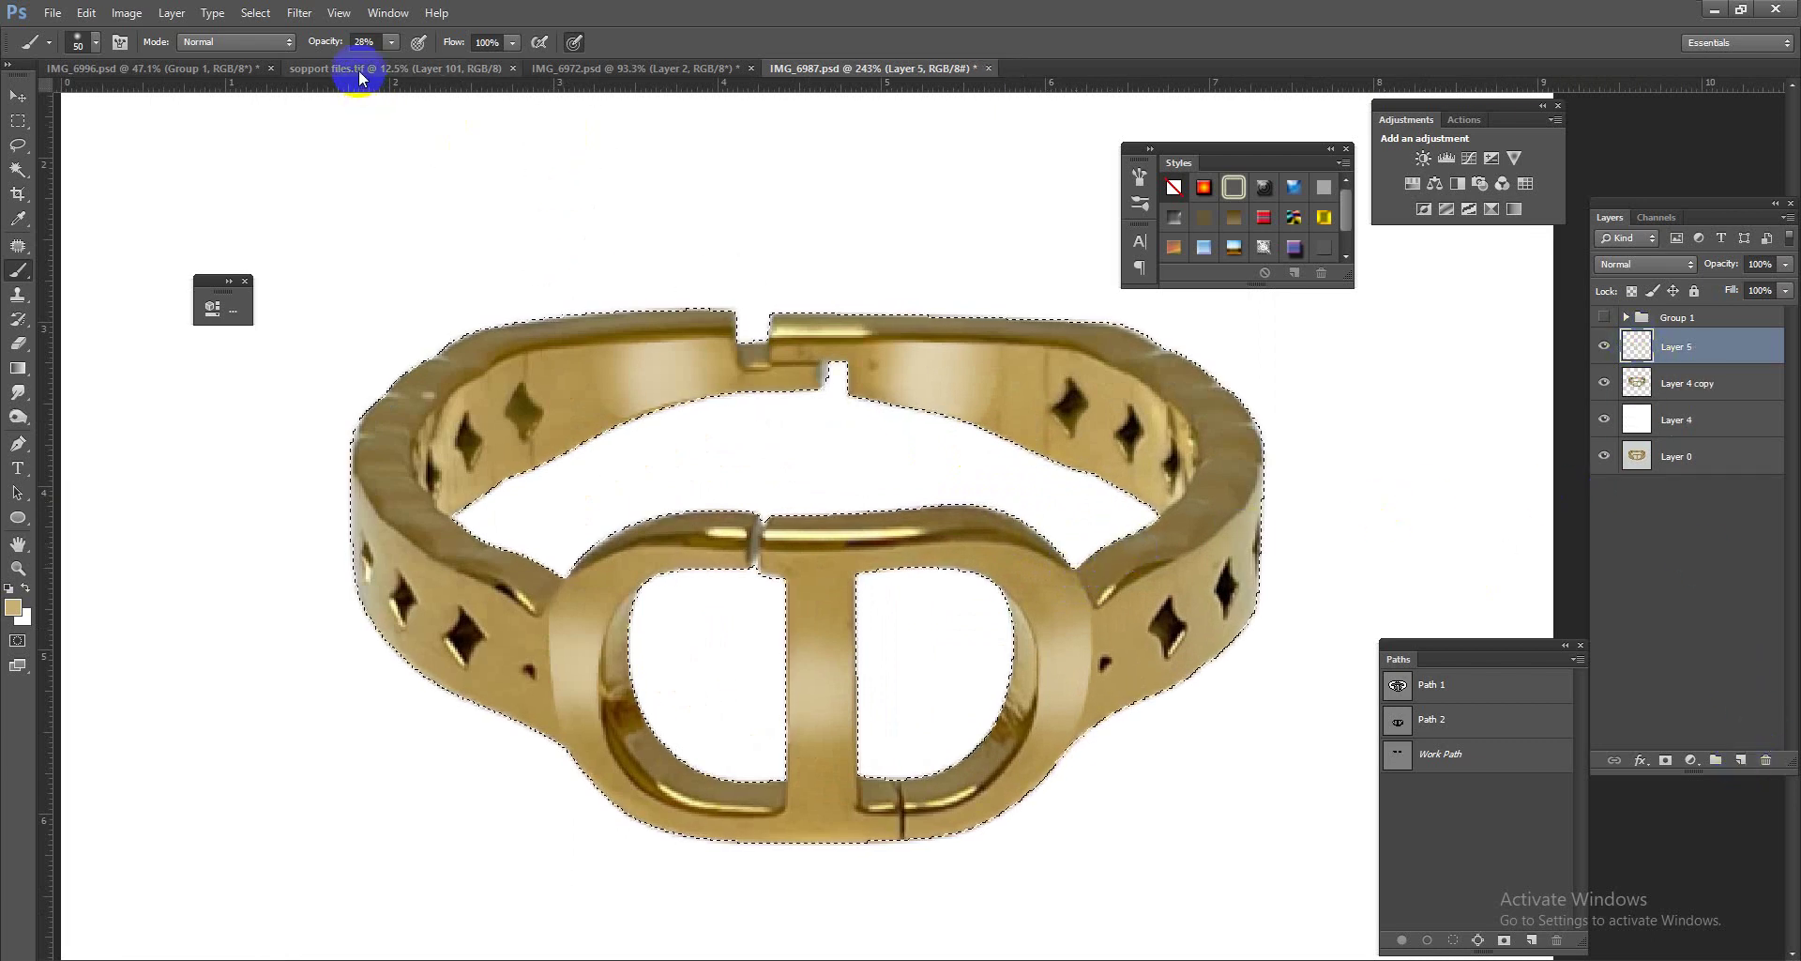
pyautogui.rightClick(17, 270)
pyautogui.click(84, 265)
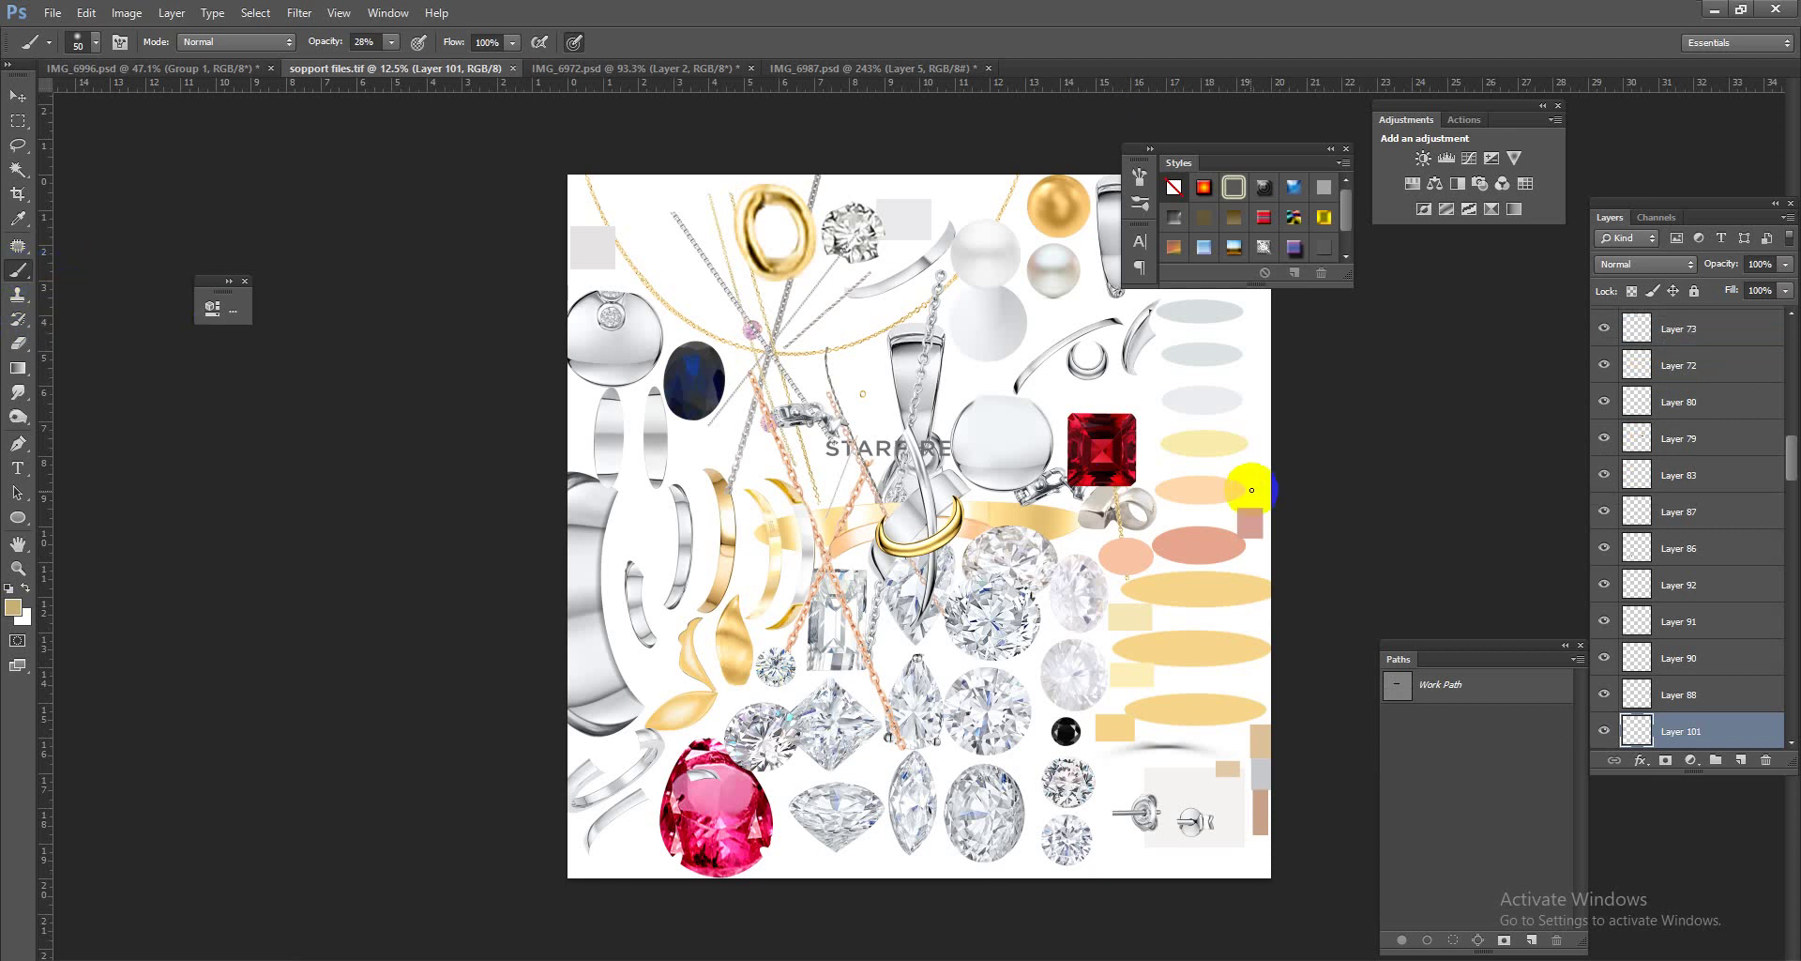
pyautogui.keyDown('alt'); pyautogui.click(1224, 585); pyautogui.keyUp('alt')
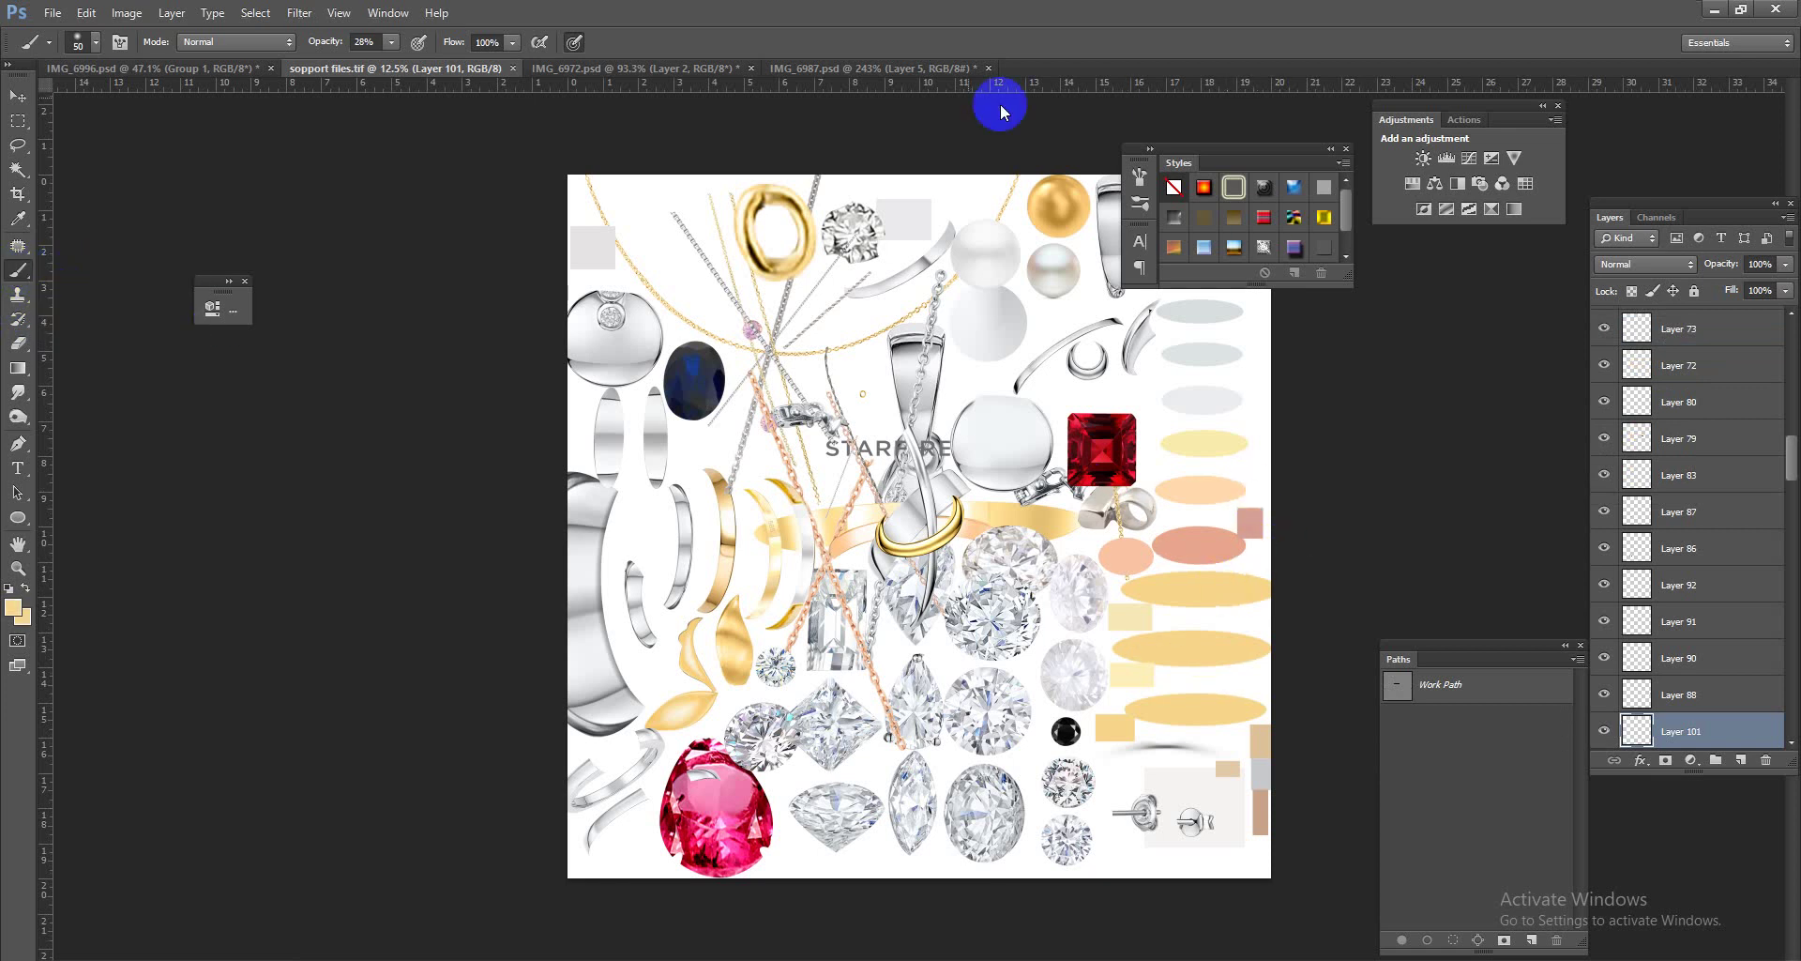
pyautogui.click(836, 69)
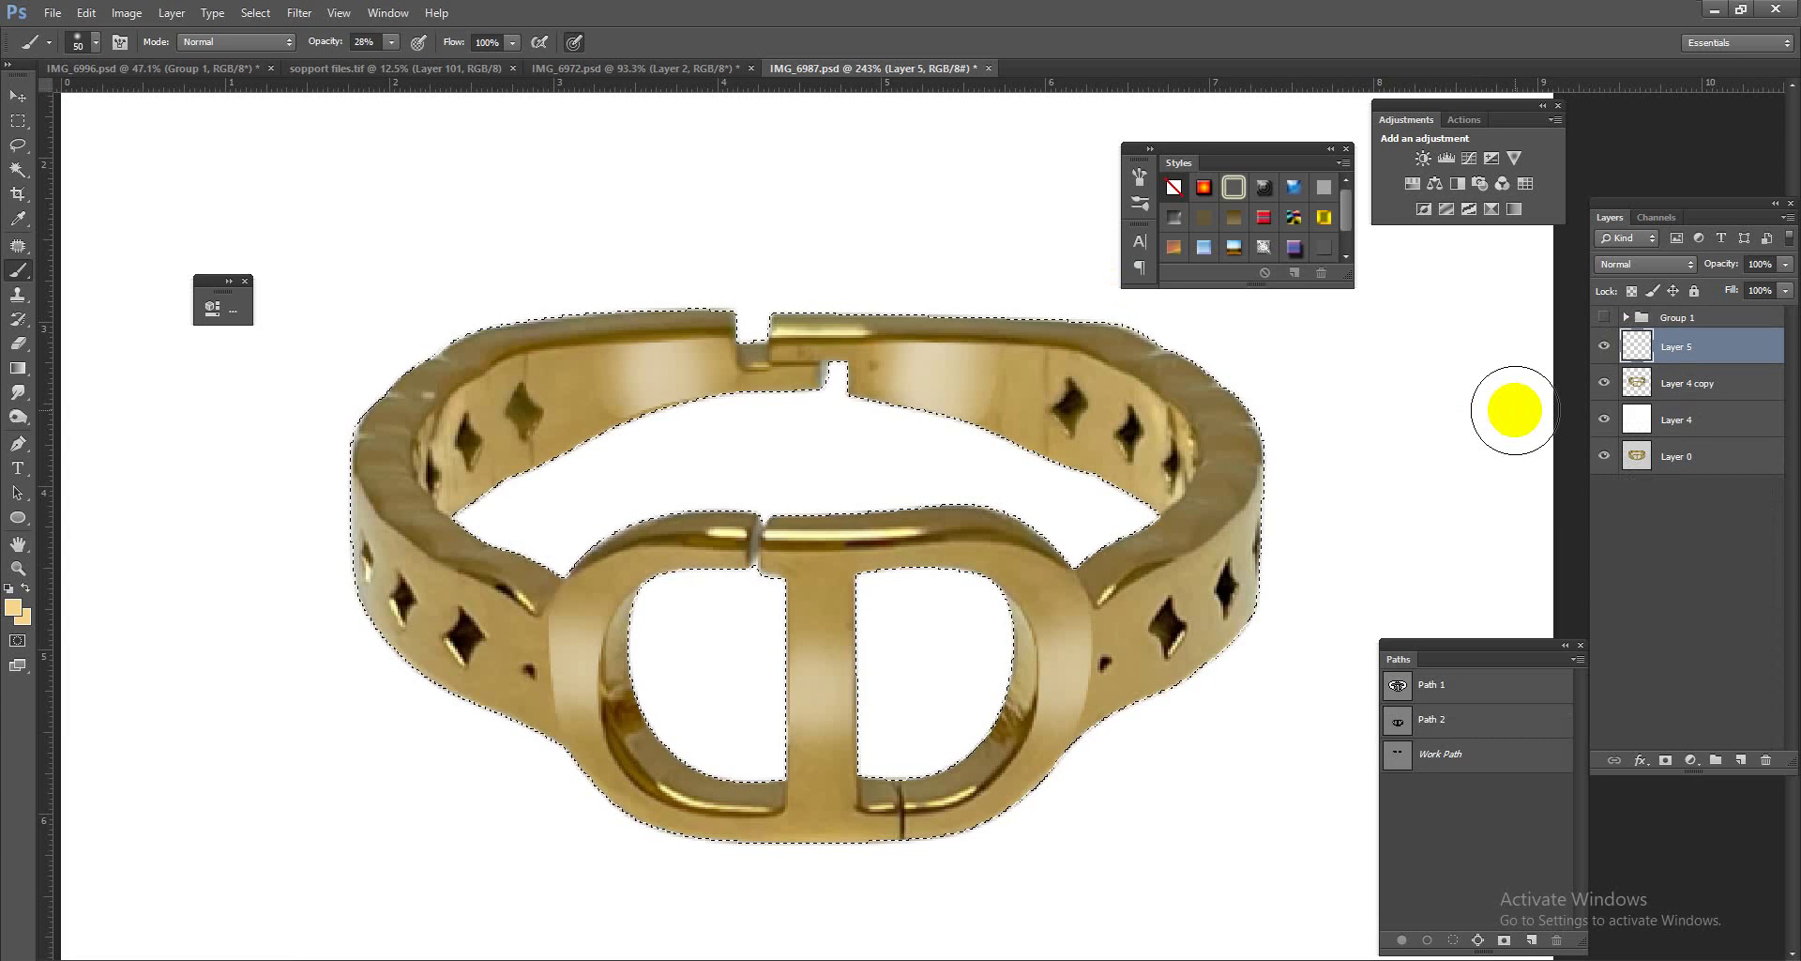
# Step: Fill the ring selection with tan in Color blend mode and merge it into Layer 4 copy
pyautogui.hotkey('alt', 'BackSpace')
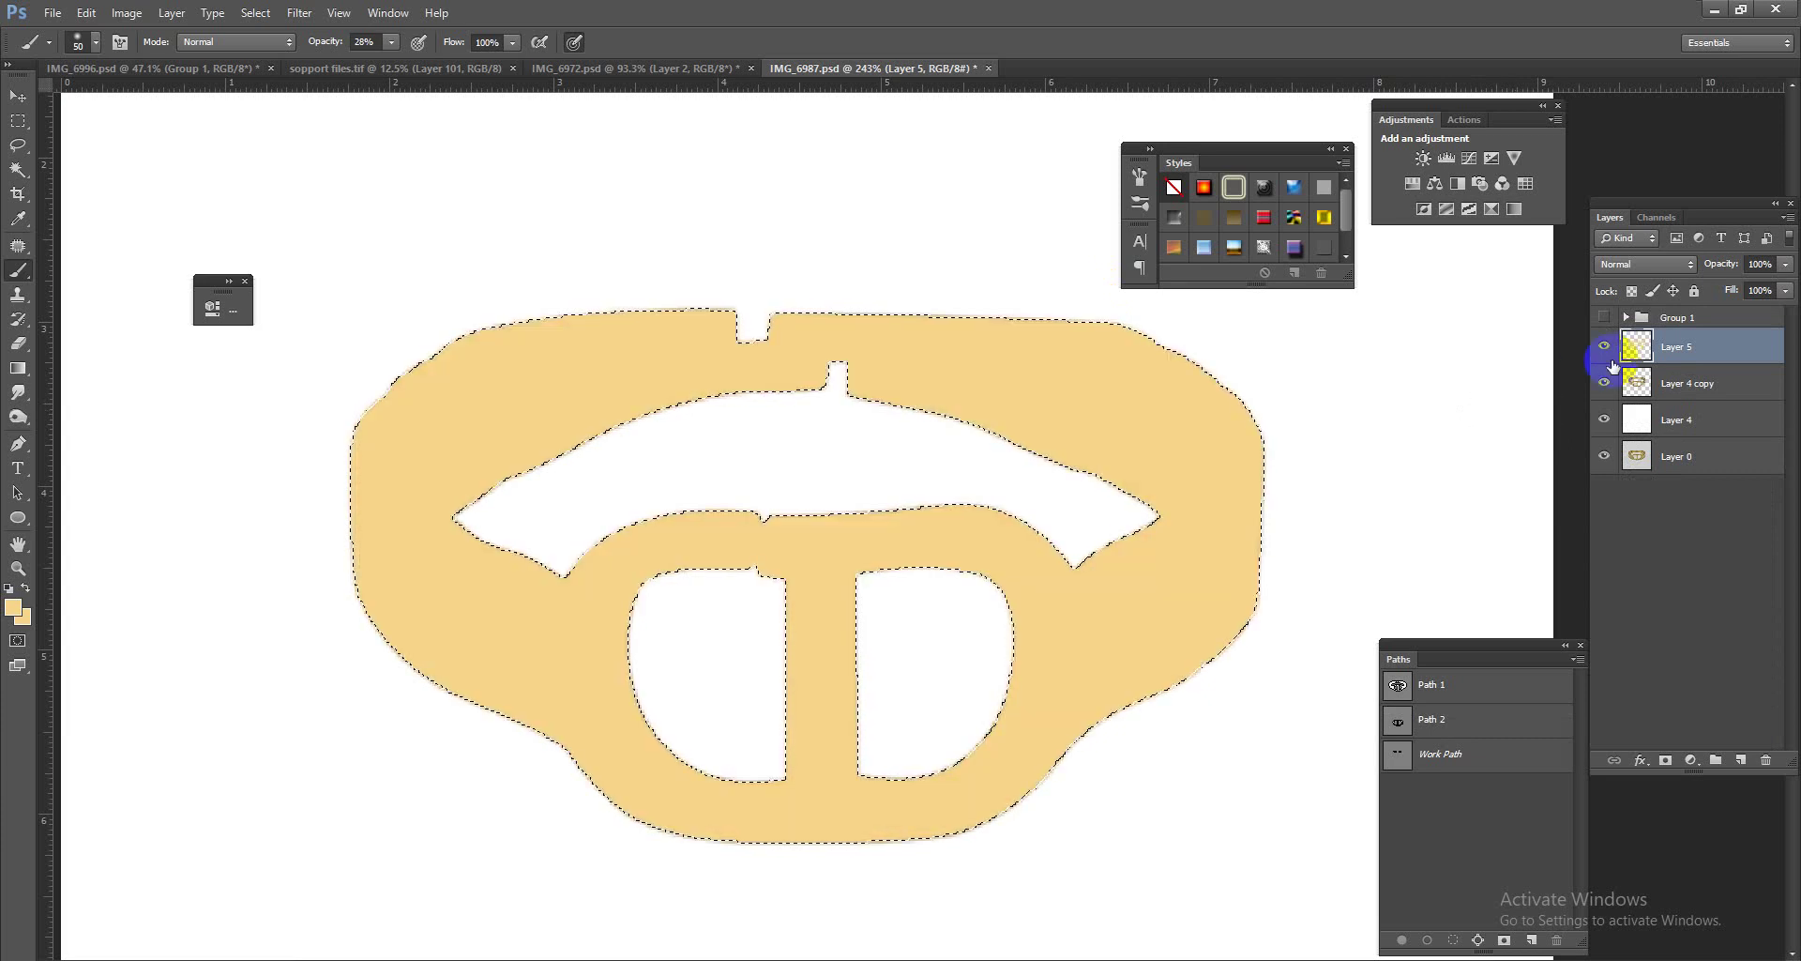
pyautogui.click(1664, 267)
pyautogui.click(1648, 737)
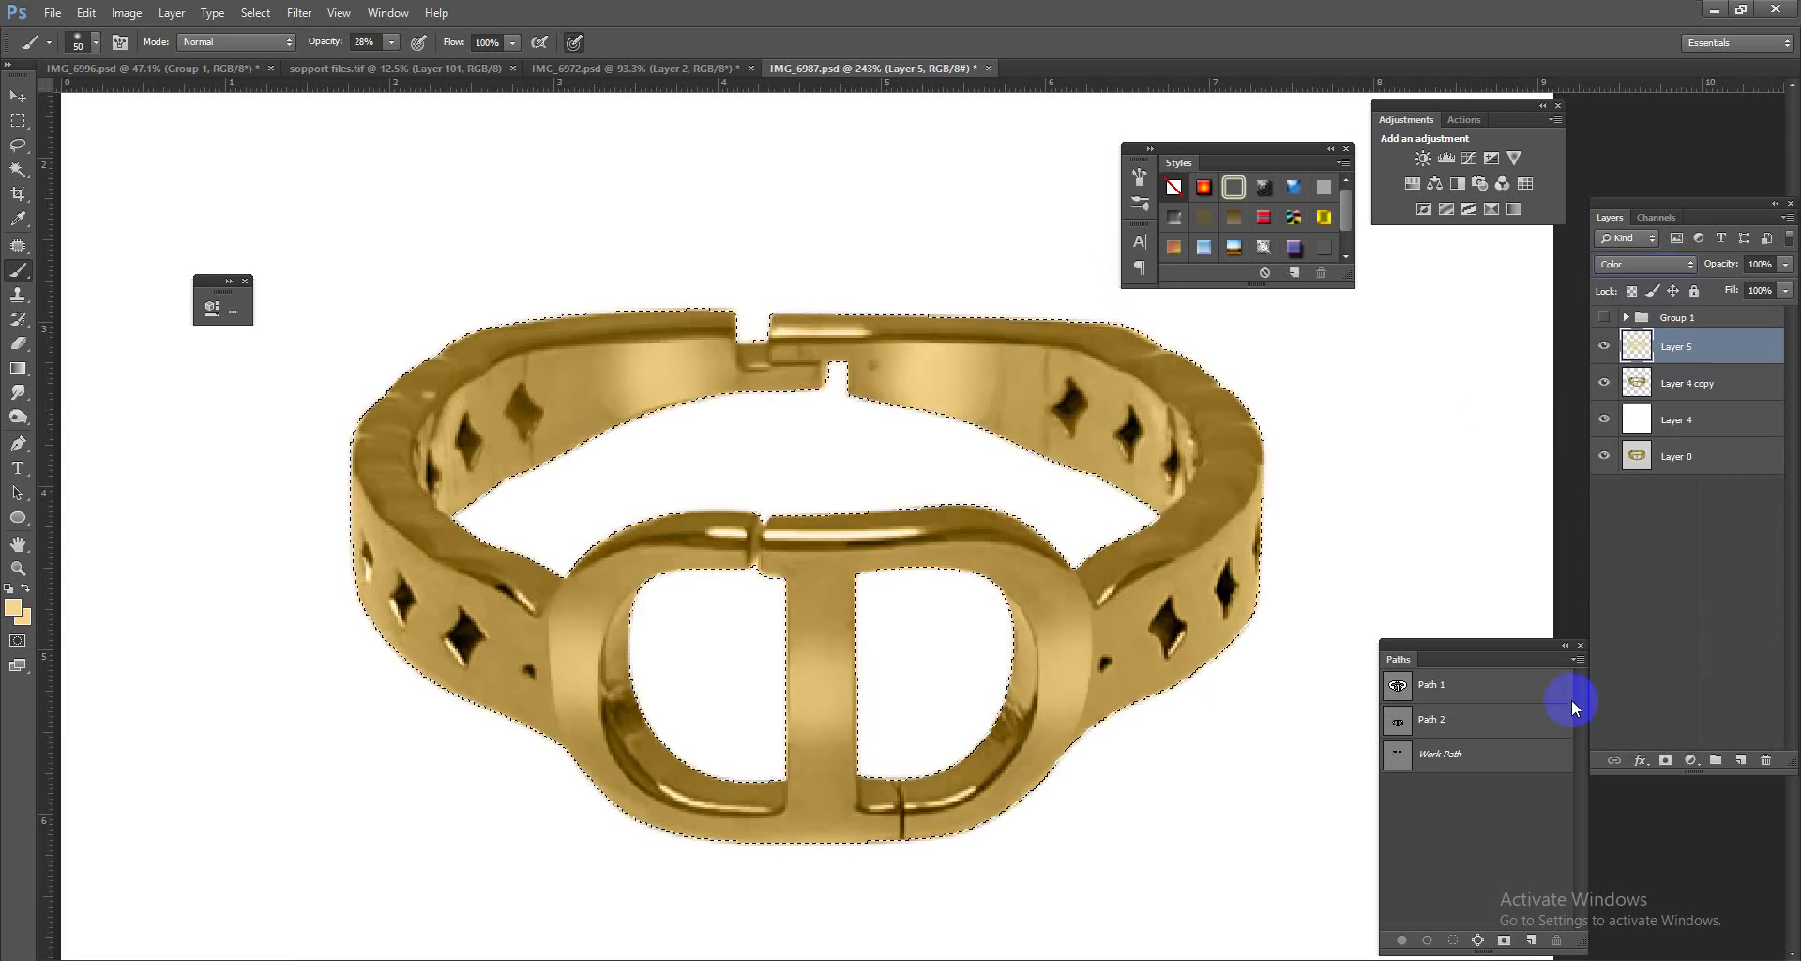
pyautogui.hotkey('ctrl', 'd')
pyautogui.scroll(-3, 1037, 514)
pyautogui.scroll(2, 1108, 495)
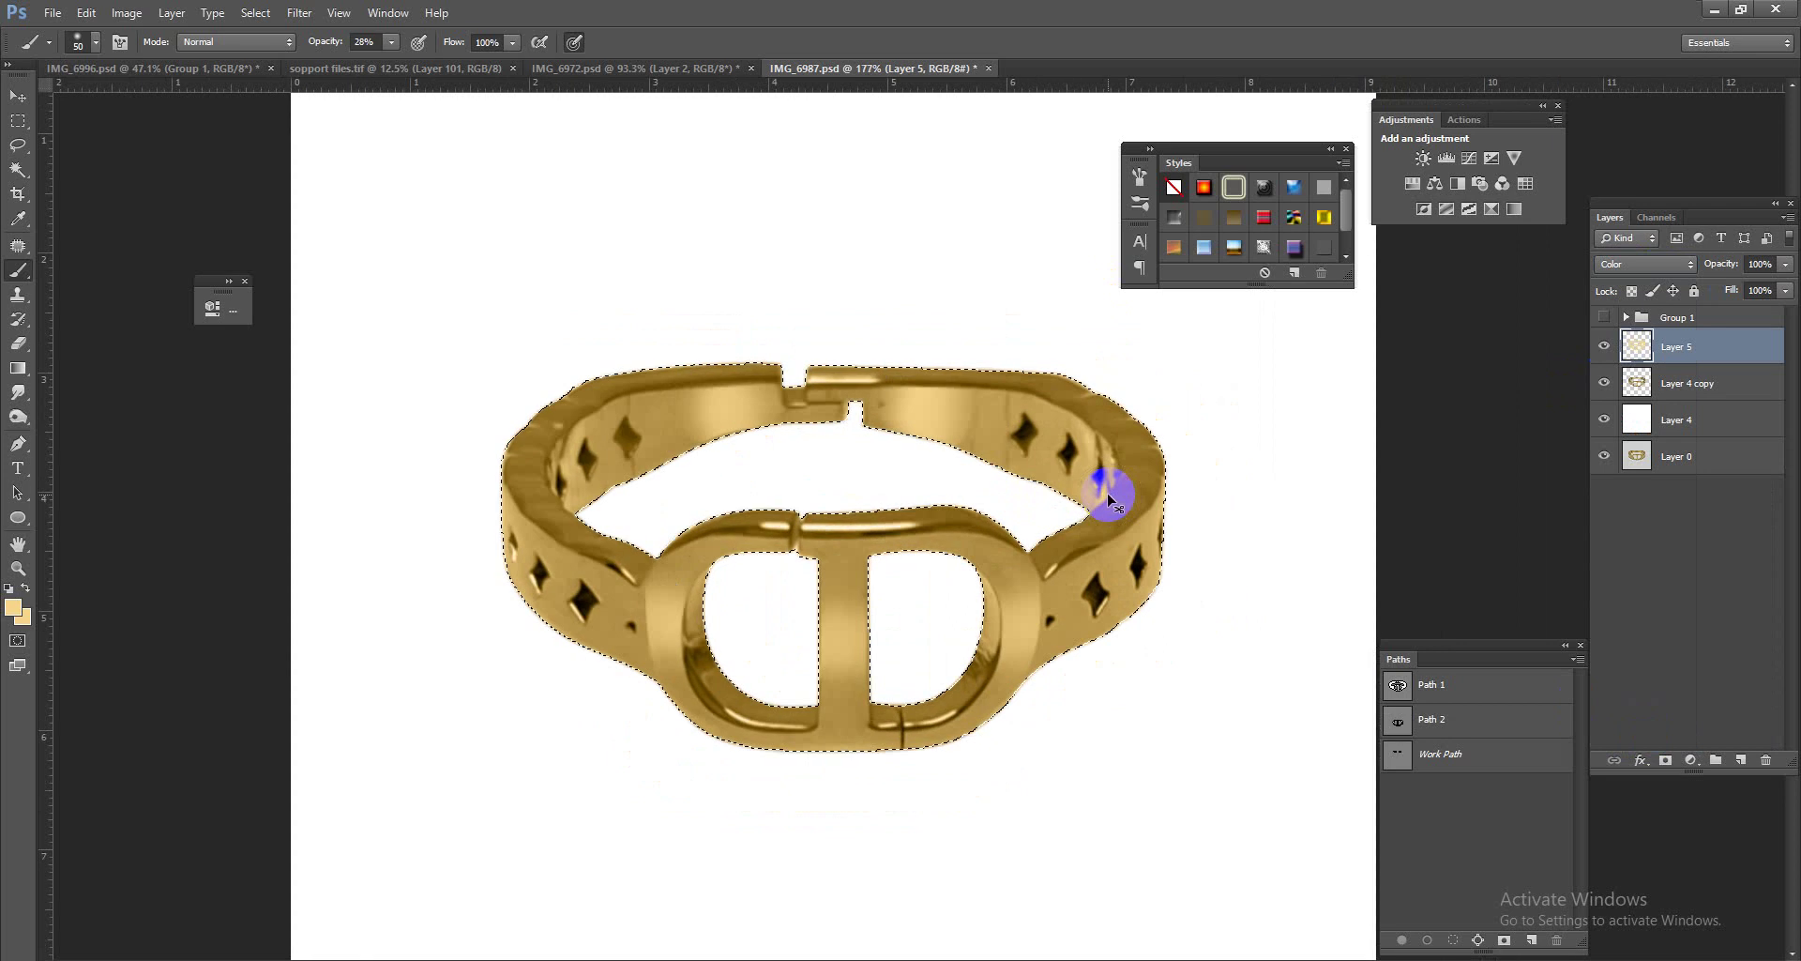
pyautogui.hotkey('ctrl', 'alt', 'z')
pyautogui.hotkey('ctrl', 'alt', 'z')
pyautogui.hotkey('ctrl', 'alt', 'z')
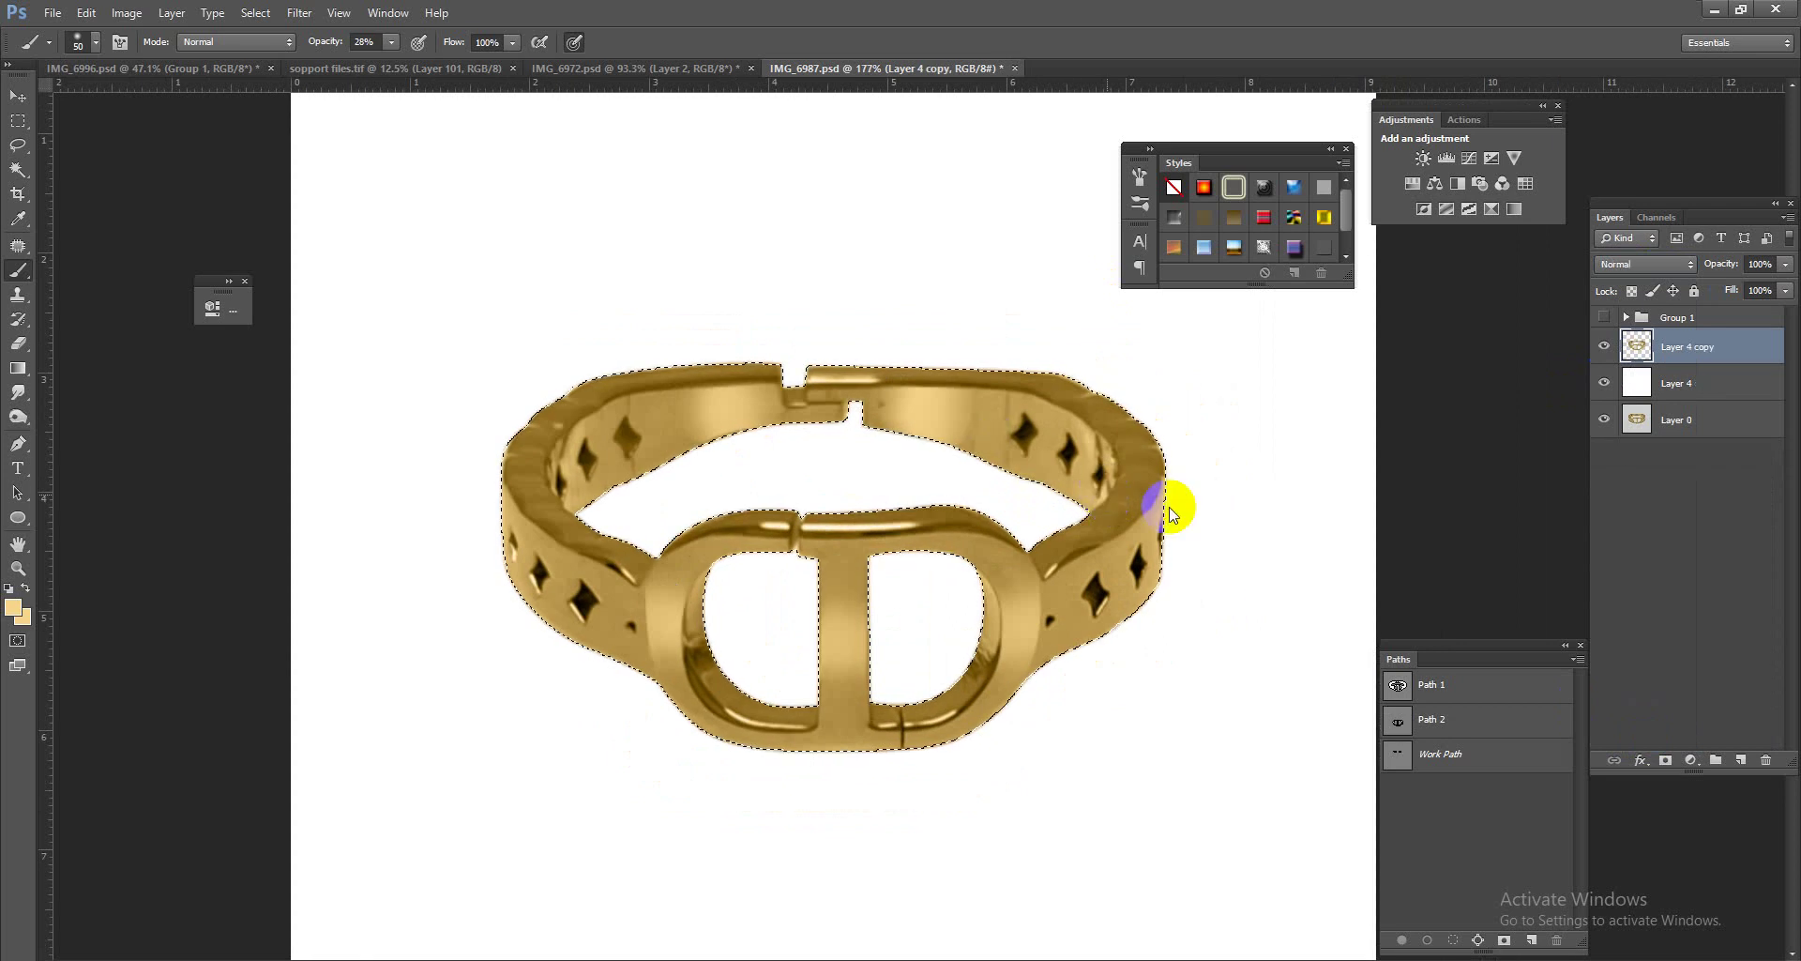
pyautogui.hotkey('ctrl', 'shift', 'a')
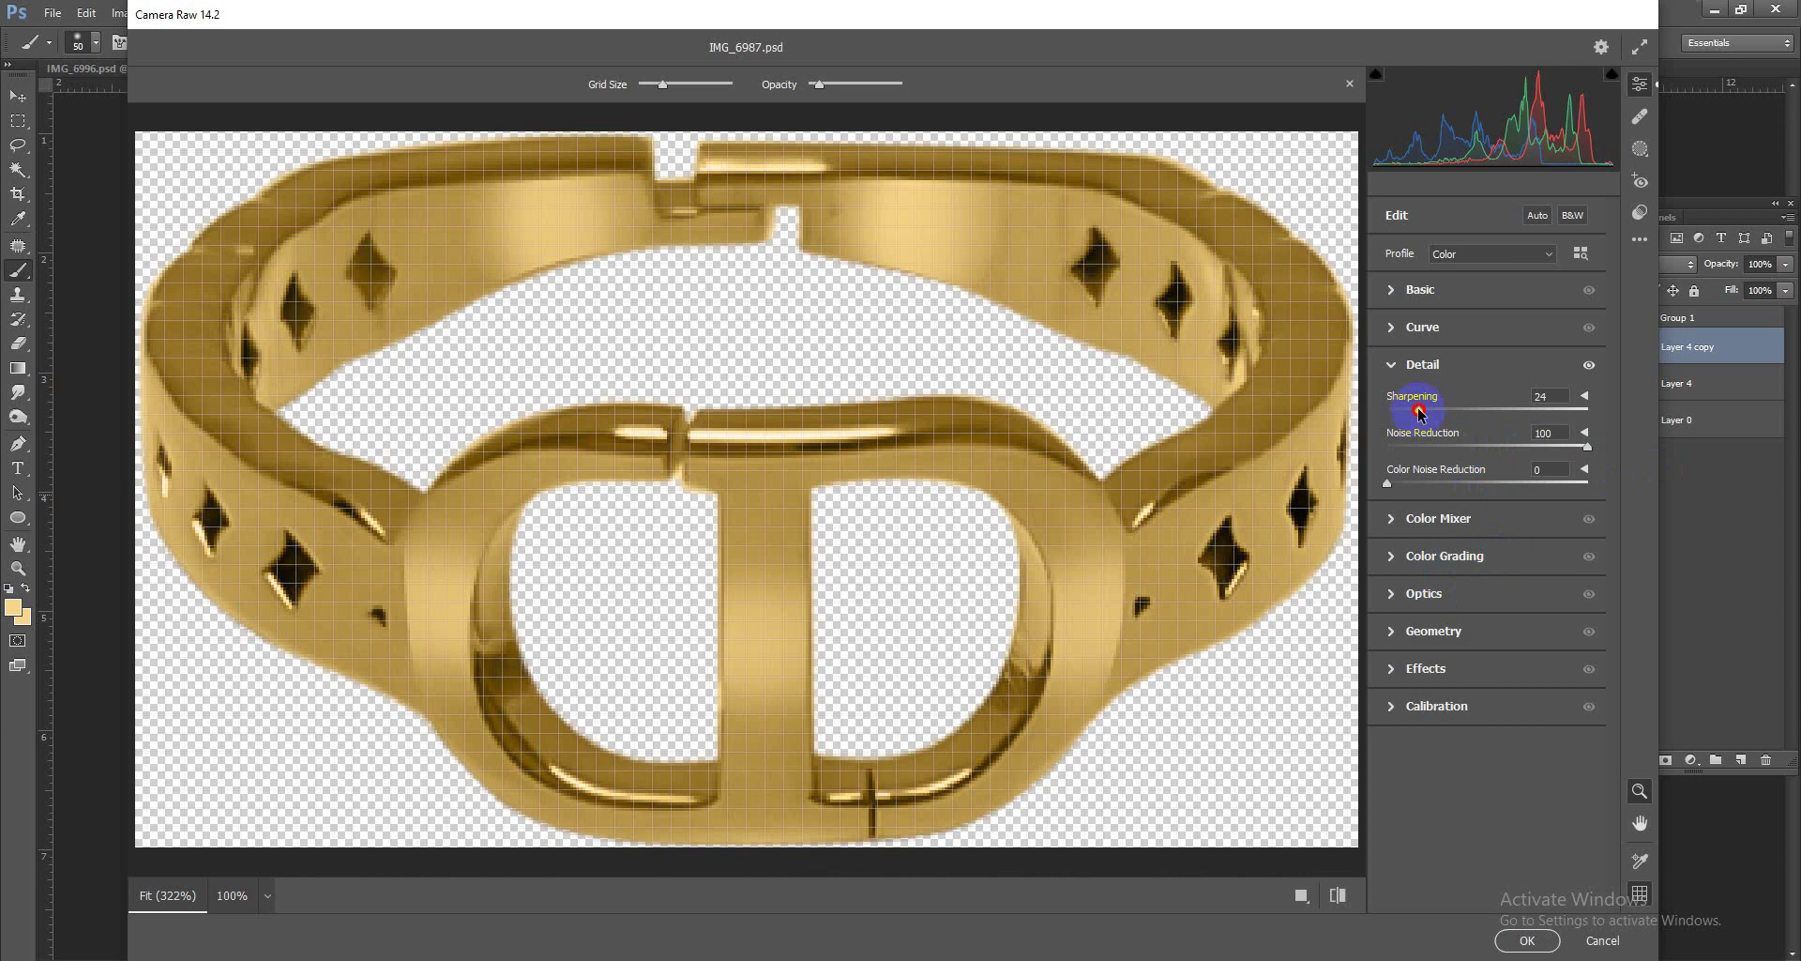
# Step: Apply Camera Raw with Texture +50, Shadows +42, Whites +26, Blacks +70, Contrast +12, Sharpening 14
pyautogui.click(1460, 291)
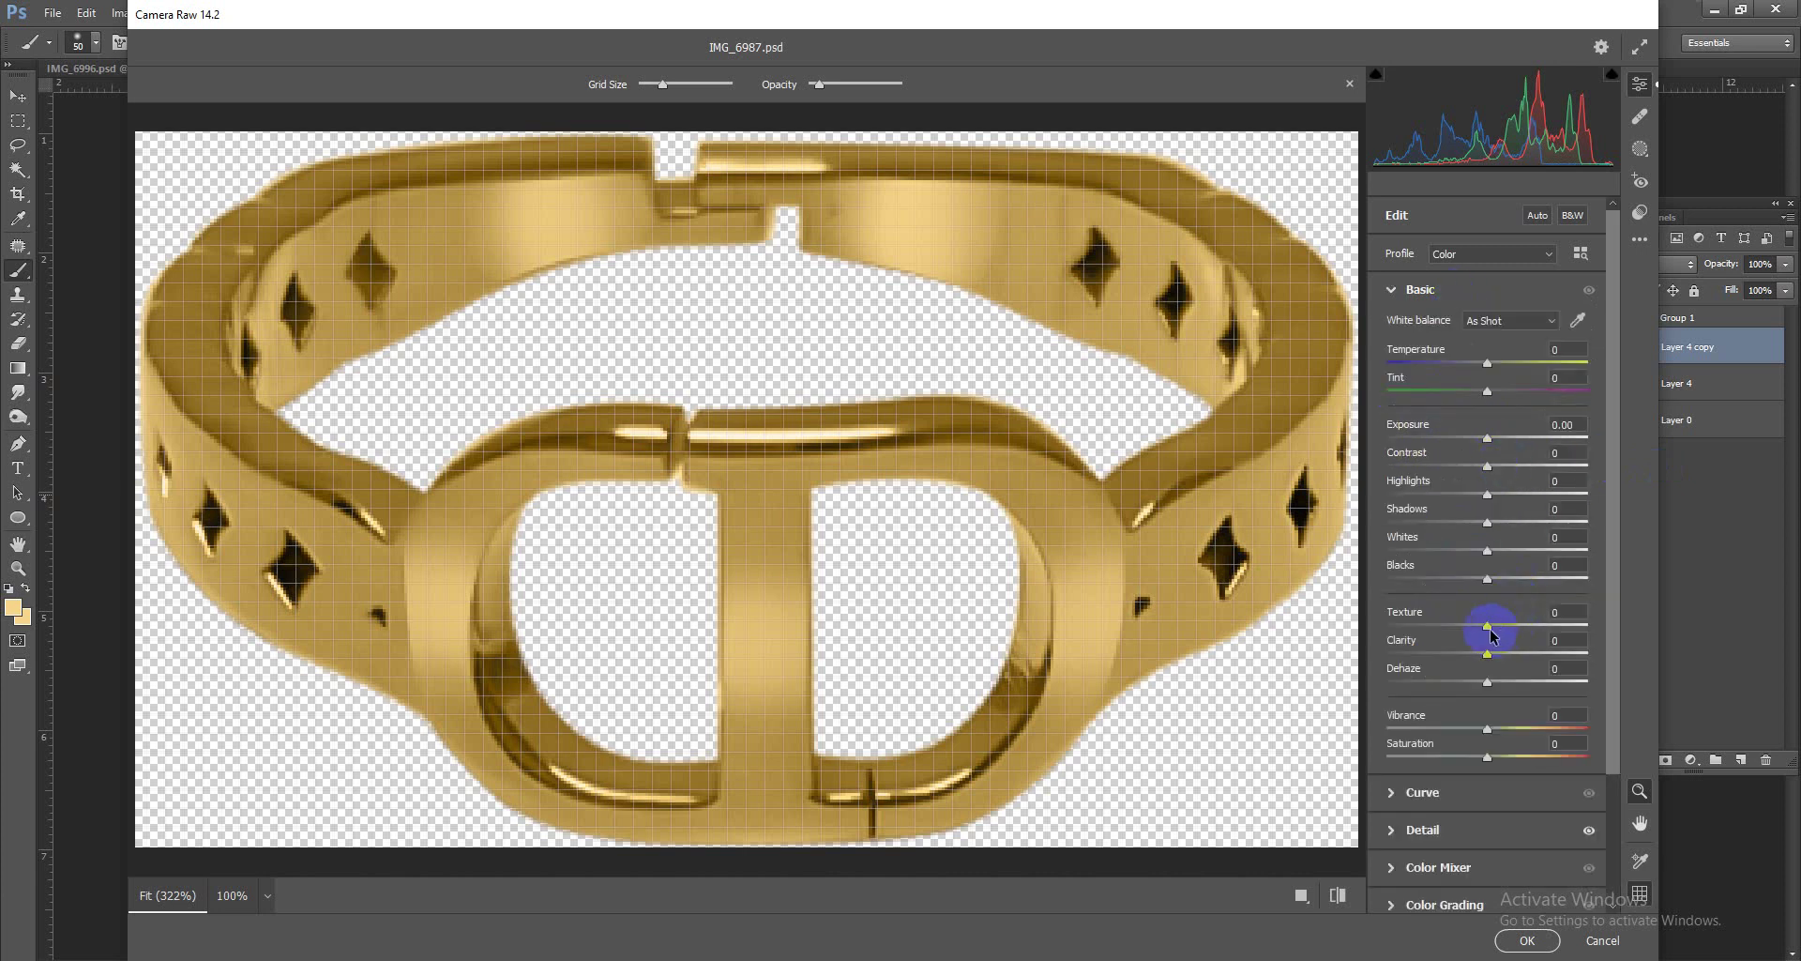
pyautogui.moveTo(1487, 625)
pyautogui.mouseDown()
pyautogui.moveTo(1524, 624)
pyautogui.moveTo(1559, 579)
pyautogui.mouseUp()
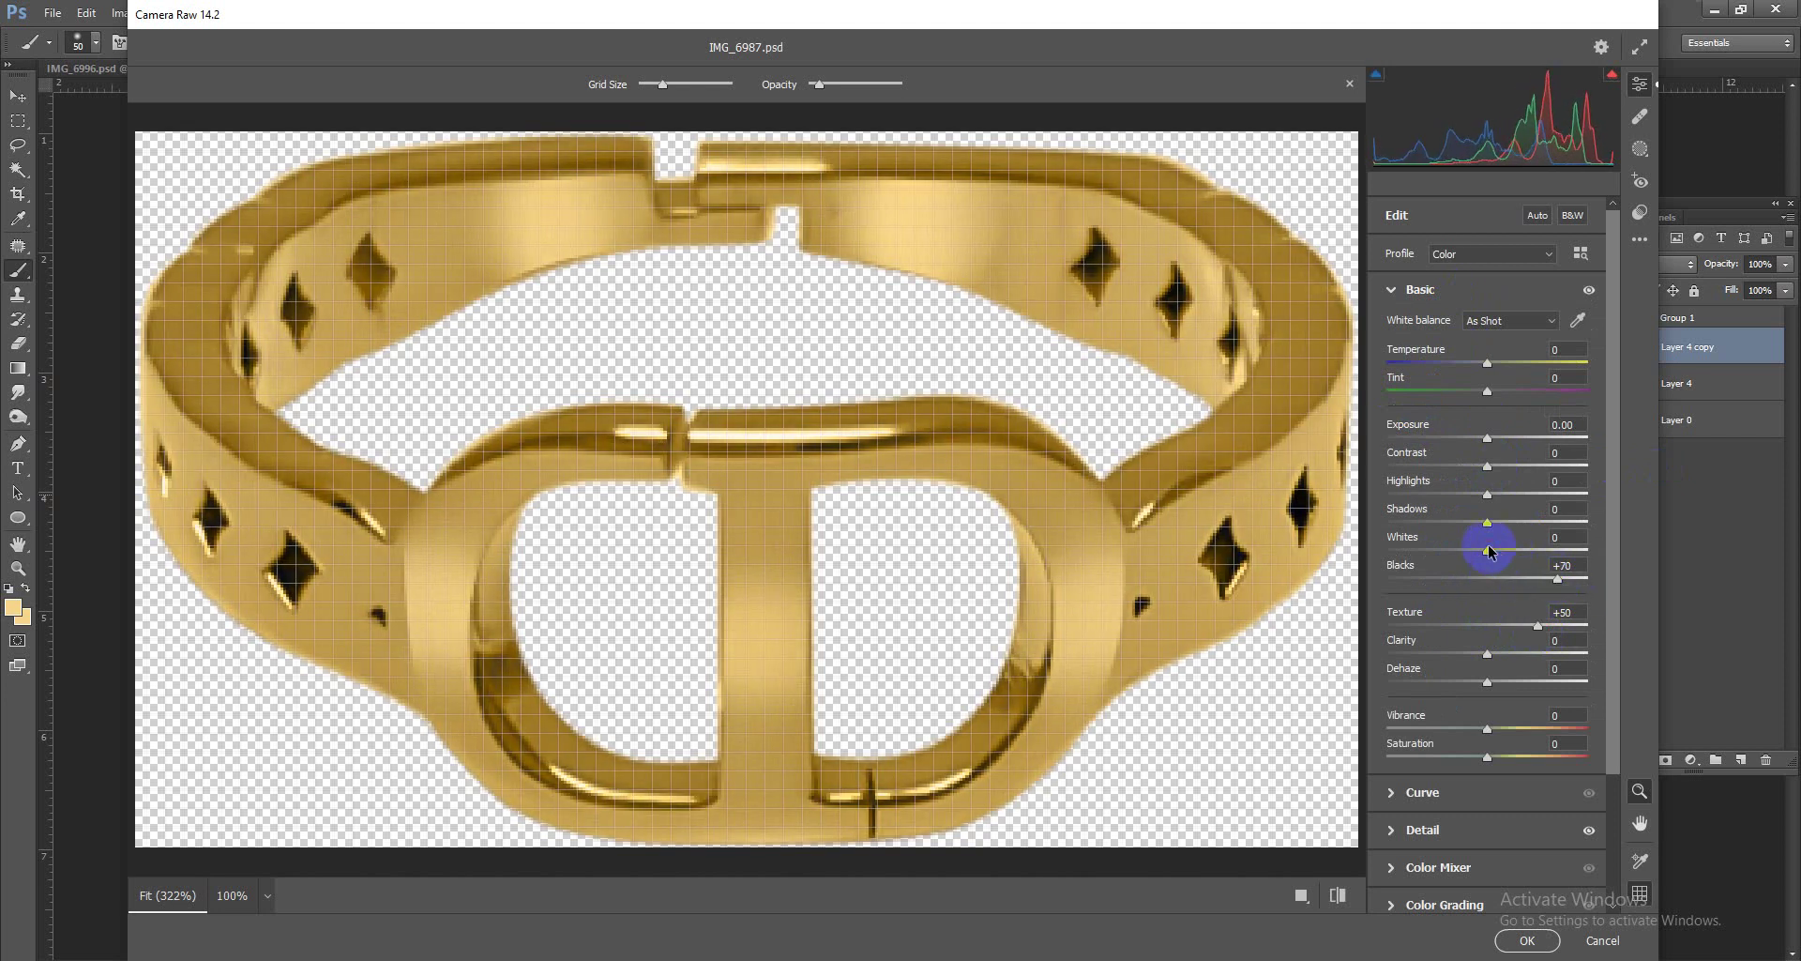
pyautogui.moveTo(1497, 550); pyautogui.dragTo(1517, 550)
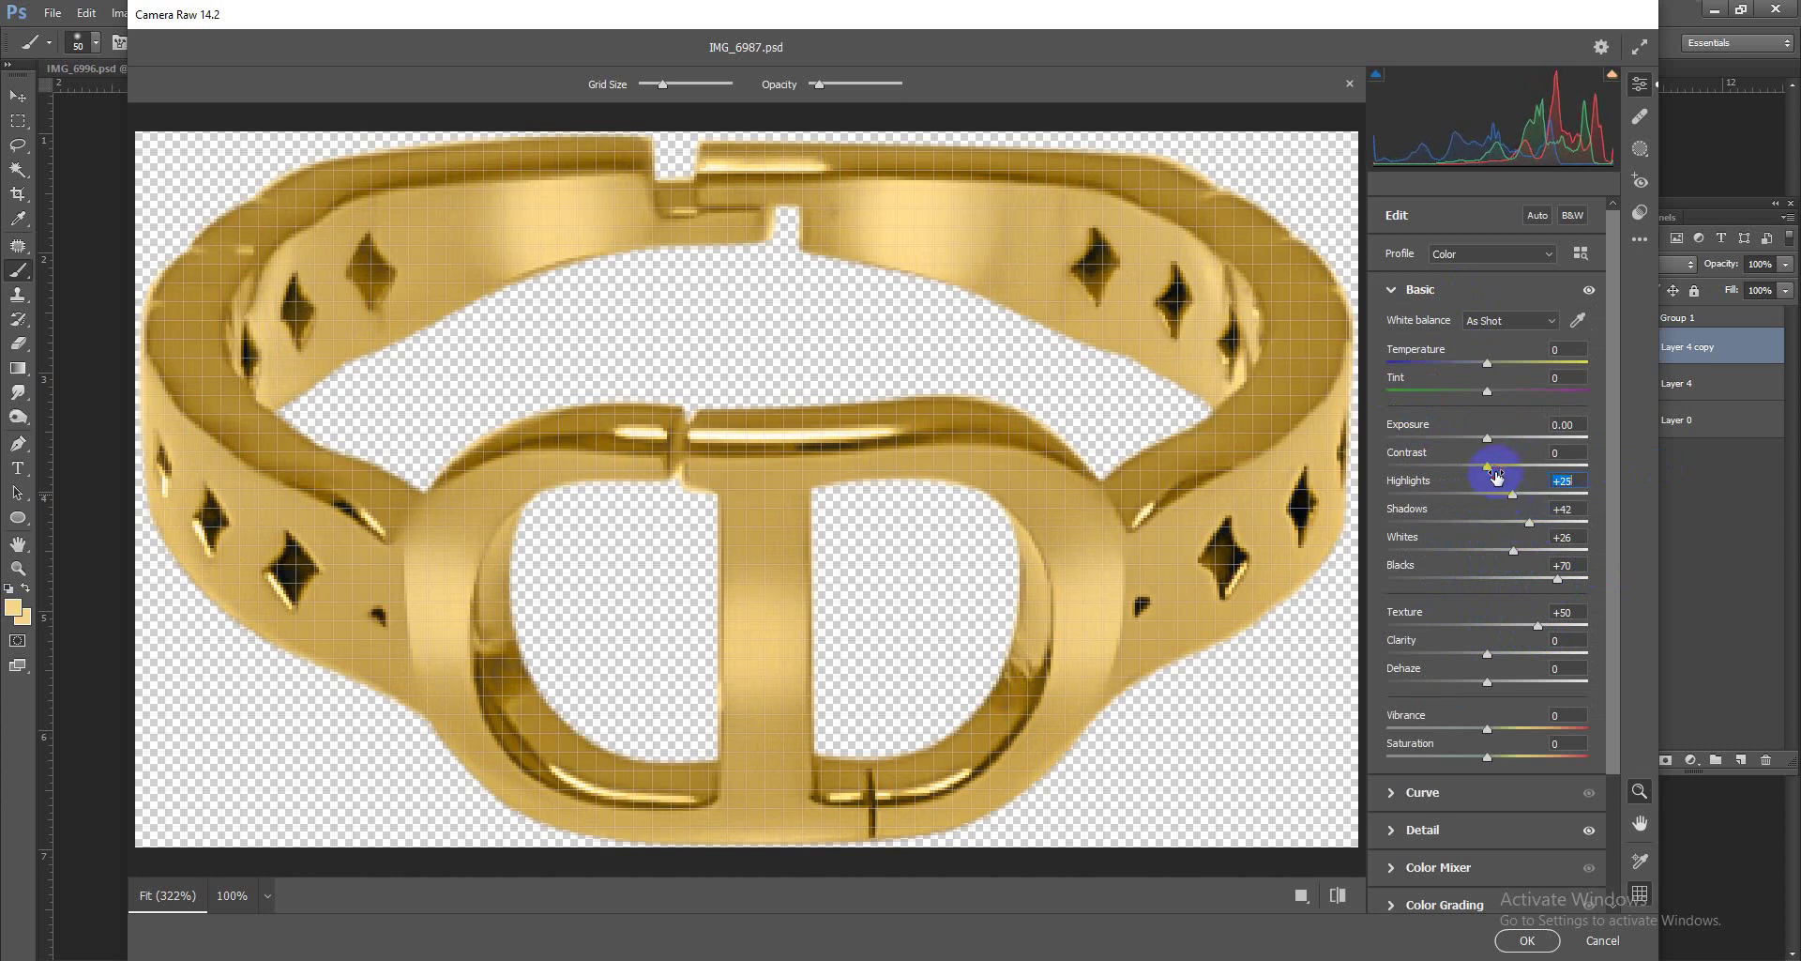
pyautogui.moveTo(1510, 468); pyautogui.dragTo(1491, 437)
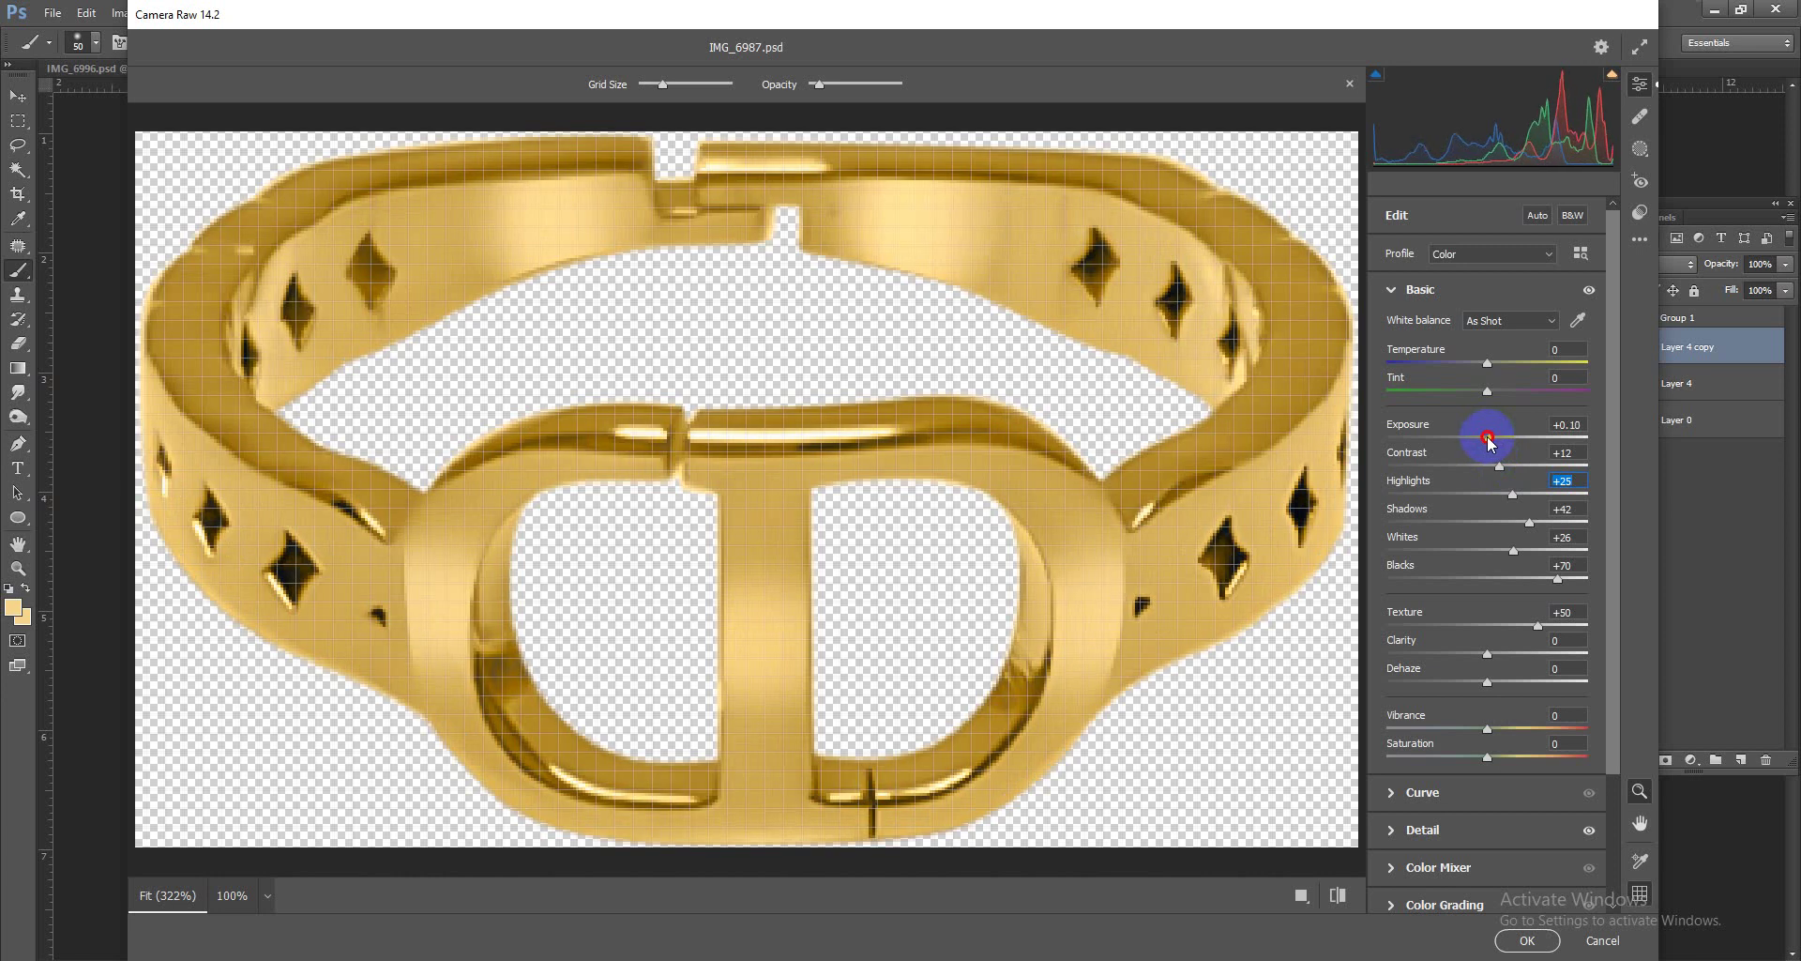
pyautogui.click(1482, 834)
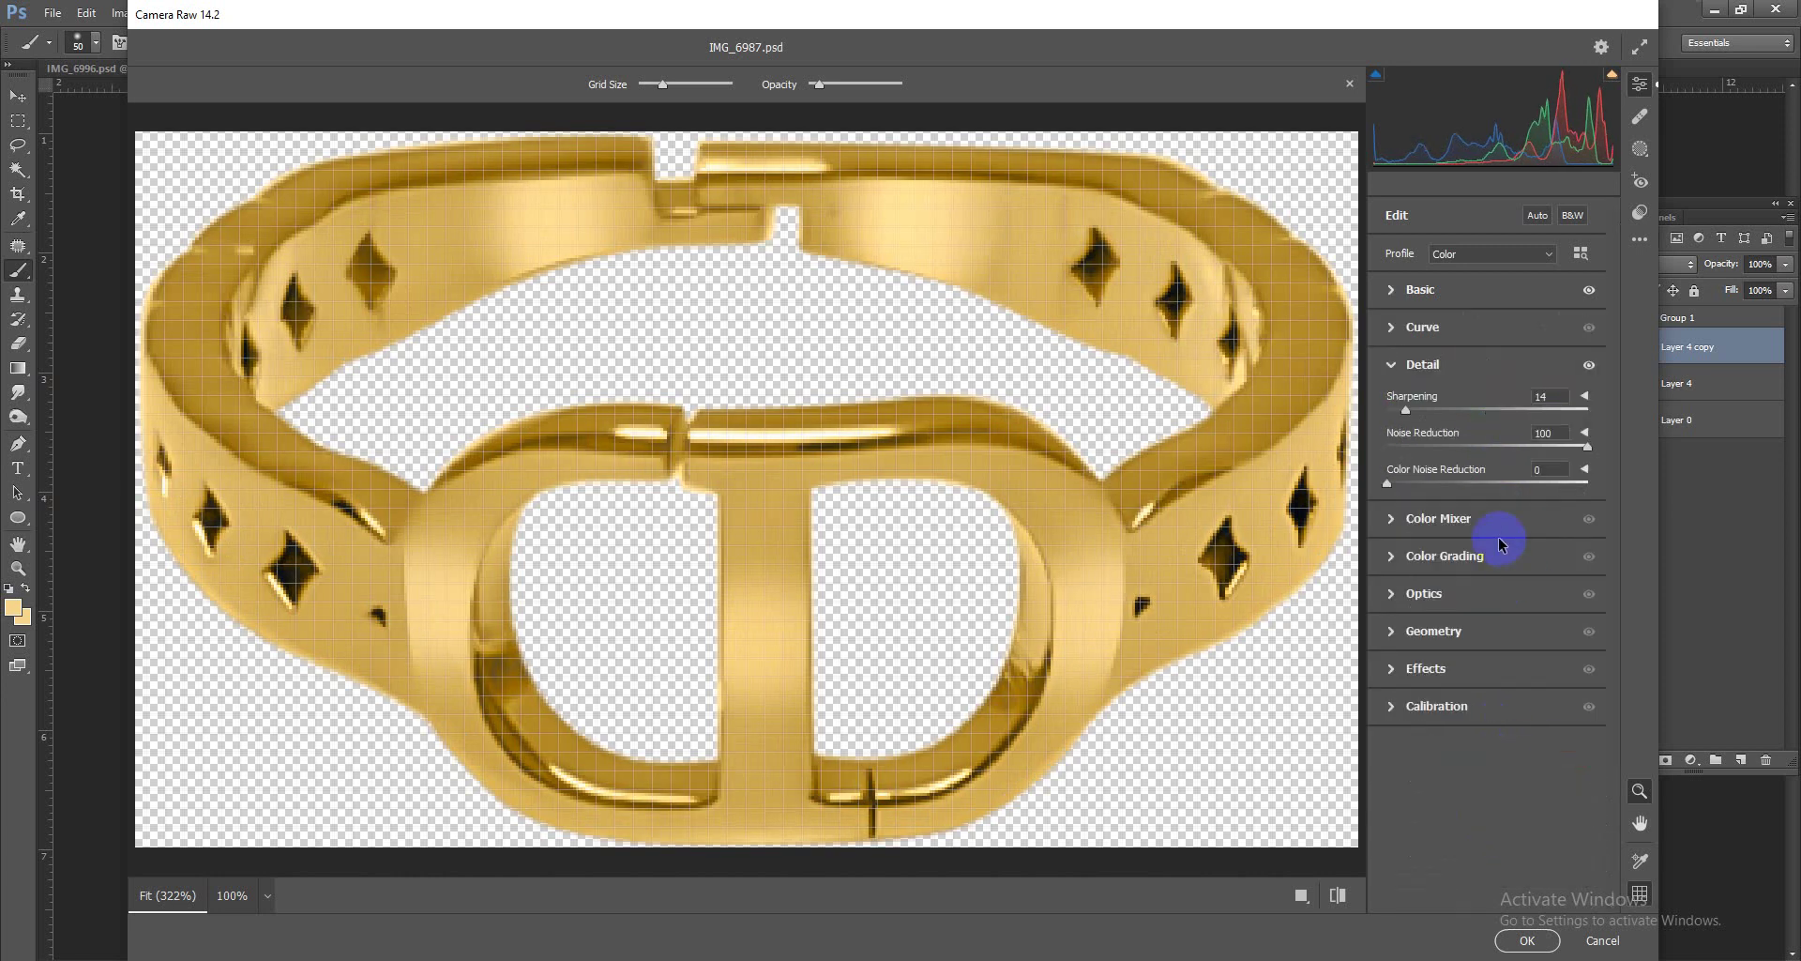
pyautogui.click(1543, 942)
pyautogui.scroll(2, 1038, 661)
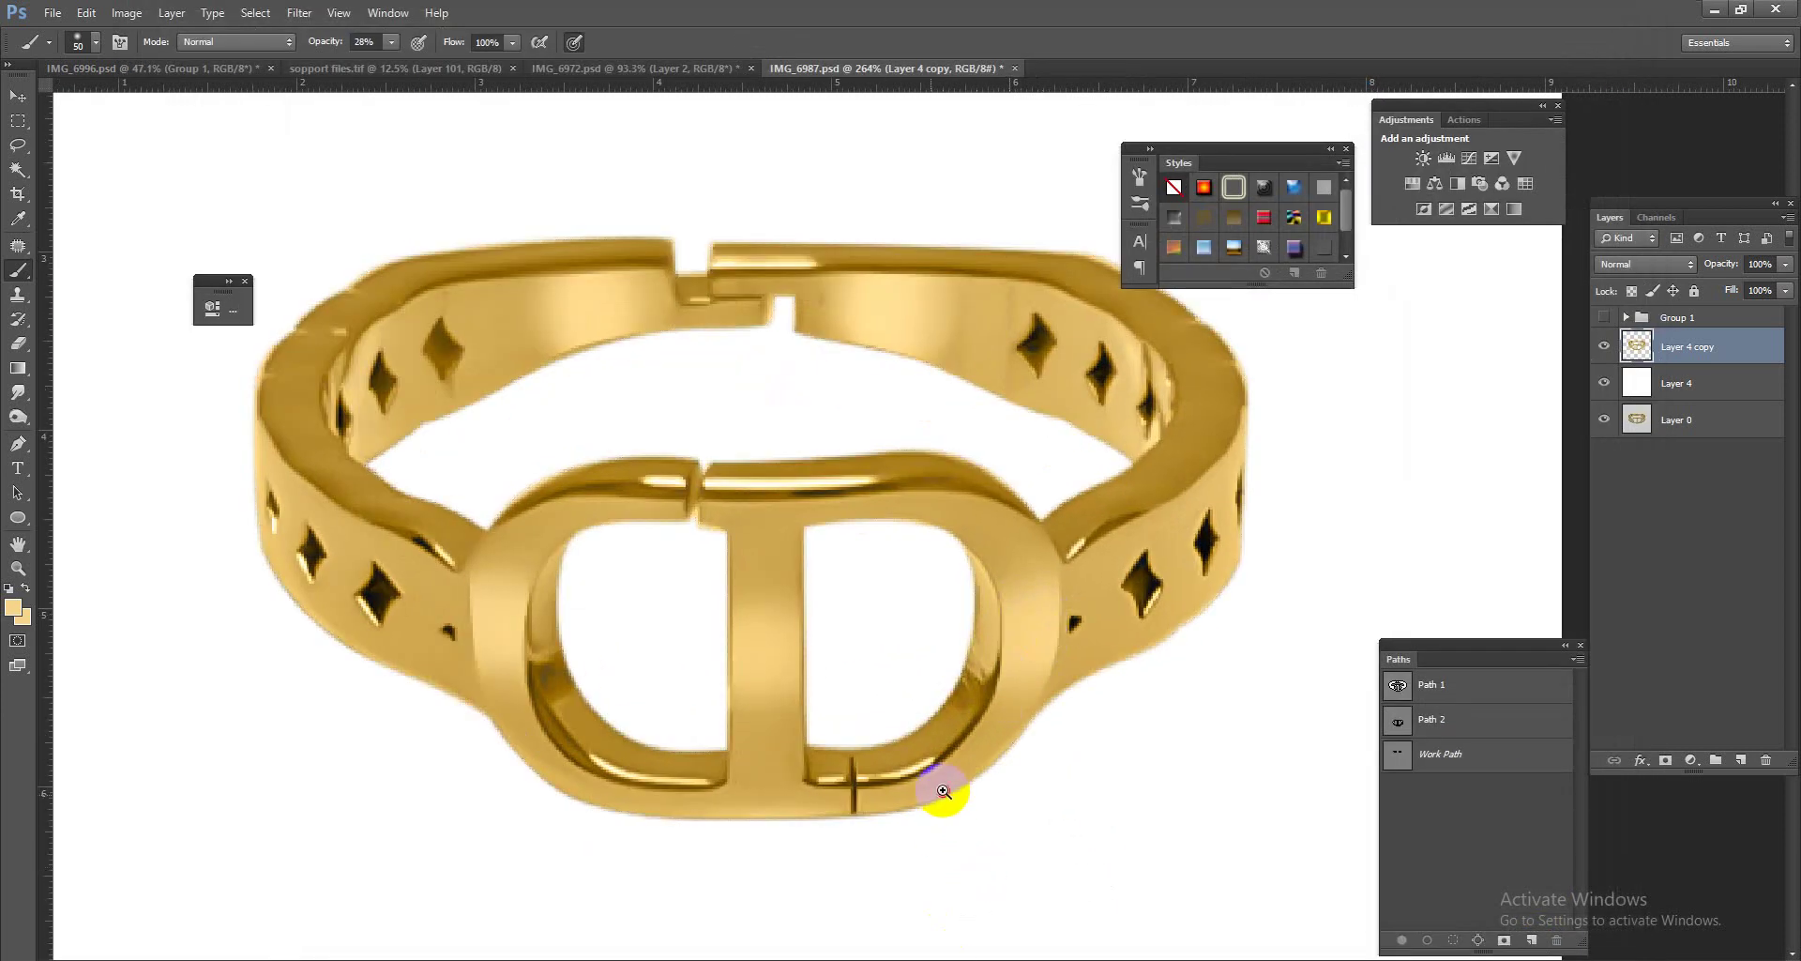
pyautogui.scroll(3, 936, 788)
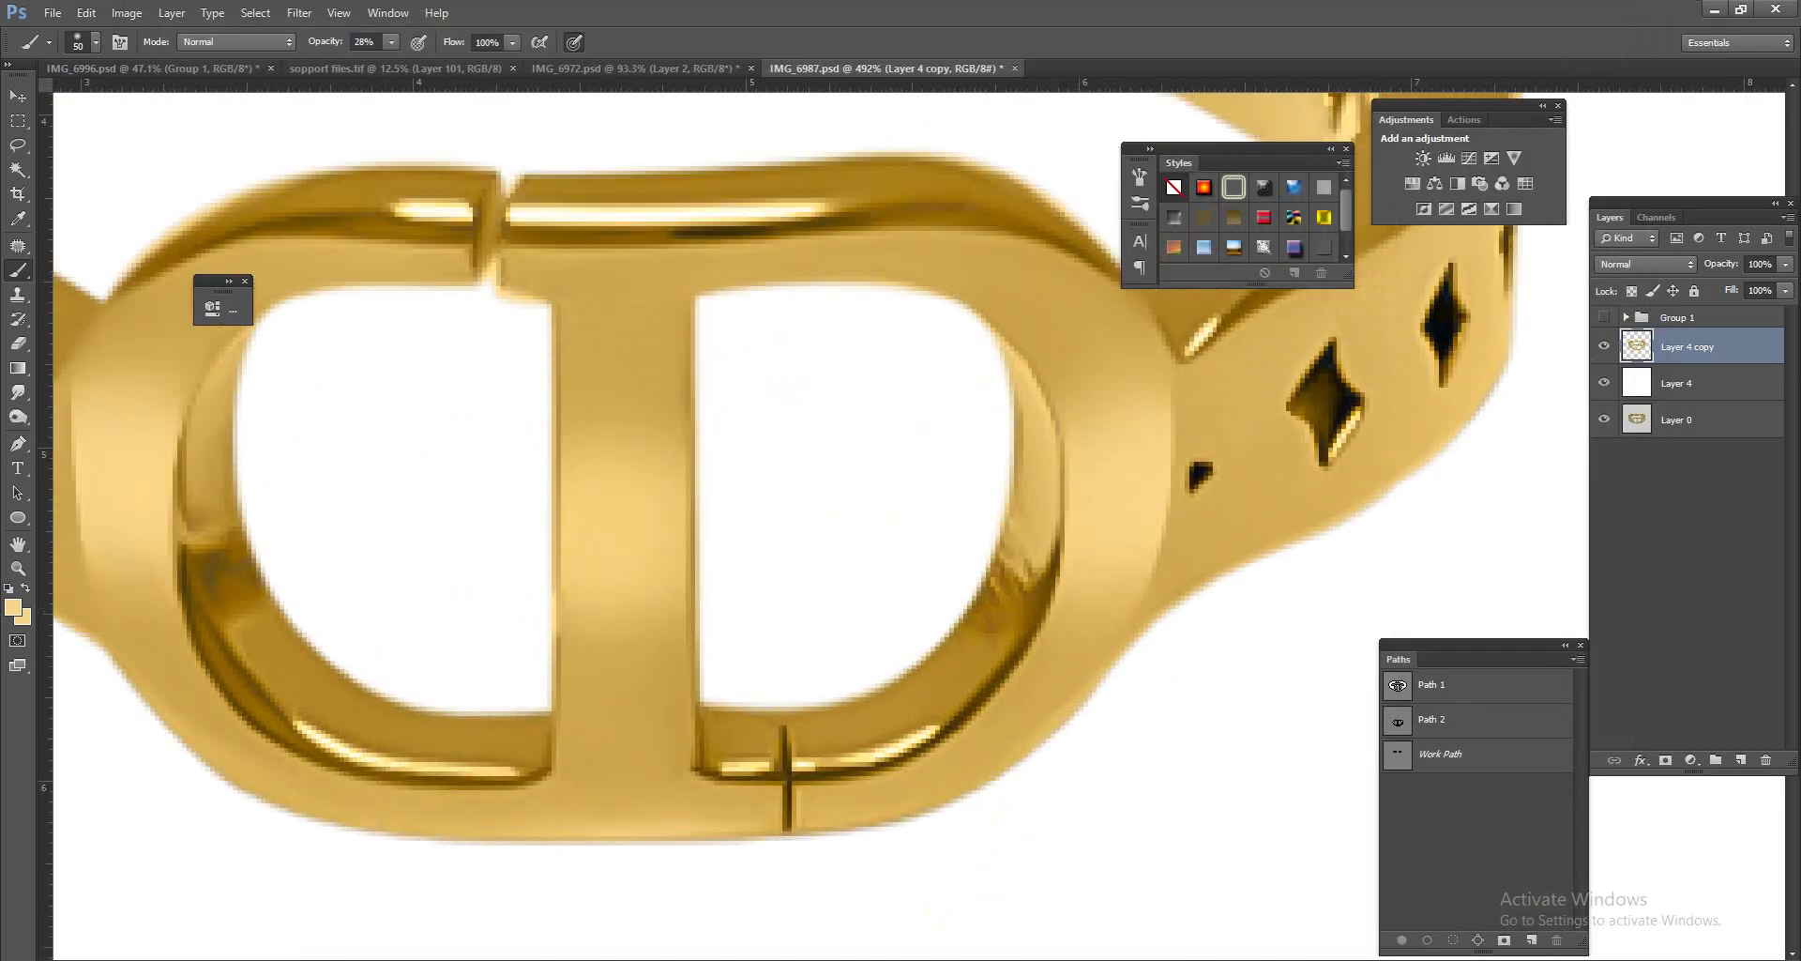
# Step: Trace a Pen path around the right D's dark inner rim
pyautogui.click(19, 442)
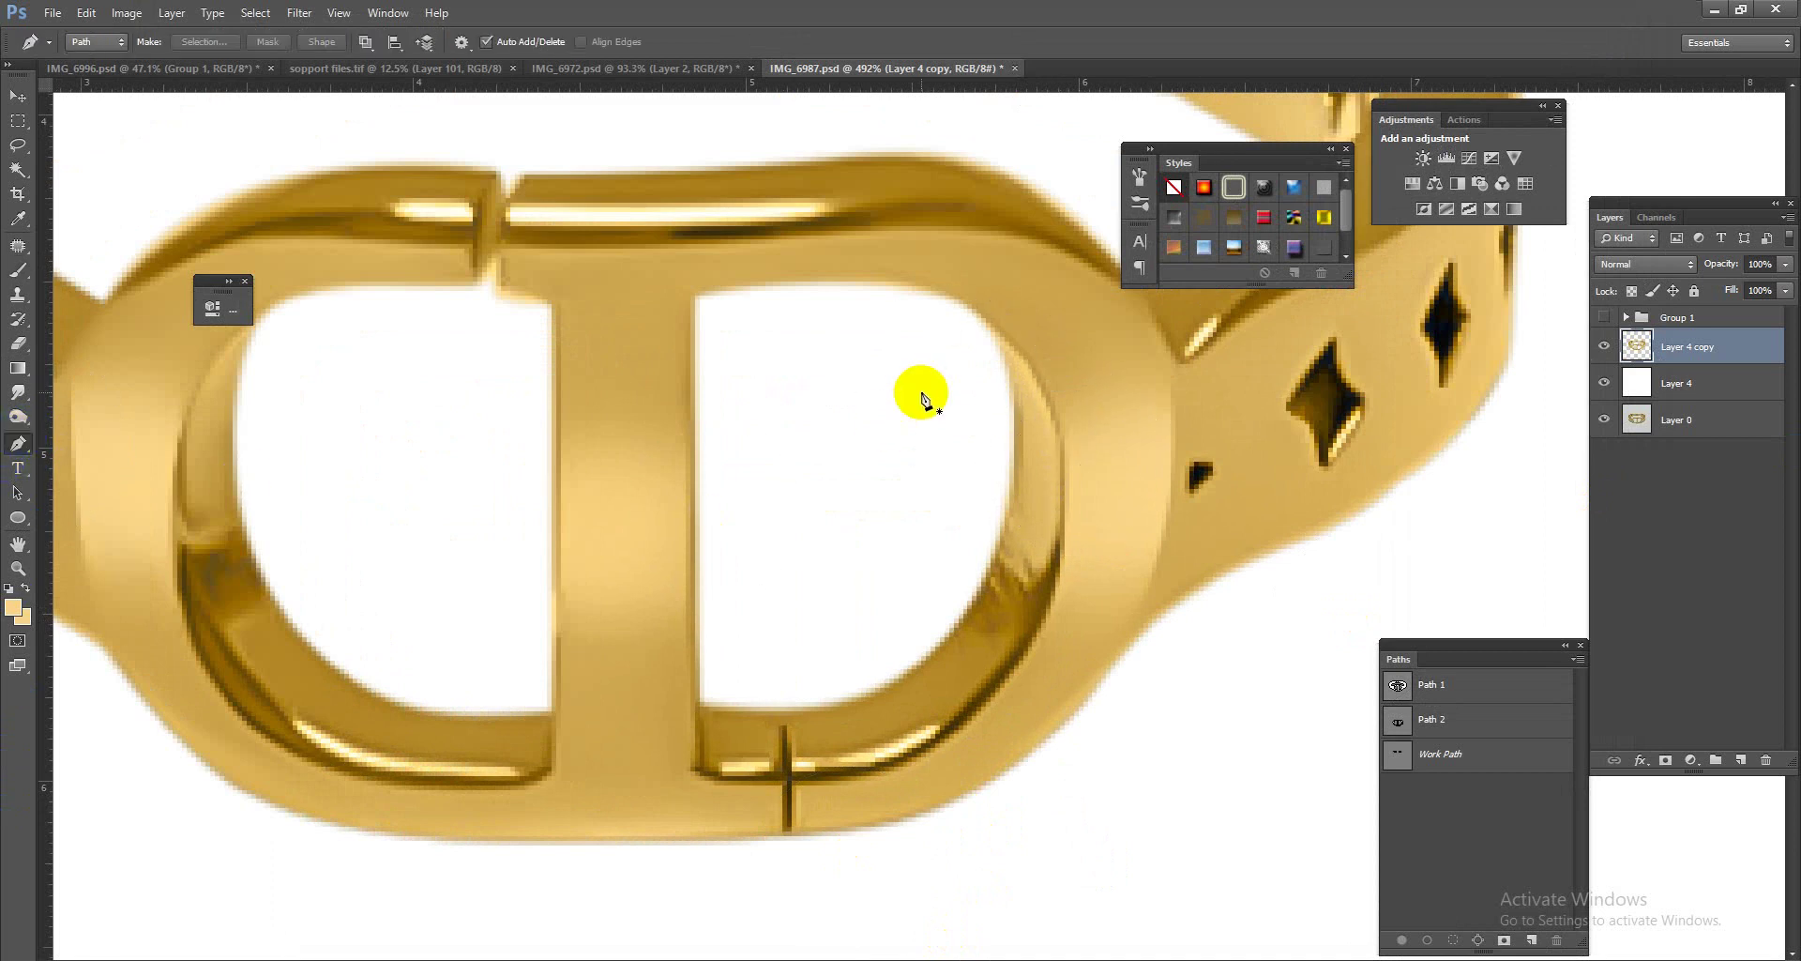
pyautogui.moveTo(1018, 710); pyautogui.dragTo(941, 744)
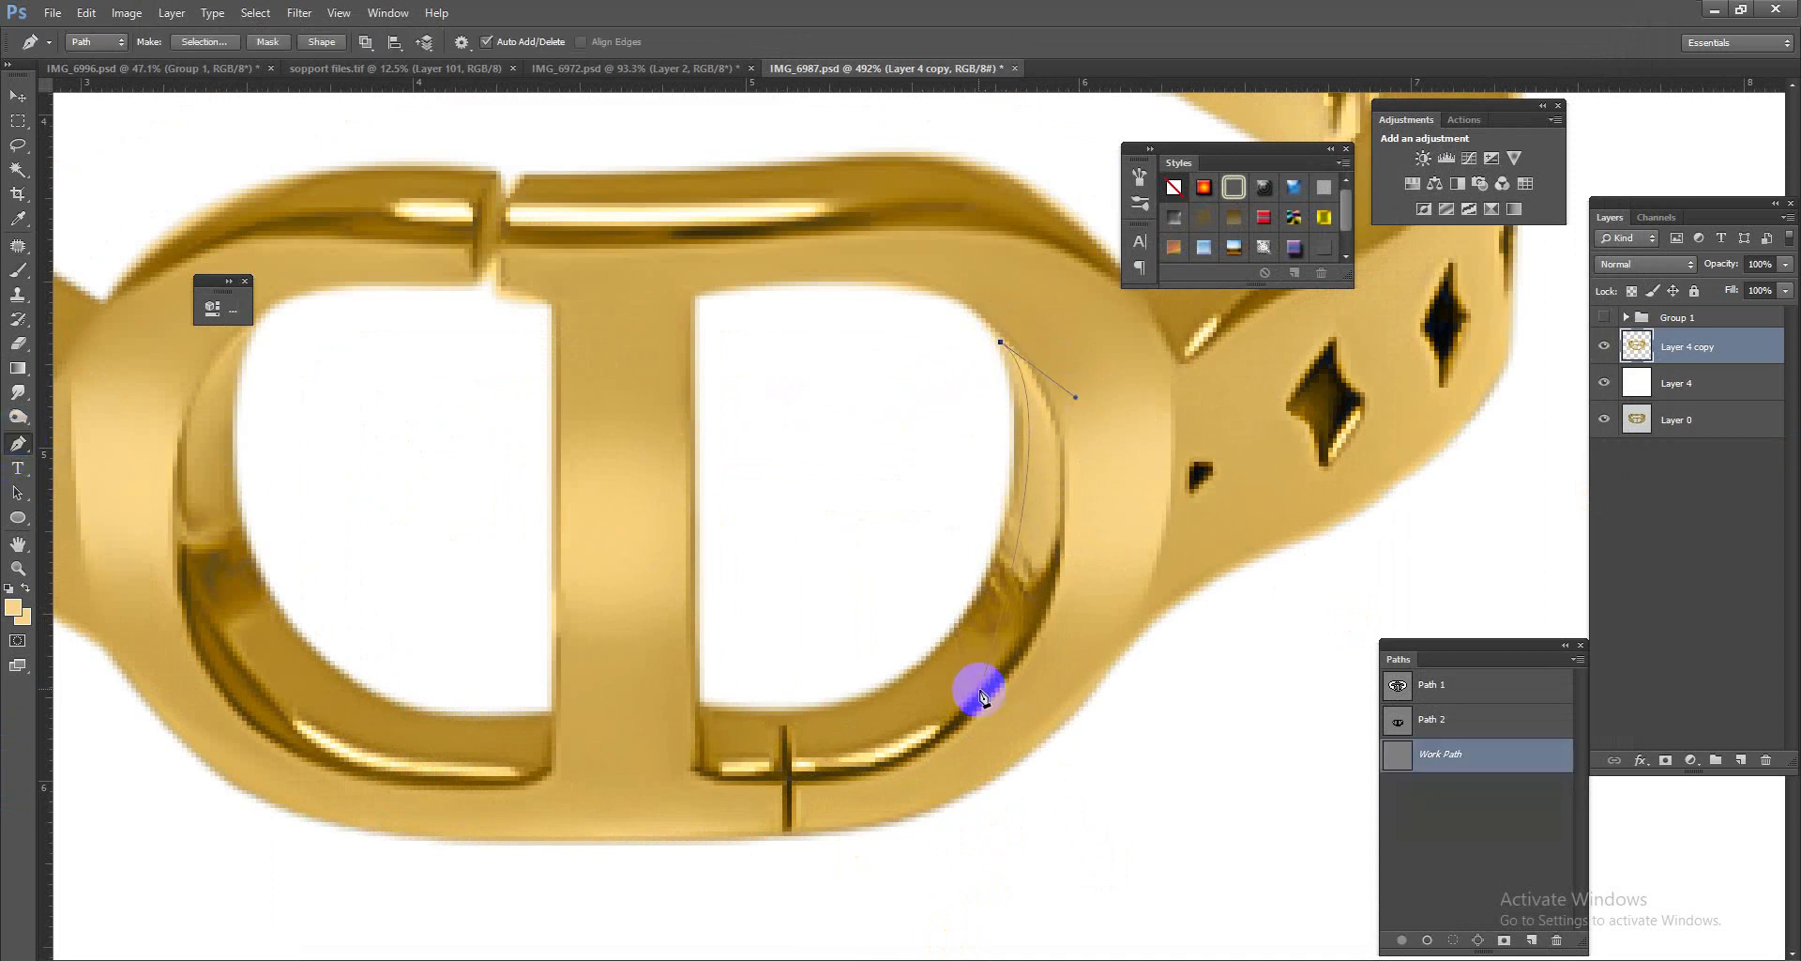
pyautogui.click(882, 775)
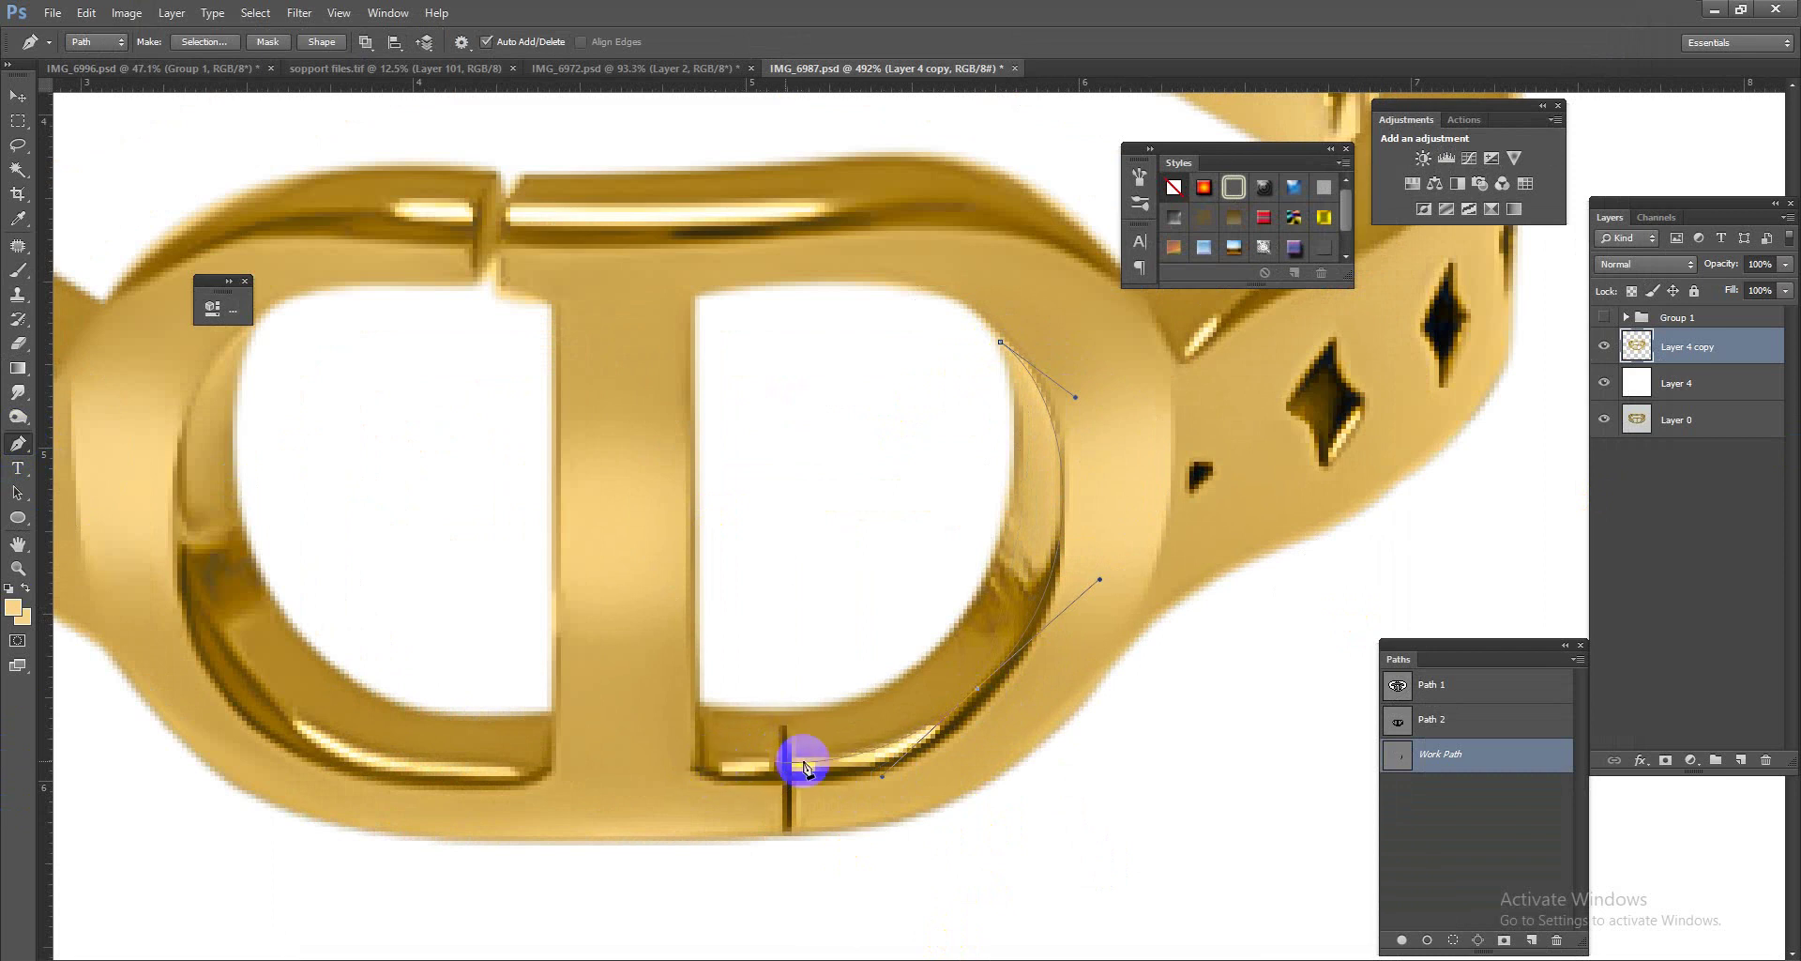
pyautogui.moveTo(800, 762); pyautogui.dragTo(794, 713)
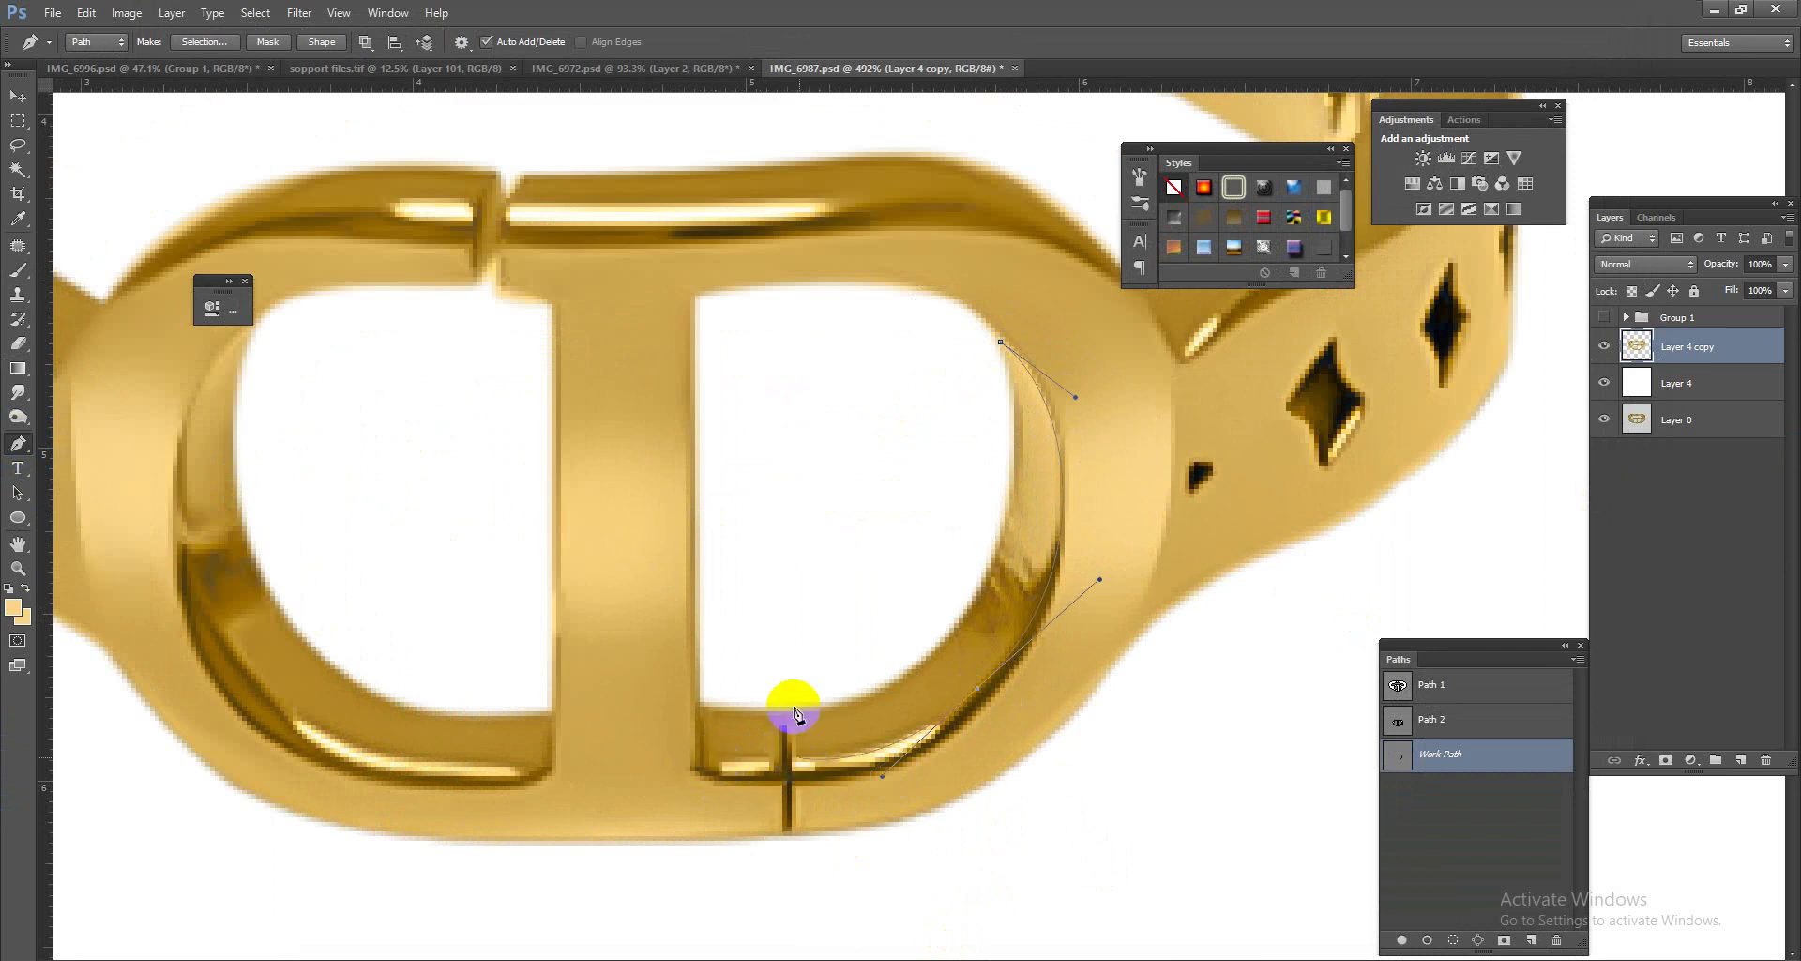
pyautogui.click(1000, 339)
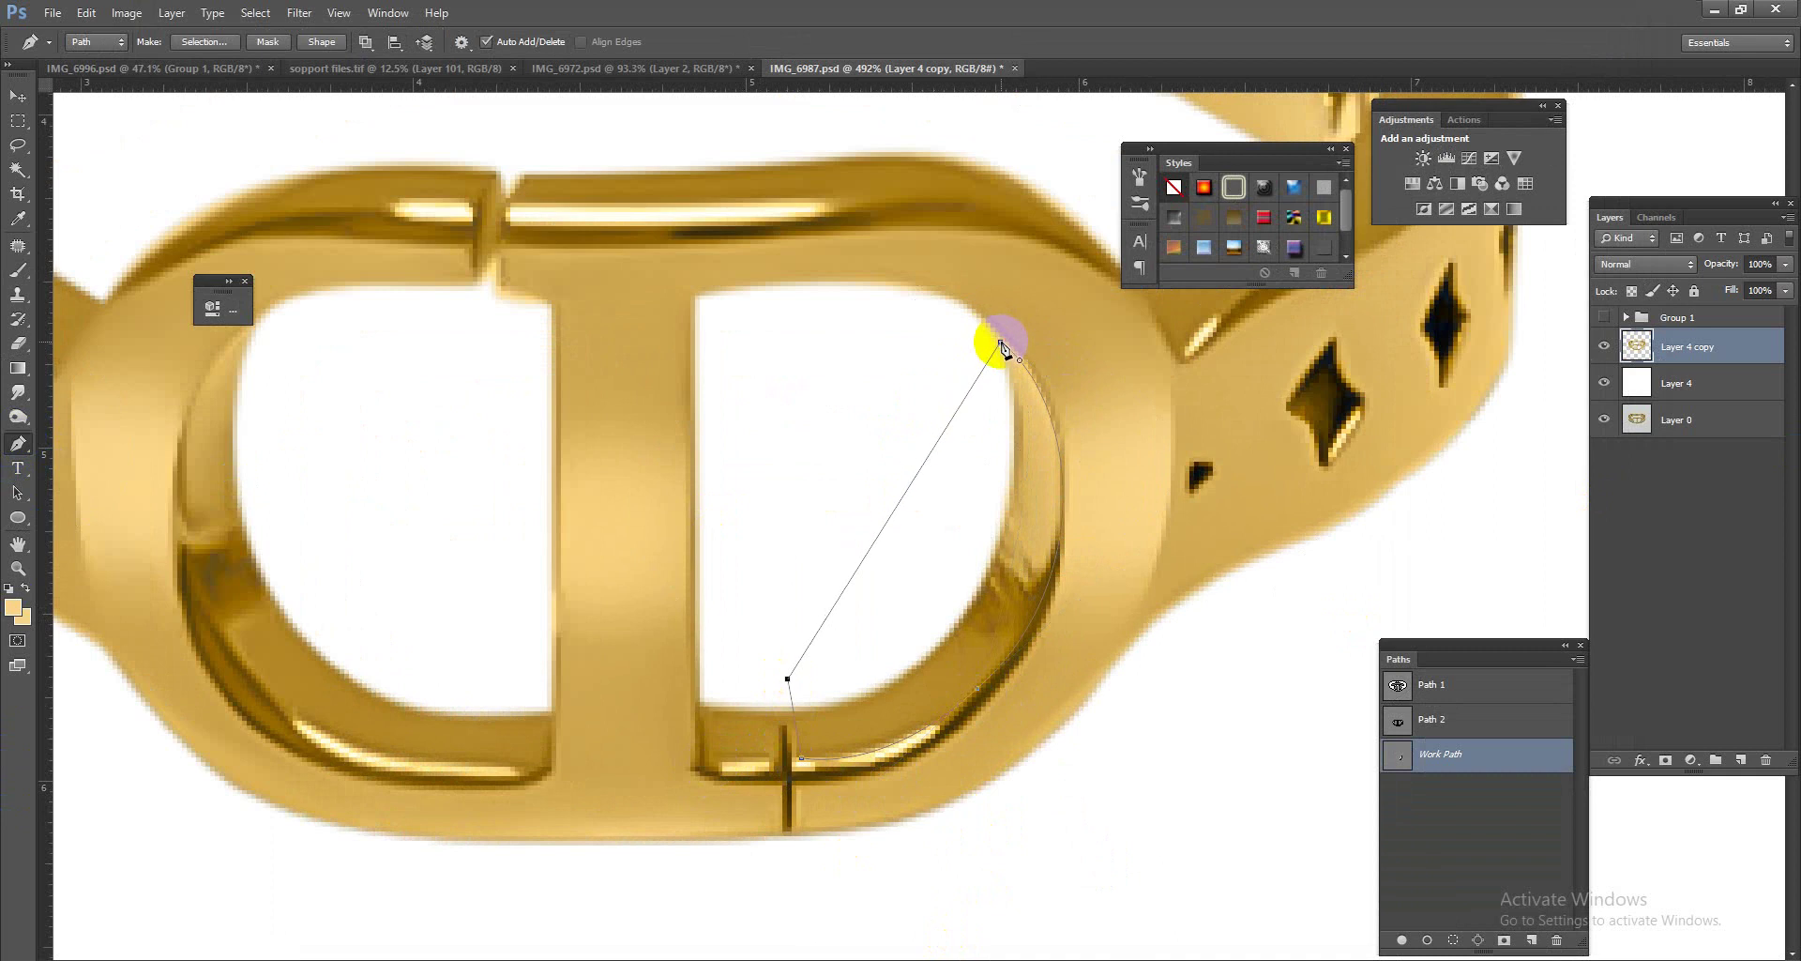
# Step: Trace the left D's inner rim and turn the paths into a selection
pyautogui.click(242, 342)
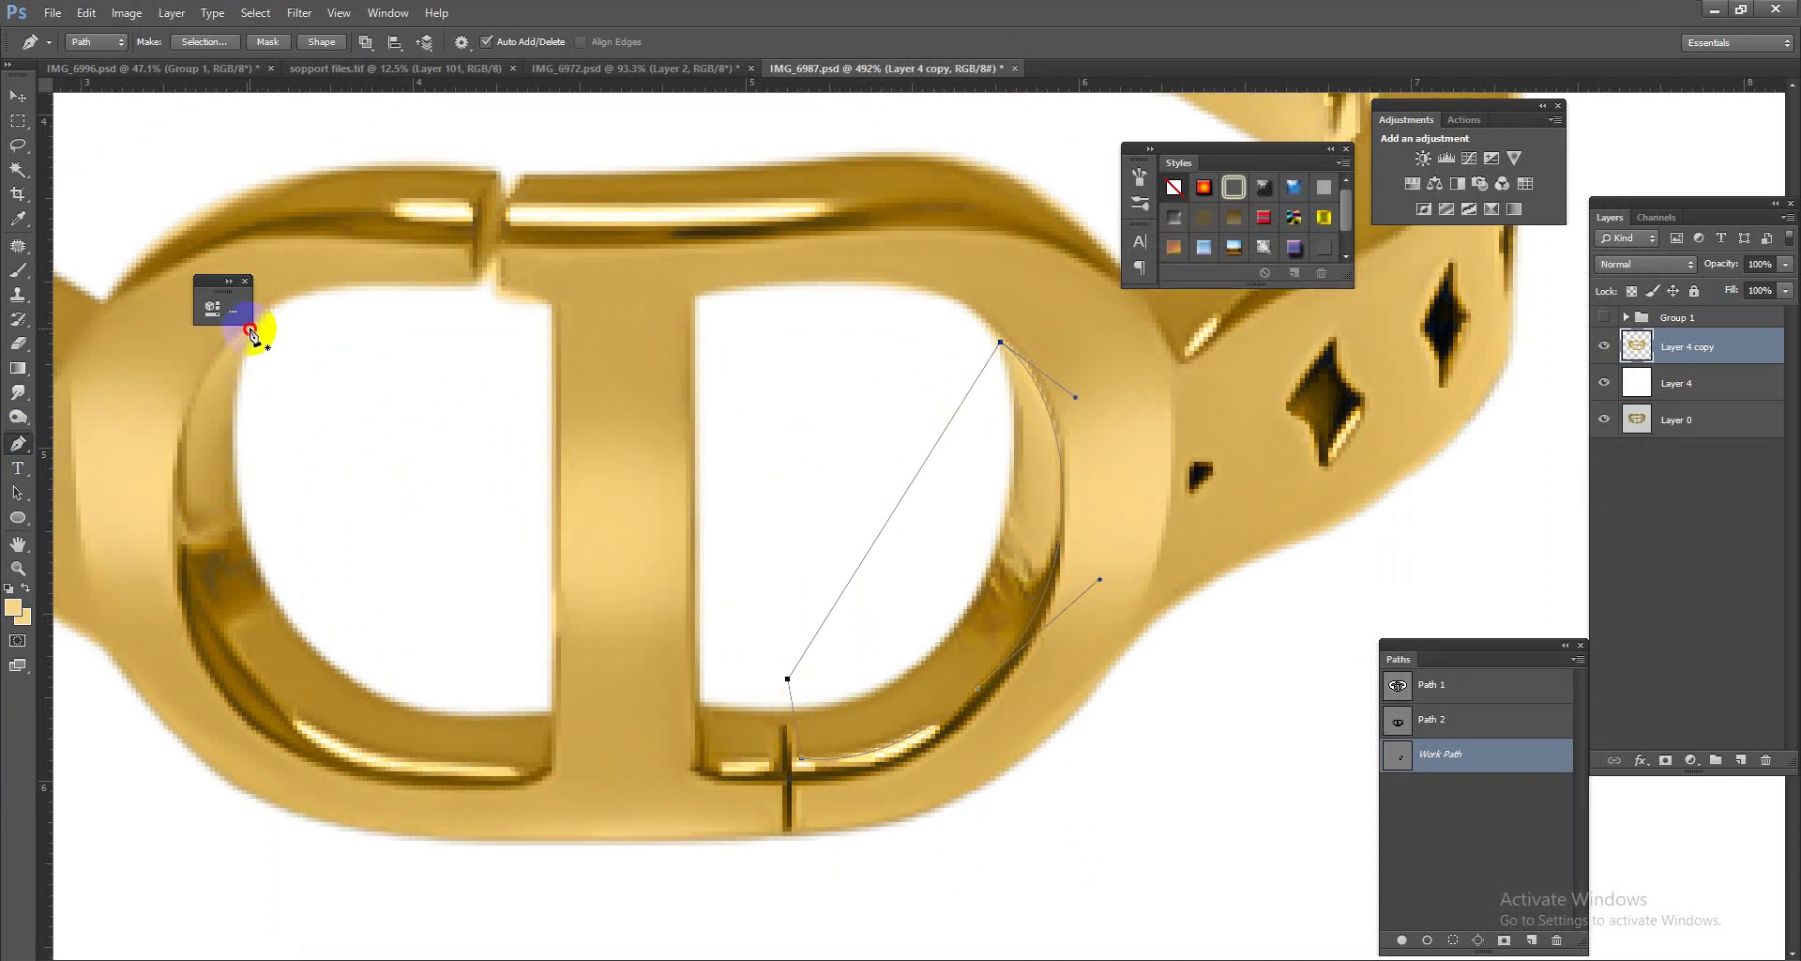
pyautogui.moveTo(187, 401); pyautogui.dragTo(177, 417)
pyautogui.moveTo(260, 697)
pyautogui.mouseDown()
pyautogui.moveTo(359, 786)
pyautogui.moveTo(336, 753)
pyautogui.mouseUp()
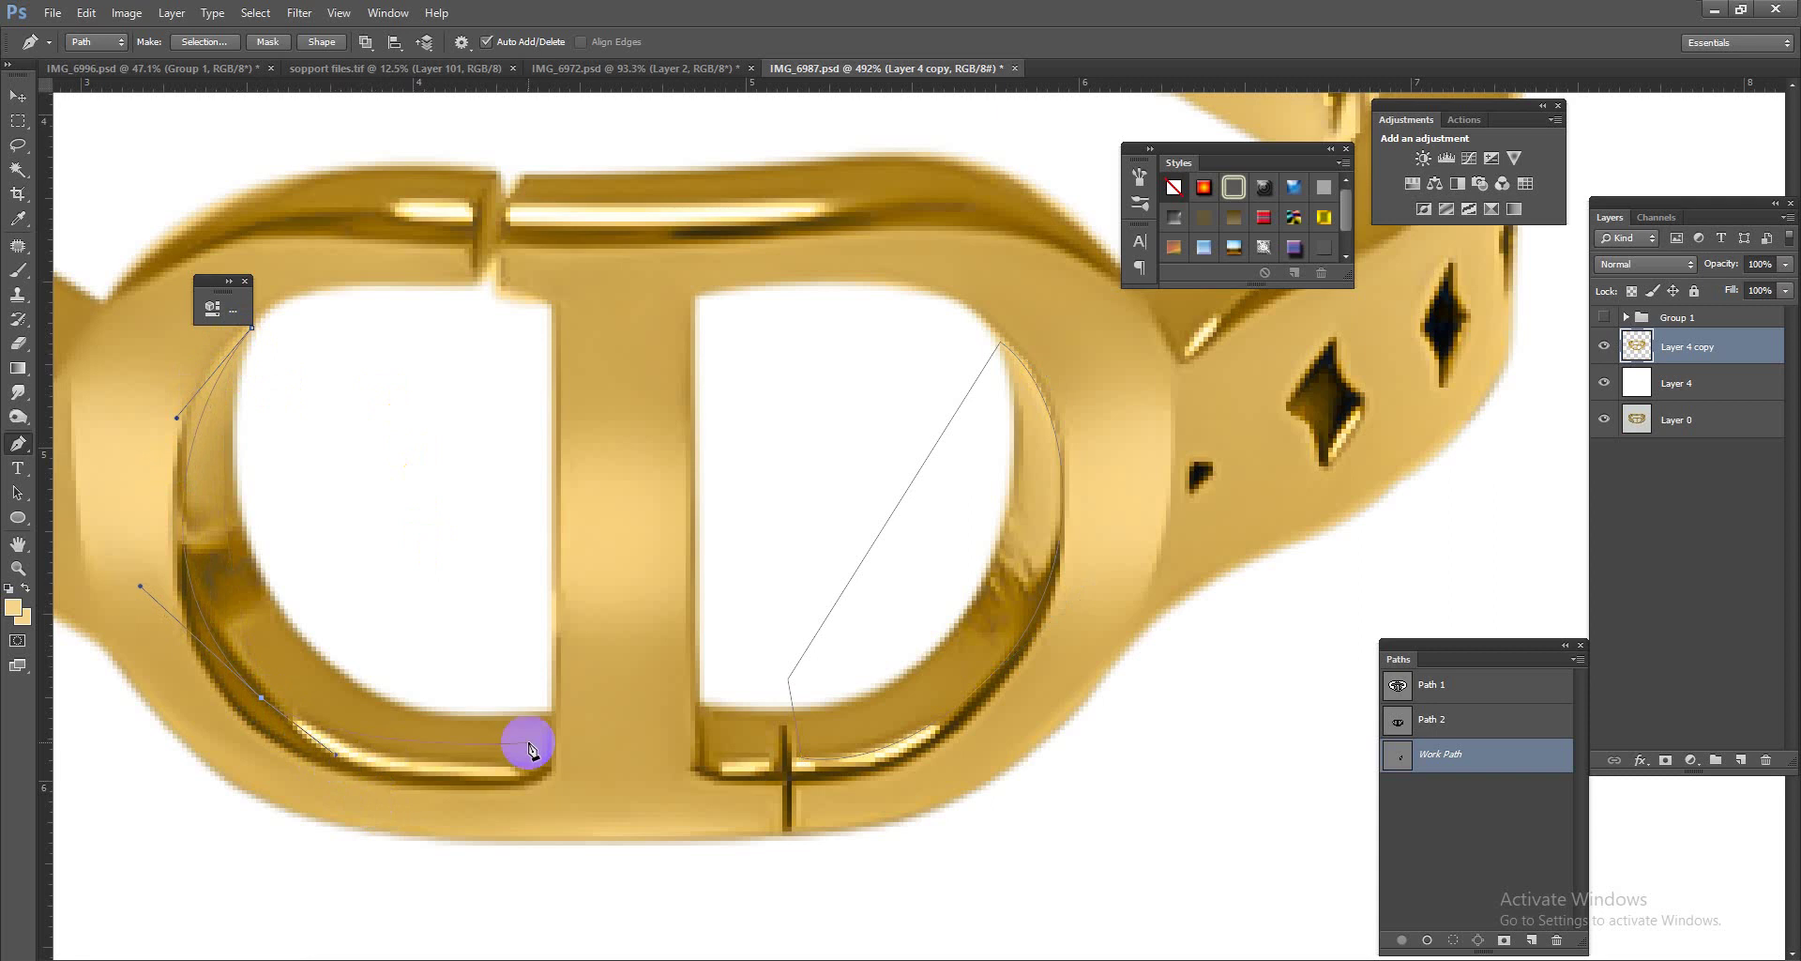
pyautogui.click(591, 769)
pyautogui.click(548, 685)
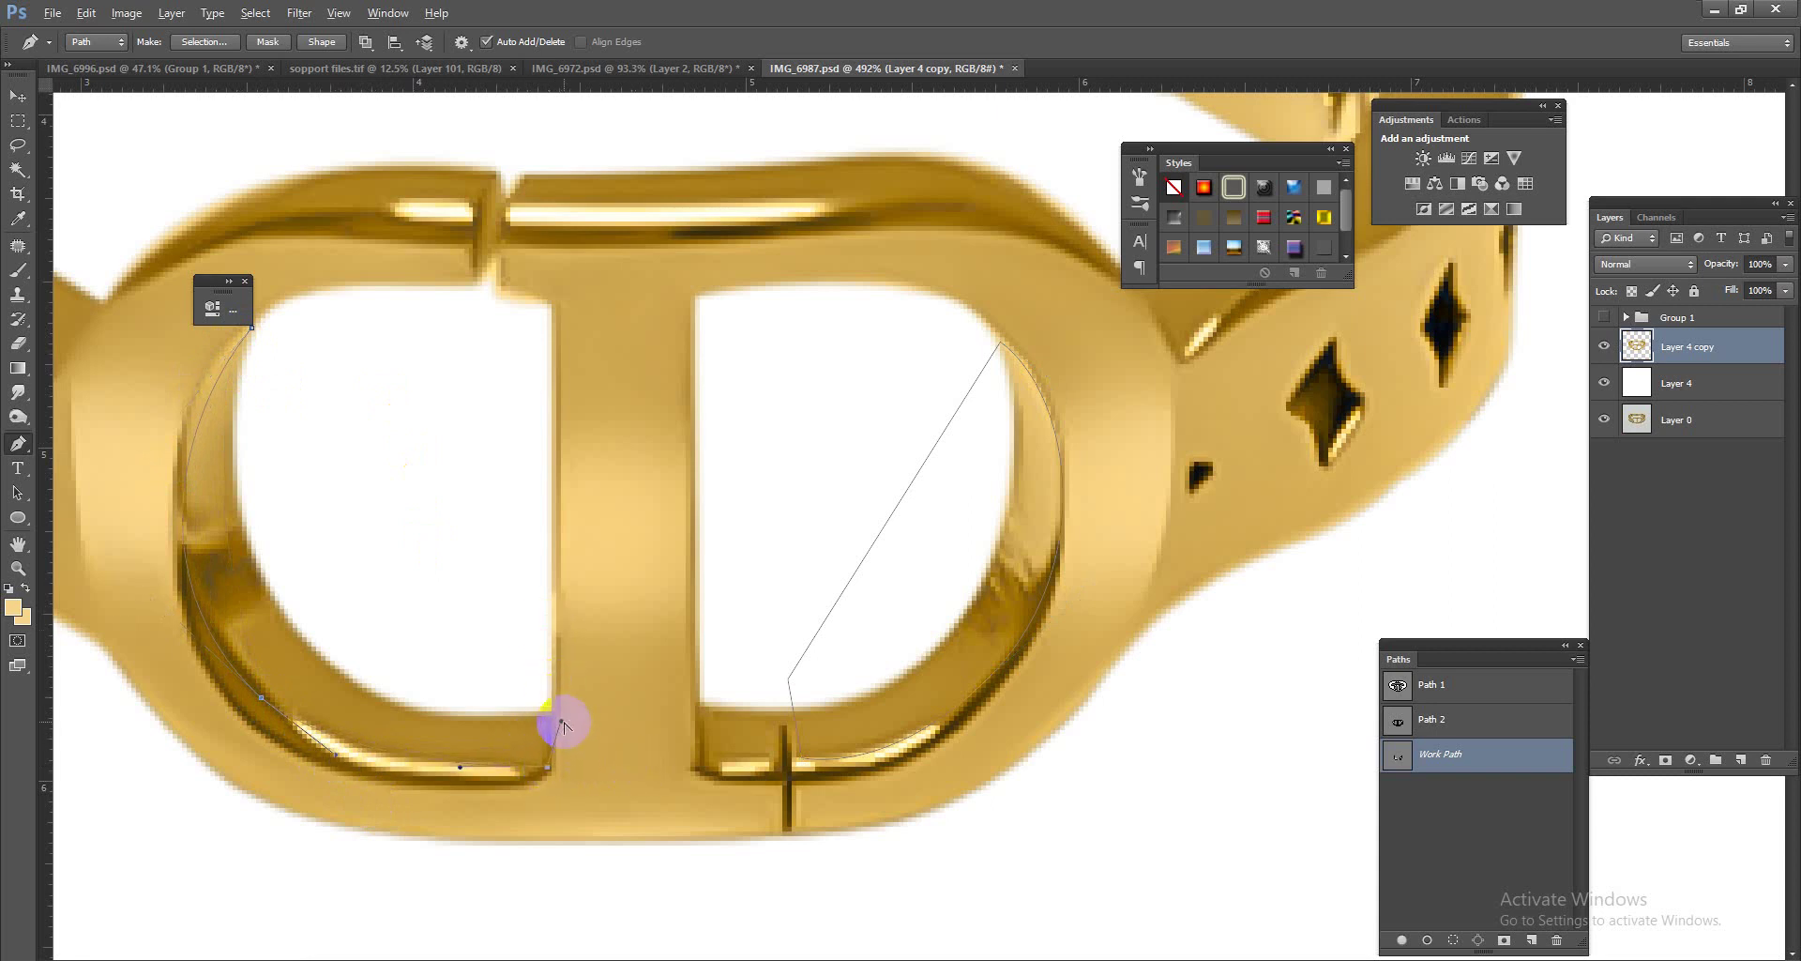
pyautogui.click(550, 674)
pyautogui.click(547, 672)
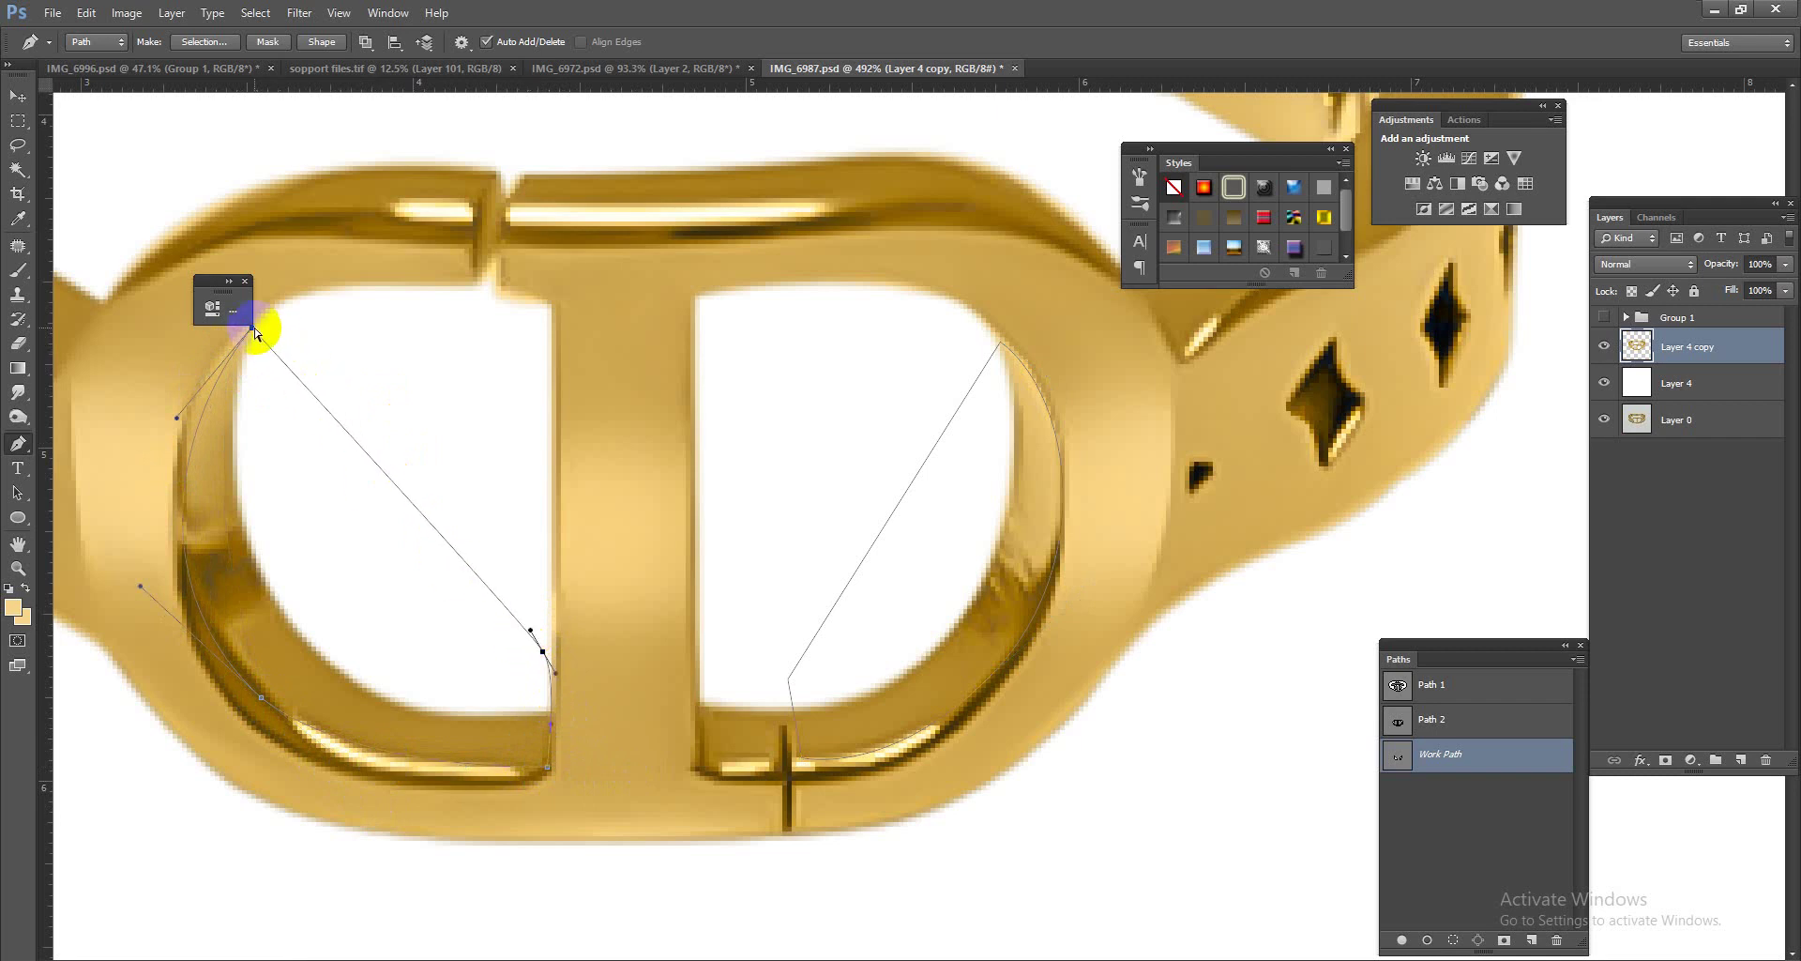
pyautogui.hotkey('ctrl', 'Return')
# Step: On a new layer, brush white and sampled gold over the right D's inner curve
pyautogui.hotkey('ctrl', 'shift', 'alt', 'n')
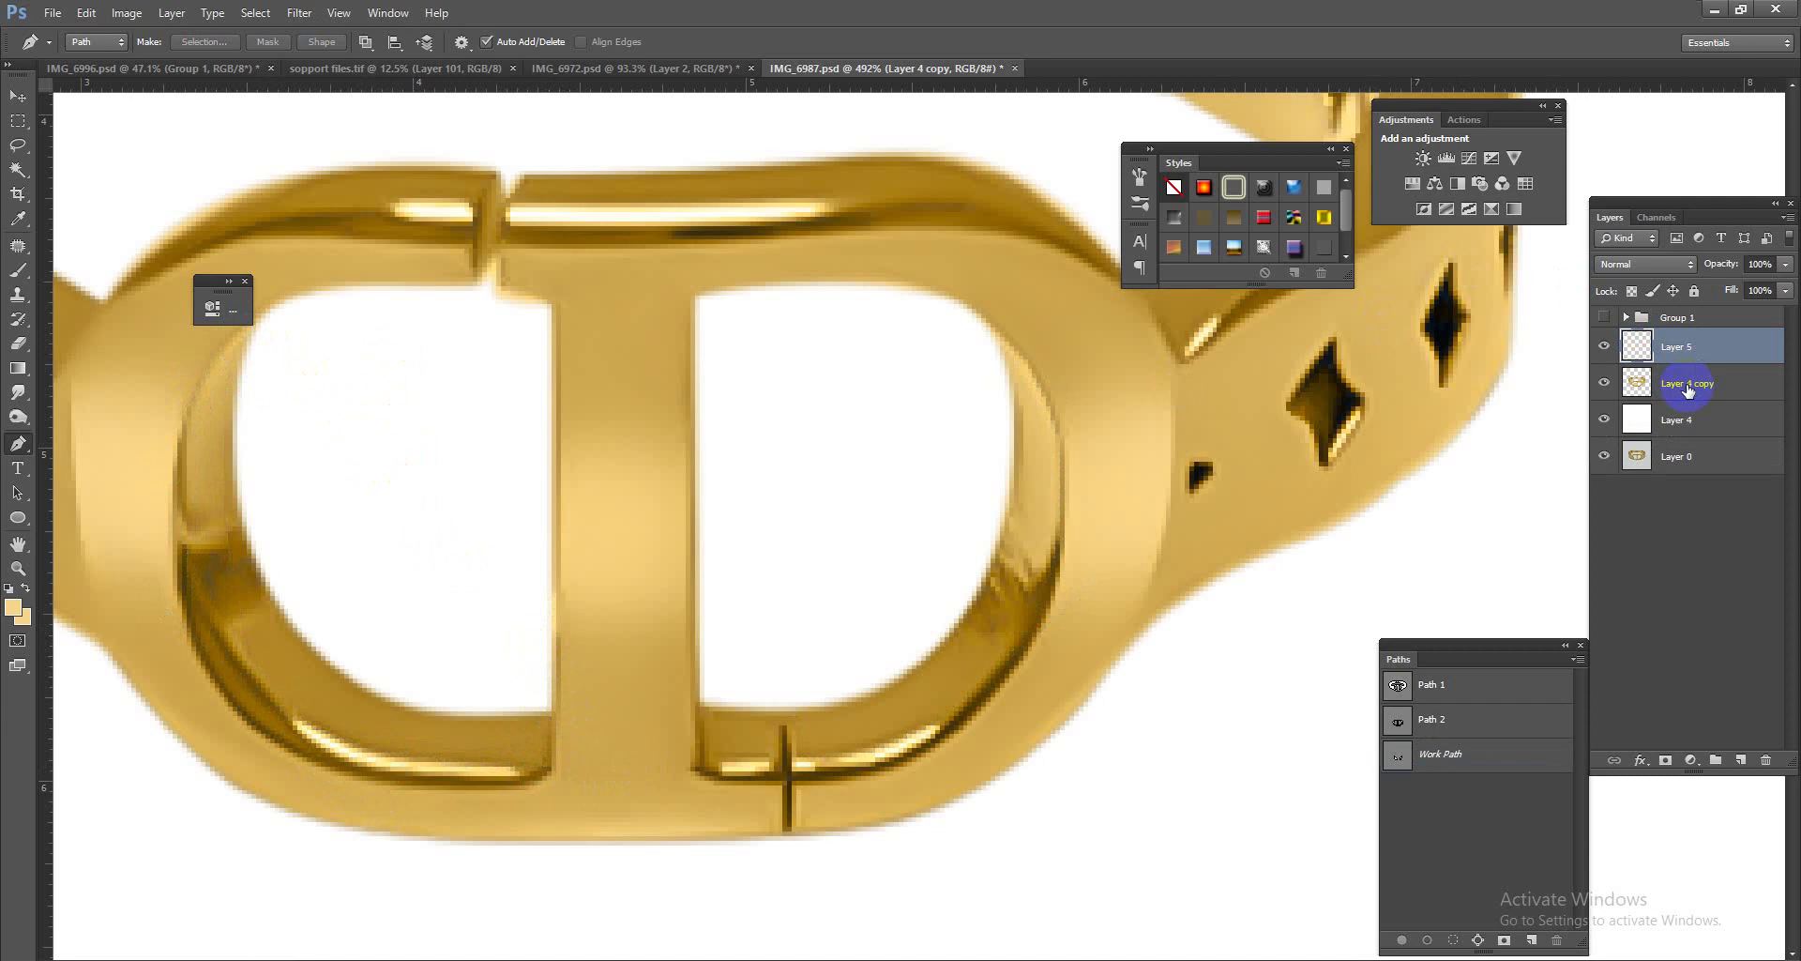
pyautogui.click(29, 273)
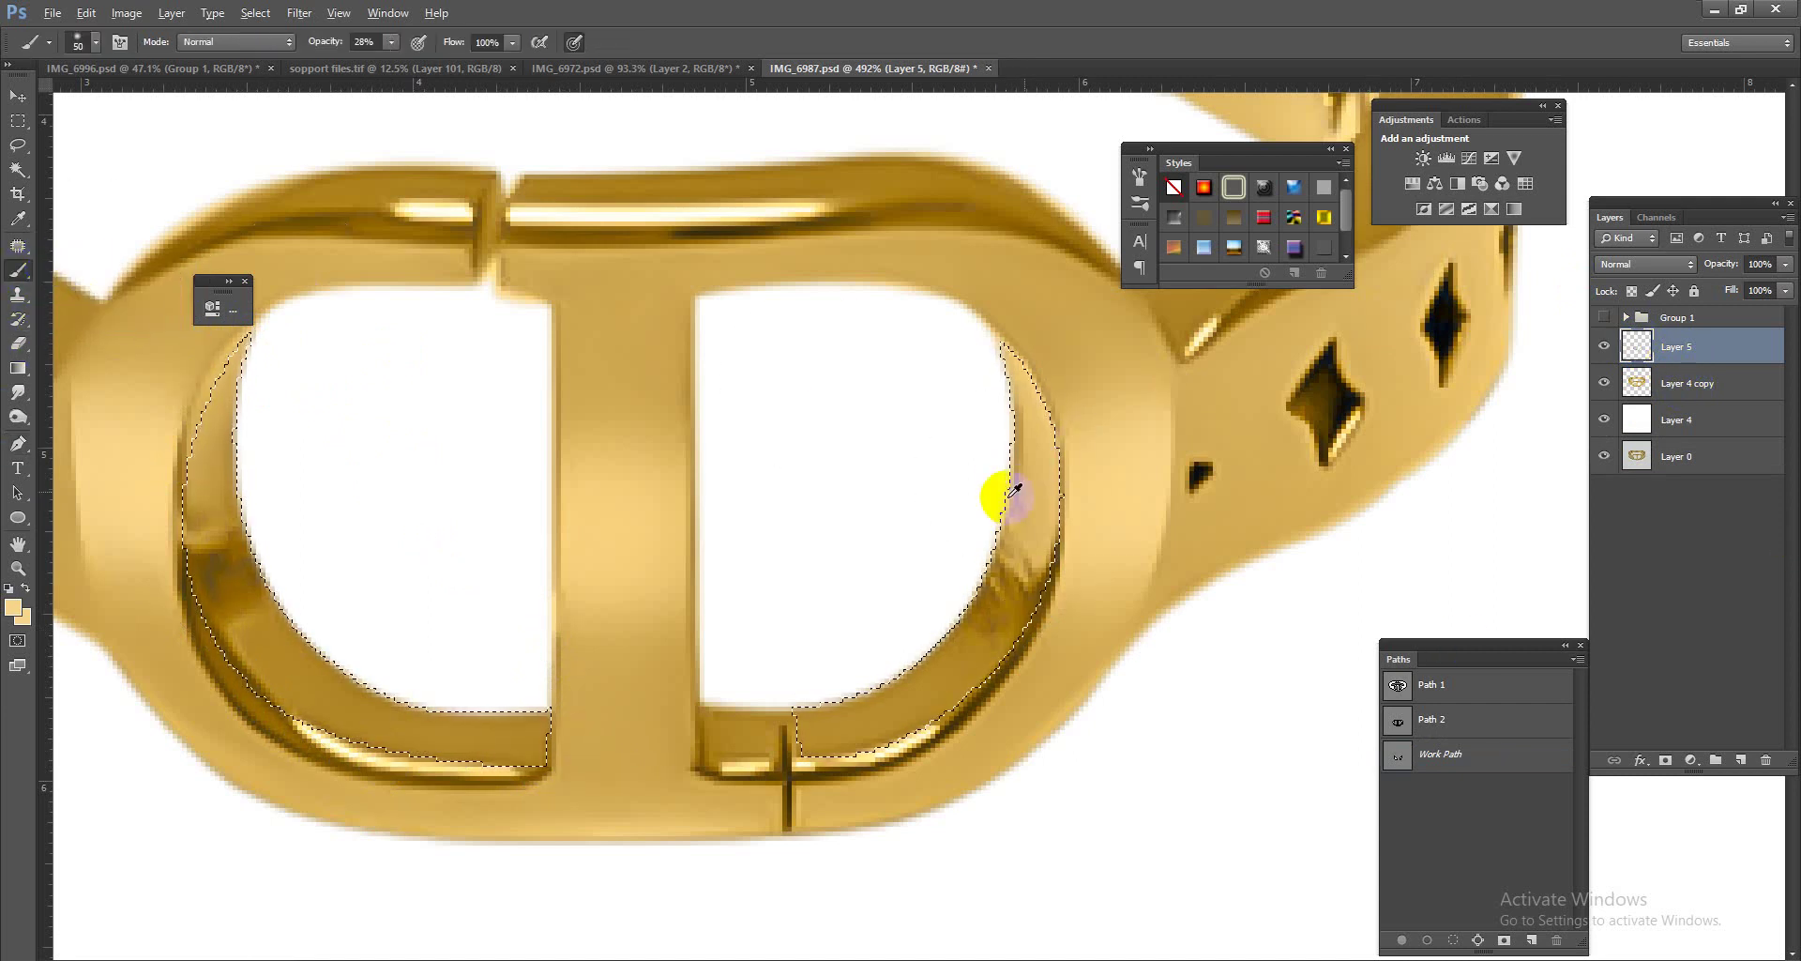
pyautogui.keyDown('alt'); pyautogui.click(933, 563); pyautogui.keyUp('alt')
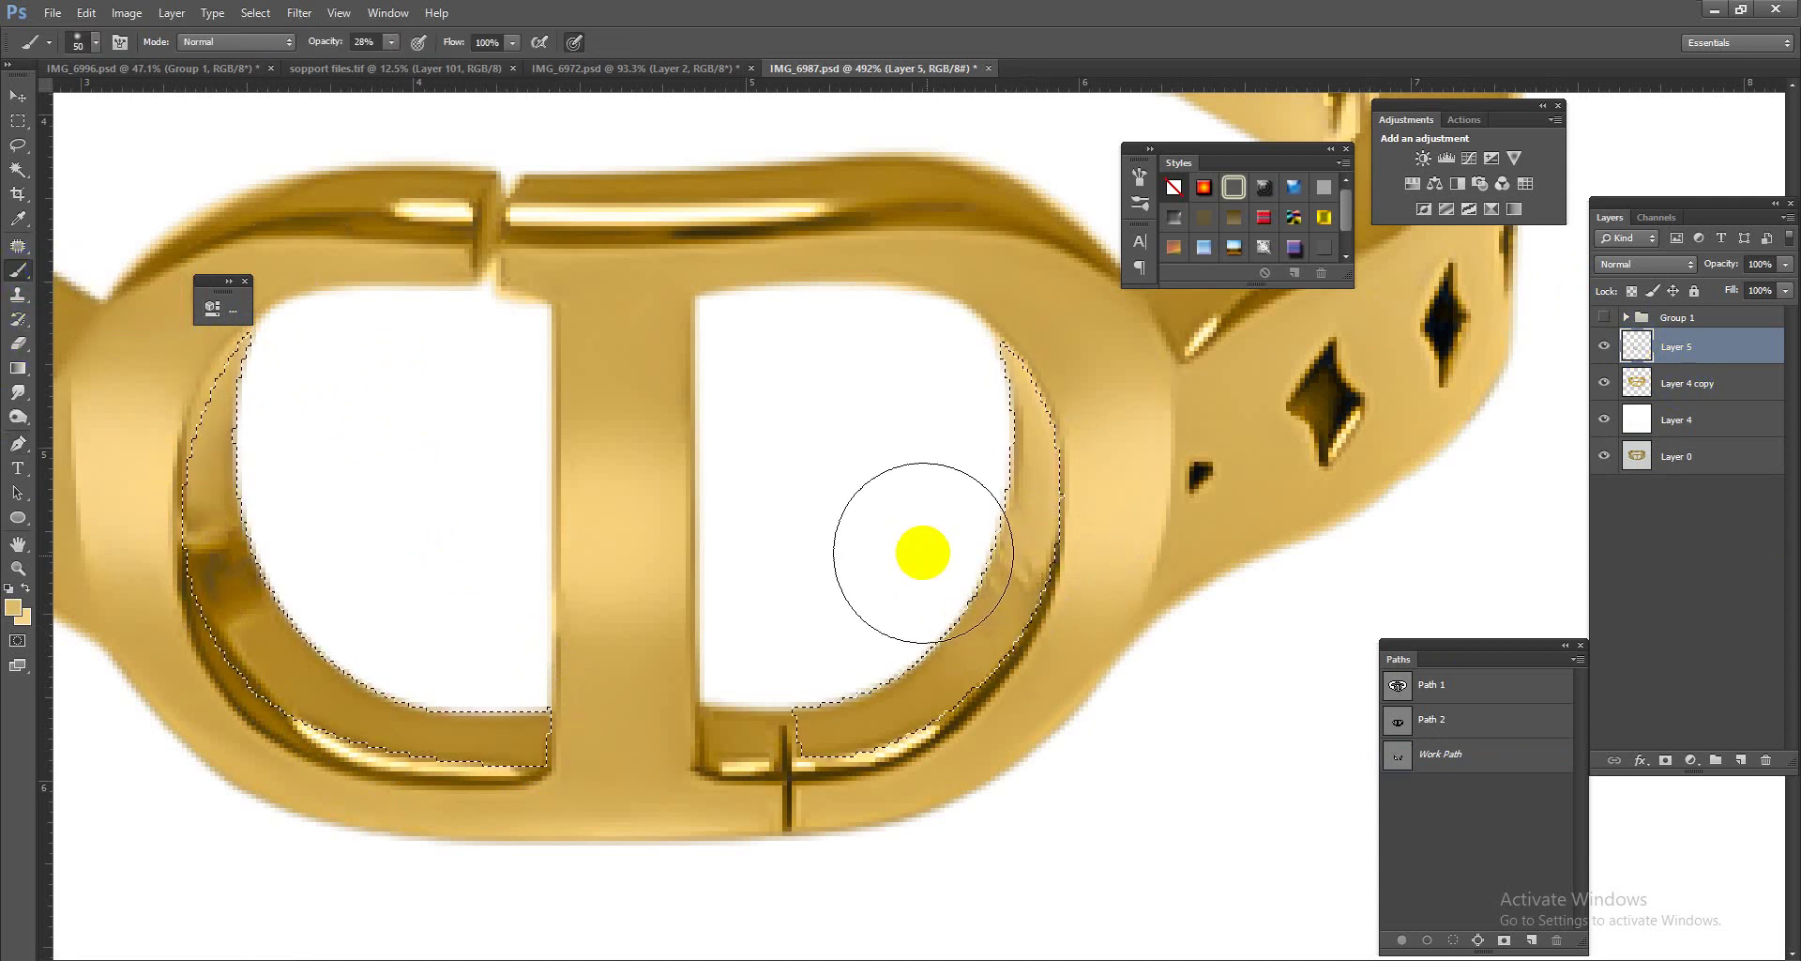
pyautogui.moveTo(996, 577)
pyautogui.mouseDown()
pyautogui.moveTo(1023, 643)
pyautogui.moveTo(990, 591)
pyautogui.mouseUp()
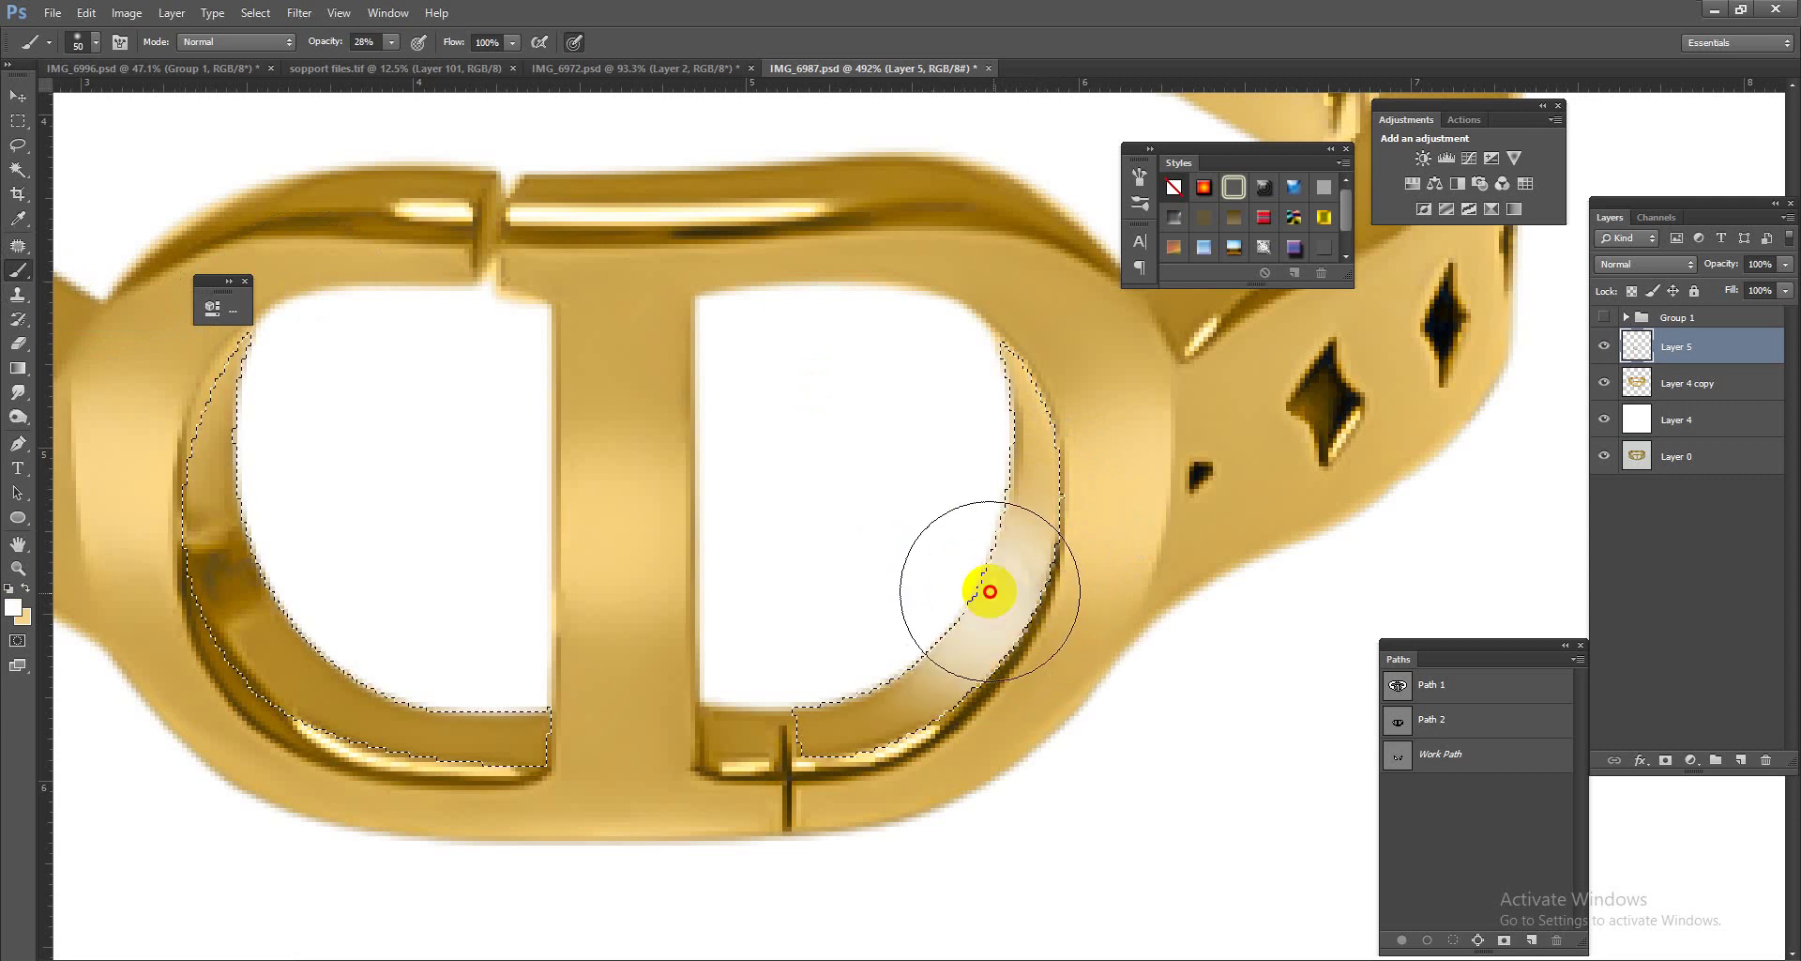
pyautogui.keyDown('alt'); pyautogui.click(934, 713); pyautogui.keyUp('alt')
pyautogui.click(978, 454)
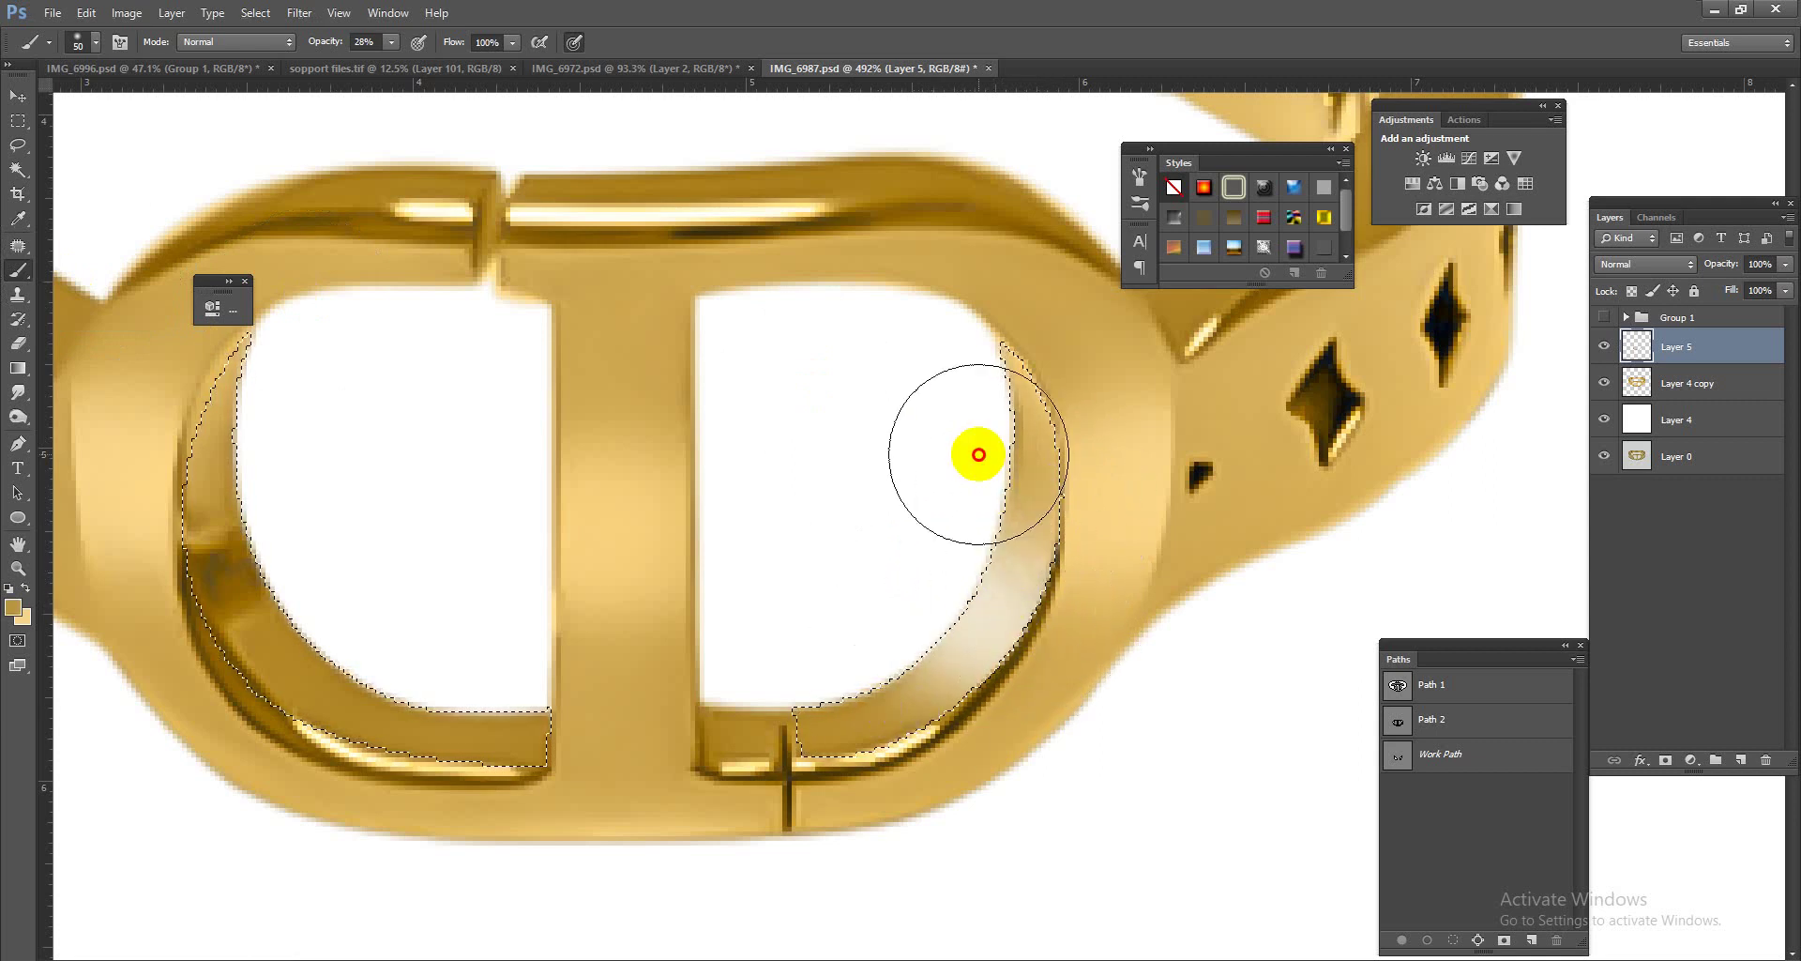
pyautogui.moveTo(1021, 511); pyautogui.dragTo(950, 643)
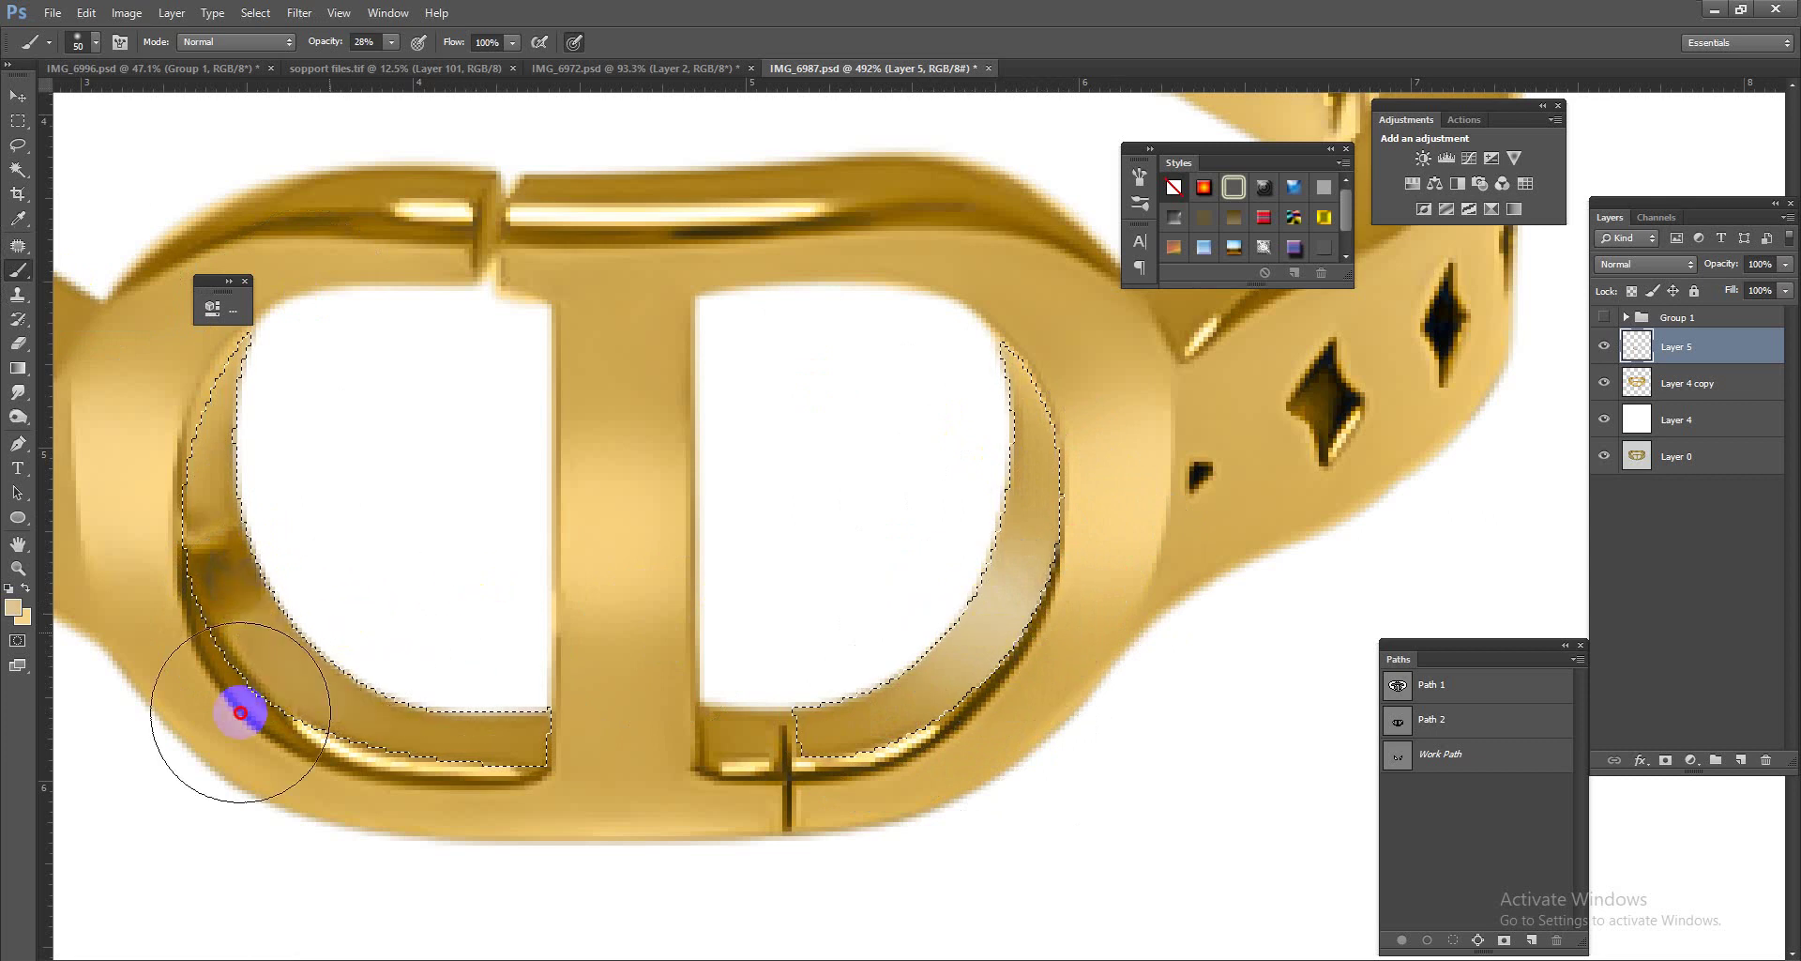
# Step: Paint lighter tan and darker sampled gold along the left D's inner curve
pyautogui.moveTo(241, 703); pyautogui.dragTo(281, 637)
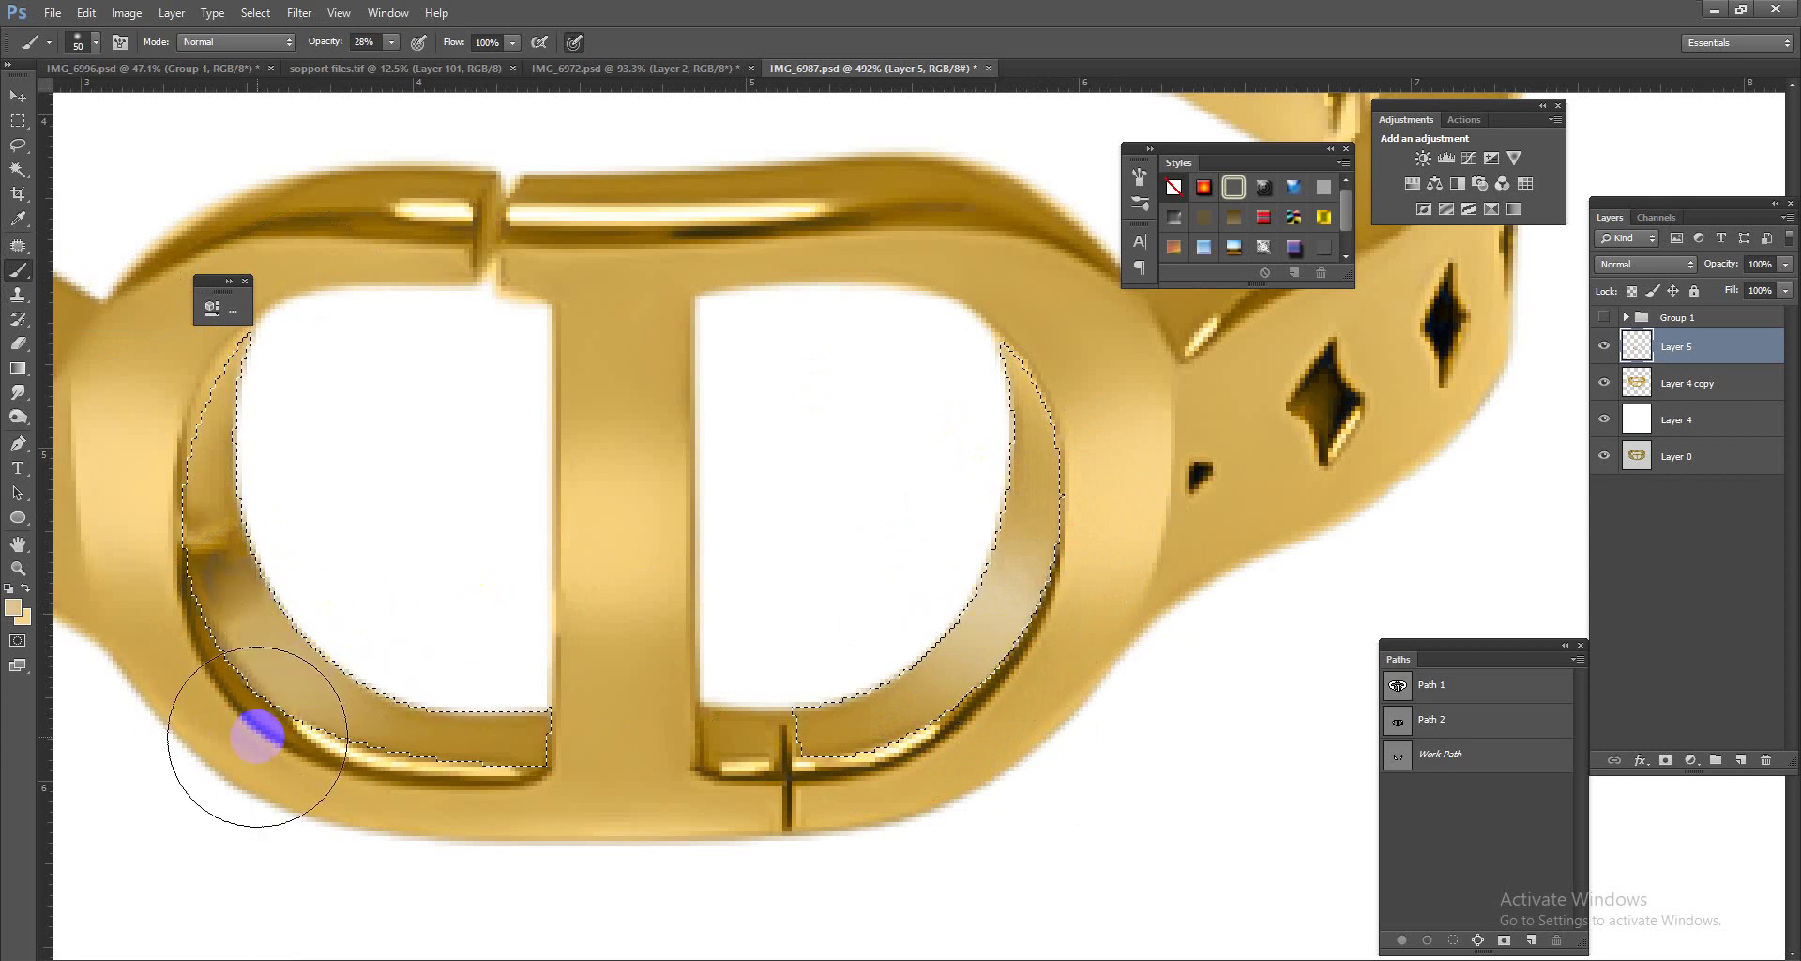
pyautogui.keyDown('alt'); pyautogui.click(401, 727); pyautogui.keyUp('alt')
pyautogui.moveTo(341, 747); pyautogui.dragTo(221, 470)
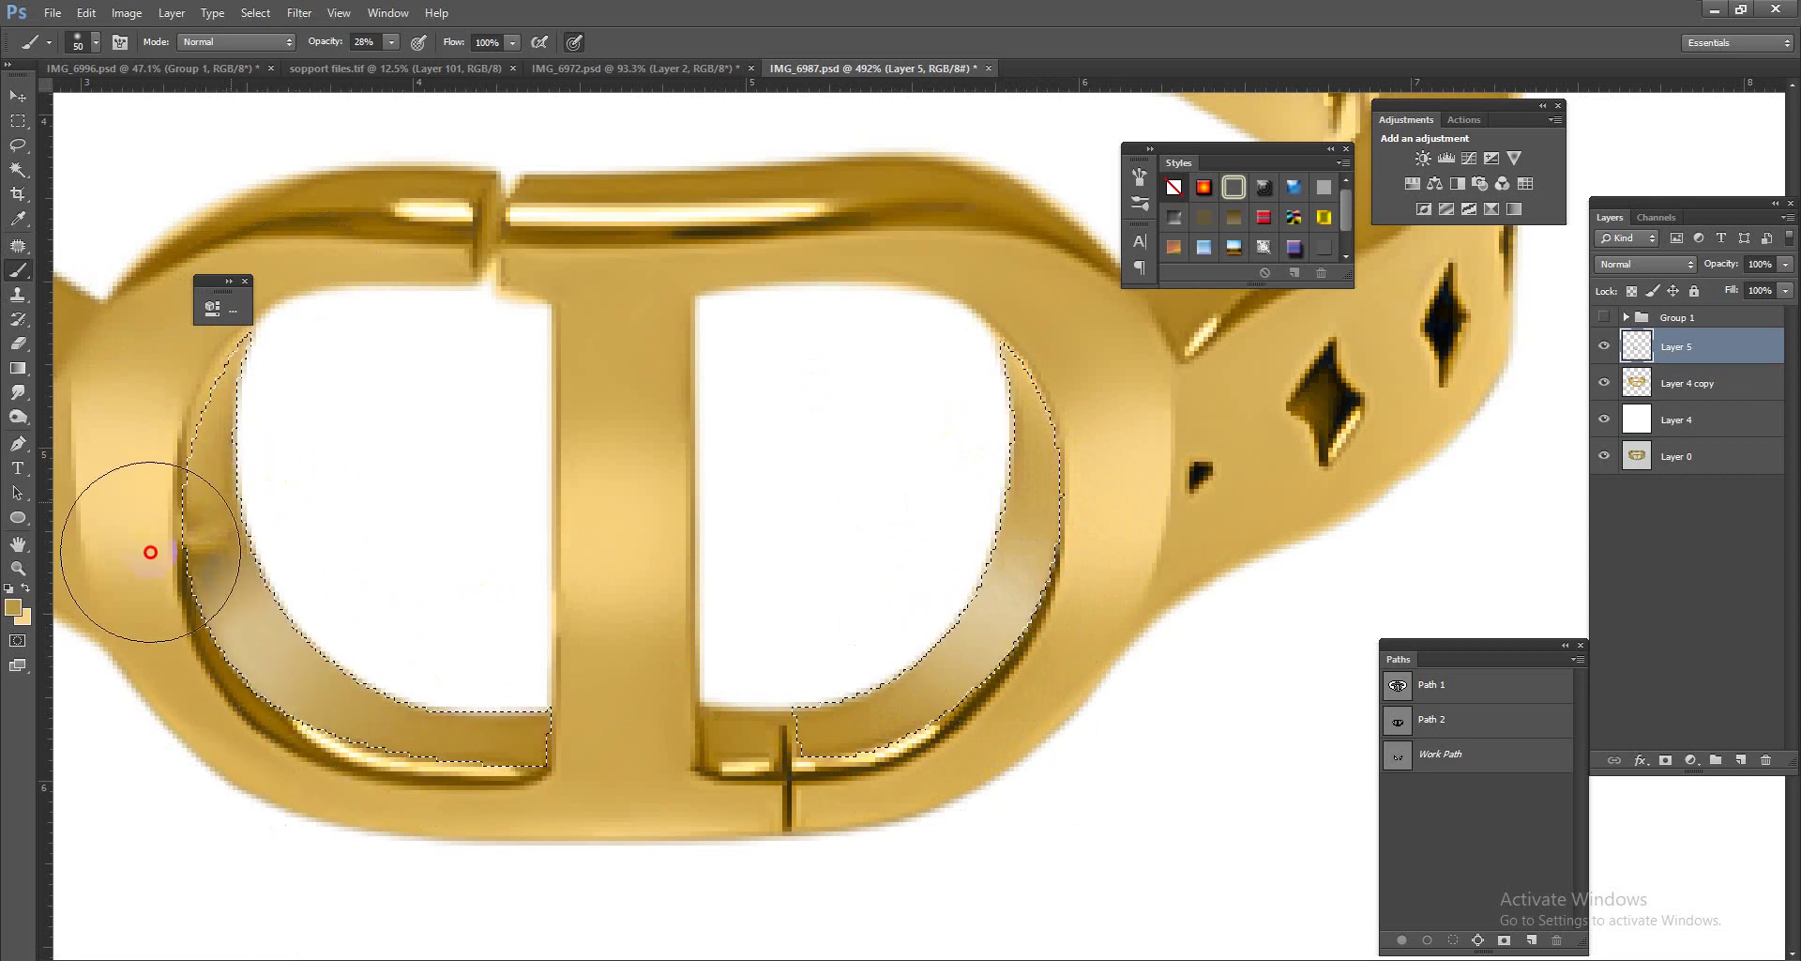
pyautogui.moveTo(282, 553); pyautogui.dragTo(298, 441)
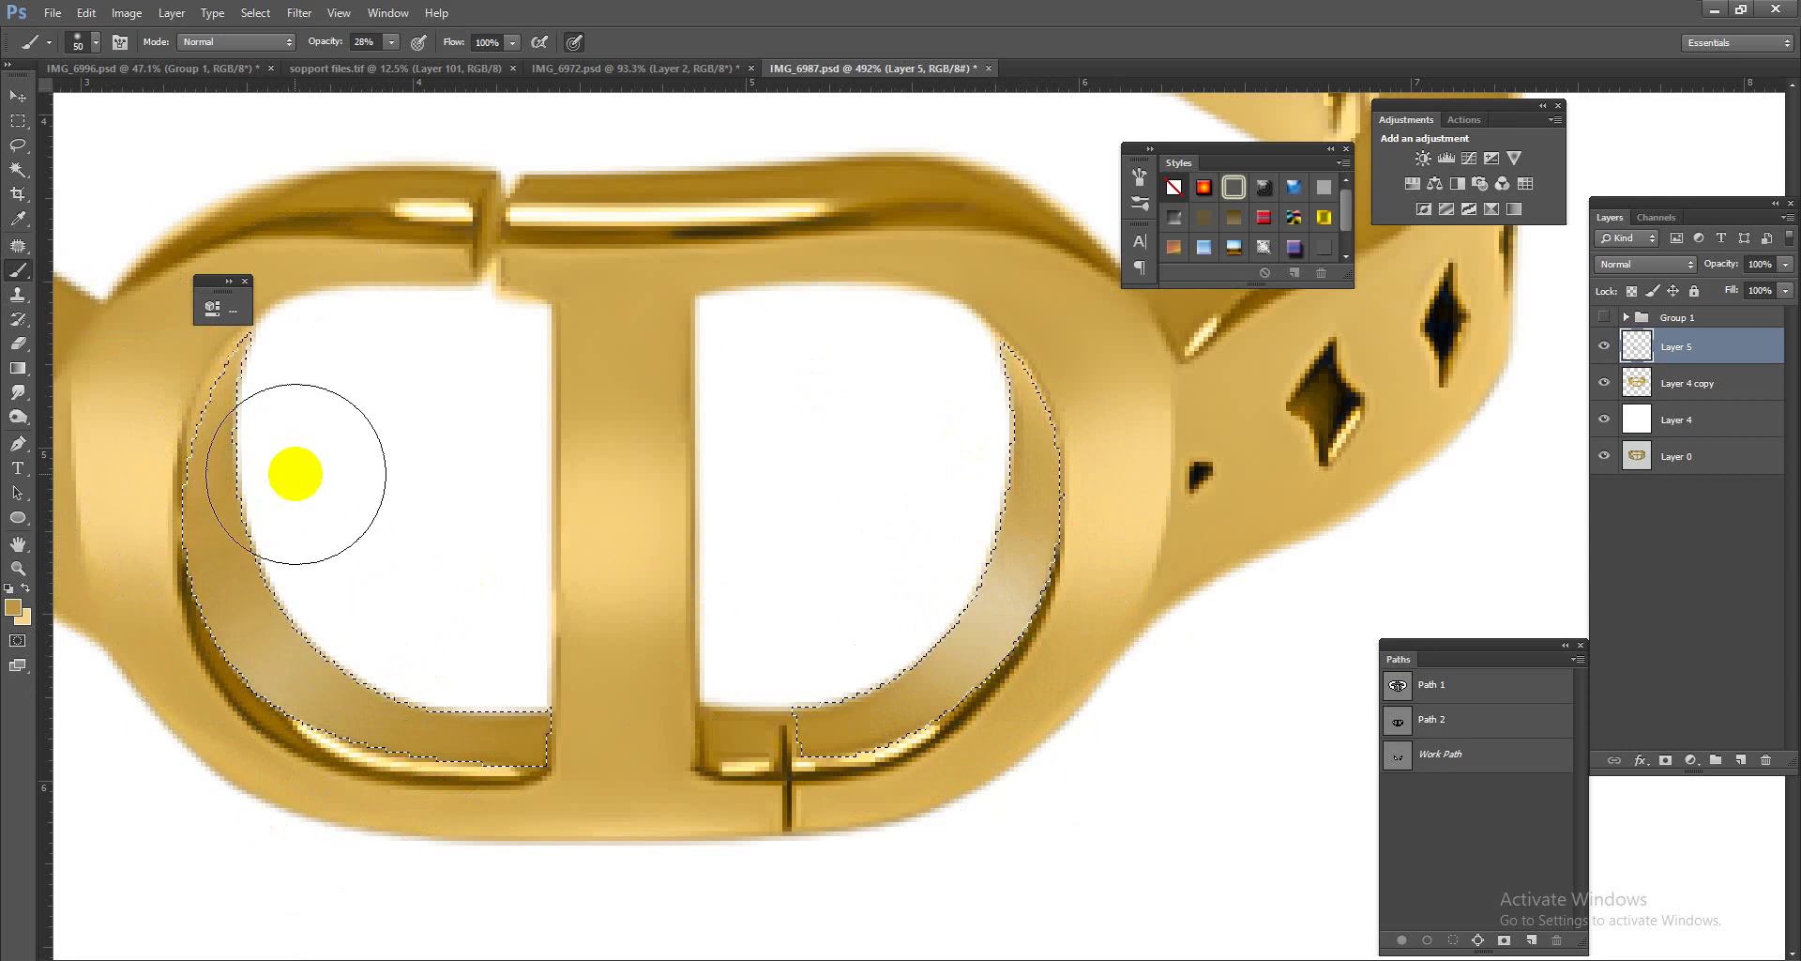
pyautogui.keyDown('alt'); pyautogui.click(610, 731); pyautogui.keyUp('alt')
pyautogui.keyDown('alt'); pyautogui.click(1063, 236); pyautogui.keyUp('alt')
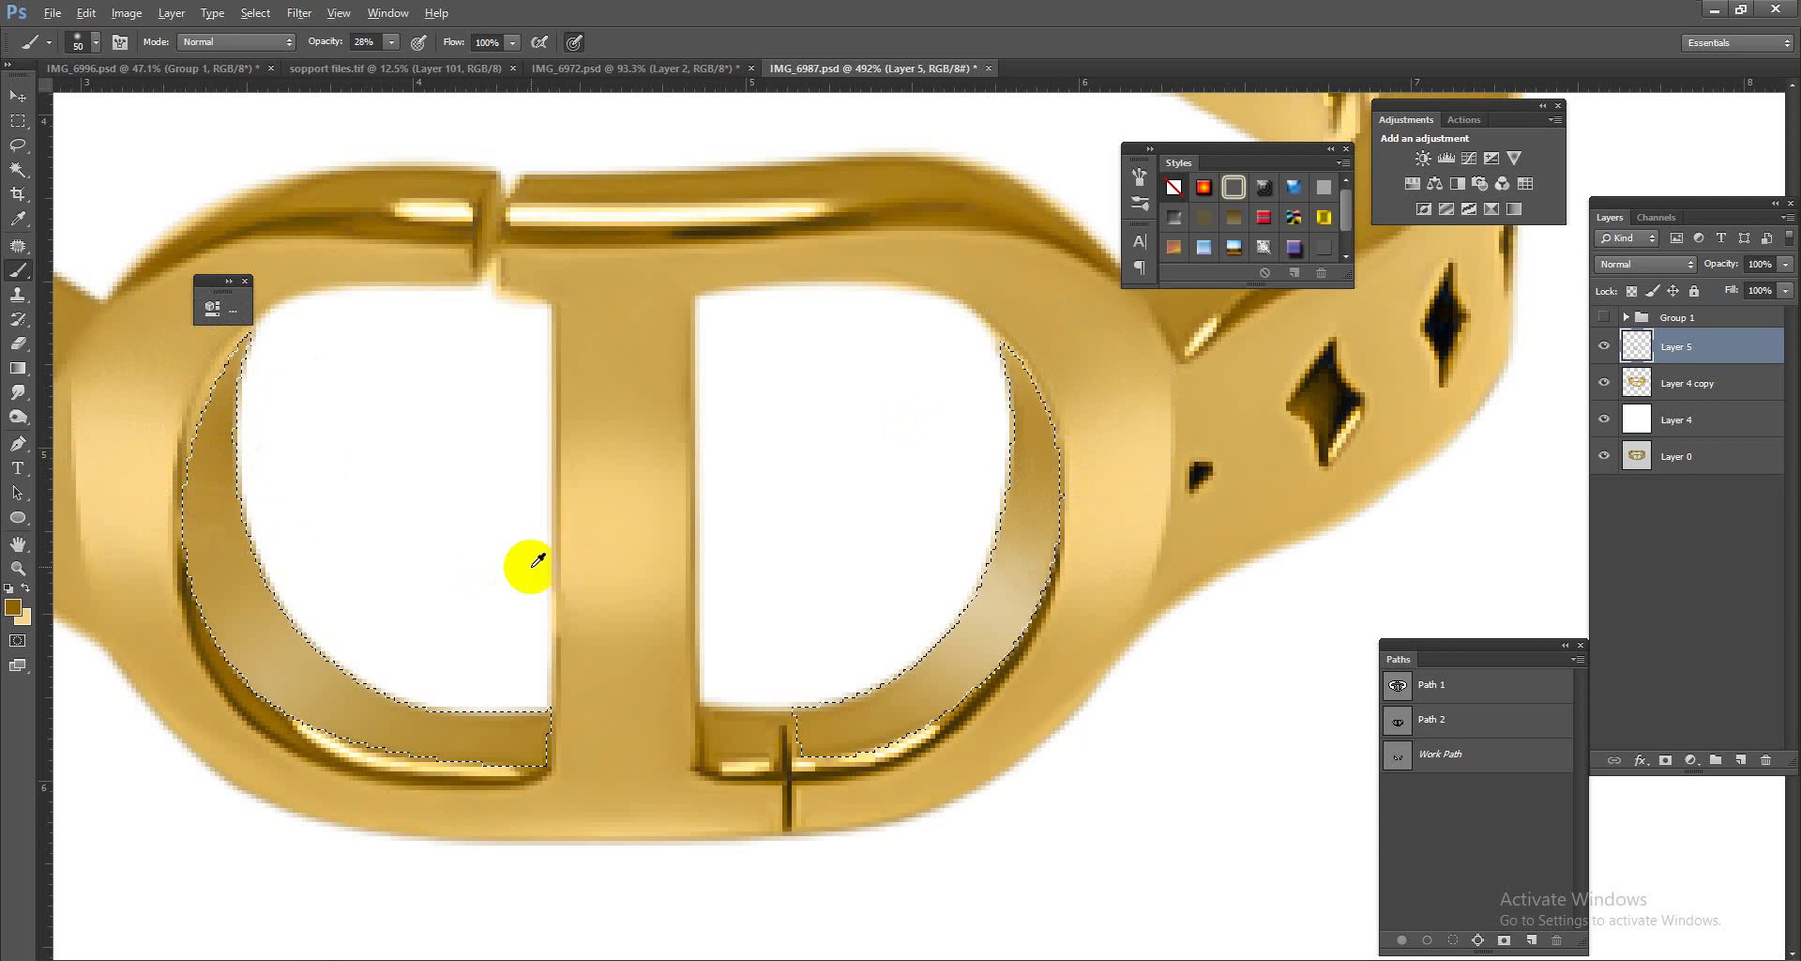
# Step: Lighten both D inner curves with white strokes, then deselect
pyautogui.keyDown('alt'); pyautogui.click(370, 621); pyautogui.keyUp('alt')
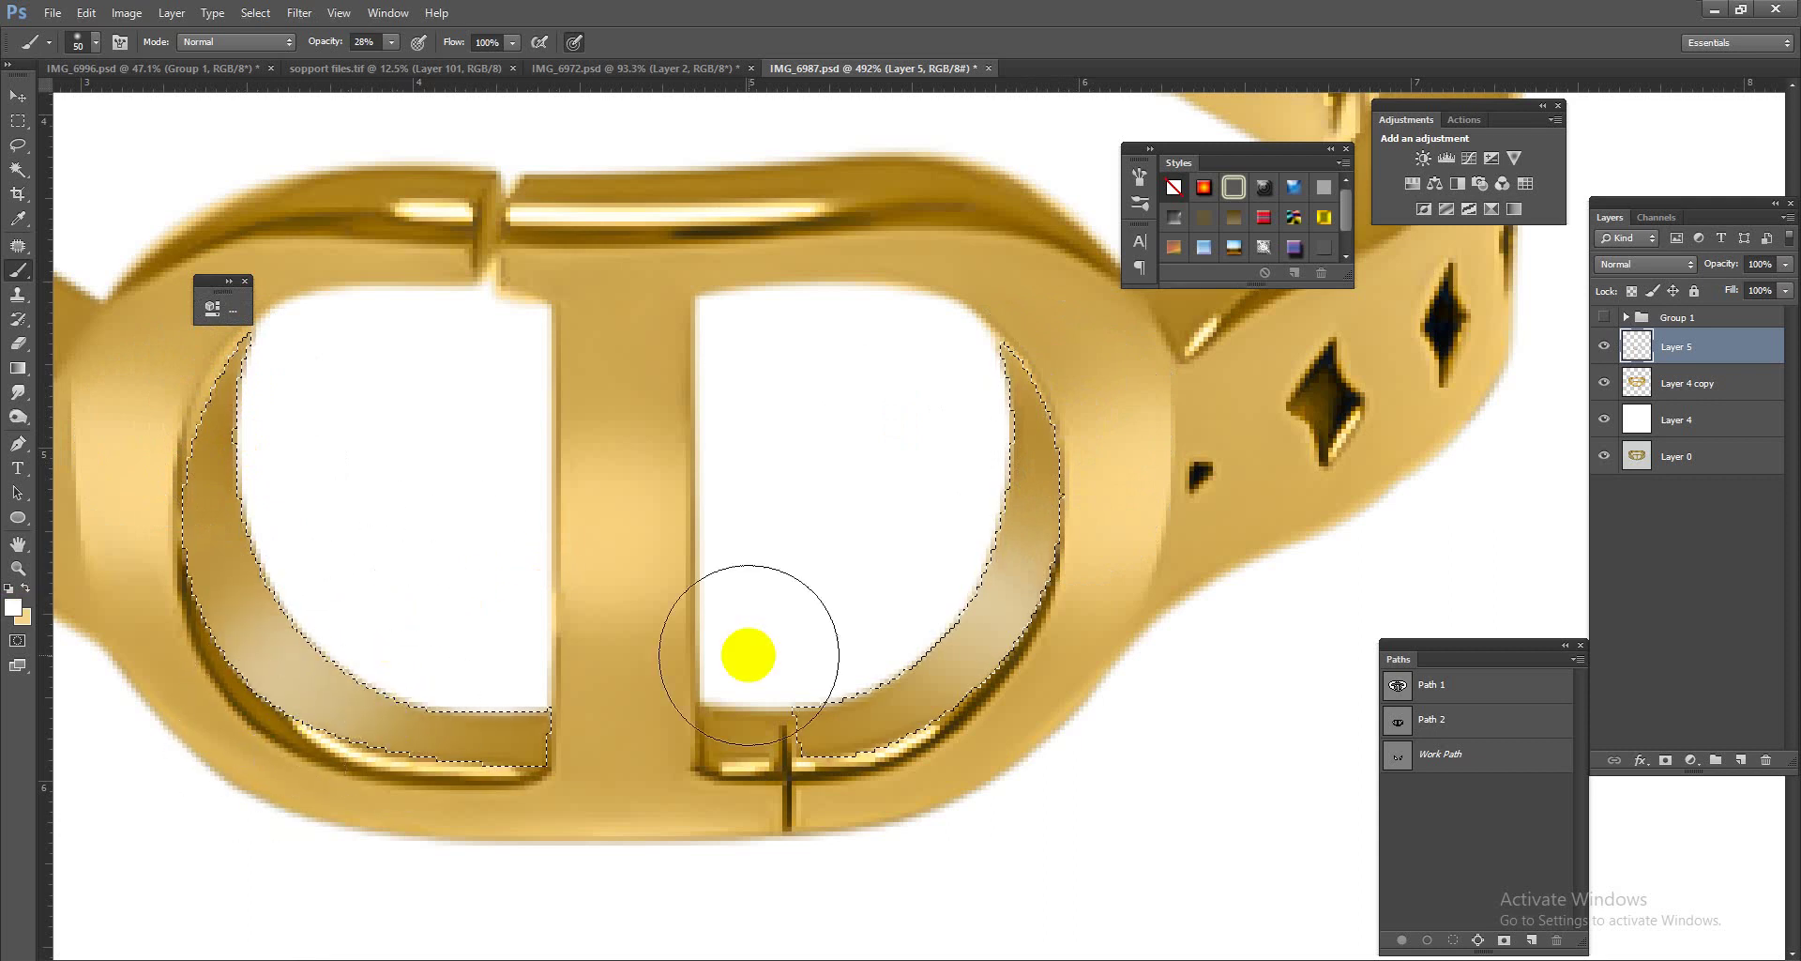
pyautogui.moveTo(985, 619)
pyautogui.mouseDown()
pyautogui.moveTo(1013, 657)
pyautogui.moveTo(1032, 631)
pyautogui.mouseUp()
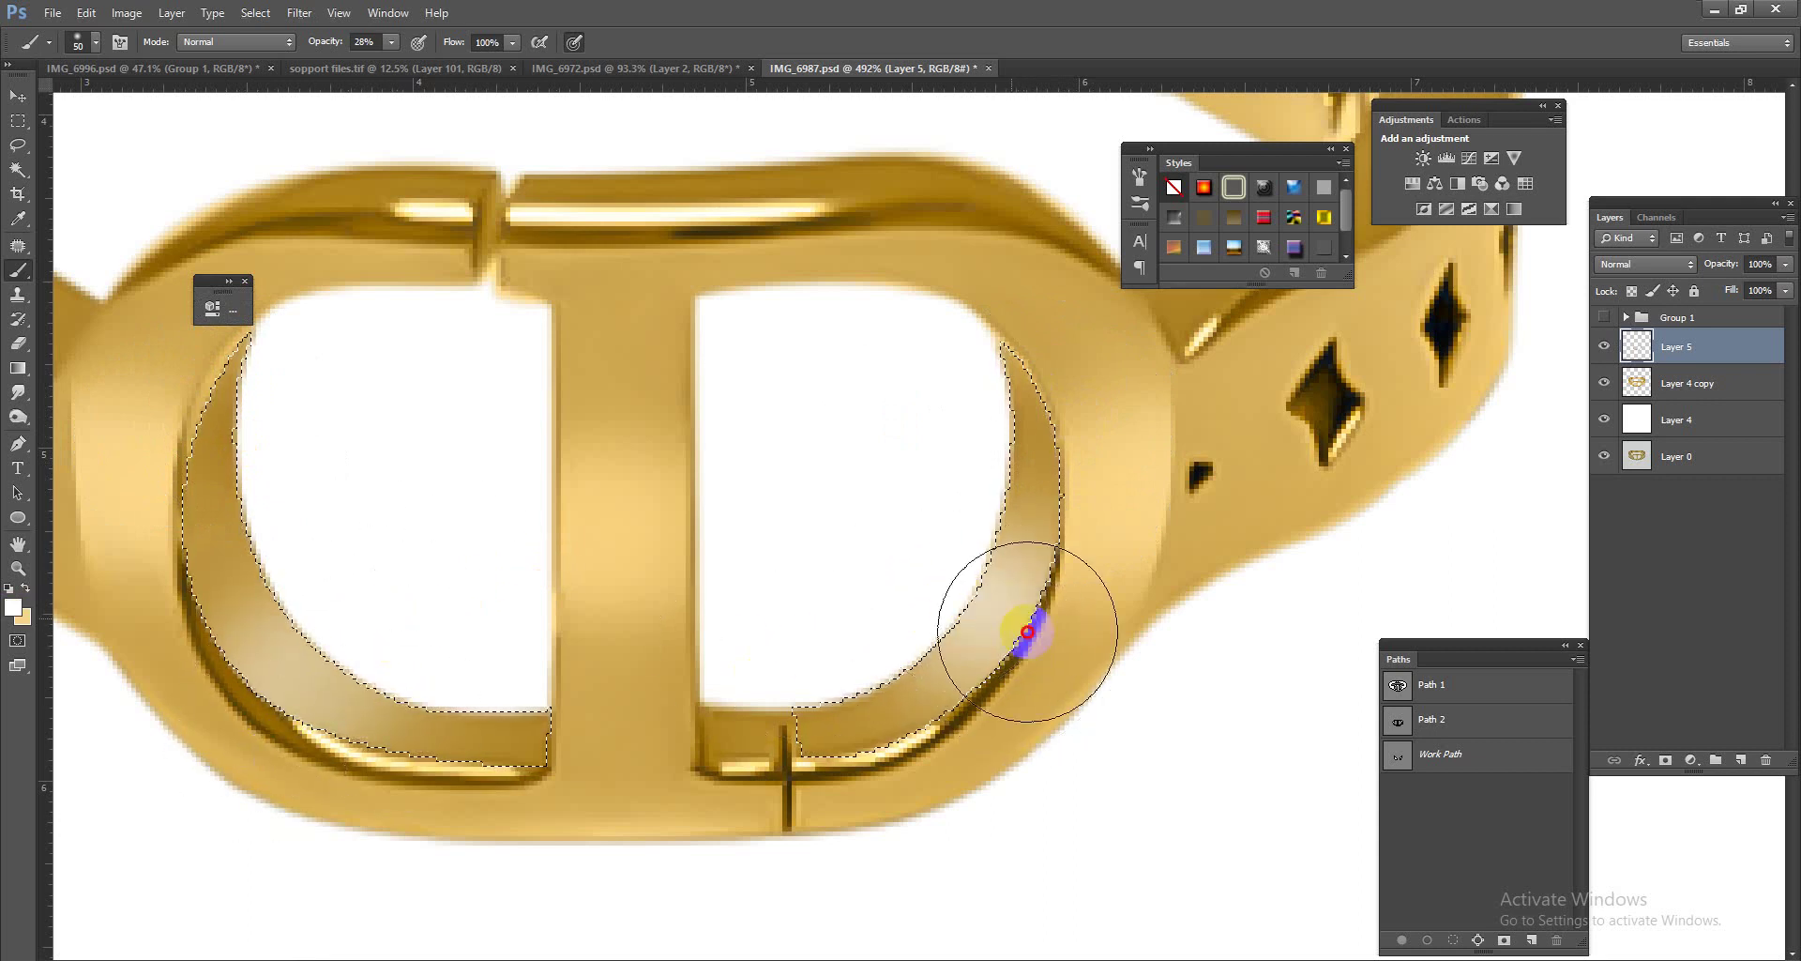
pyautogui.moveTo(258, 629); pyautogui.dragTo(266, 664)
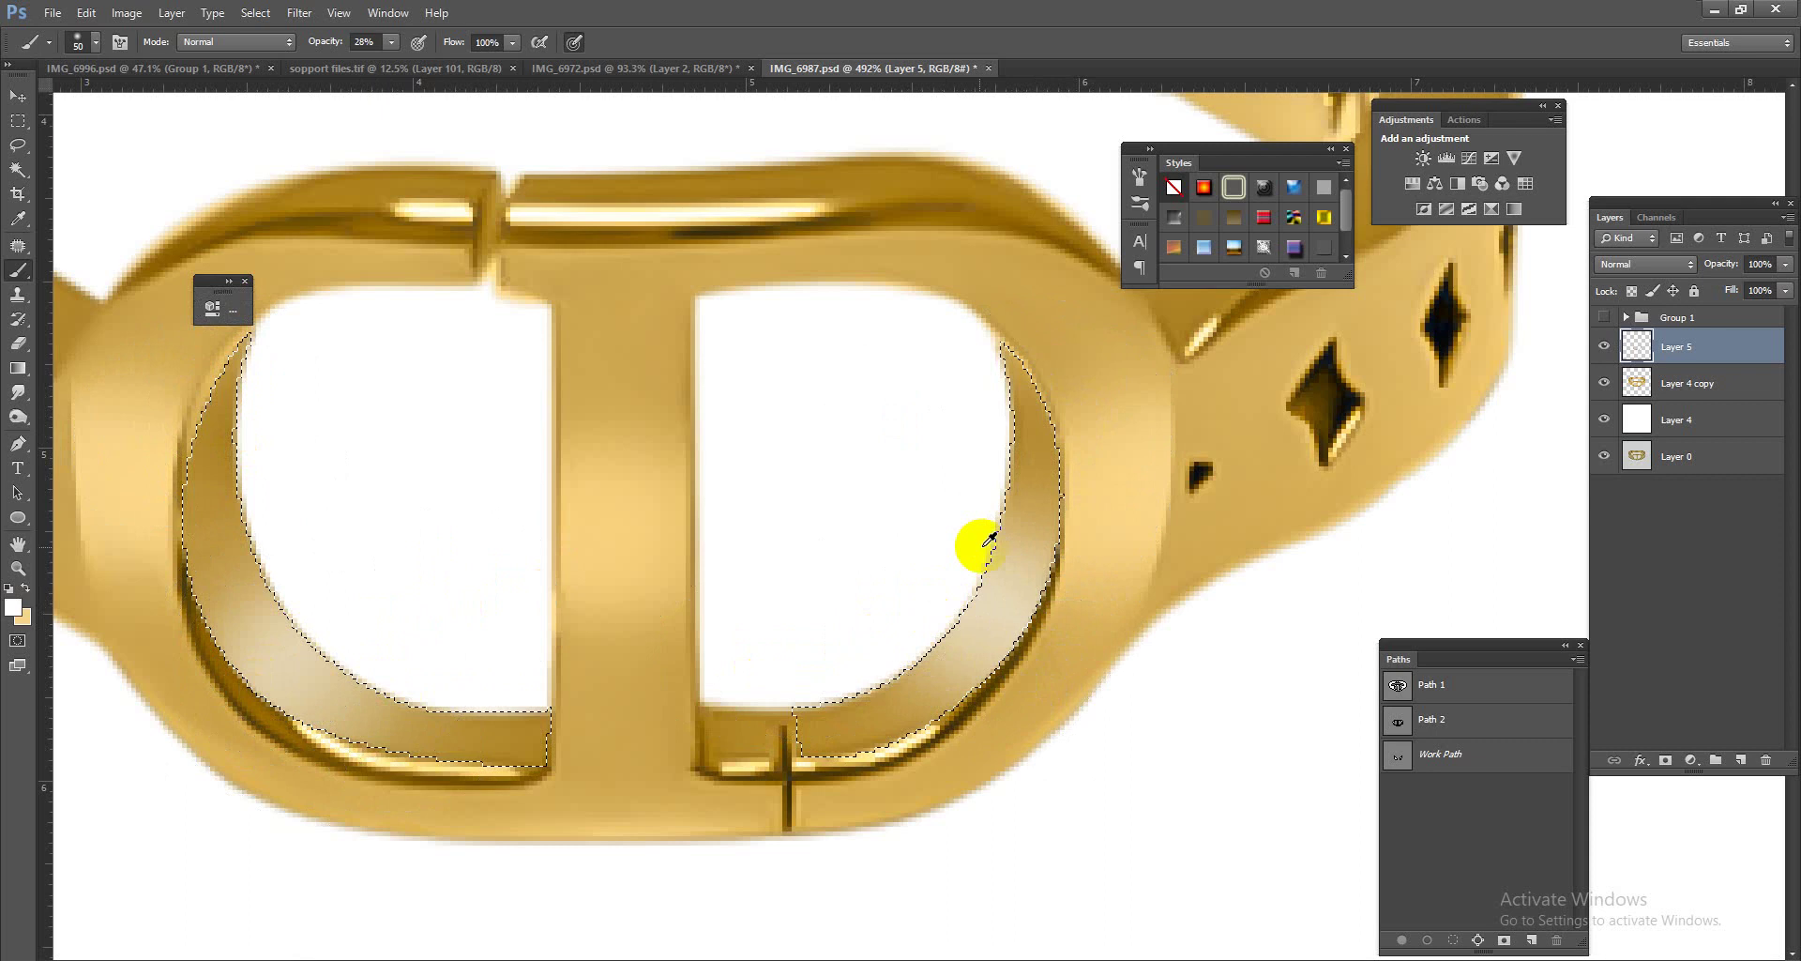
pyautogui.moveTo(243, 561); pyautogui.dragTo(300, 553)
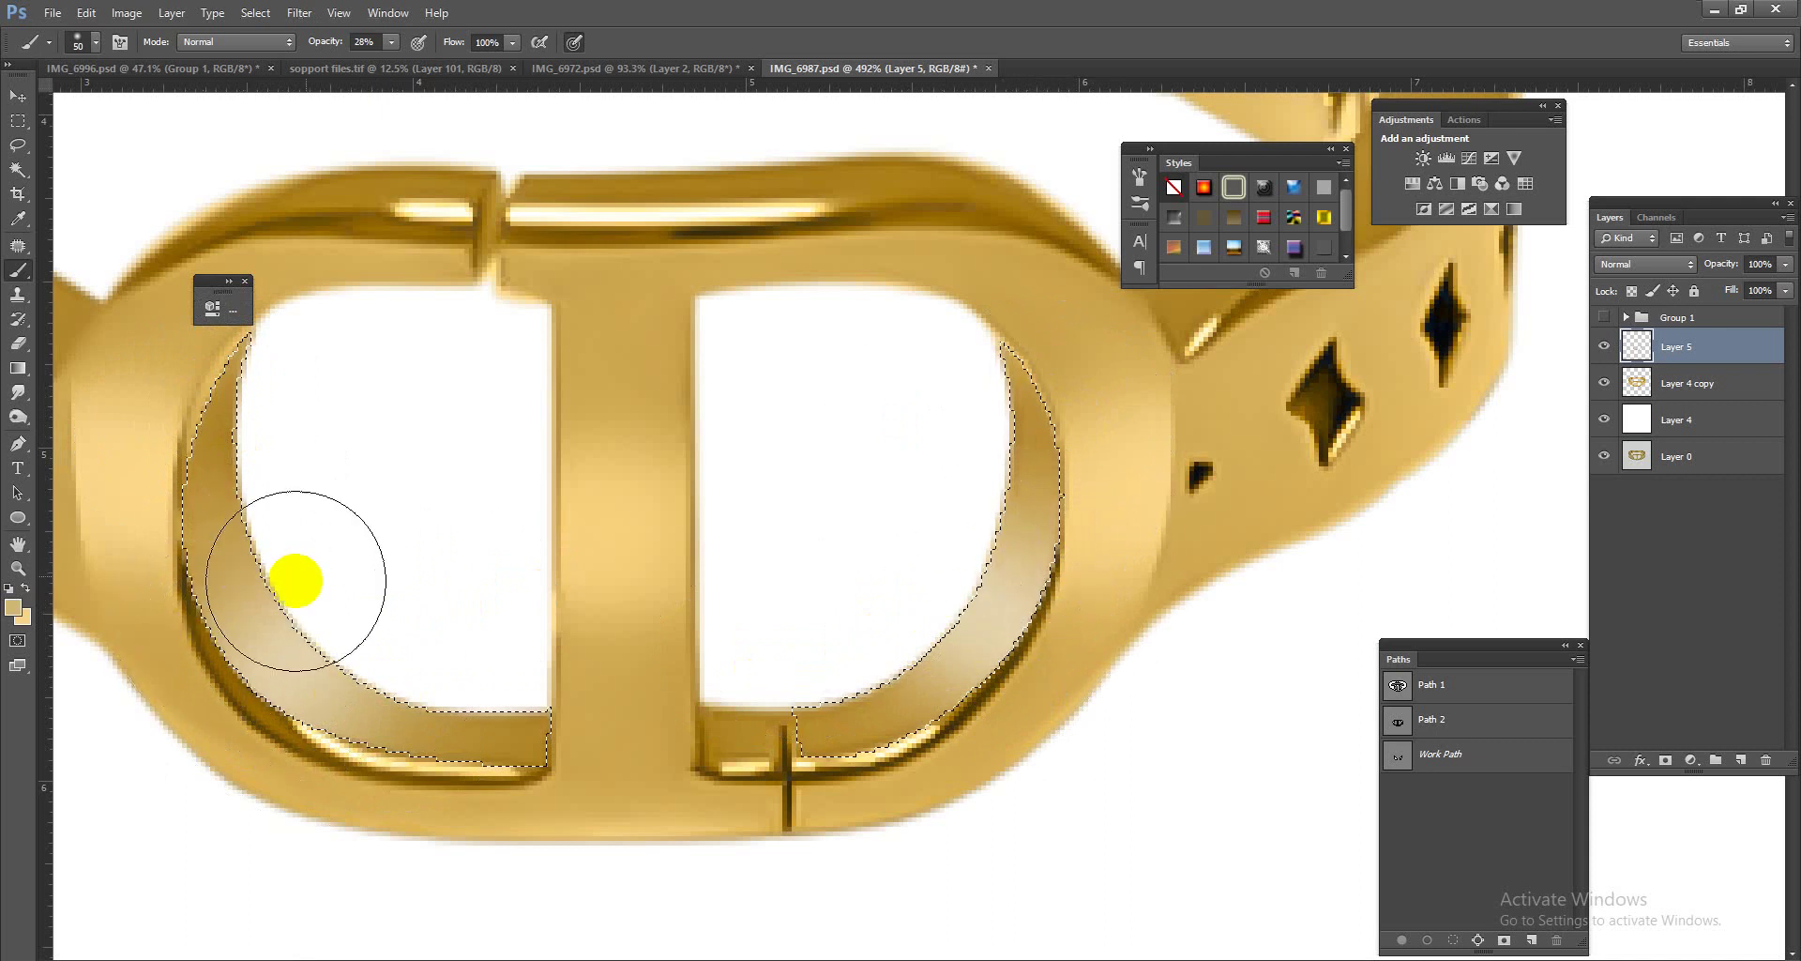
pyautogui.moveTo(522, 716); pyautogui.dragTo(903, 668)
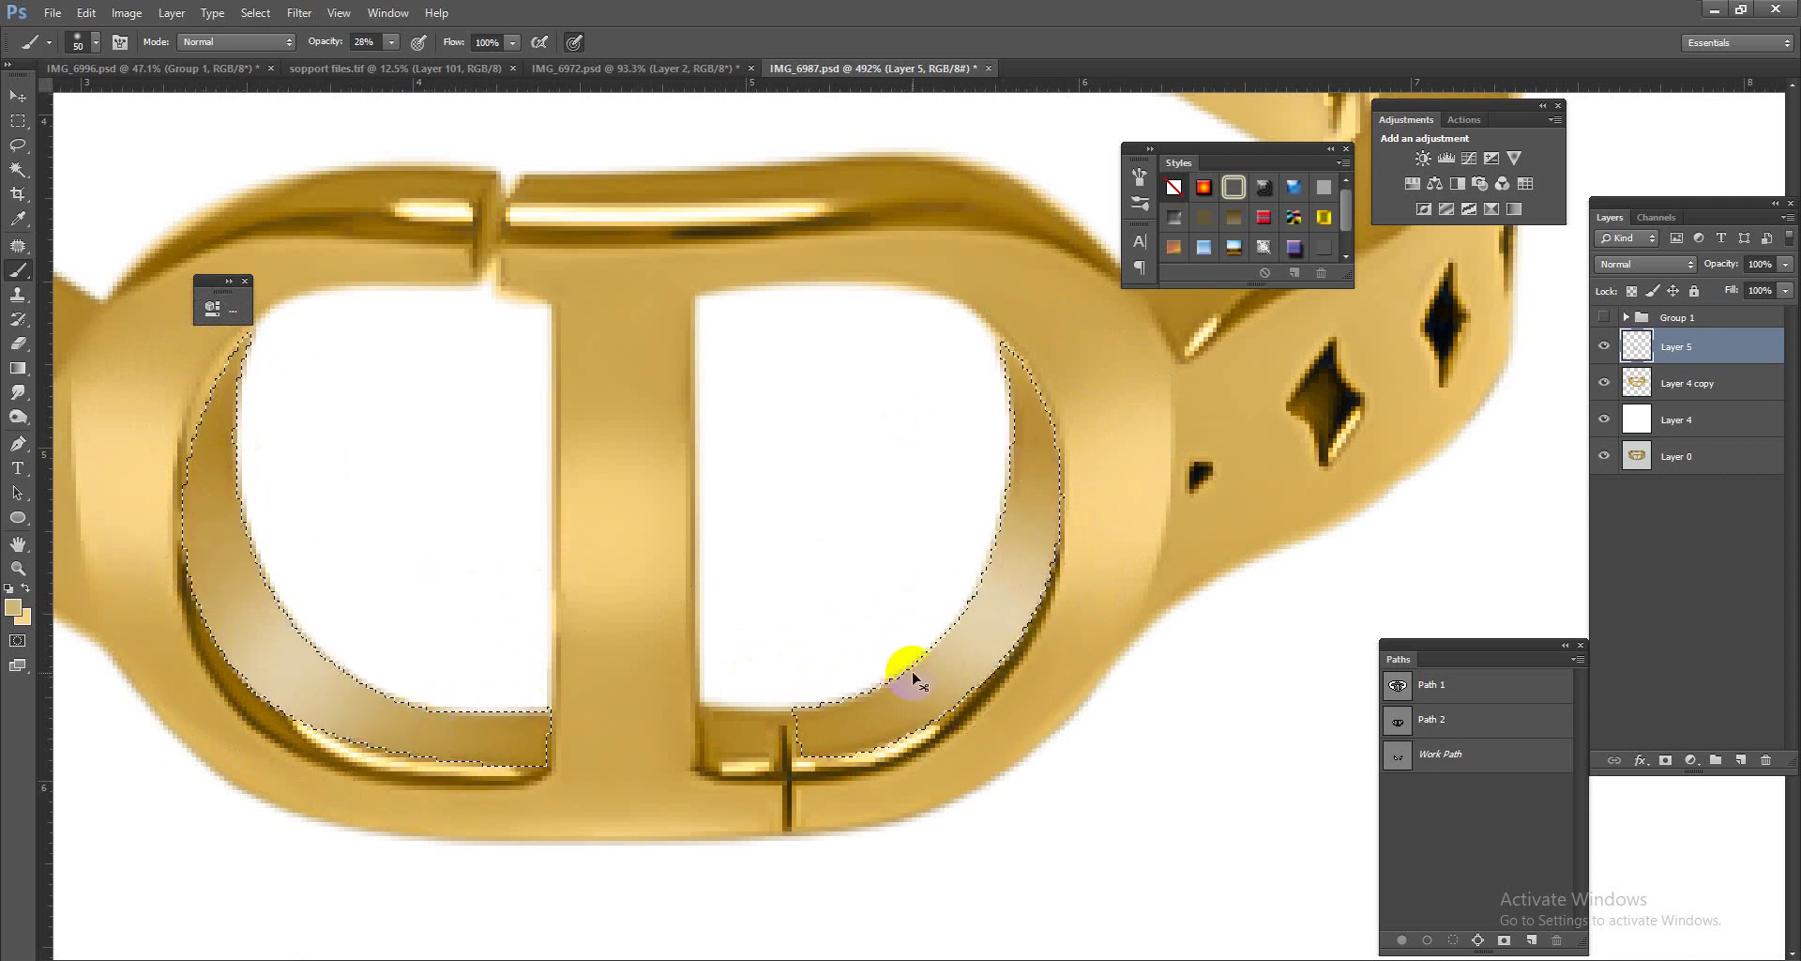
pyautogui.hotkey('ctrl', 'd')
pyautogui.scroll(-5, 940, 630)
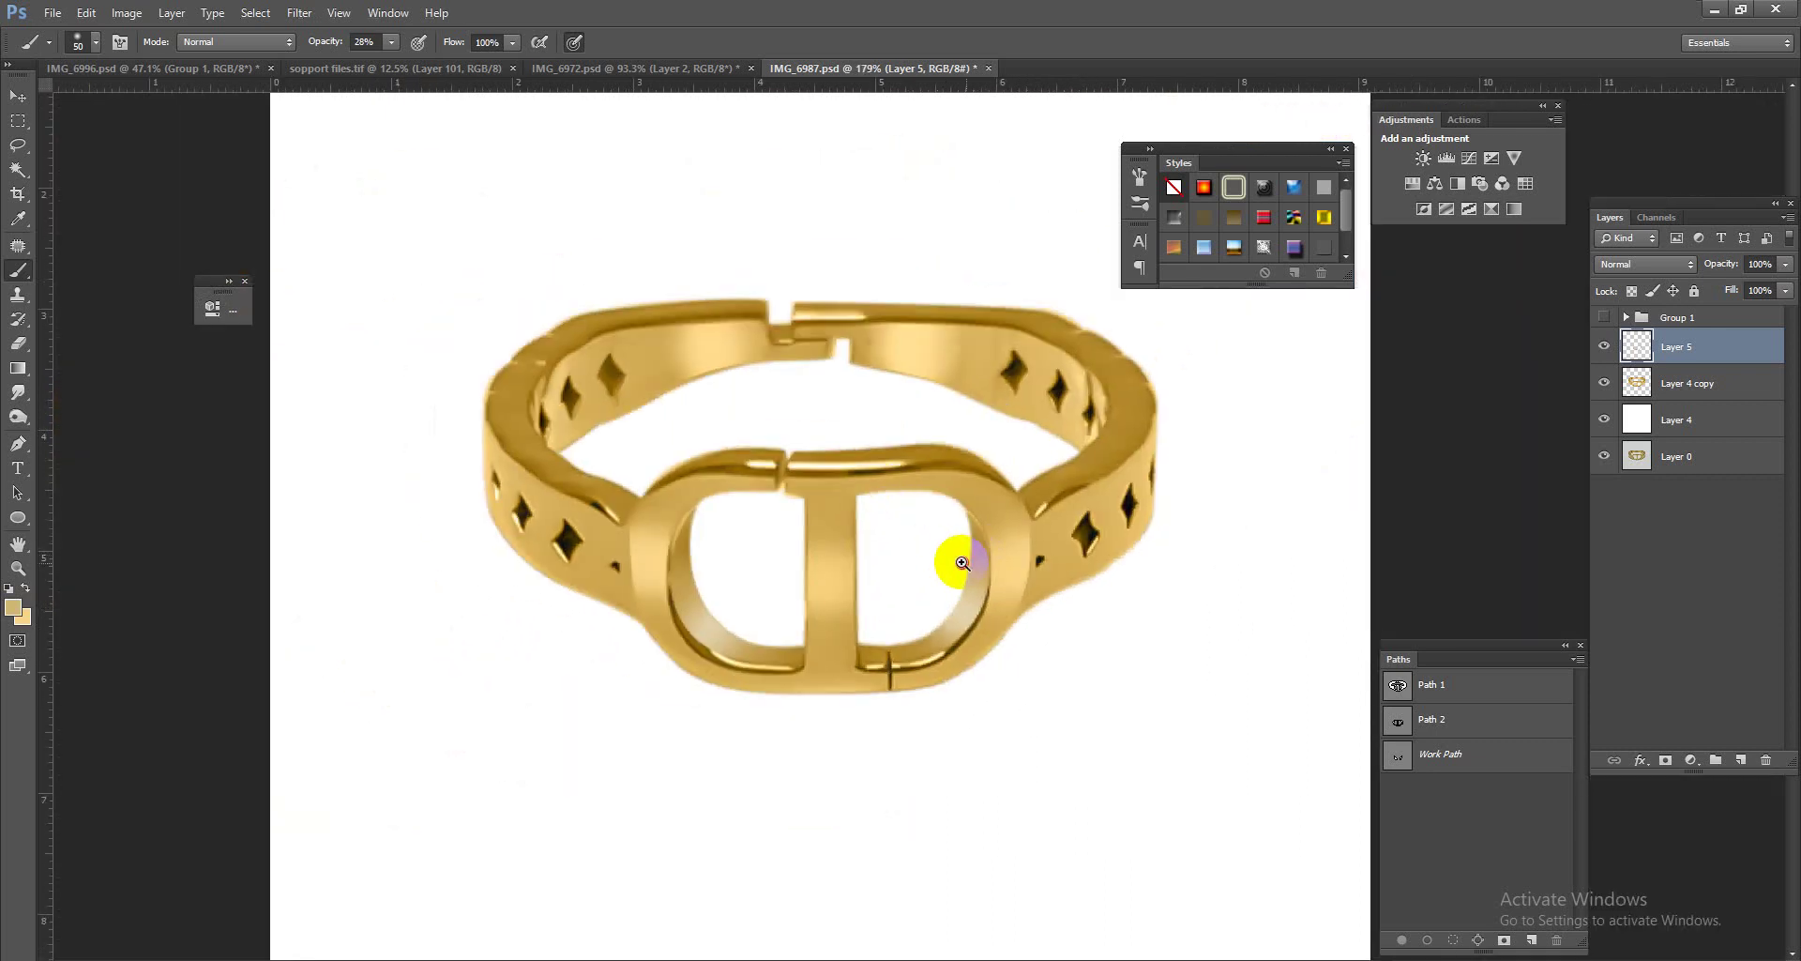
# Step: Merge Layer 5 into Layer 4 copy, load the ring selection, and set a size 6 Mixer Brush
pyautogui.scroll(2, 962, 562)
pyautogui.scroll(1, 916, 635)
pyautogui.scroll(-5, 949, 656)
pyautogui.scroll(3, 804, 503)
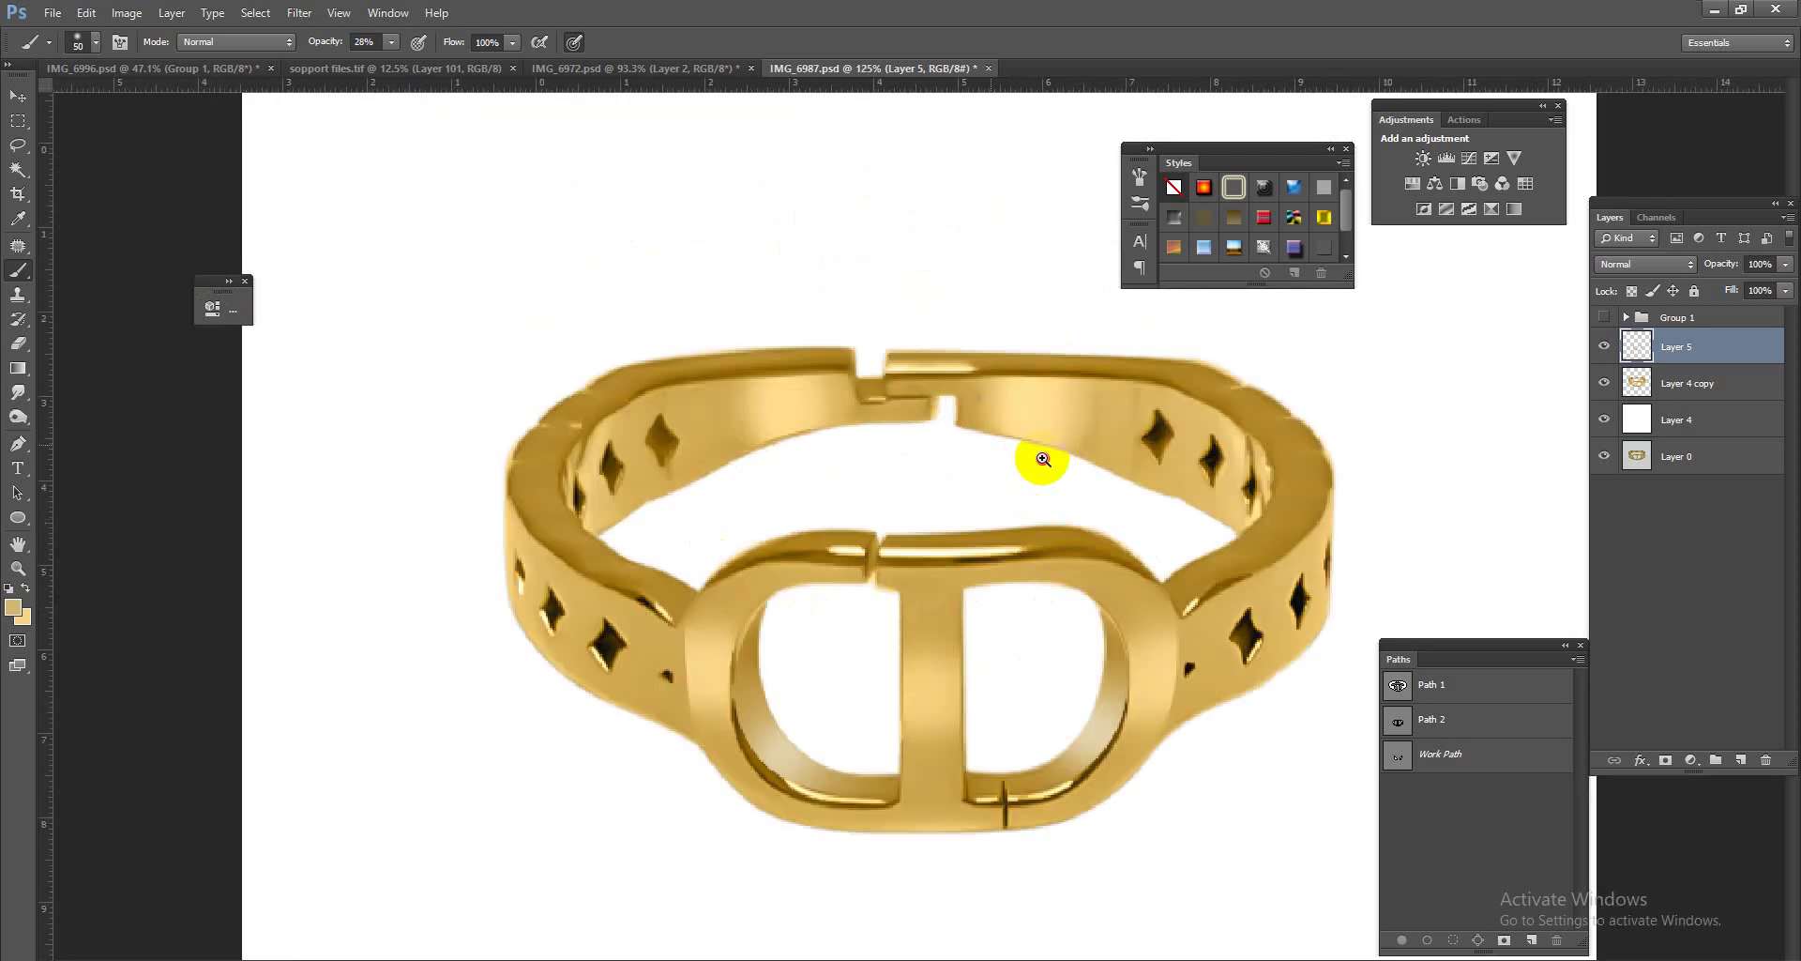
pyautogui.scroll(4, 1042, 459)
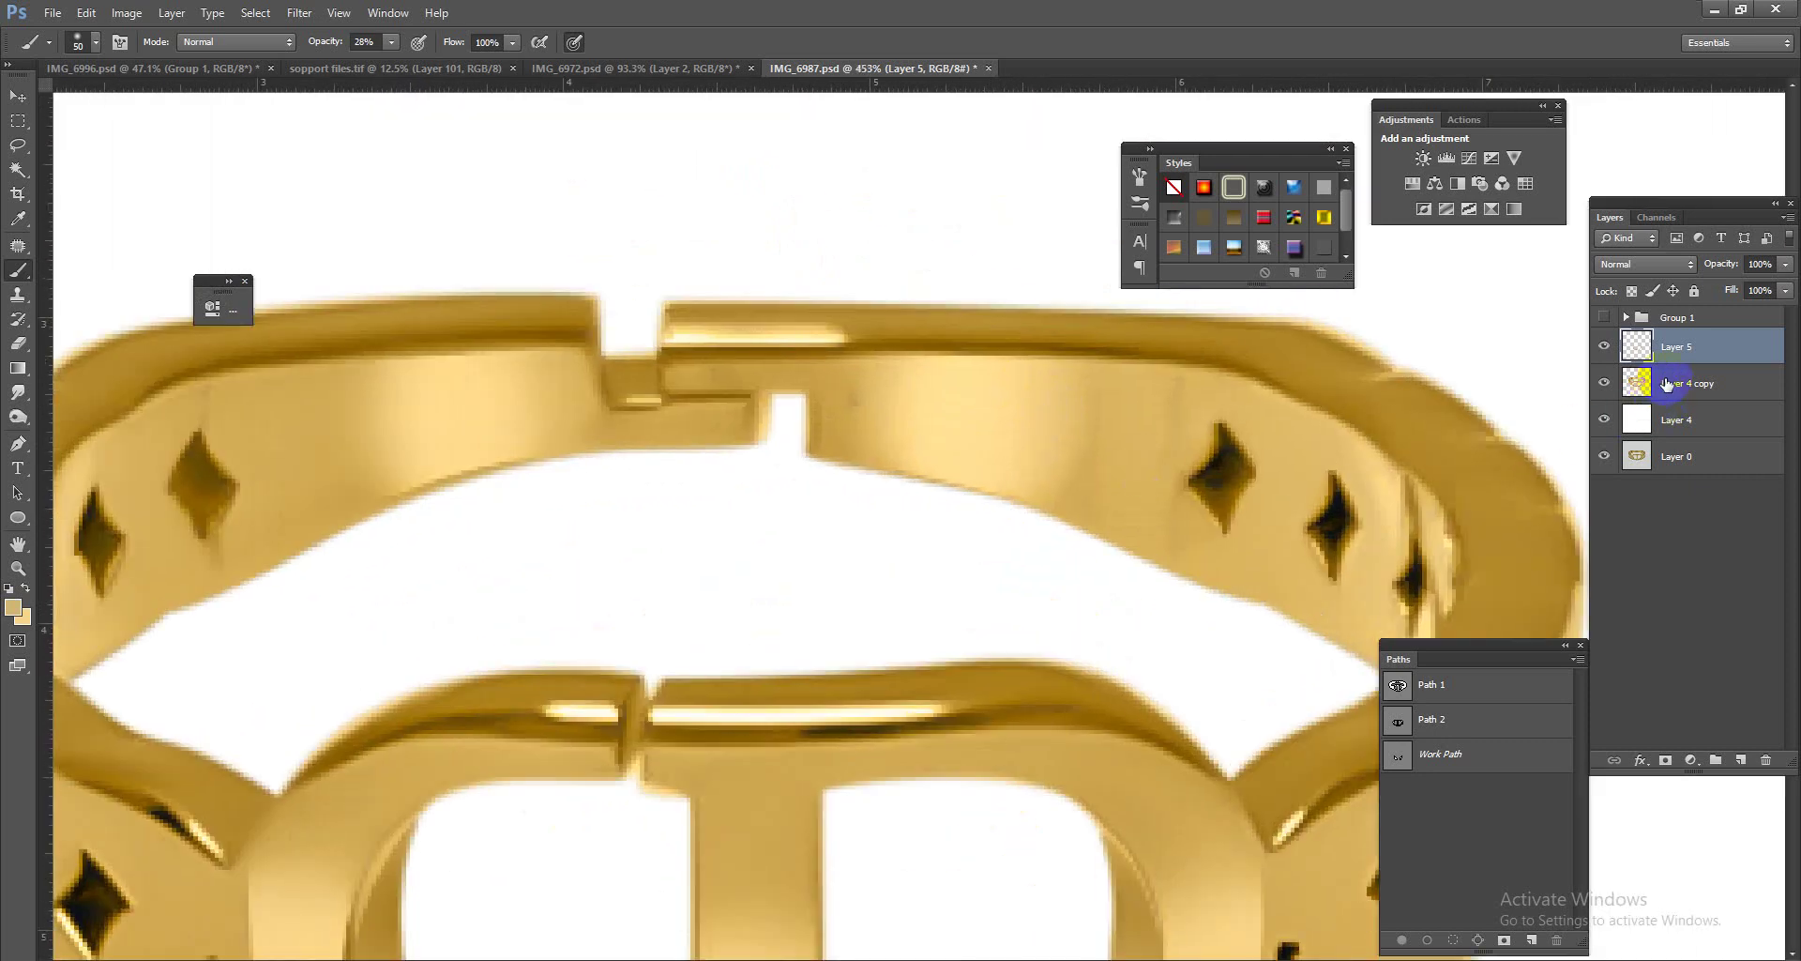
pyautogui.press('Delete')
pyautogui.keyDown('ctrl'); pyautogui.click(1637, 346); pyautogui.keyUp('ctrl')
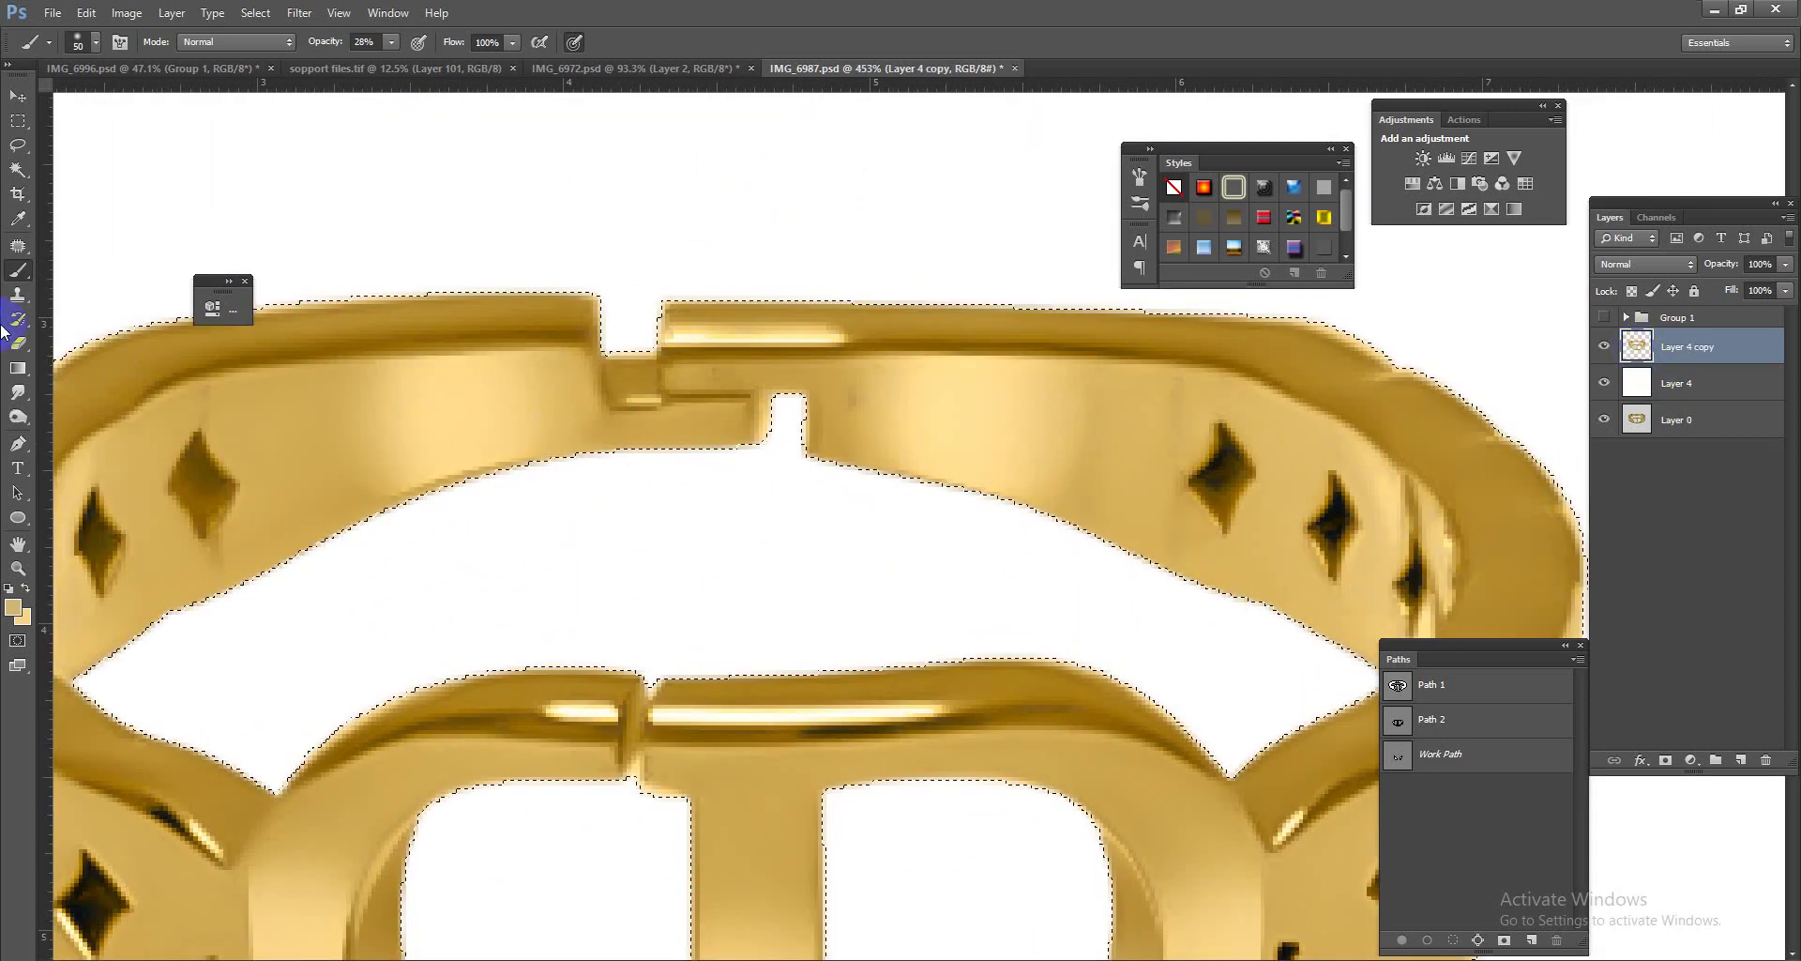
pyautogui.rightClick(19, 279)
pyautogui.click(89, 329)
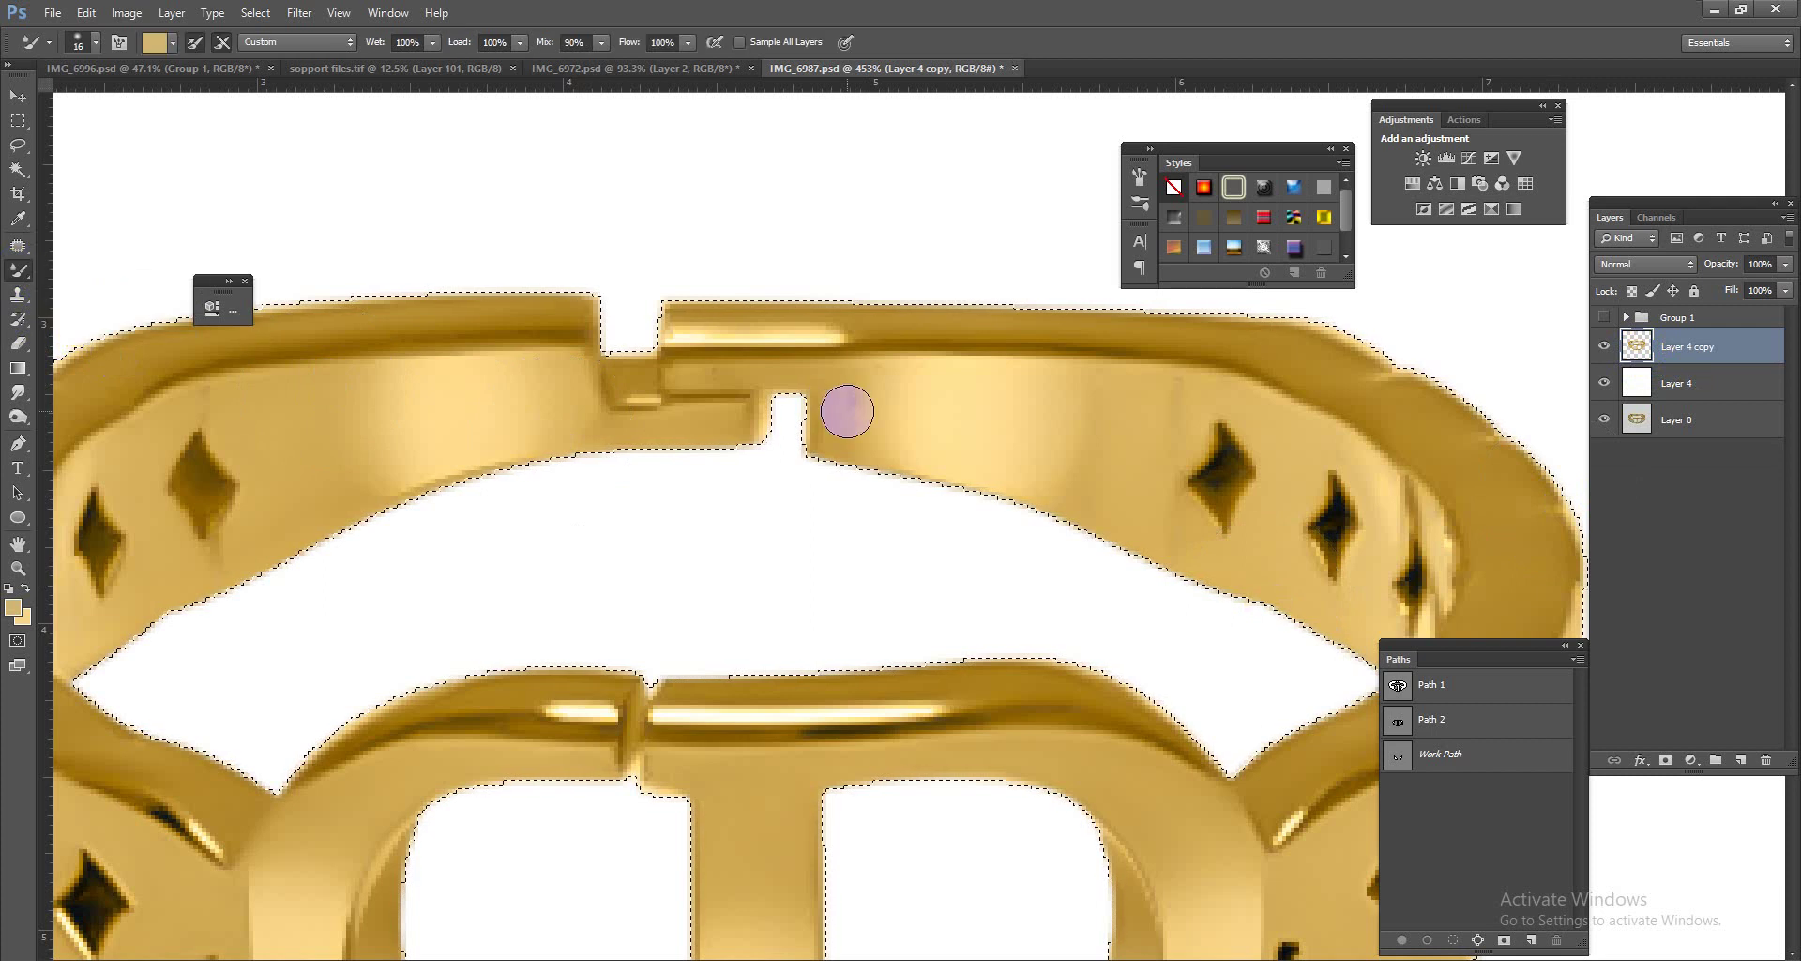
pyautogui.moveTo(865, 415)
pyautogui.mouseDown()
pyautogui.moveTo(746, 376)
pyautogui.moveTo(712, 334)
pyautogui.moveTo(667, 334)
pyautogui.moveTo(820, 313)
pyautogui.moveTo(1022, 335)
pyautogui.moveTo(829, 341)
pyautogui.moveTo(1001, 338)
pyautogui.moveTo(1089, 313)
pyautogui.moveTo(804, 342)
pyautogui.moveTo(1117, 338)
pyautogui.mouseUp()
pyautogui.press('[')
pyautogui.press('[')
pyautogui.press('[')
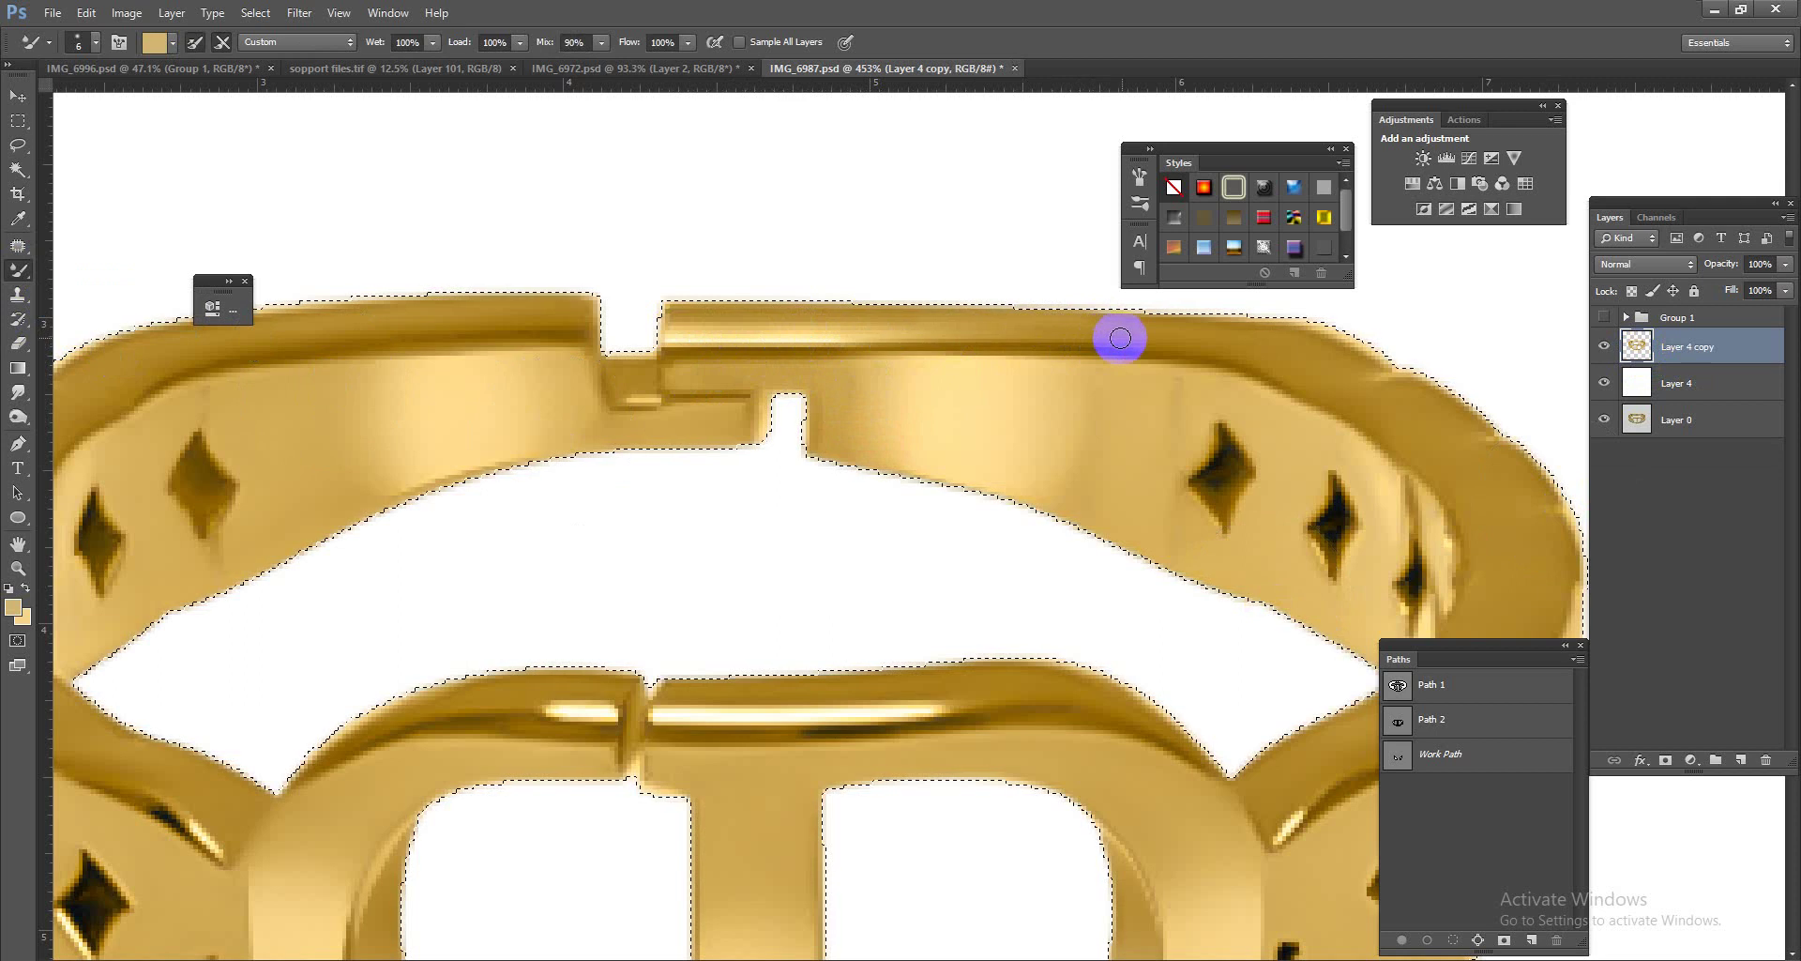
# Step: Blend the band's upper-left, upper-right and inner bottom edges smooth
pyautogui.scroll(-5, 824, 354)
pyautogui.scroll(5, 856, 354)
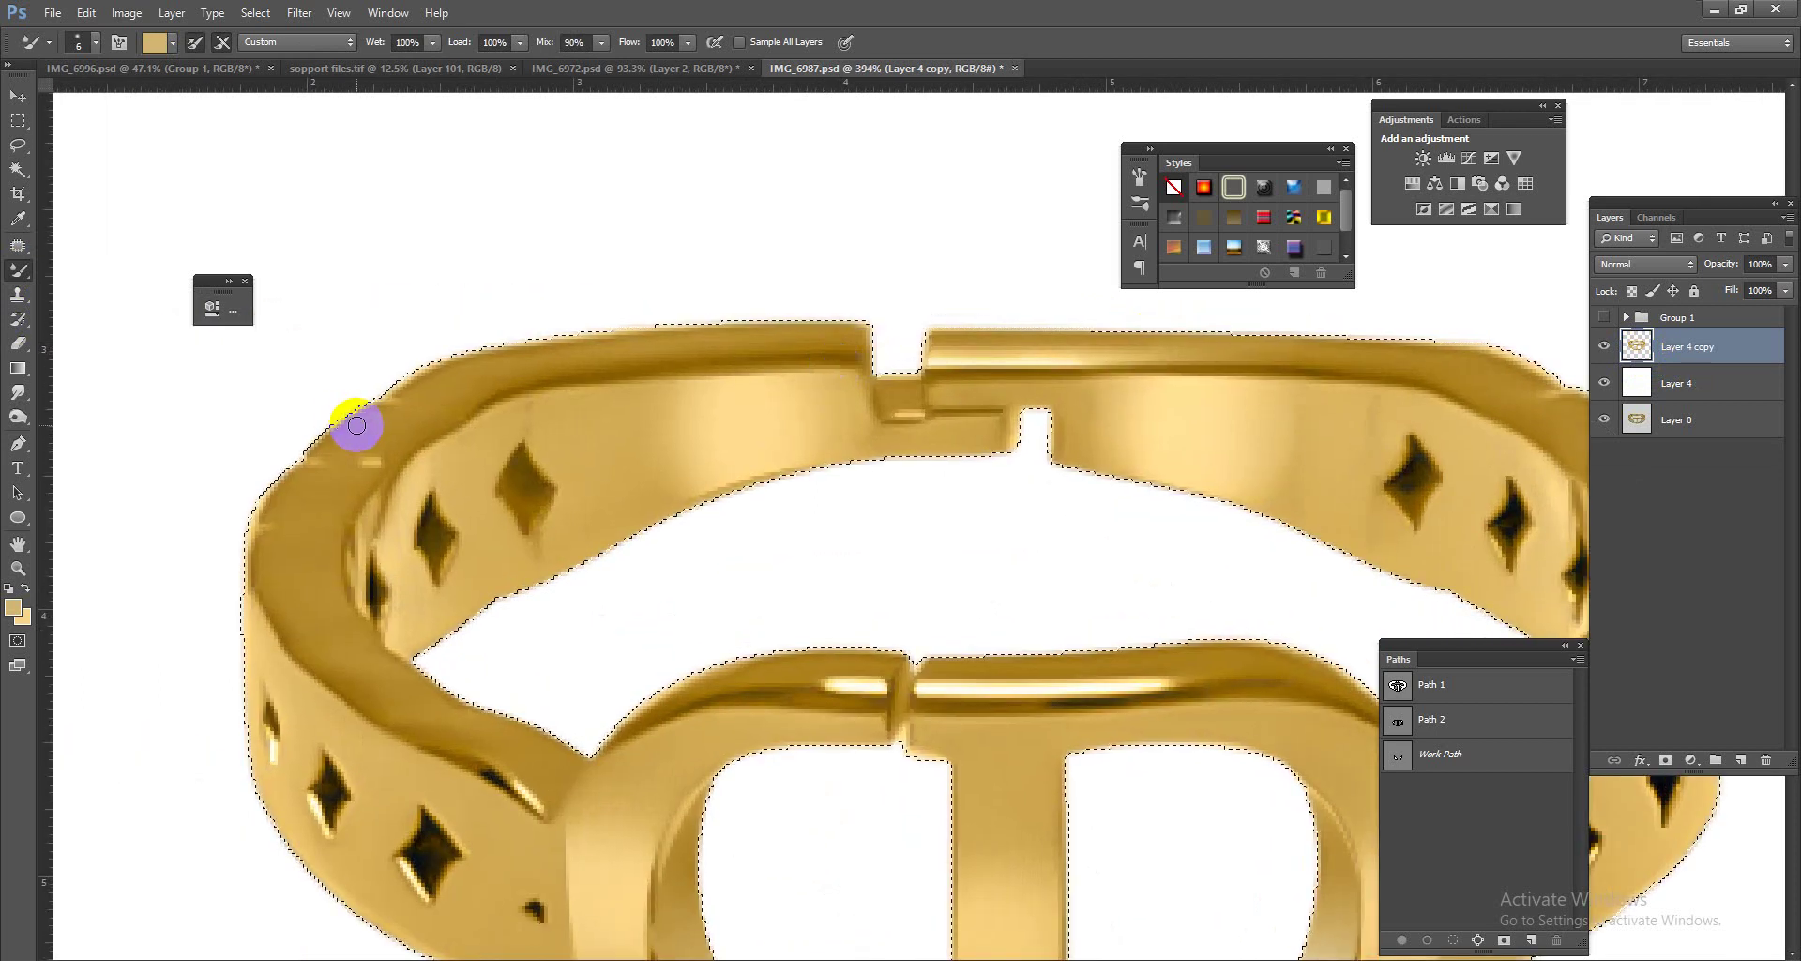
pyautogui.moveTo(371, 453)
pyautogui.mouseDown()
pyautogui.moveTo(265, 526)
pyautogui.moveTo(329, 522)
pyautogui.moveTo(300, 522)
pyautogui.moveTo(430, 427)
pyautogui.moveTo(390, 402)
pyautogui.moveTo(440, 417)
pyautogui.mouseUp()
pyautogui.scroll(-5, 412, 450)
pyautogui.scroll(6, 917, 522)
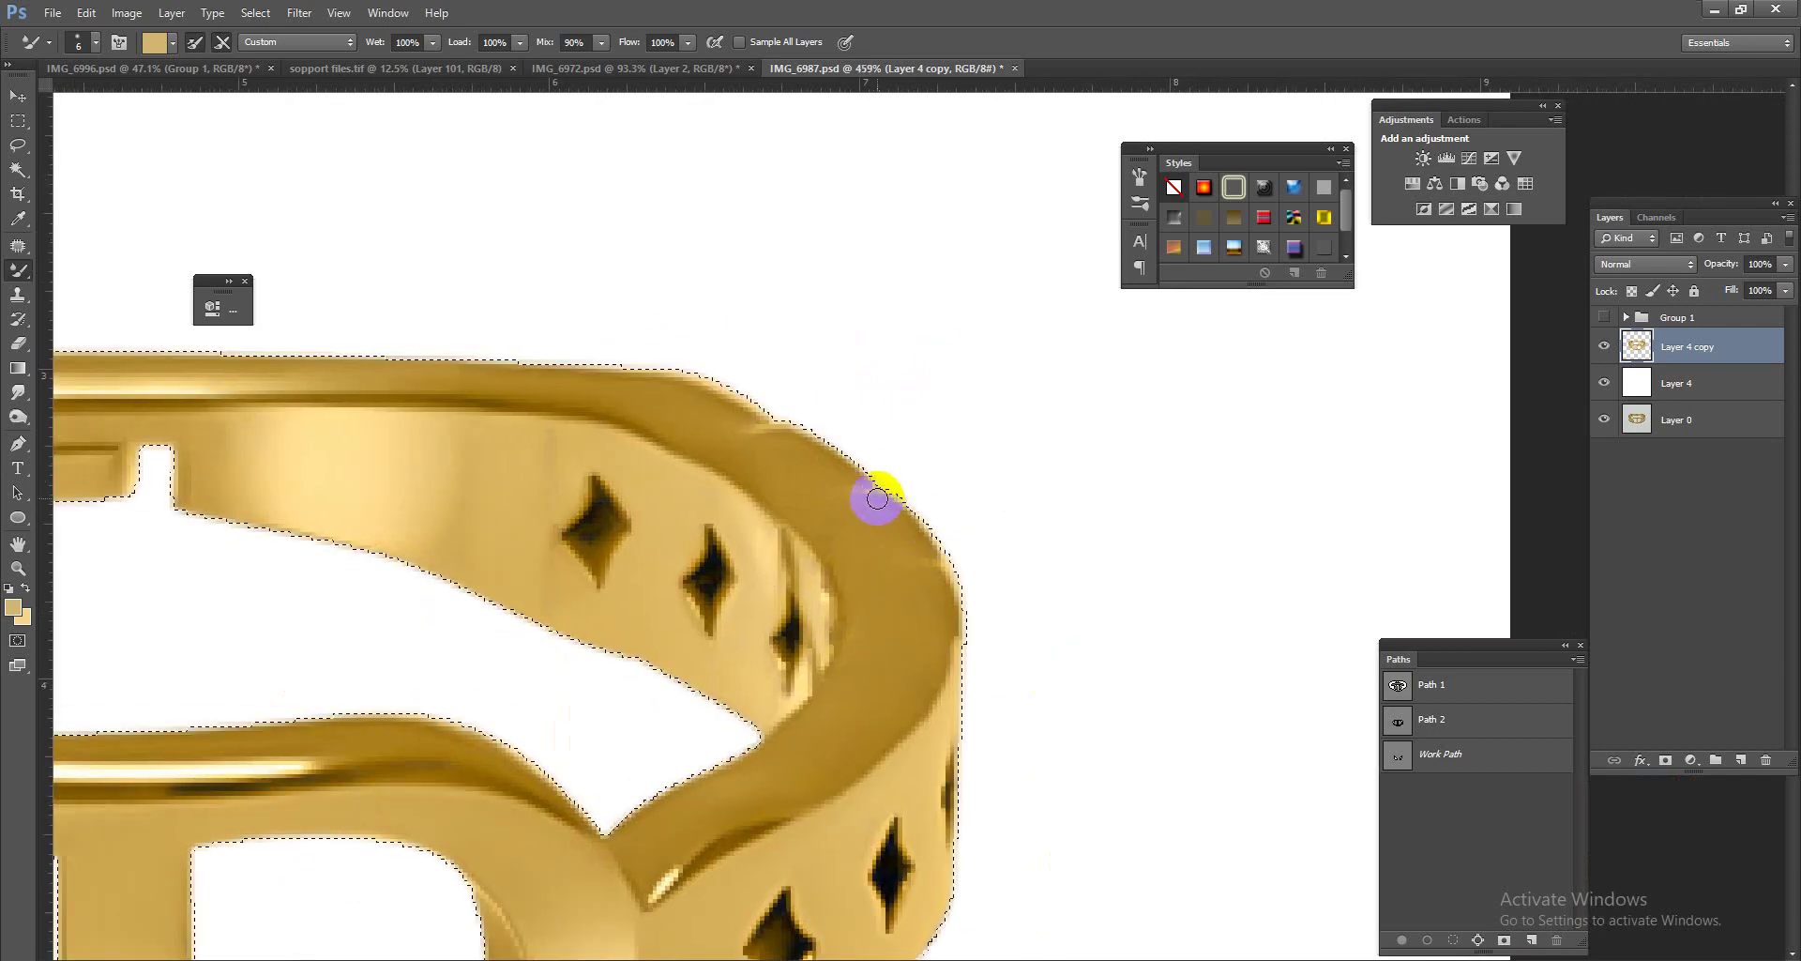
pyautogui.moveTo(802, 503)
pyautogui.mouseDown()
pyautogui.moveTo(865, 502)
pyautogui.moveTo(788, 503)
pyautogui.moveTo(856, 490)
pyautogui.moveTo(792, 499)
pyautogui.moveTo(817, 483)
pyautogui.moveTo(759, 431)
pyautogui.moveTo(692, 434)
pyautogui.moveTo(917, 575)
pyautogui.moveTo(925, 563)
pyautogui.moveTo(901, 554)
pyautogui.moveTo(929, 577)
pyautogui.moveTo(853, 563)
pyautogui.moveTo(897, 571)
pyautogui.moveTo(869, 578)
pyautogui.moveTo(945, 635)
pyautogui.moveTo(863, 630)
pyautogui.mouseUp()
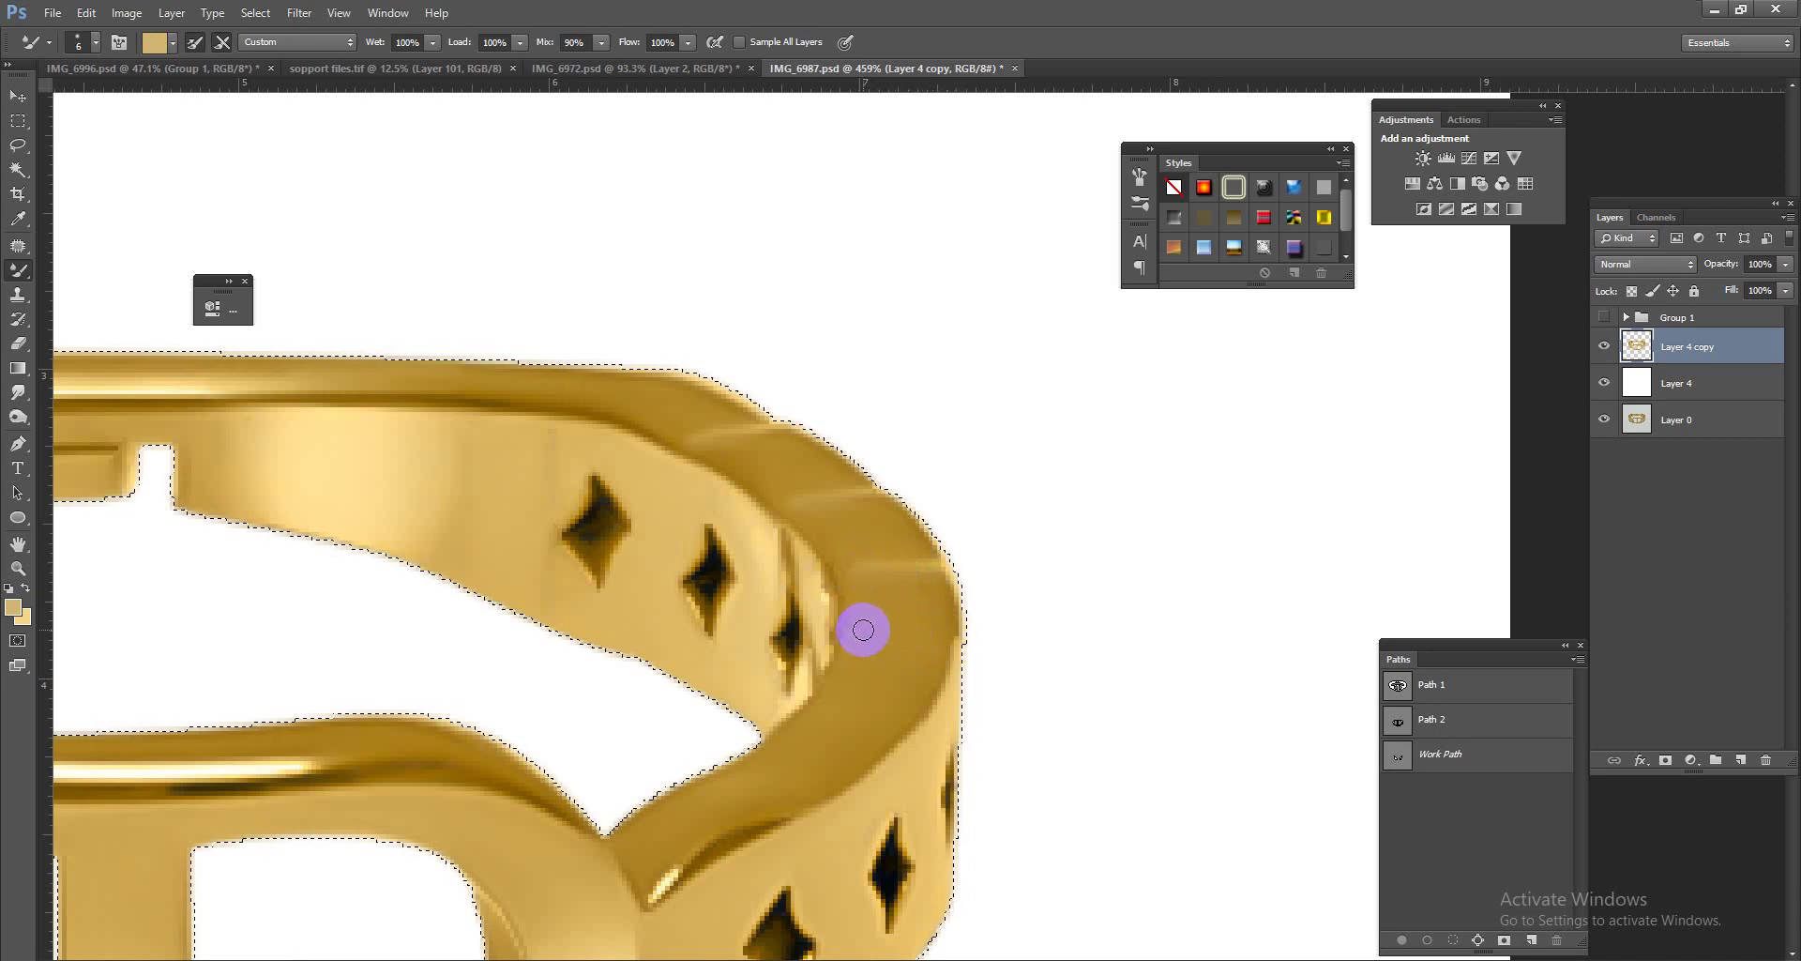
pyautogui.moveTo(755, 736)
pyautogui.mouseDown()
pyautogui.moveTo(560, 776)
pyautogui.moveTo(451, 715)
pyautogui.mouseUp()
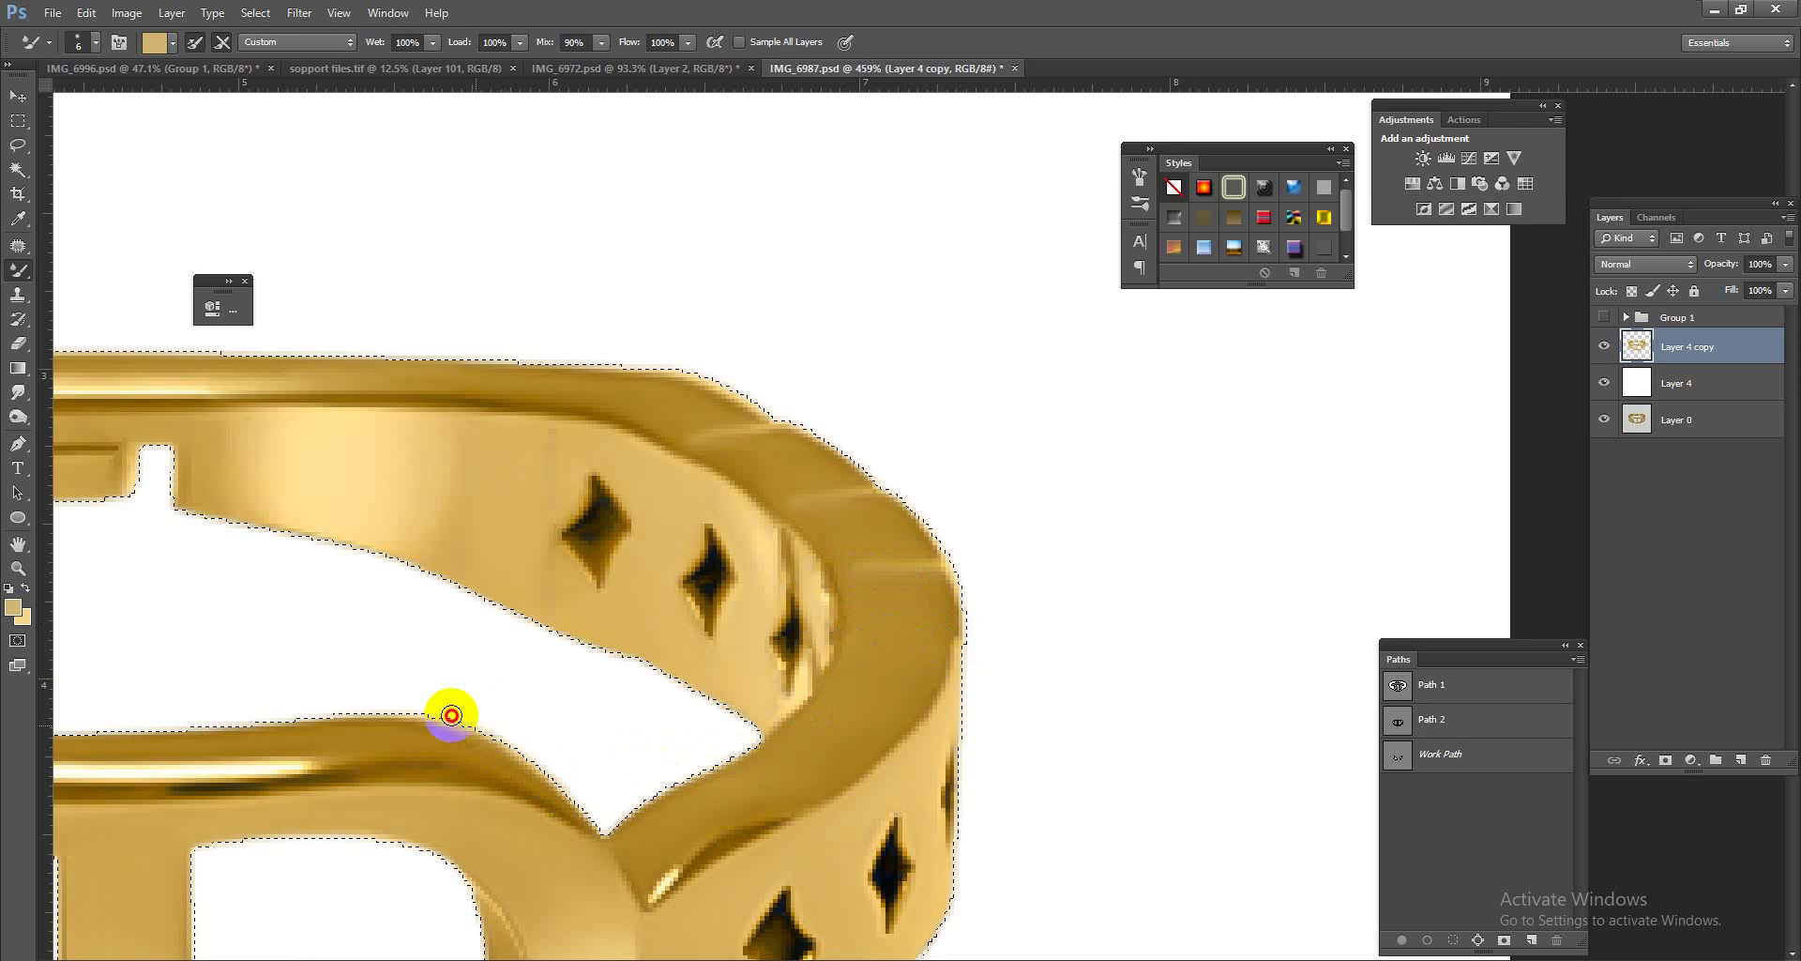
pyautogui.hotkey('ctrl', '-')
pyautogui.hotkey('ctrl', '0')
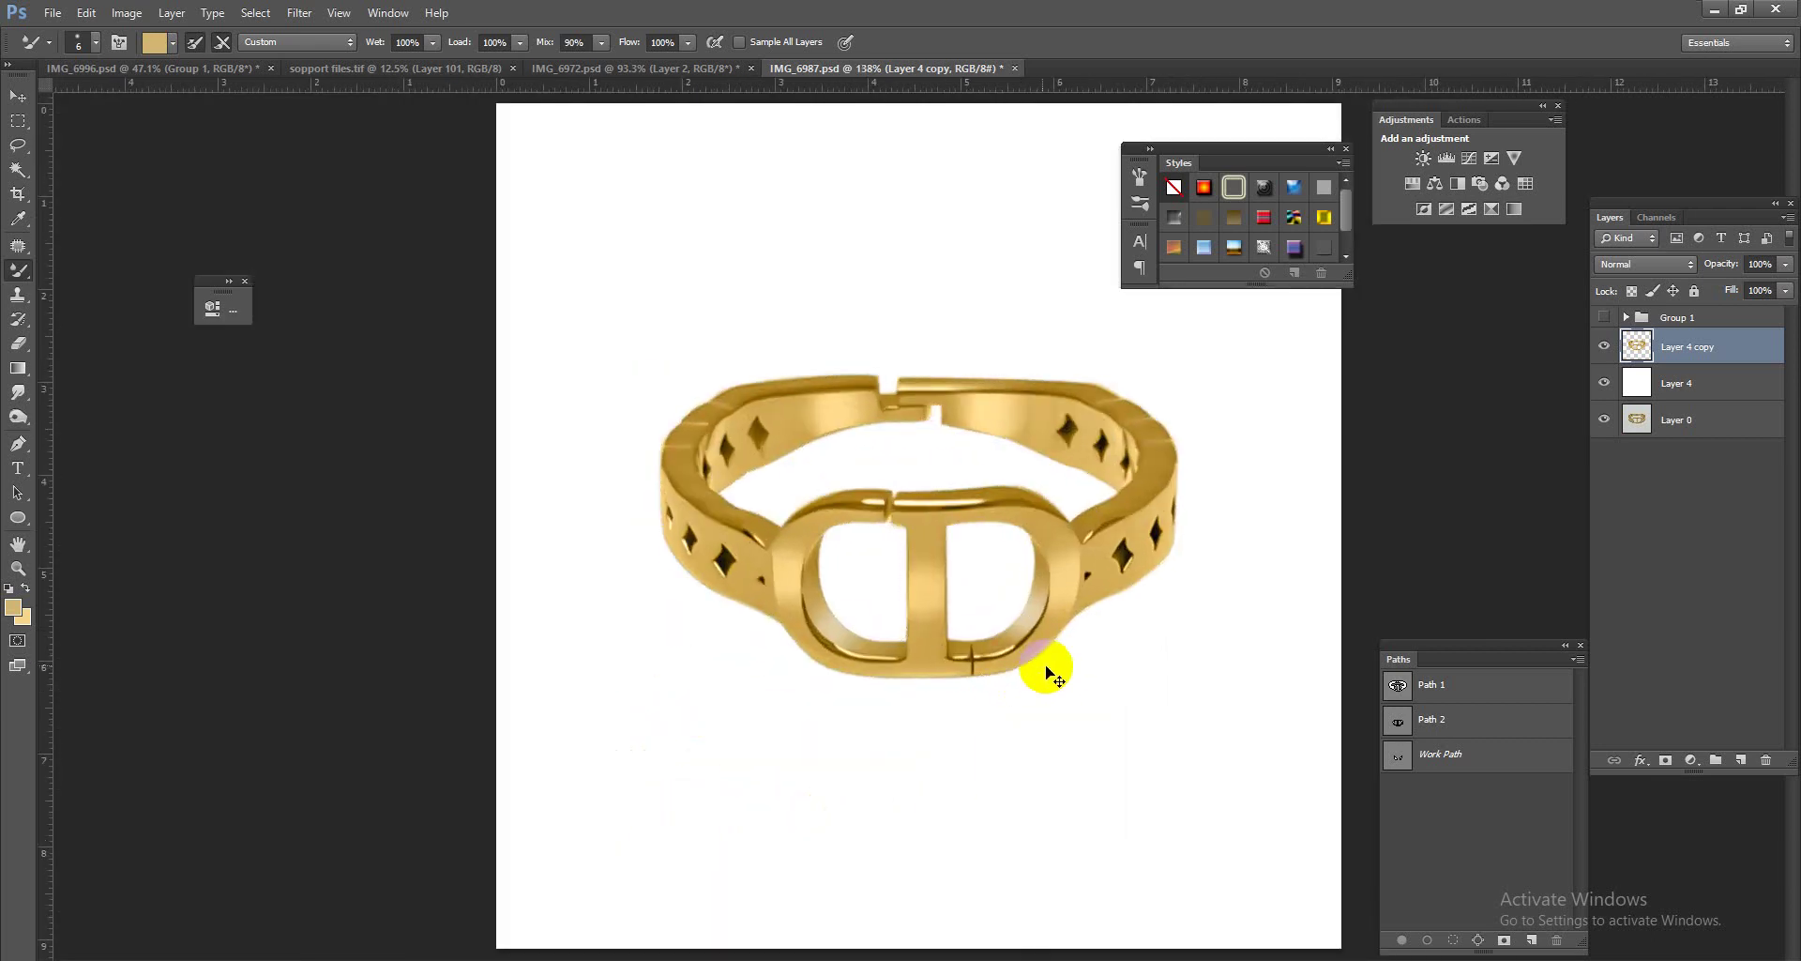
pyautogui.moveTo(898, 621)
pyautogui.mouseDown()
pyautogui.moveTo(997, 683)
pyautogui.moveTo(976, 590)
pyautogui.moveTo(1036, 563)
pyautogui.moveTo(985, 595)
pyautogui.moveTo(1025, 523)
pyautogui.moveTo(1054, 582)
pyautogui.moveTo(873, 519)
pyautogui.moveTo(1078, 563)
pyautogui.moveTo(1065, 543)
pyautogui.mouseUp()
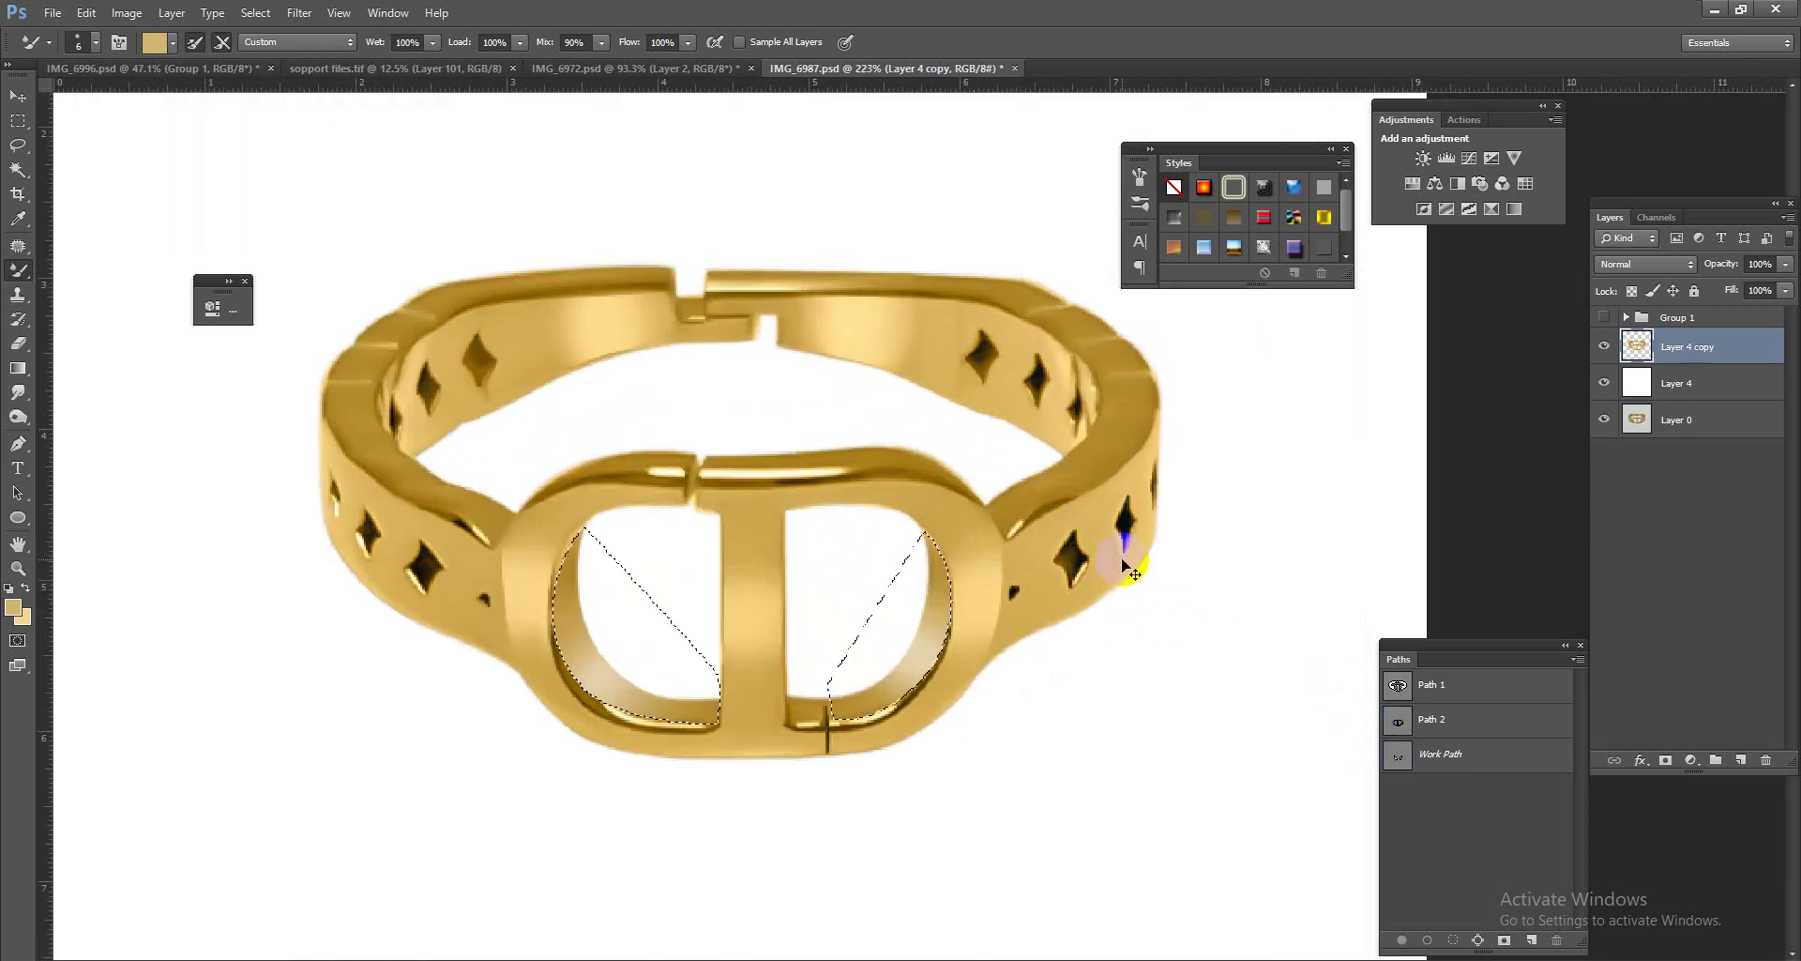
pyautogui.click(1401, 719)
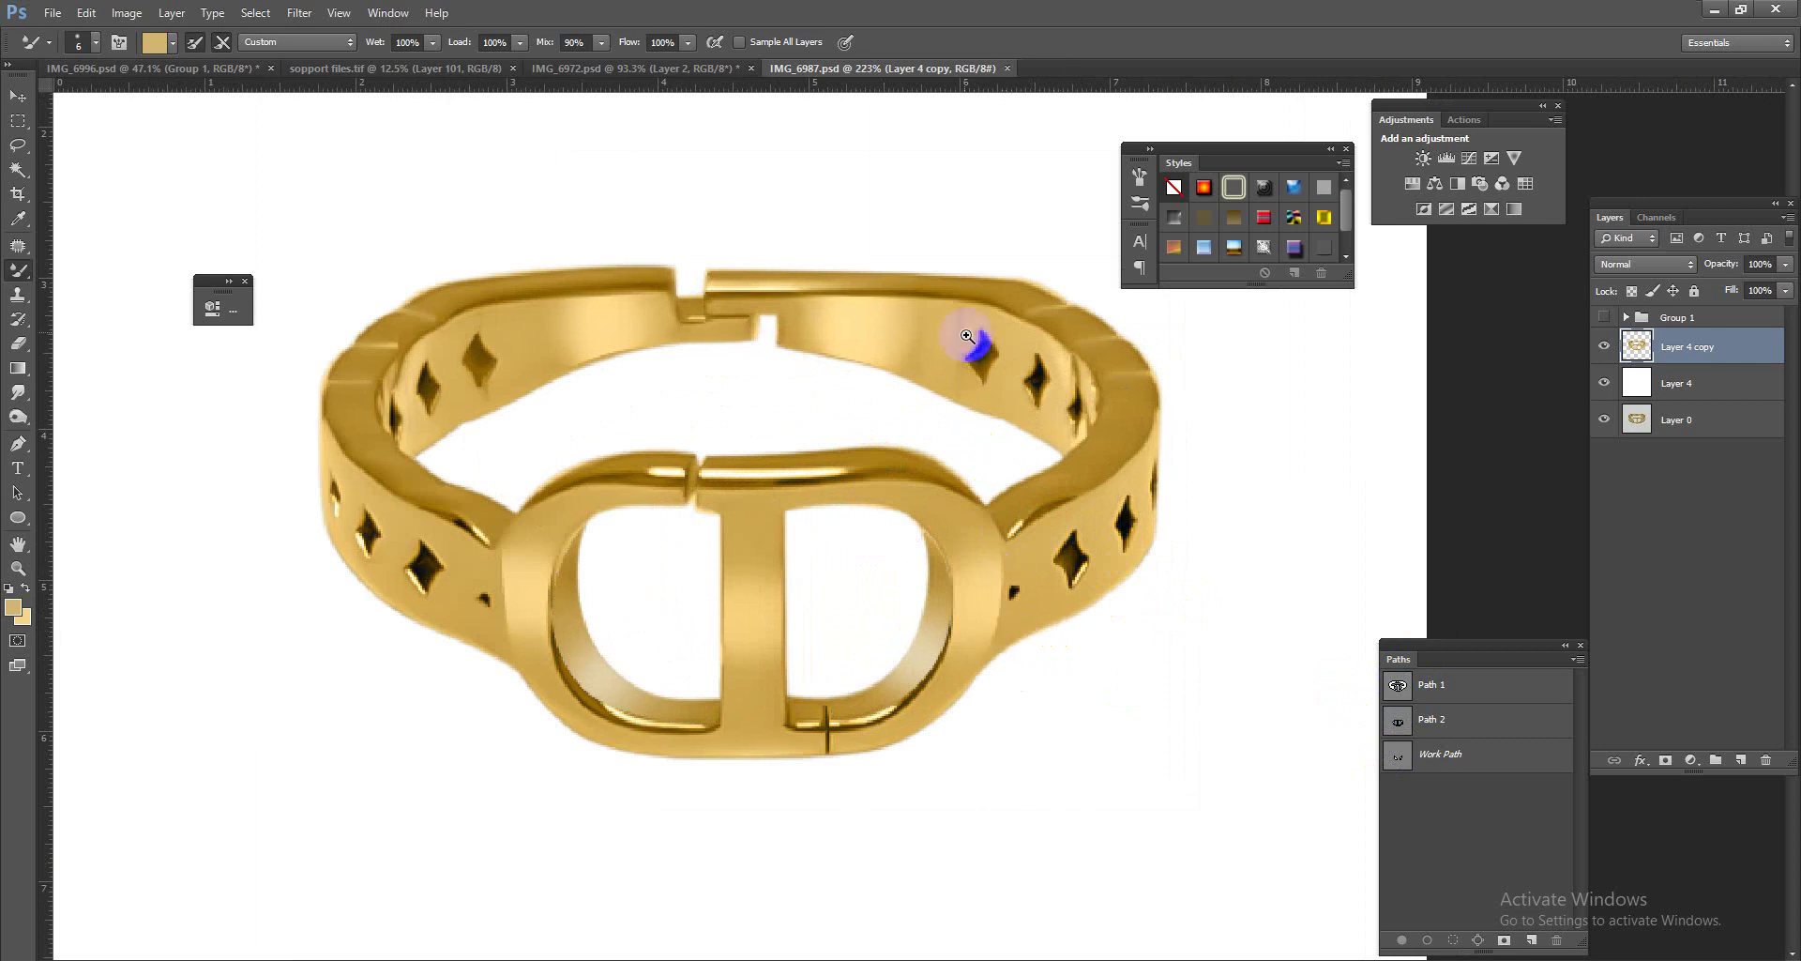
pyautogui.scroll(2, 975, 347)
pyautogui.scroll(-8, 864, 442)
pyautogui.scroll(5, 930, 430)
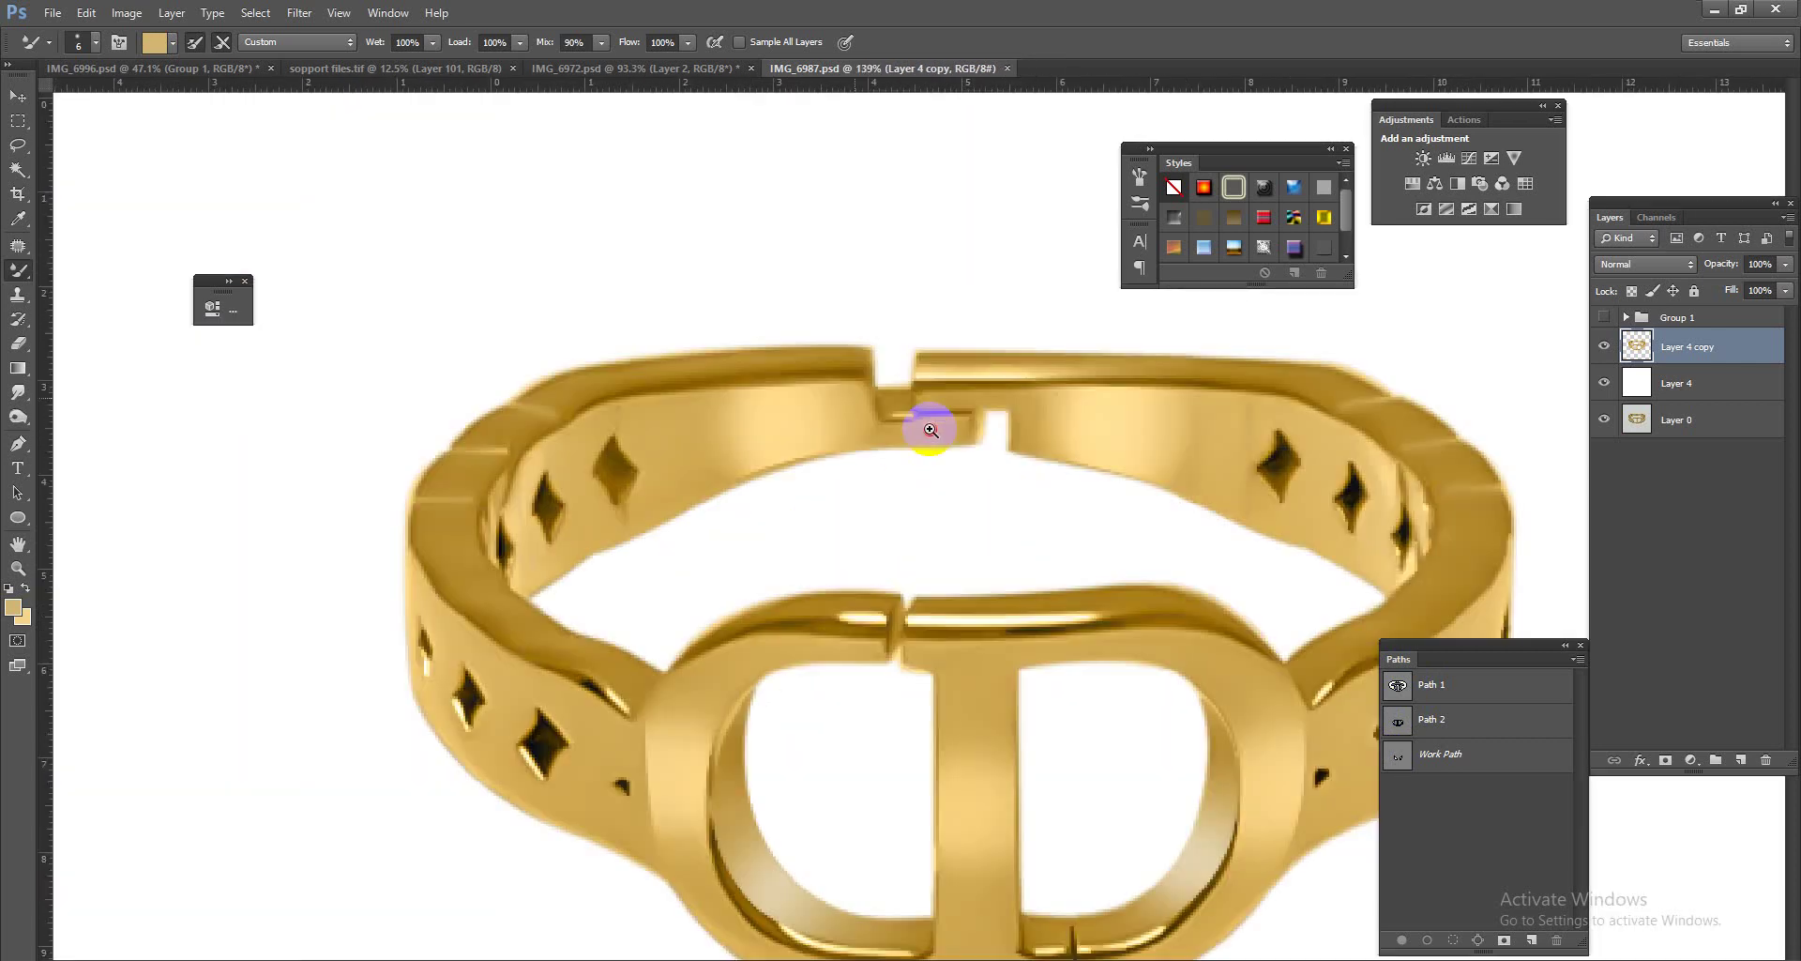
pyautogui.scroll(1, 872, 446)
pyautogui.scroll(1, 876, 514)
pyautogui.scroll(-5, 1094, 559)
# Step: Add a ring-masked Brightness/Contrast layer with Brightness 16 and Contrast 10
pyautogui.scroll(4, 1083, 522)
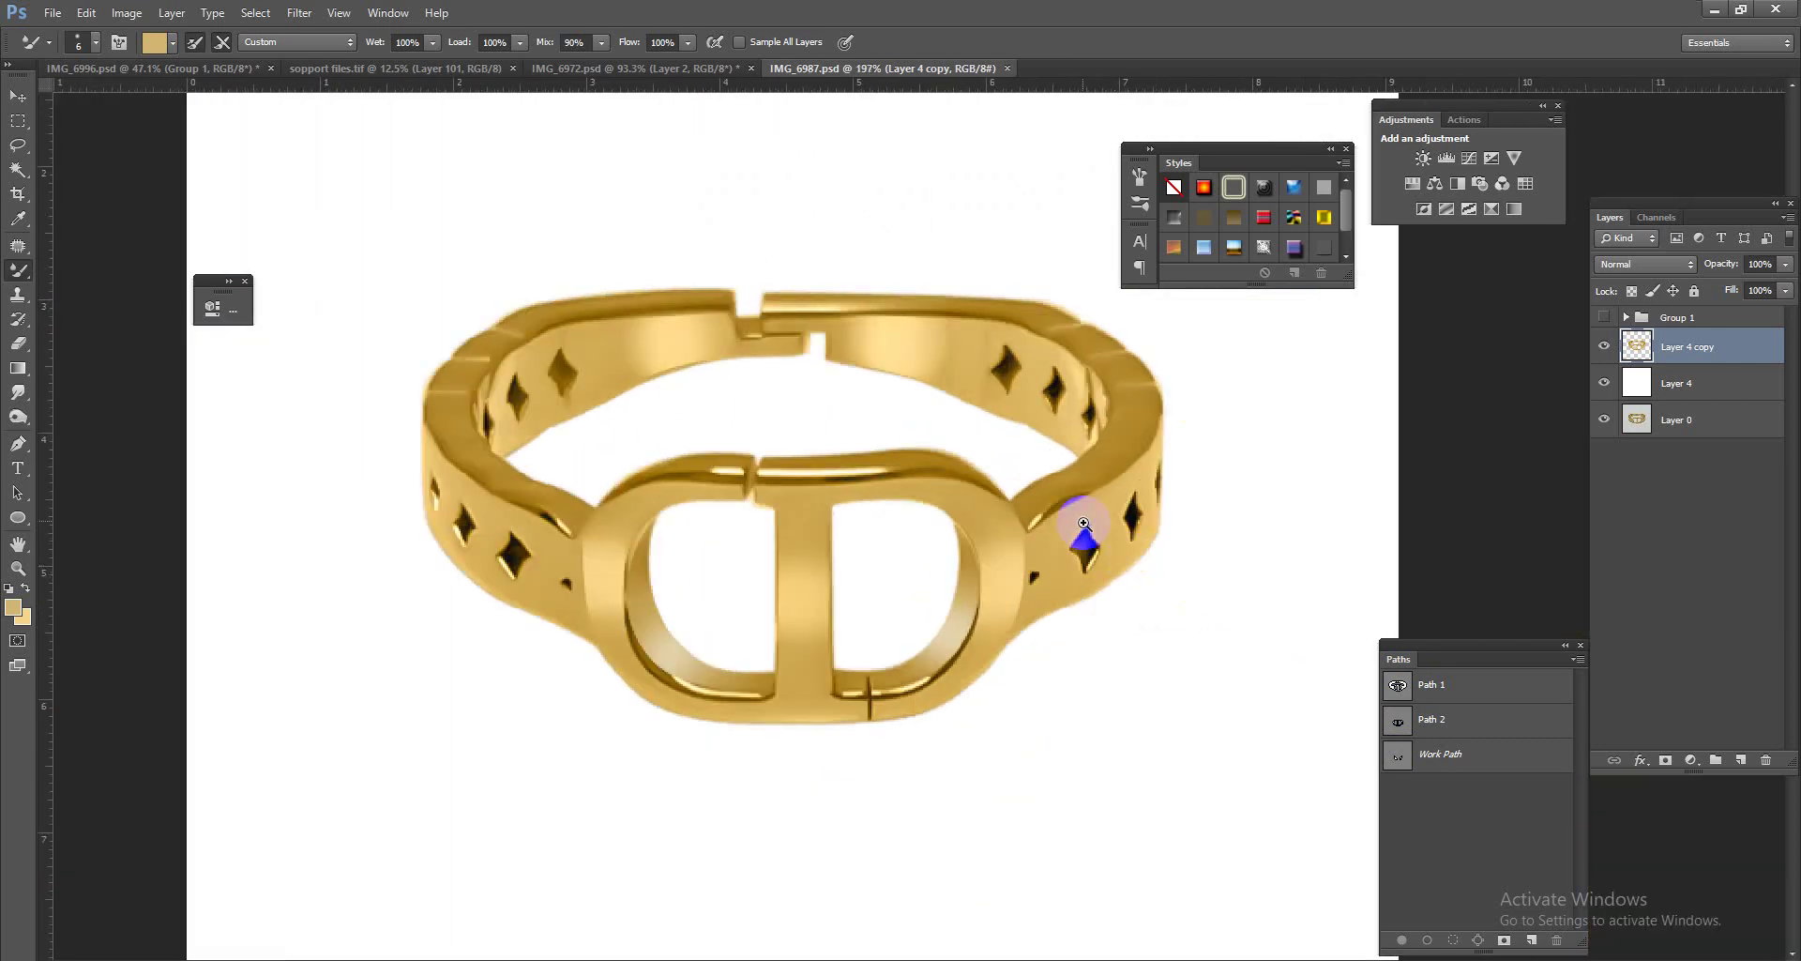
pyautogui.scroll(2, 1084, 523)
pyautogui.keyDown('ctrl'); pyautogui.click(1620, 340); pyautogui.keyUp('ctrl')
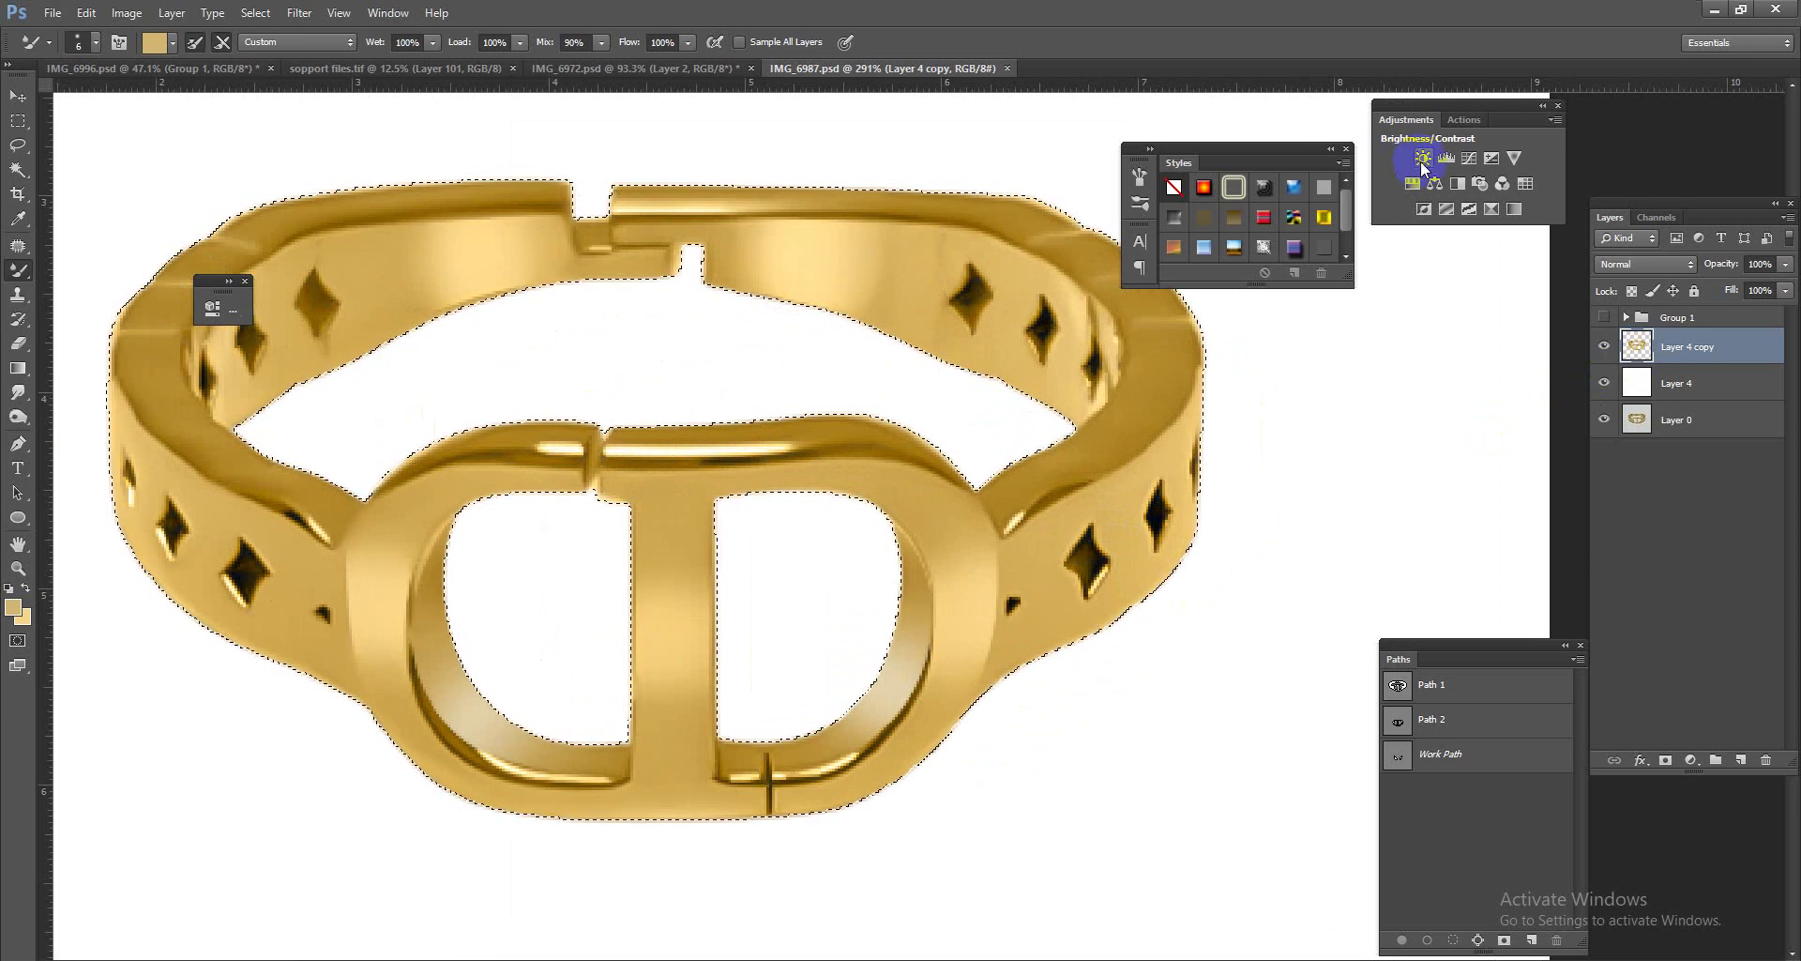
pyautogui.click(1423, 157)
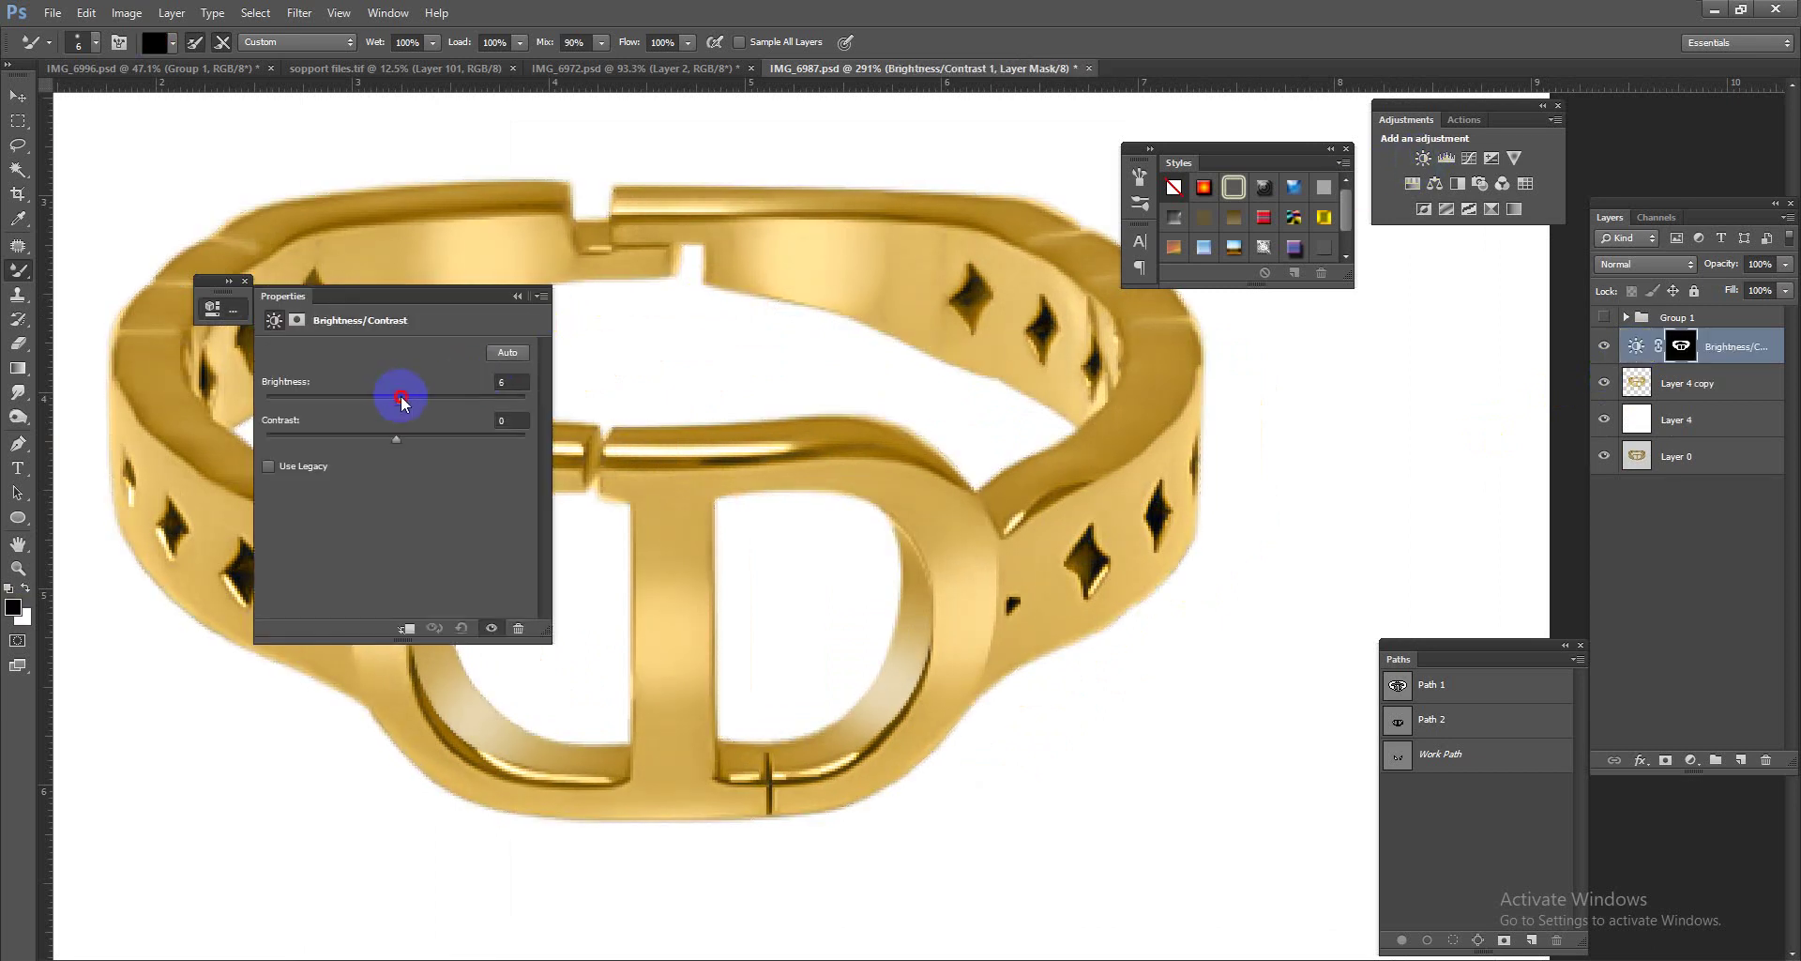
pyautogui.moveTo(400, 396); pyautogui.dragTo(412, 389)
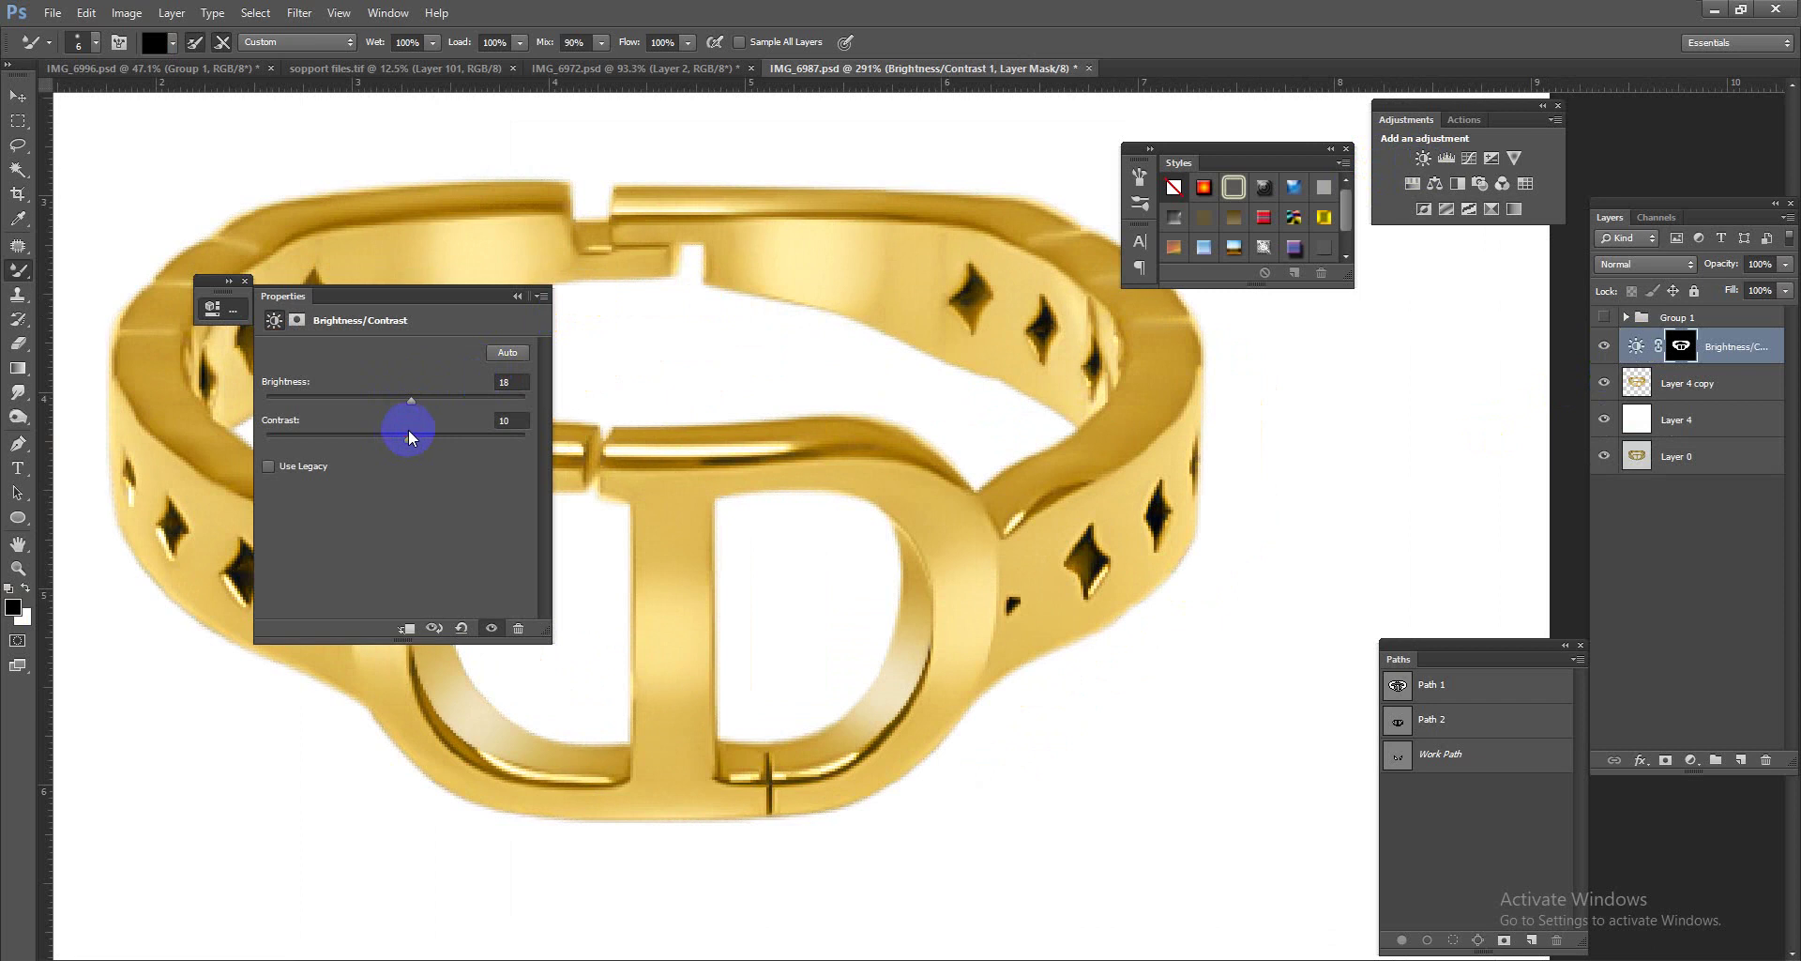
pyautogui.click(517, 295)
pyautogui.moveTo(853, 494)
pyautogui.mouseDown()
pyautogui.moveTo(817, 451)
pyautogui.moveTo(1050, 503)
pyautogui.mouseUp()
pyautogui.click(1604, 346)
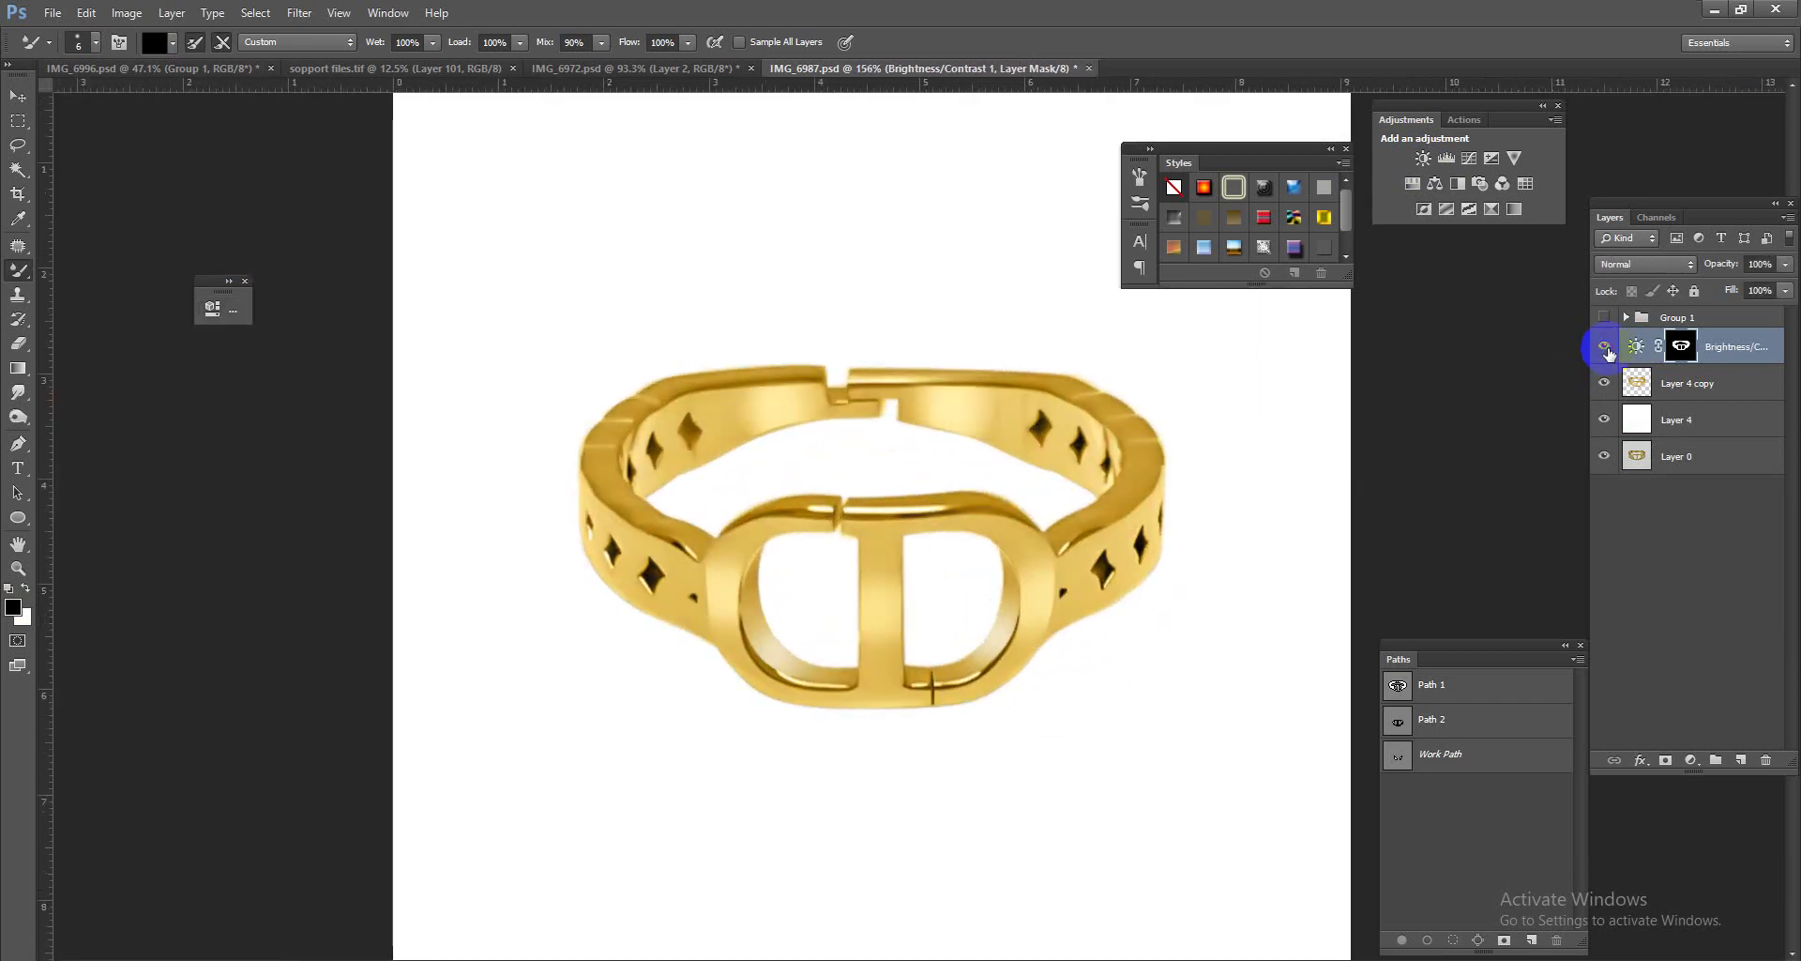
# Step: Delete the Brightness/Contrast layer and apply Sharpen More to Layer 4 copy
pyautogui.press('Delete')
pyautogui.keyDown('alt'); pyautogui.click(760, 371); pyautogui.keyUp('alt')
pyautogui.click(301, 13)
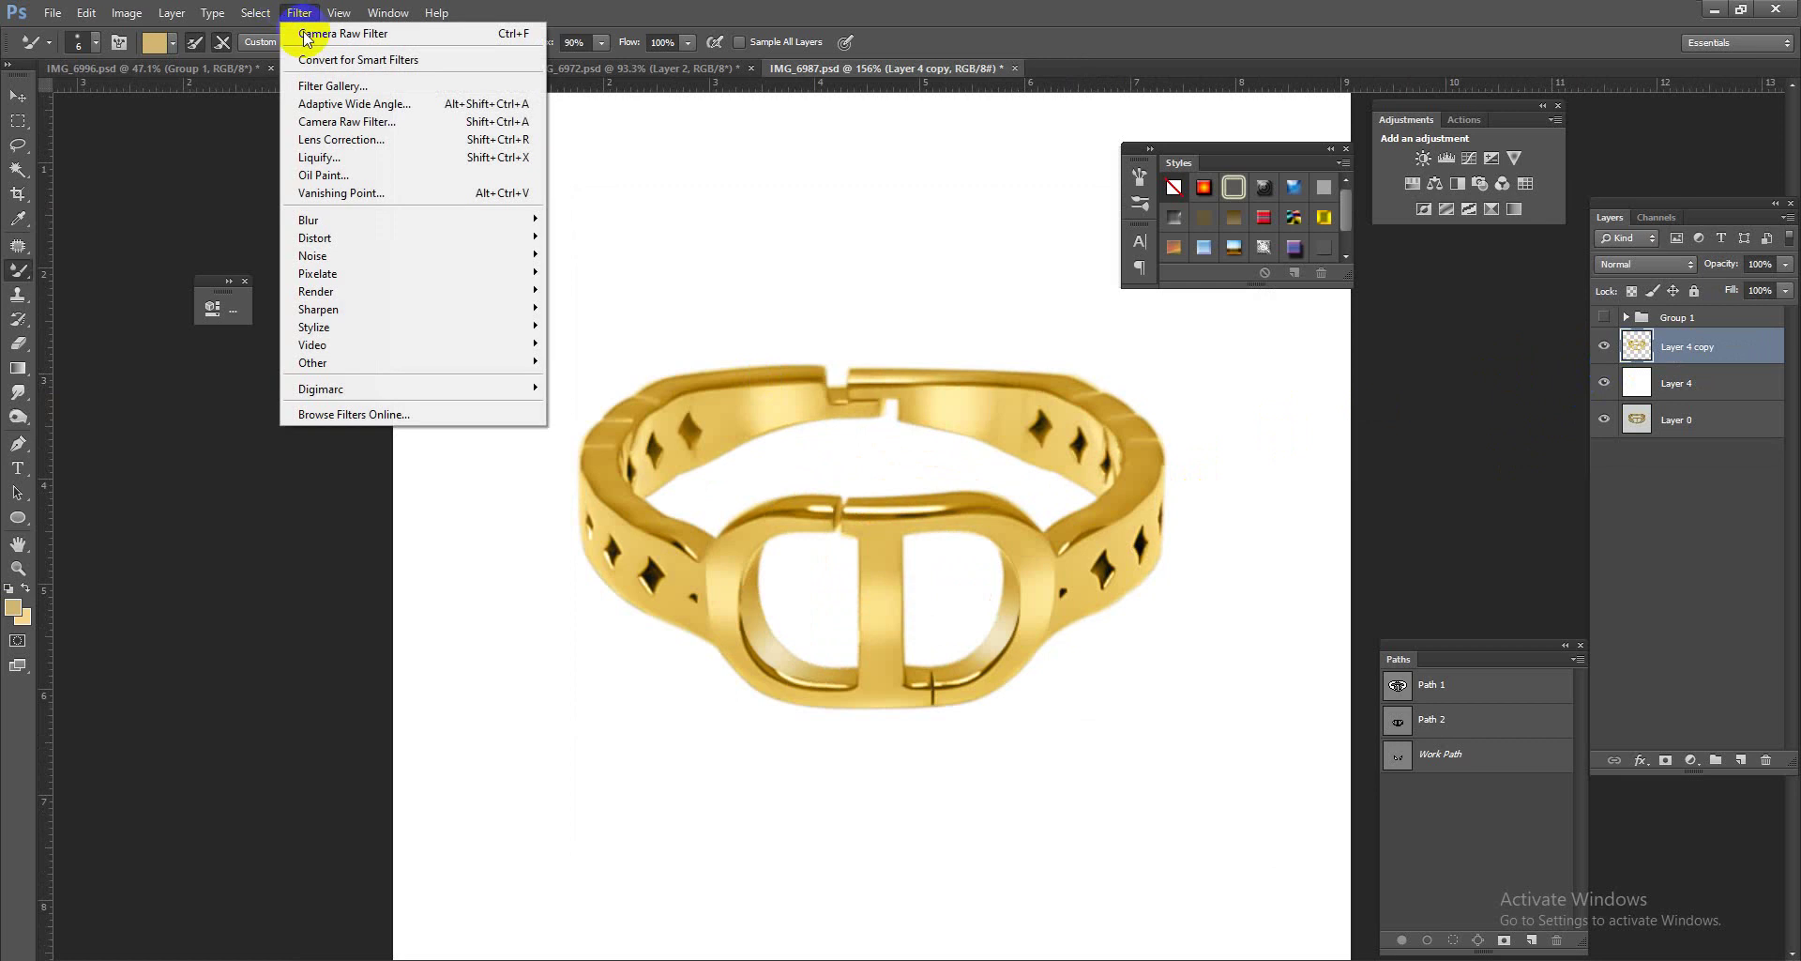
pyautogui.moveTo(318, 308)
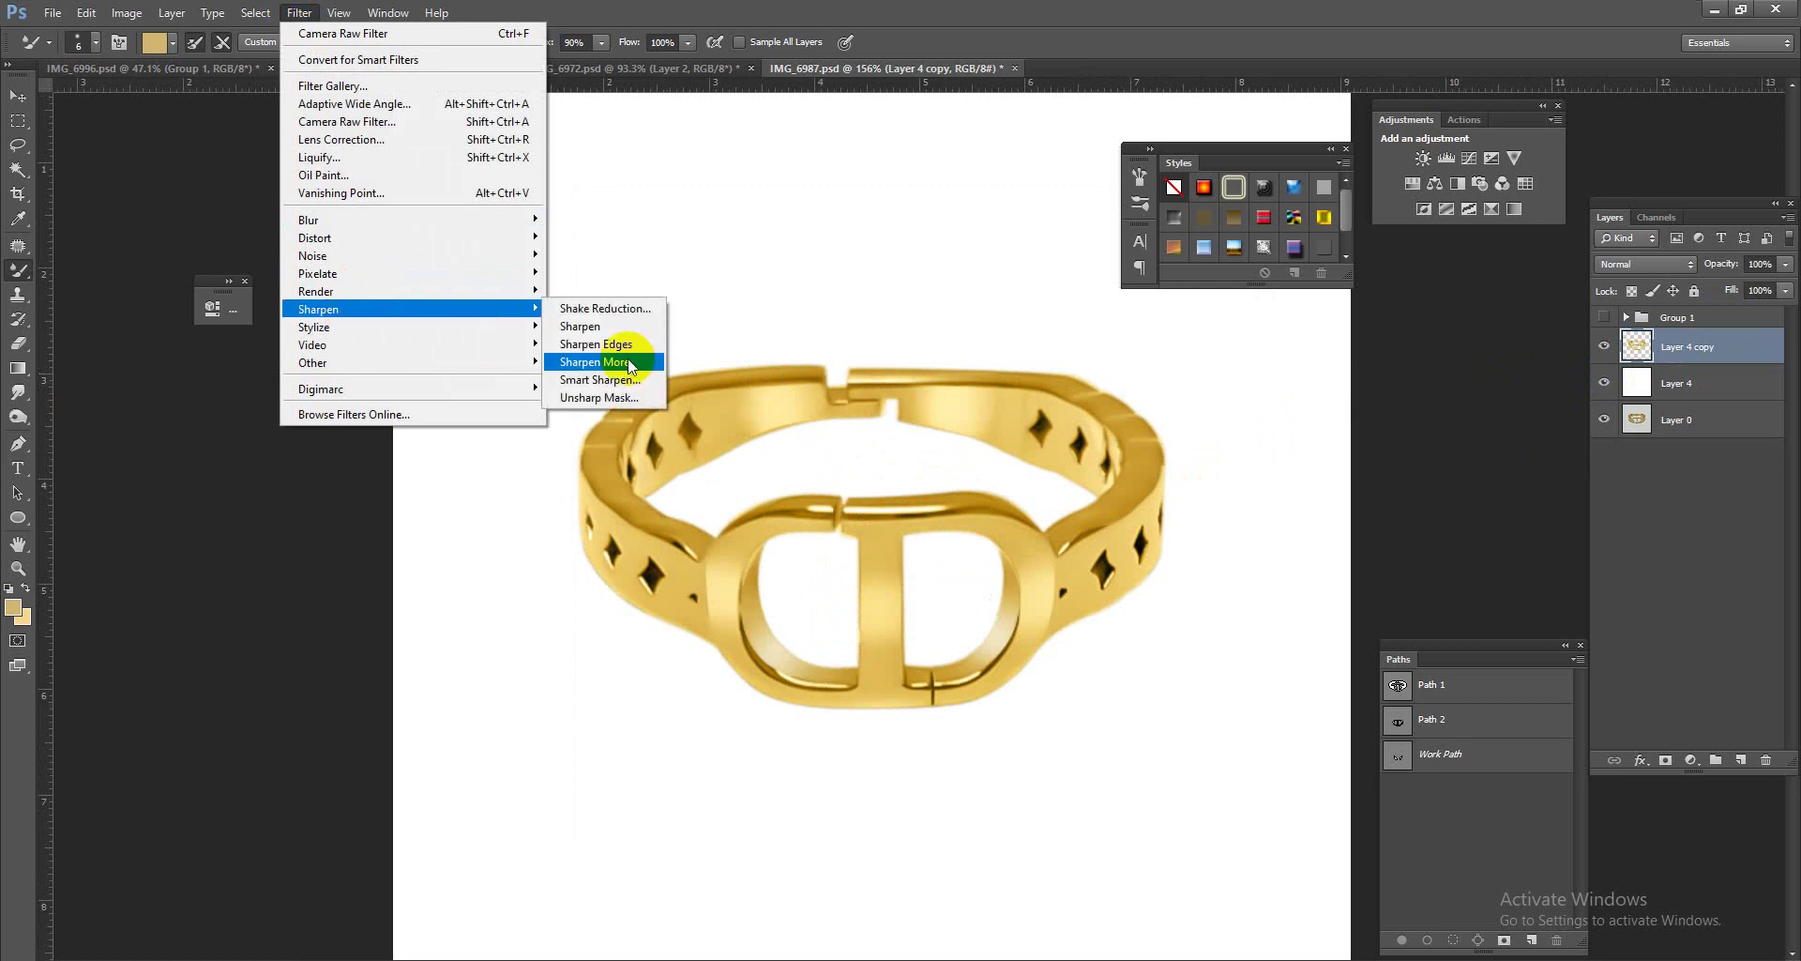
pyautogui.click(628, 366)
pyautogui.moveTo(985, 563)
pyautogui.mouseDown()
pyautogui.moveTo(1085, 603)
pyautogui.moveTo(855, 460)
pyautogui.moveTo(1014, 553)
pyautogui.mouseUp()
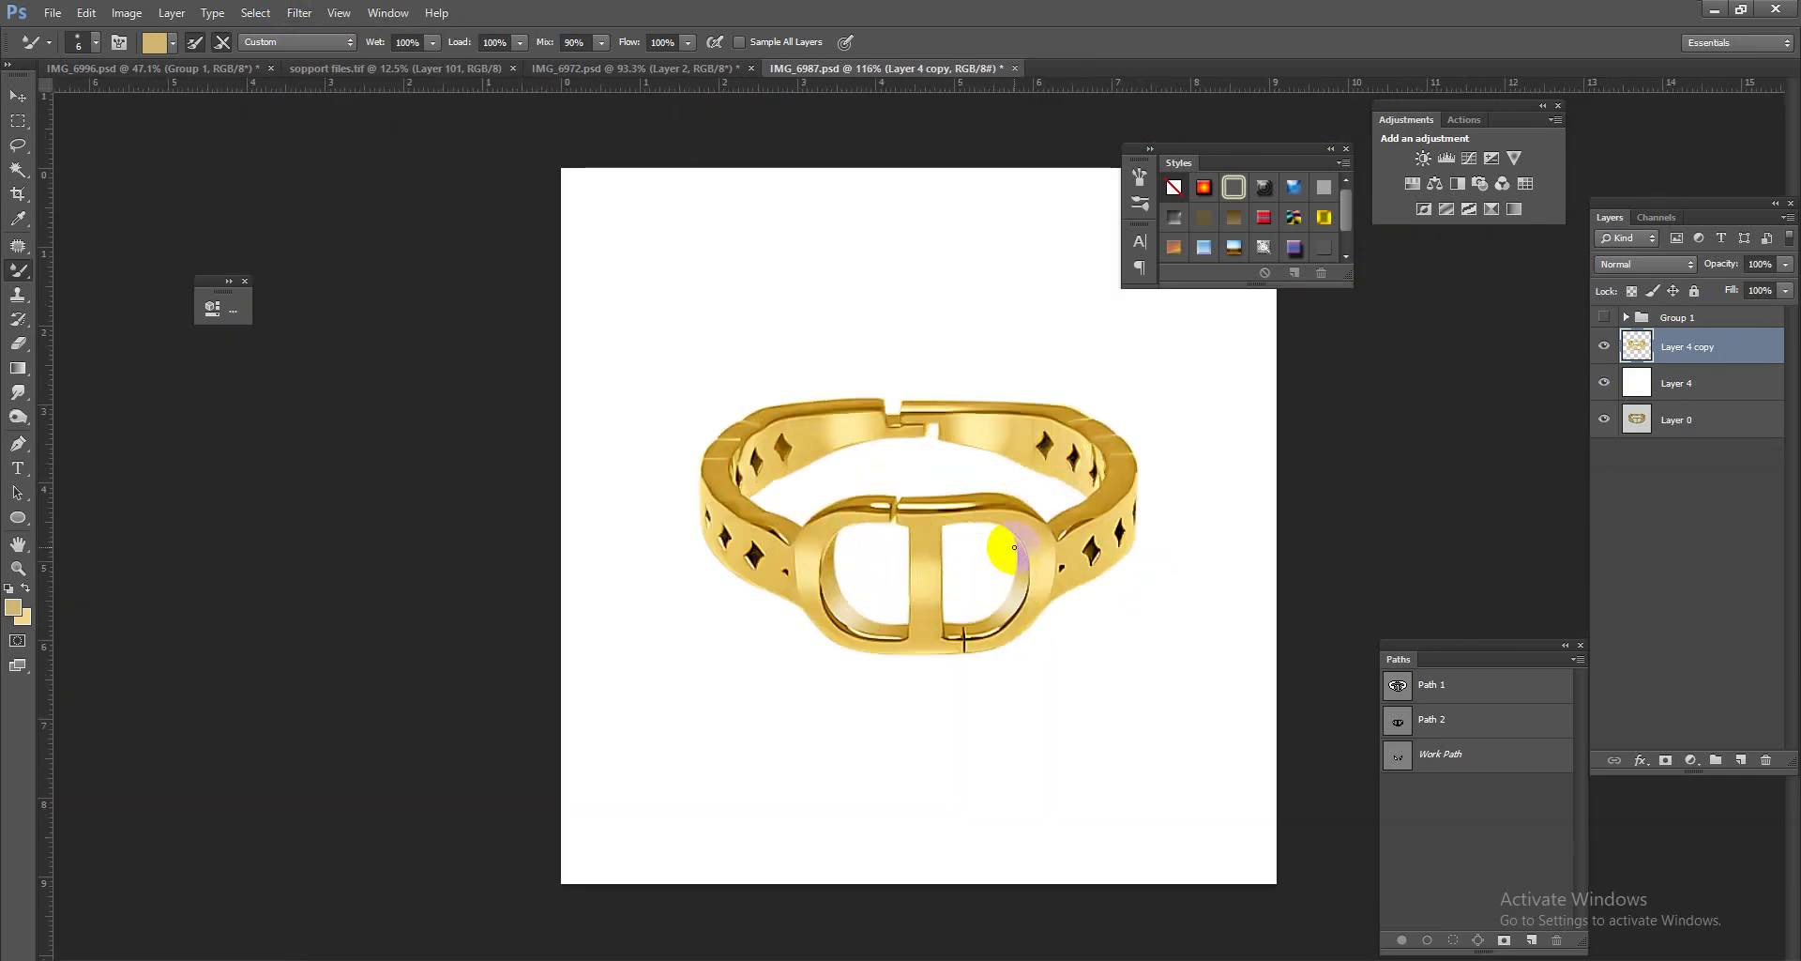
pyautogui.moveTo(996, 554)
pyautogui.mouseDown()
pyautogui.moveTo(967, 592)
pyautogui.moveTo(908, 537)
pyautogui.mouseUp()
pyautogui.moveTo(1085, 583); pyautogui.dragTo(1415, 595)
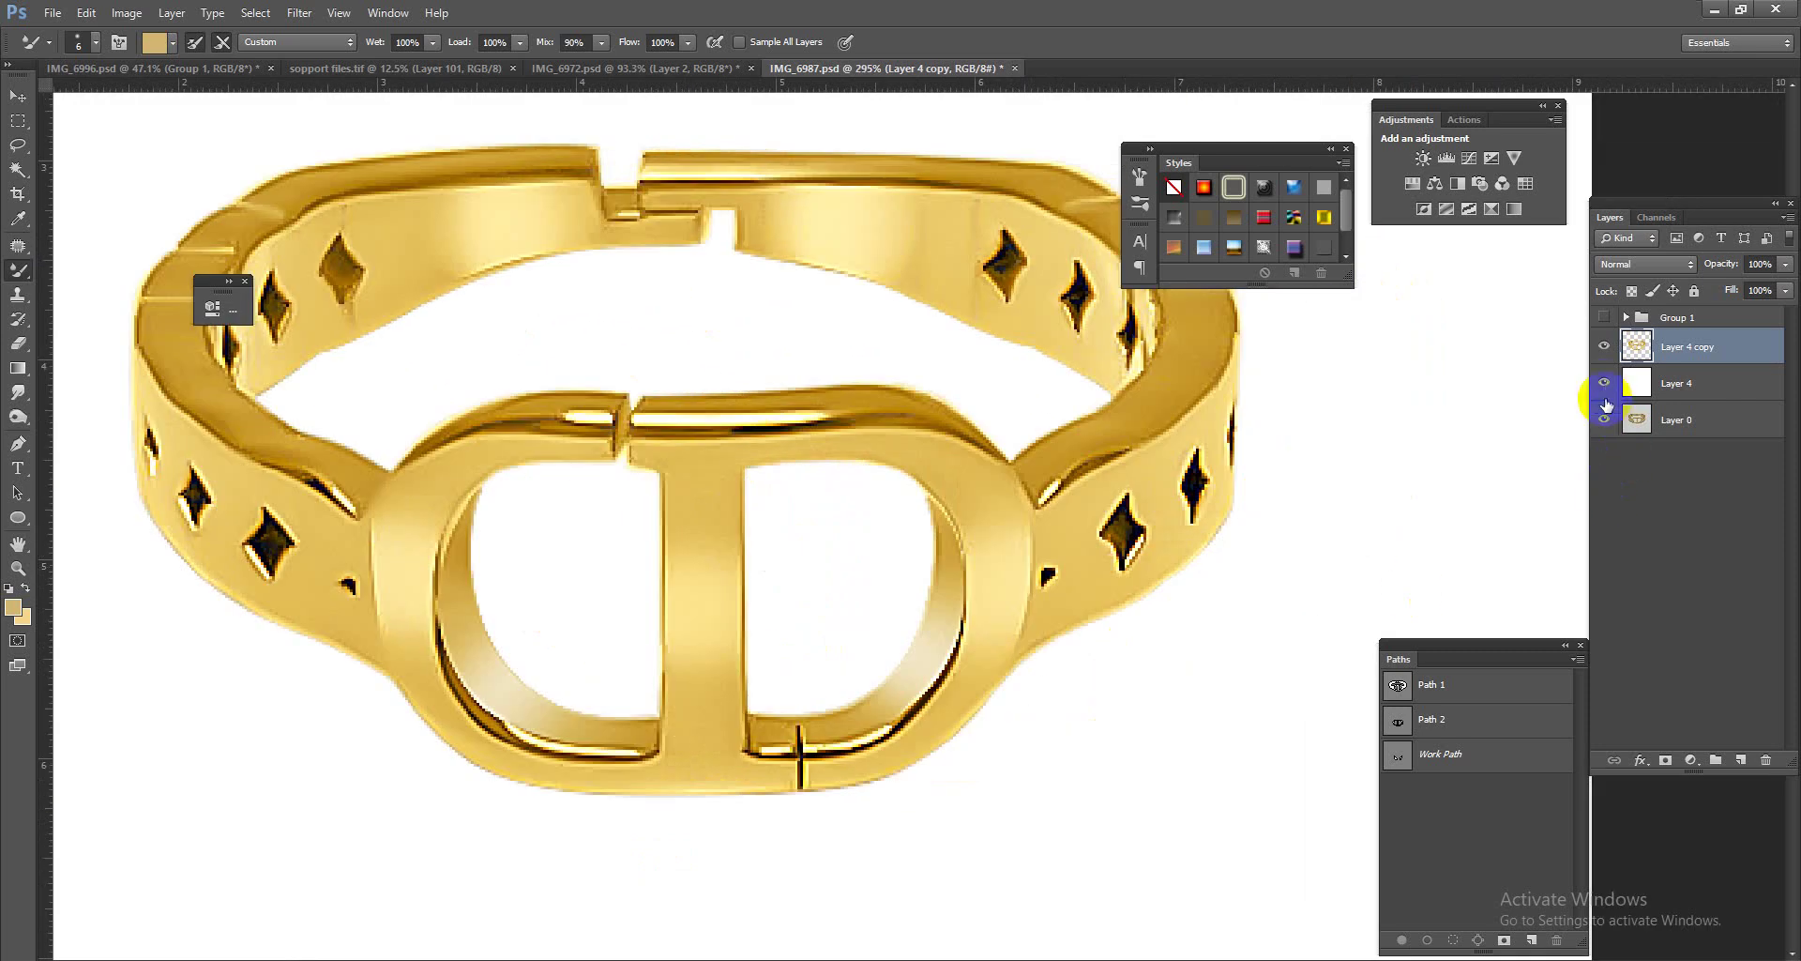
# Step: Hide the white backdrop Layer 4 to show the original photo and zoom in on the ring
pyautogui.click(1604, 346)
pyautogui.hotkey('ctrl', '0')
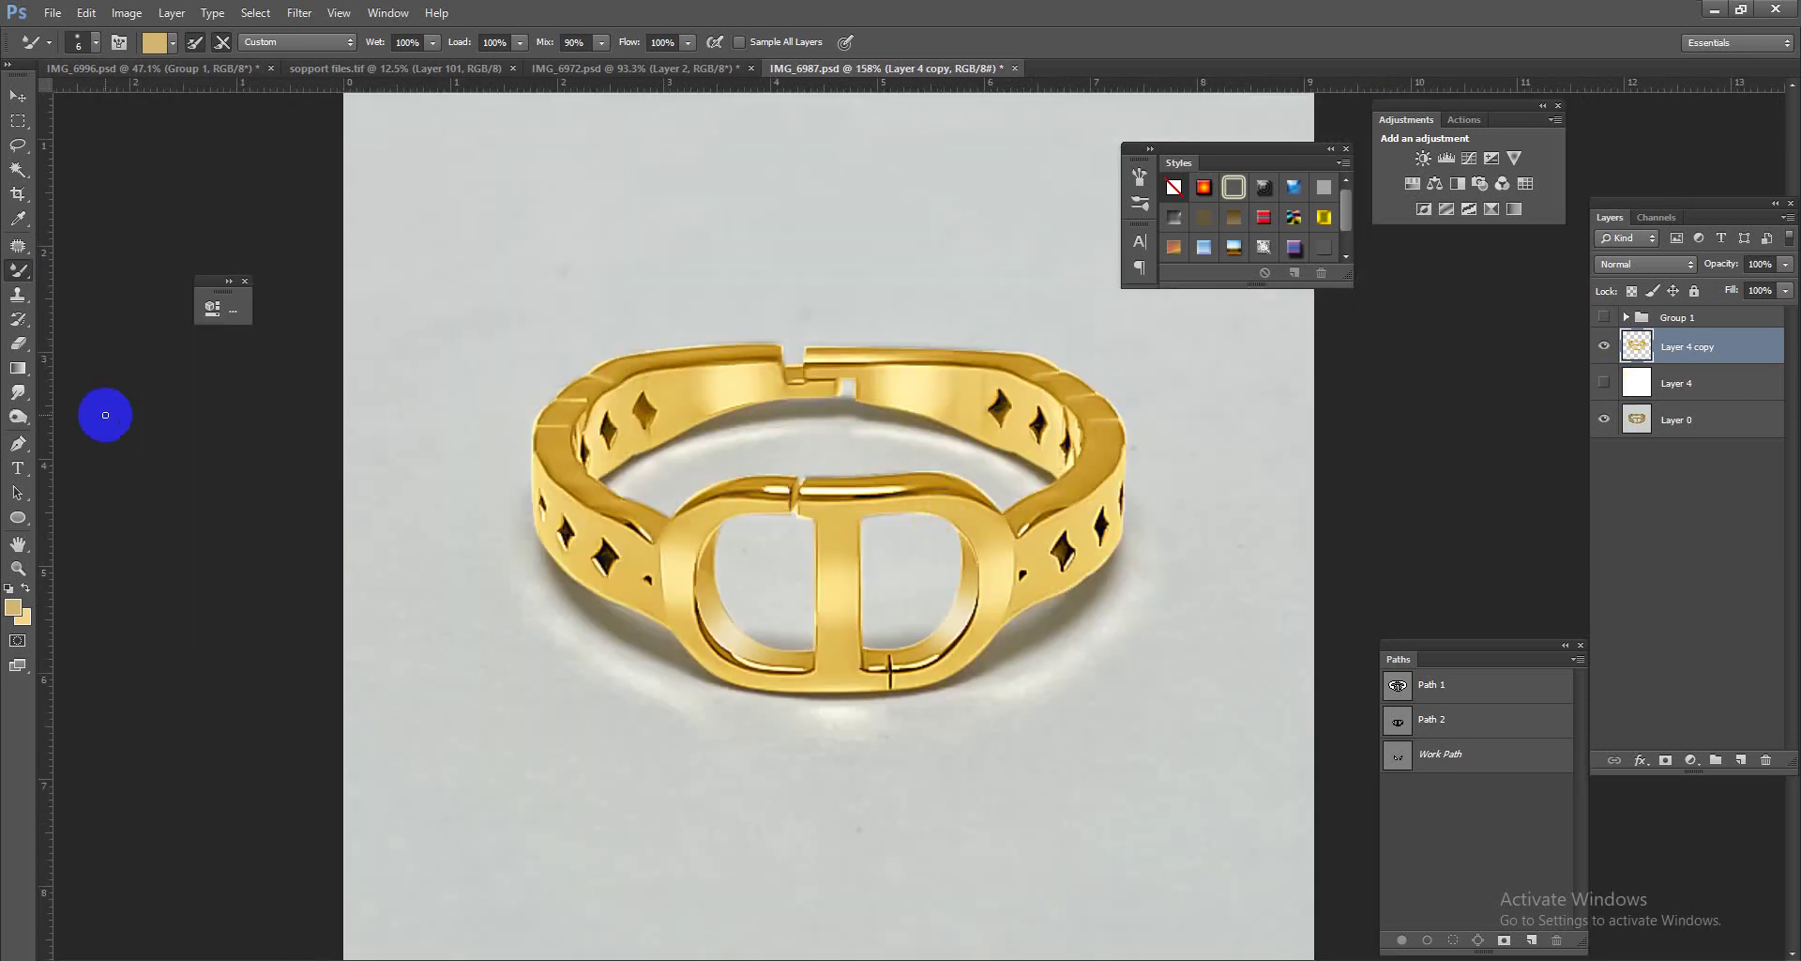
pyautogui.click(13, 441)
pyautogui.moveTo(1037, 510); pyautogui.dragTo(1125, 568)
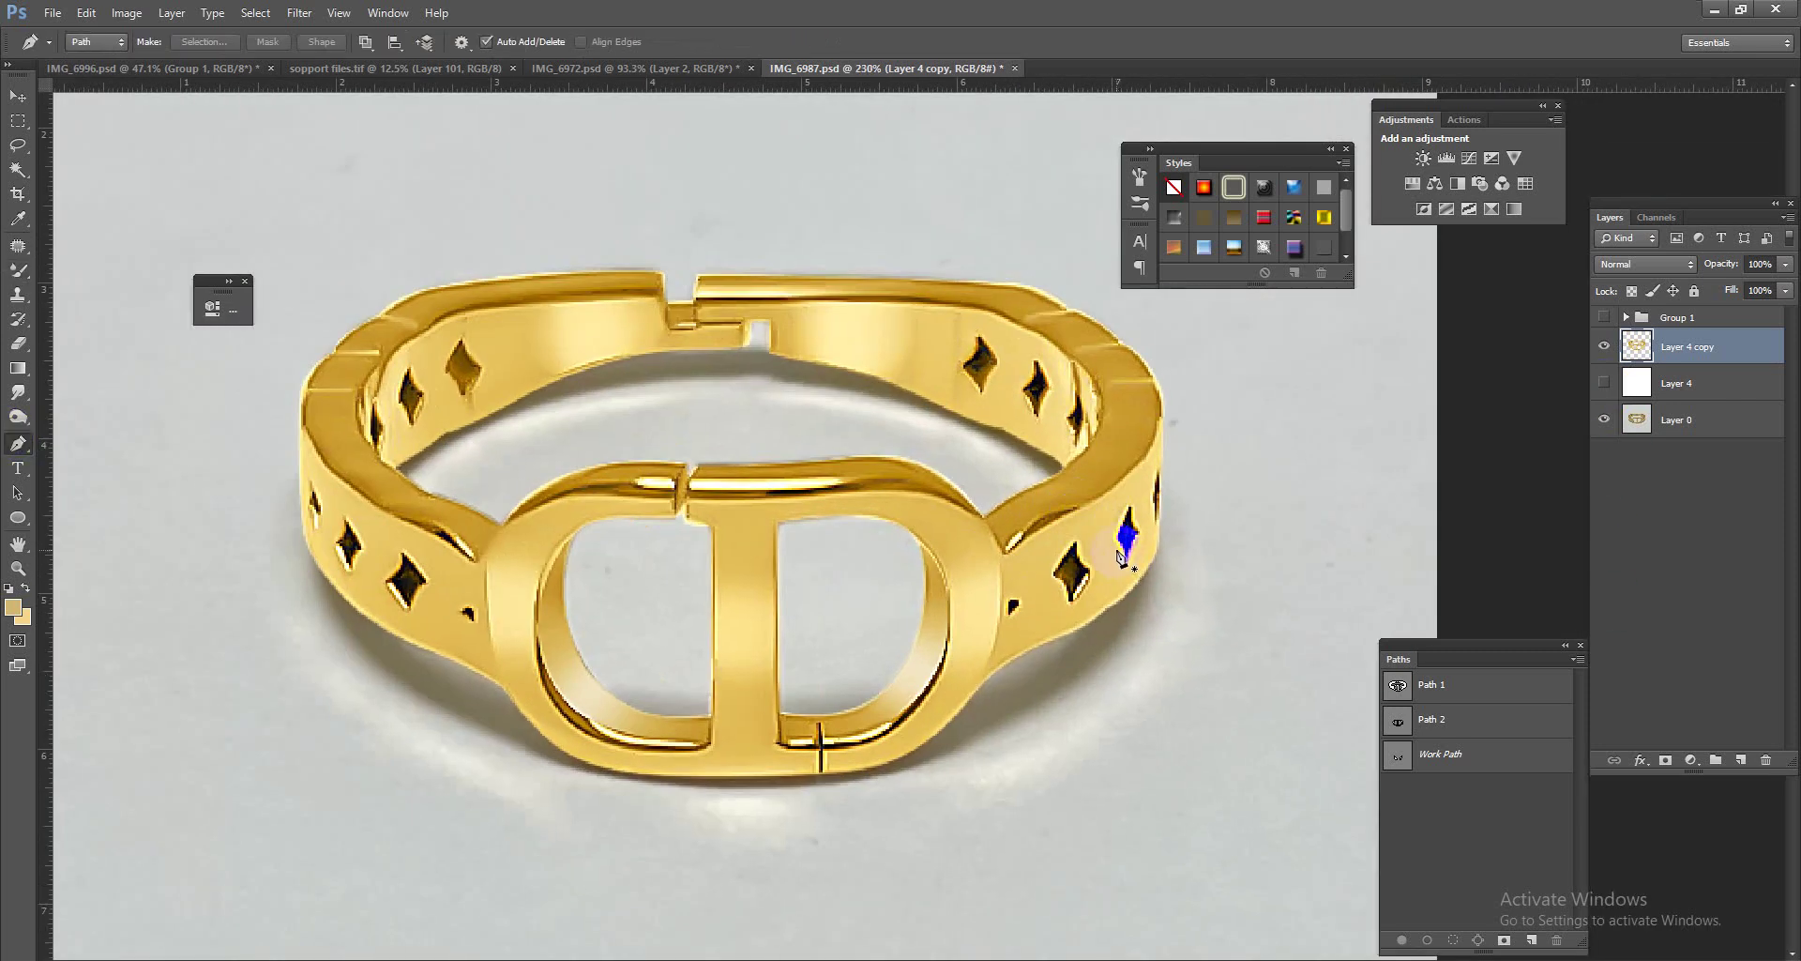
# Step: Pen-trace a closed path around the ring and its shadow, then load it as a selection
pyautogui.moveTo(1091, 661); pyautogui.dragTo(993, 701)
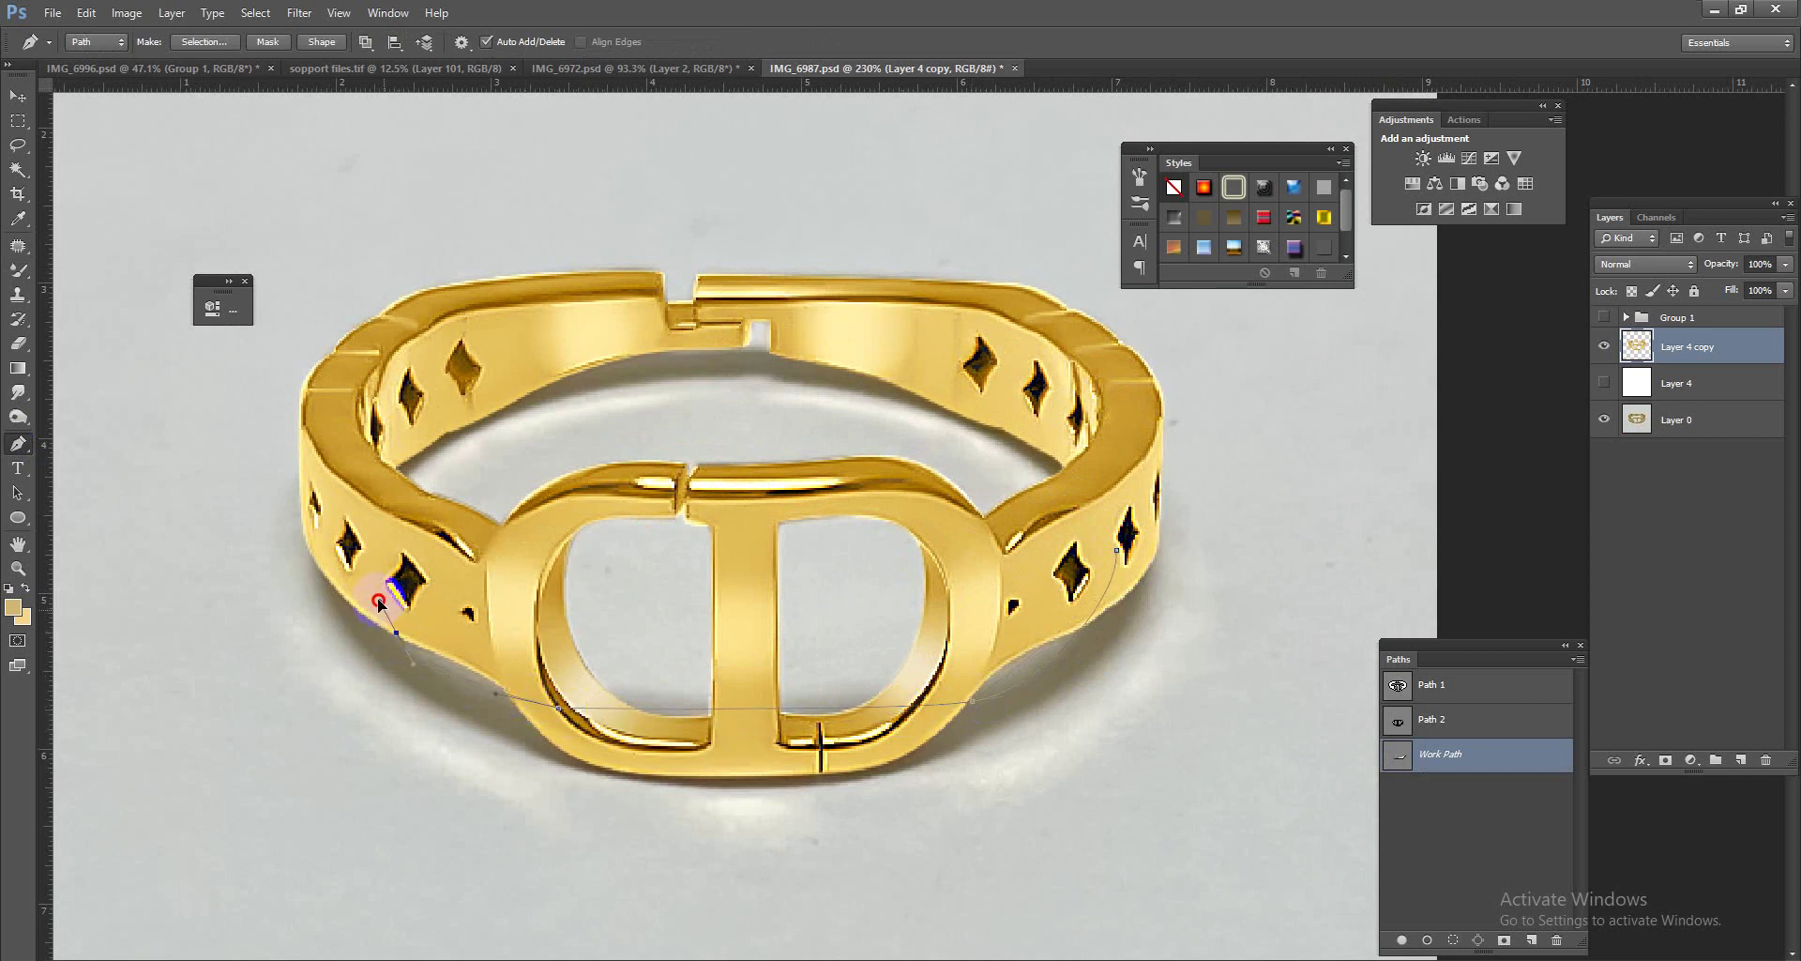
pyautogui.moveTo(367, 592); pyautogui.dragTo(363, 585)
pyautogui.moveTo(487, 429); pyautogui.dragTo(621, 366)
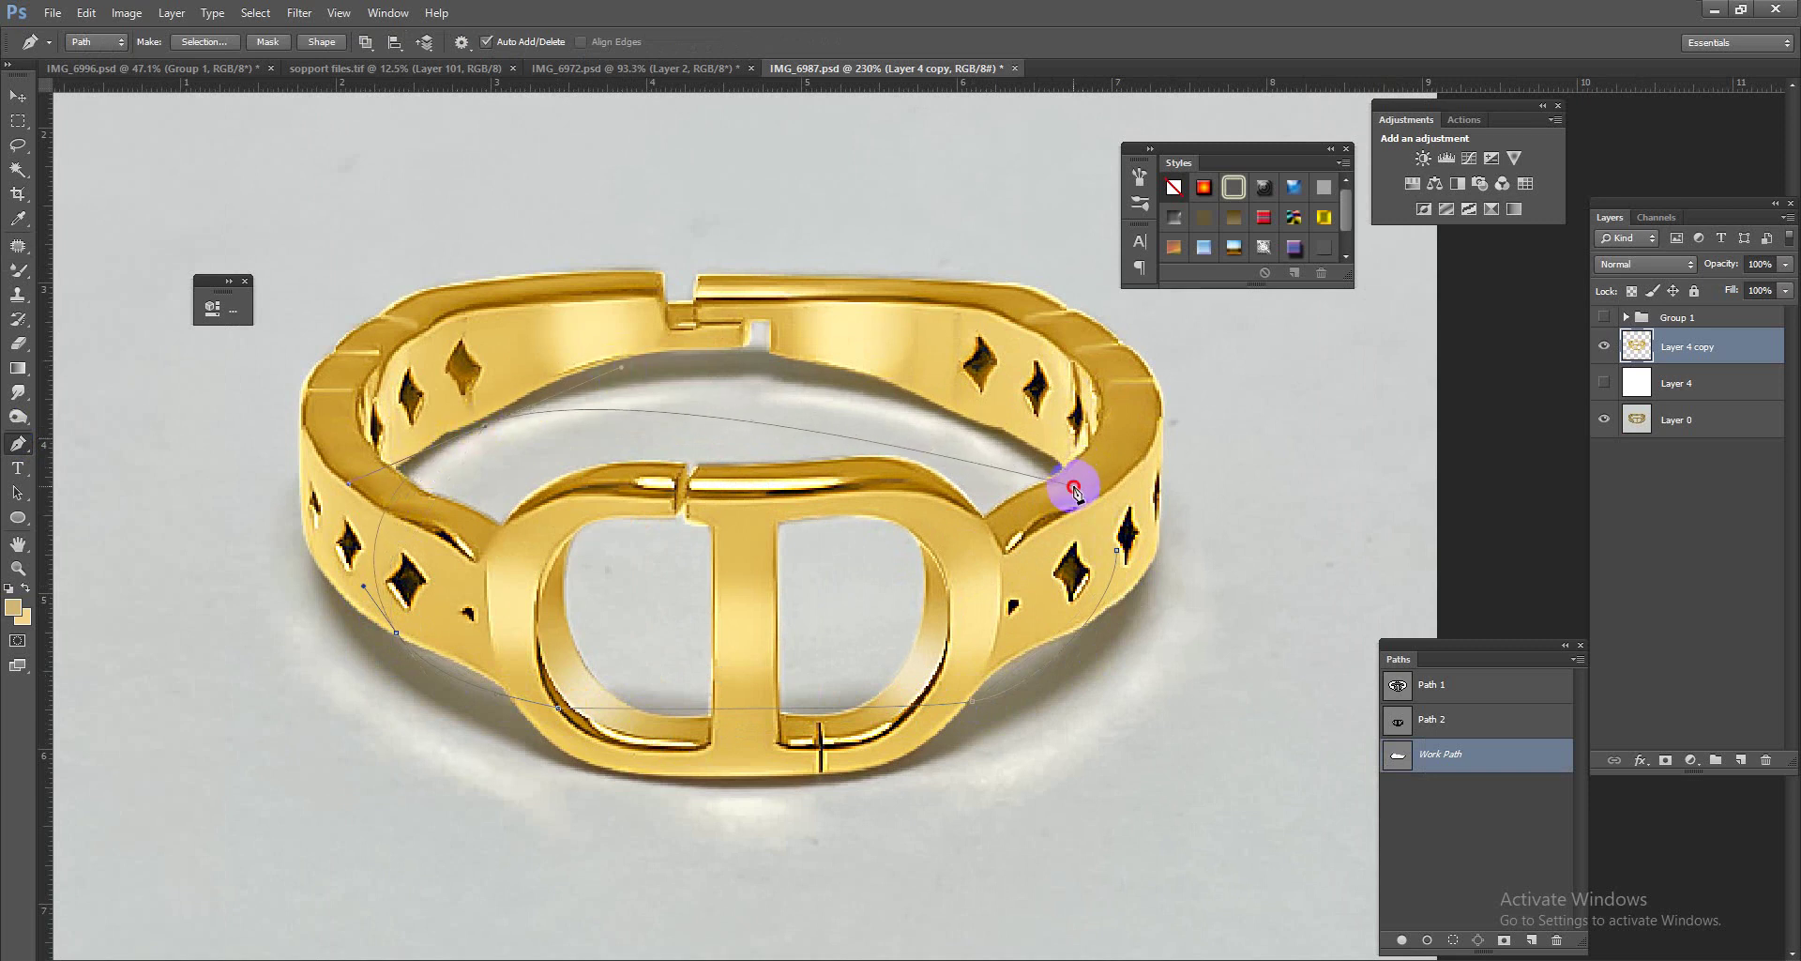
pyautogui.moveTo(1075, 488)
pyautogui.mouseDown()
pyautogui.moveTo(1308, 634)
pyautogui.moveTo(1124, 538)
pyautogui.mouseUp()
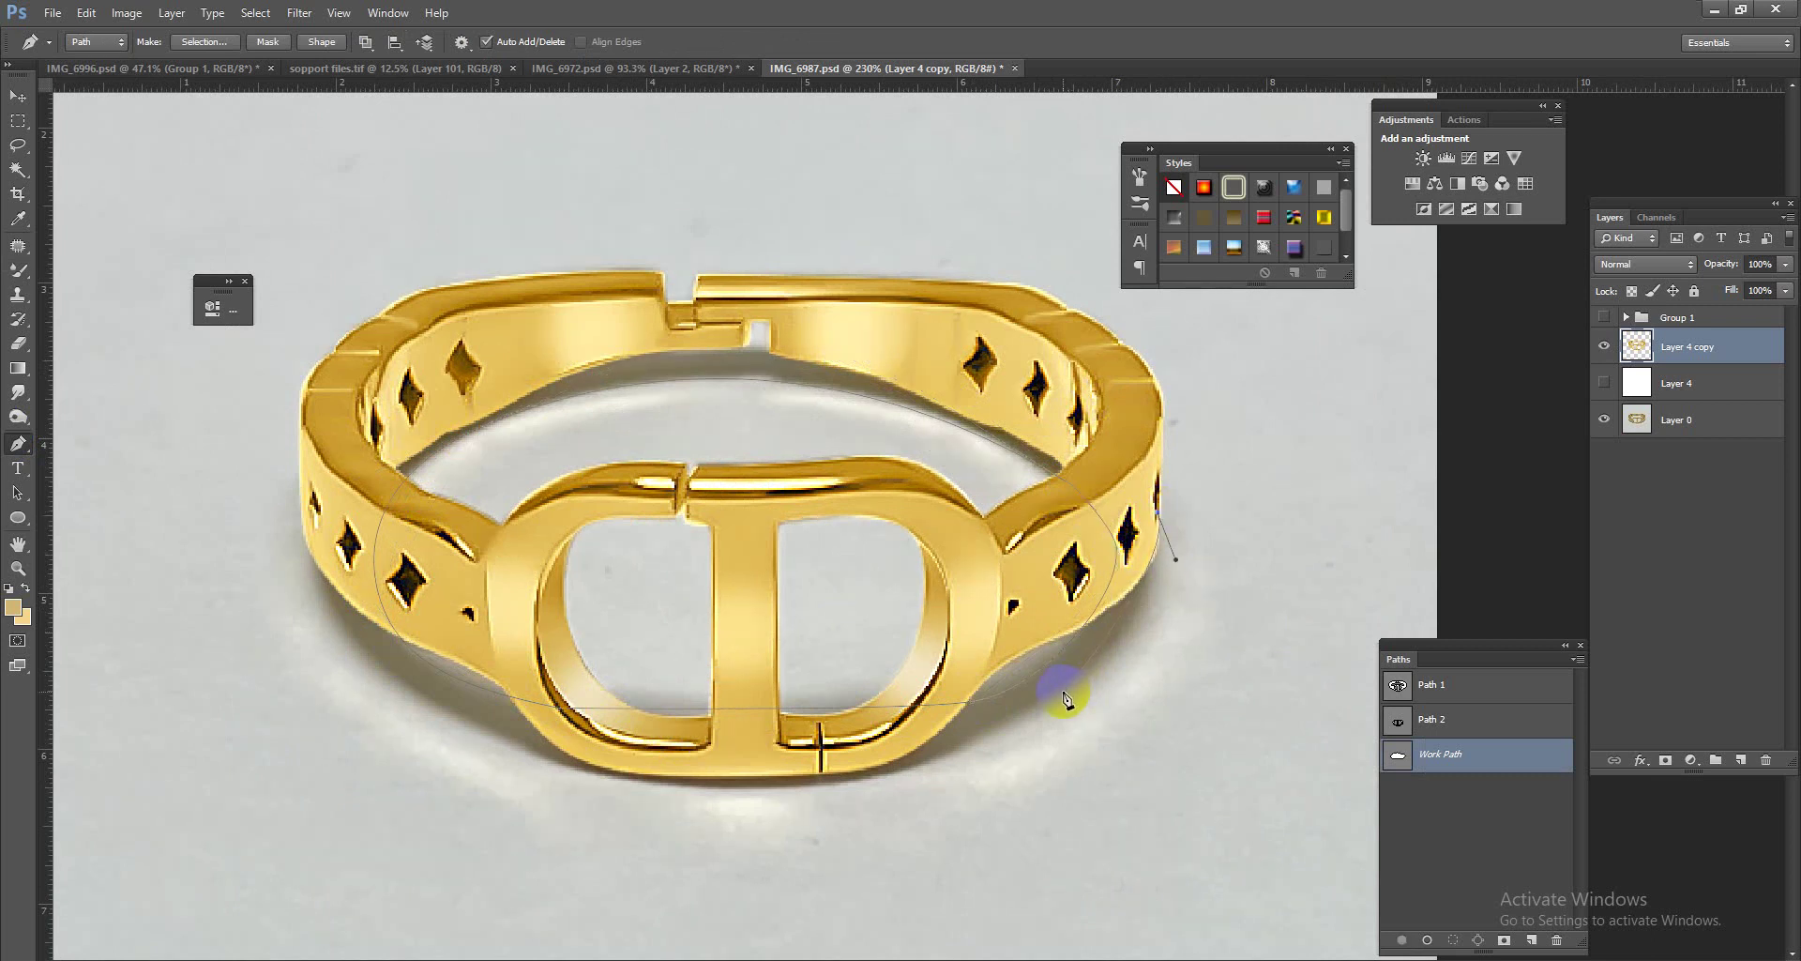
pyautogui.moveTo(1064, 694); pyautogui.dragTo(993, 744)
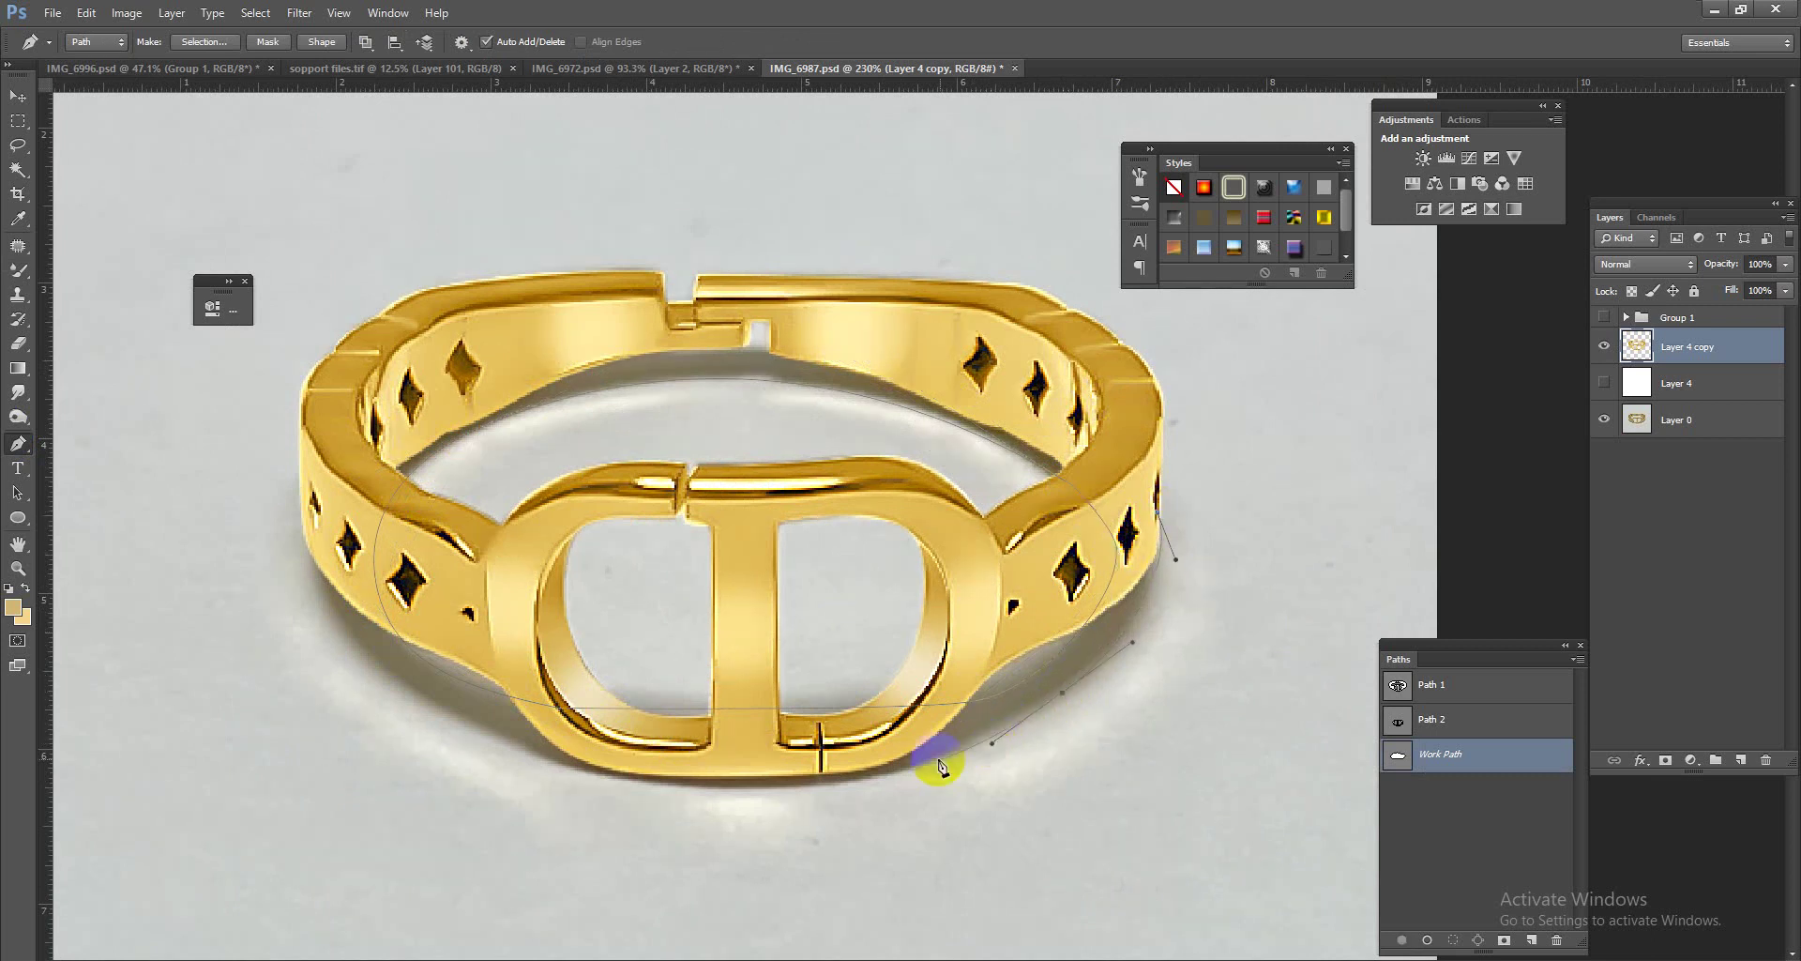
pyautogui.click(898, 779)
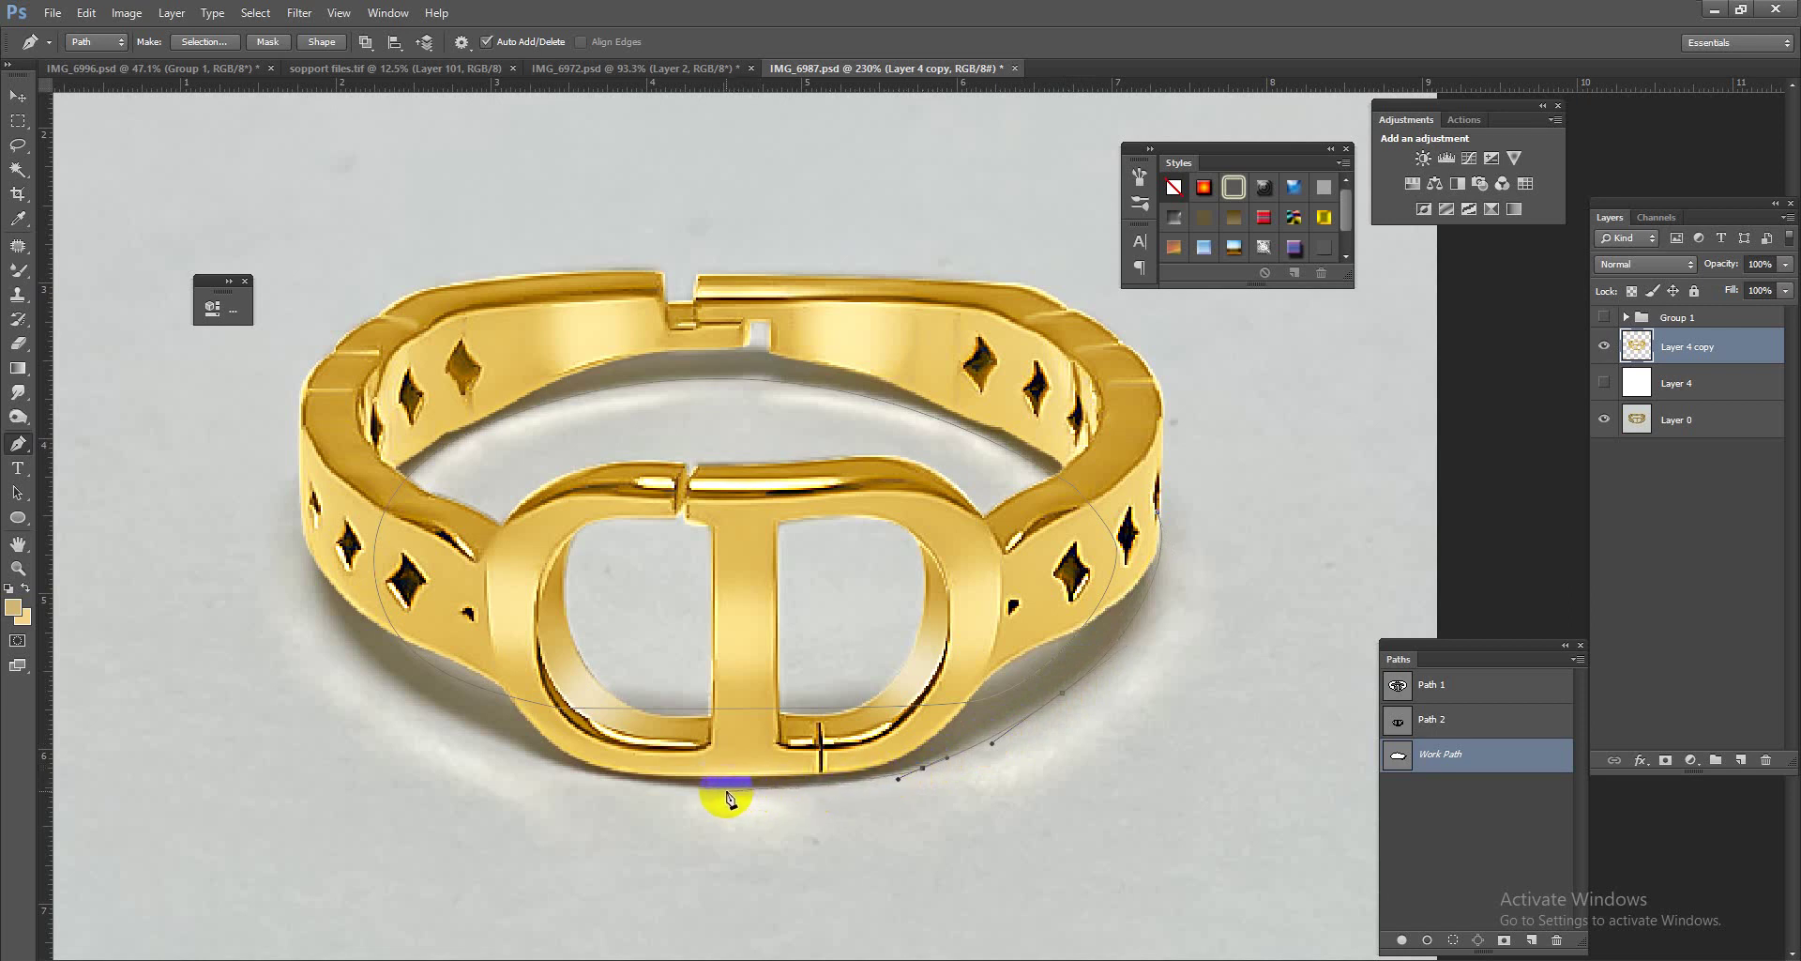
pyautogui.moveTo(660, 791); pyautogui.dragTo(660, 791)
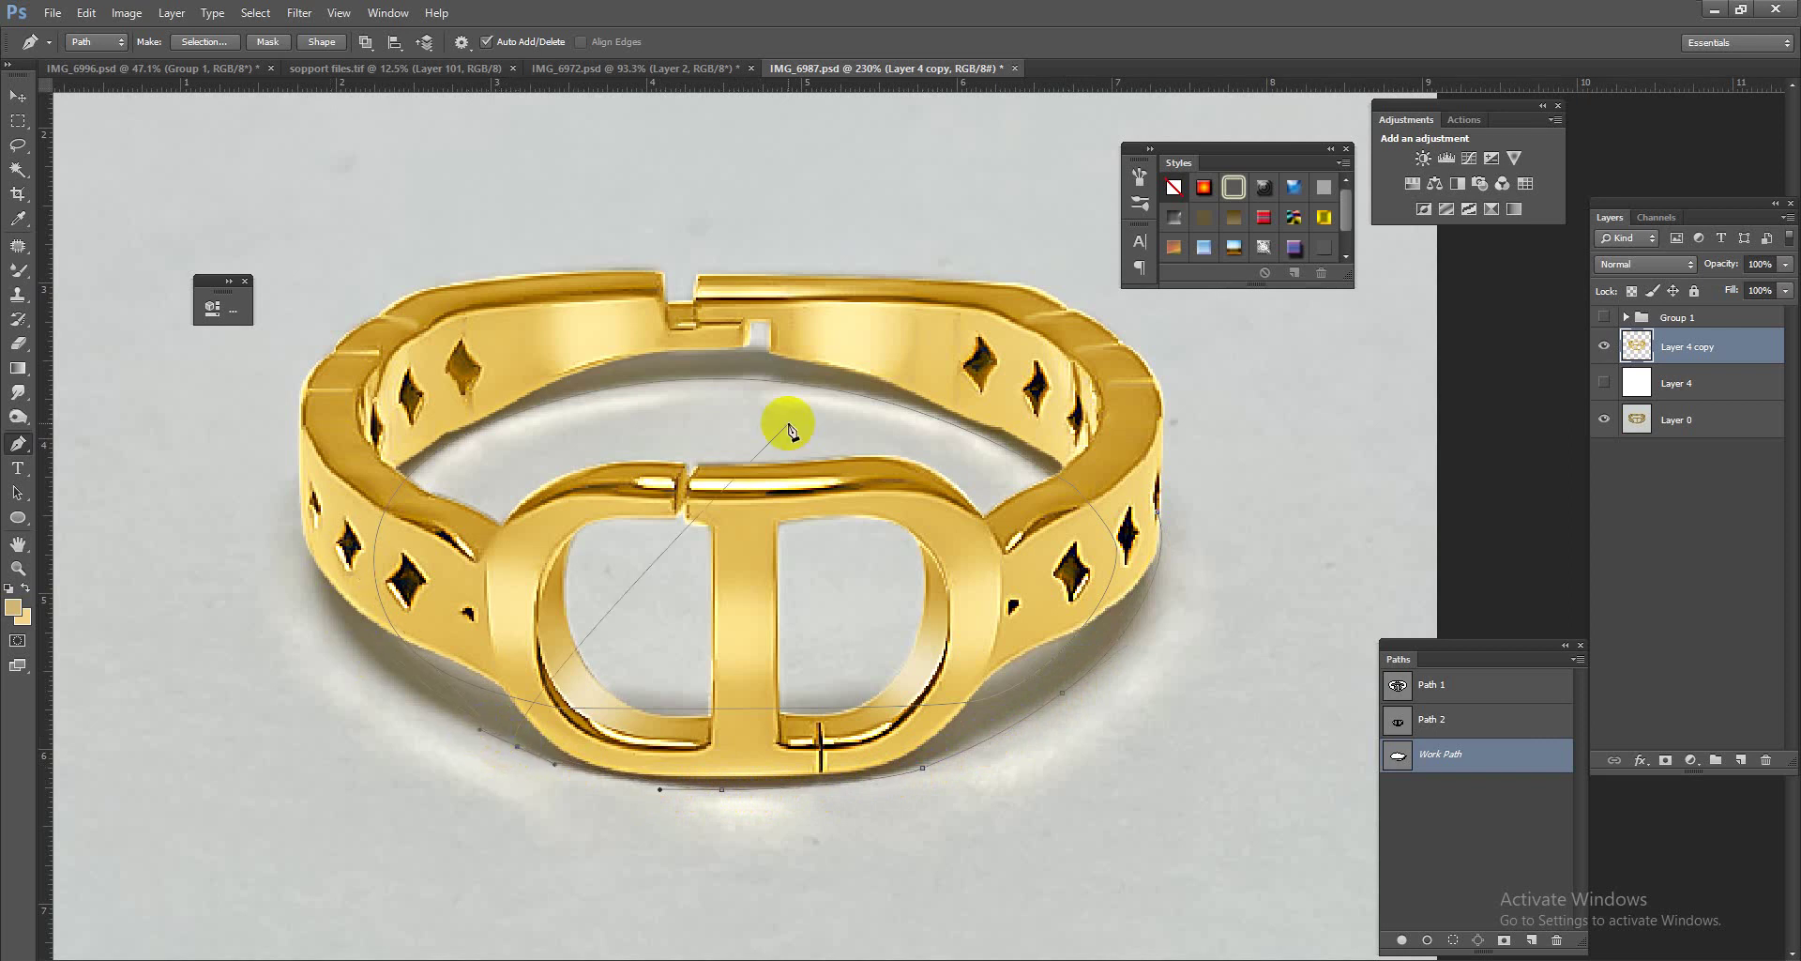
pyautogui.moveTo(324, 473); pyautogui.dragTo(334, 388)
pyautogui.moveTo(811, 345); pyautogui.dragTo(1010, 363)
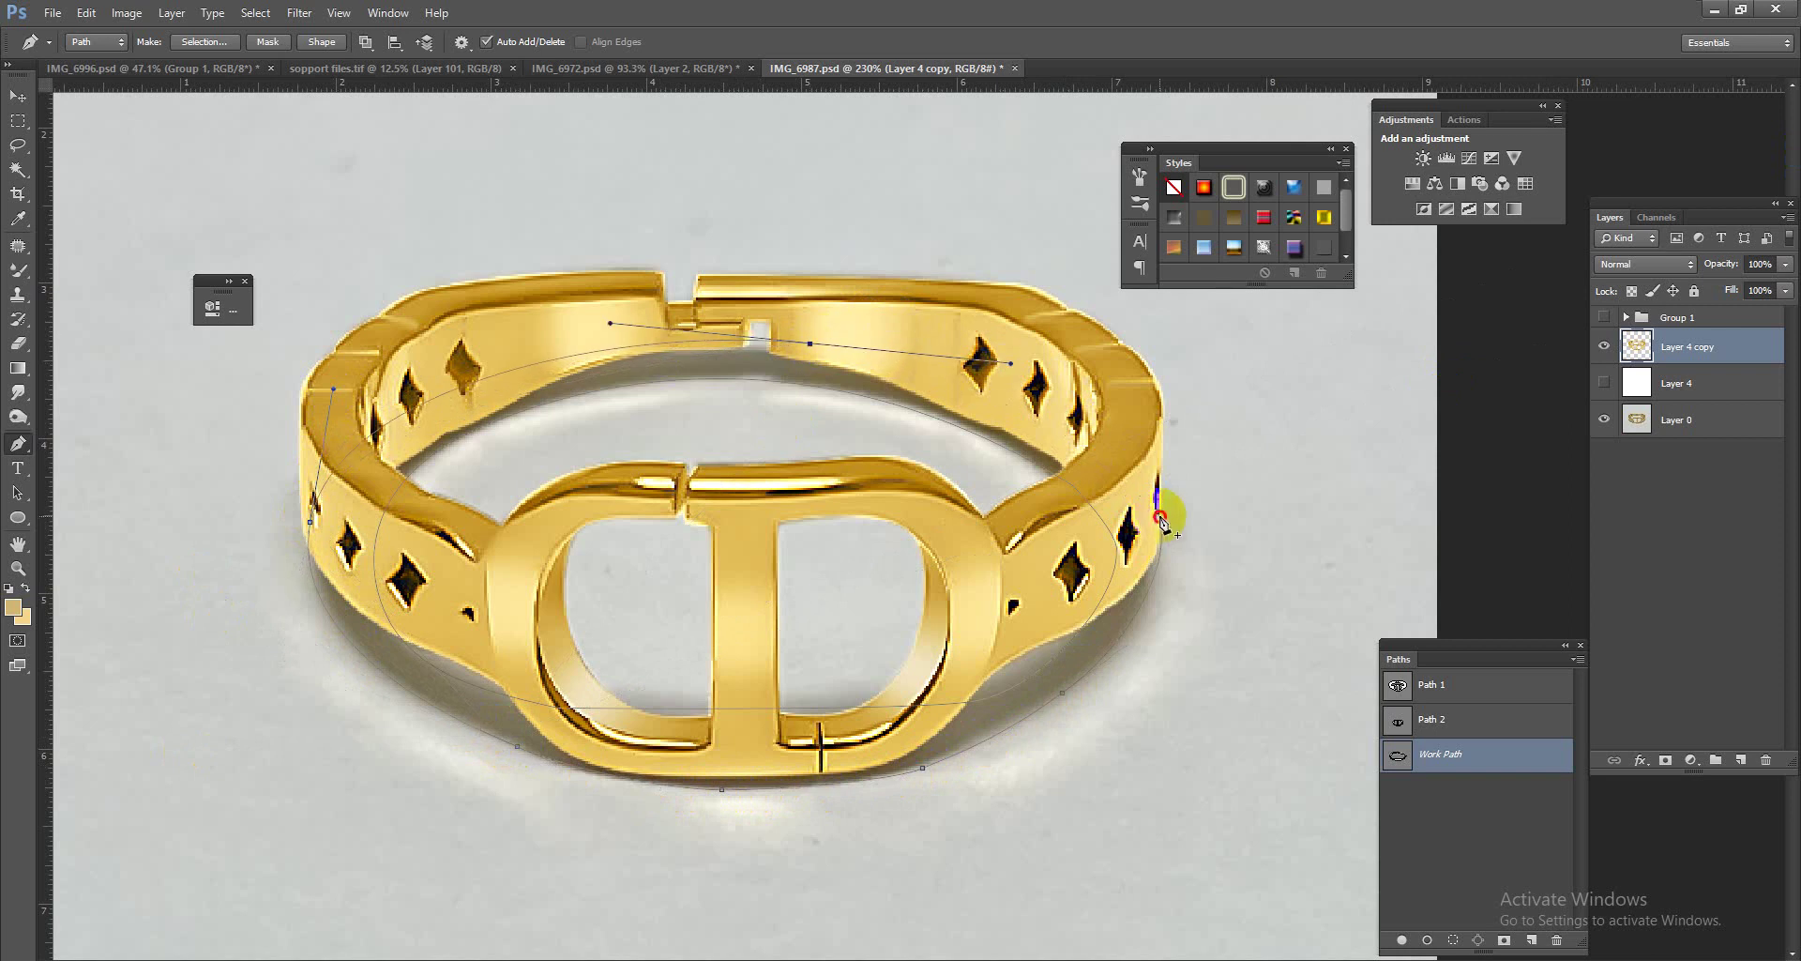
pyautogui.moveTo(1169, 532); pyautogui.dragTo(1163, 528)
pyautogui.hotkey('ctrl', 'Return')
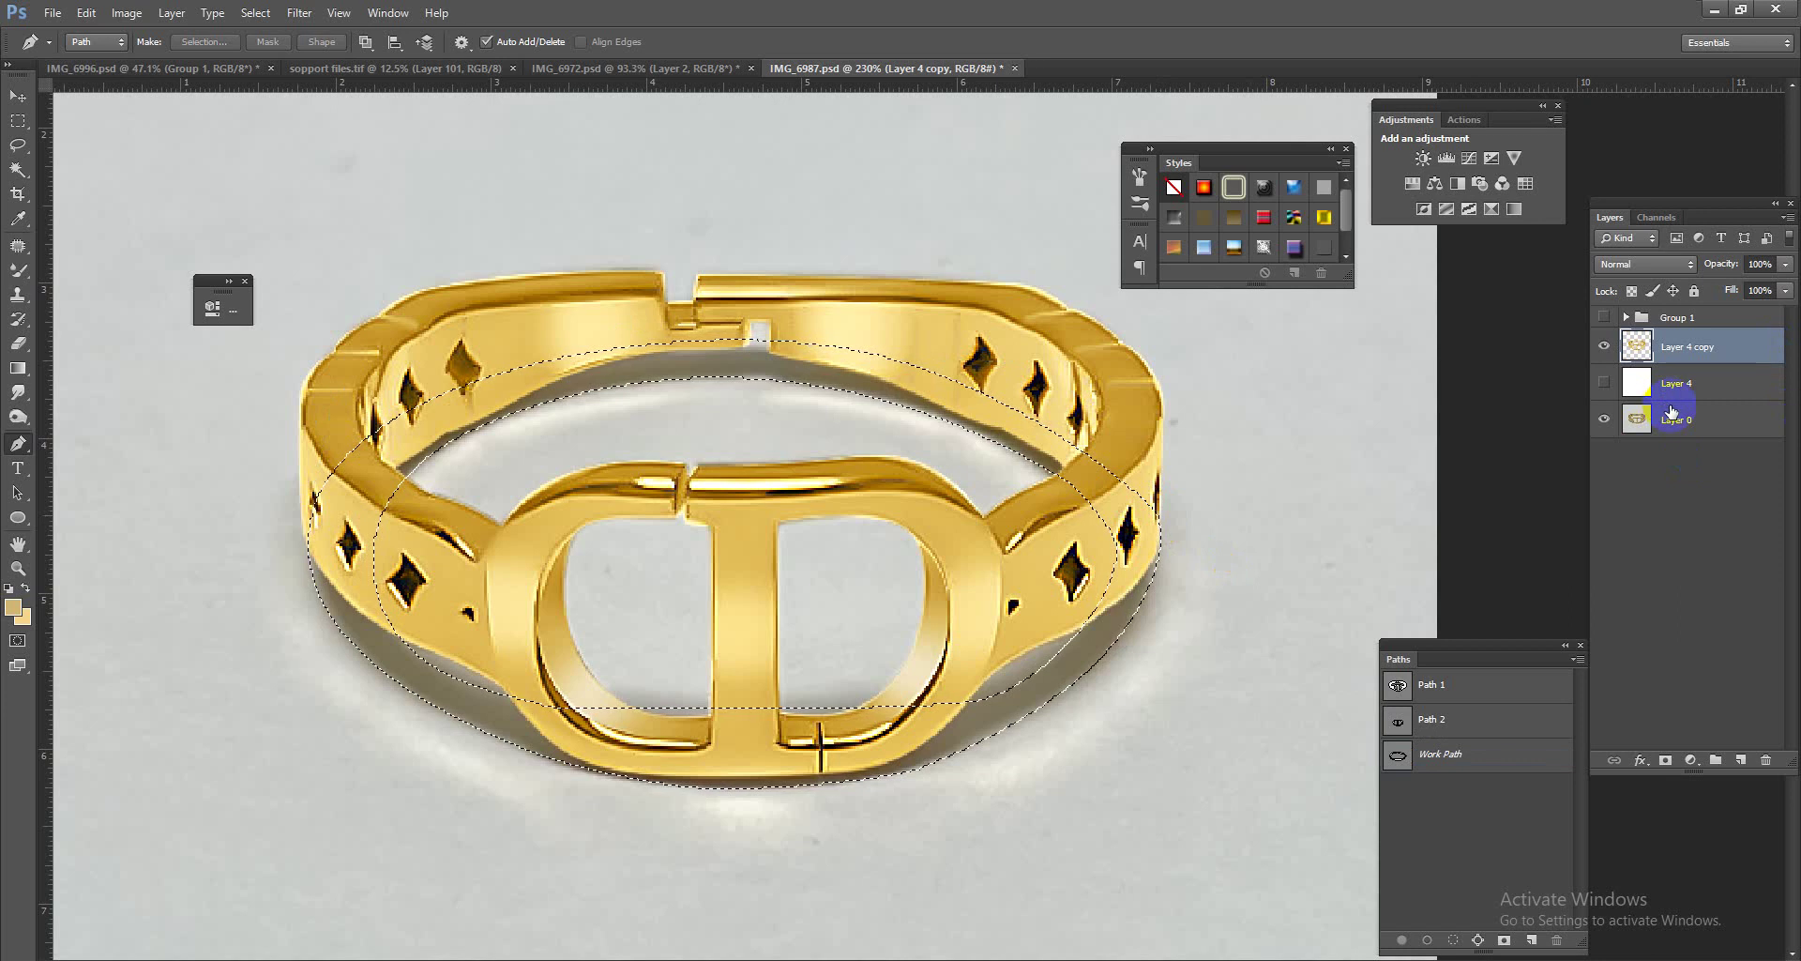
# Step: Copy the shadow from Layer 0 to a new Layer 5 below Layer 4 copy, and show Layer 4 again
pyautogui.click(1673, 419)
pyautogui.hotkey('ctrl', 'j')
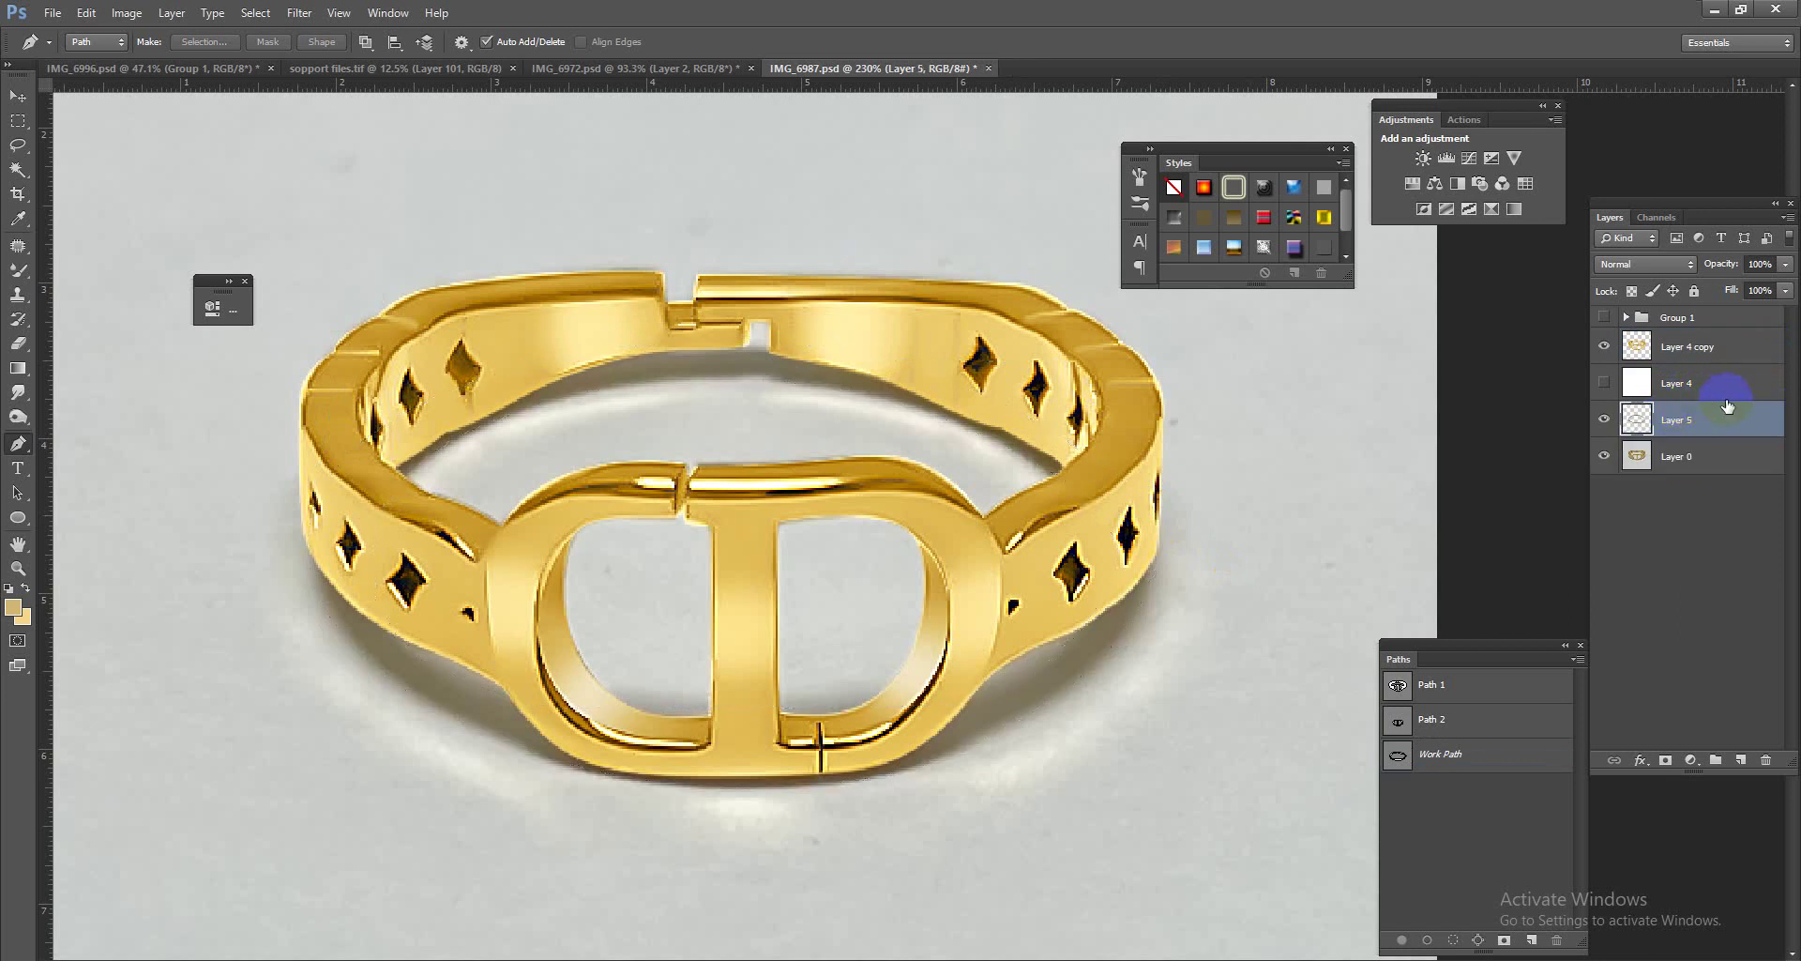
pyautogui.moveTo(1728, 409); pyautogui.dragTo(1726, 343)
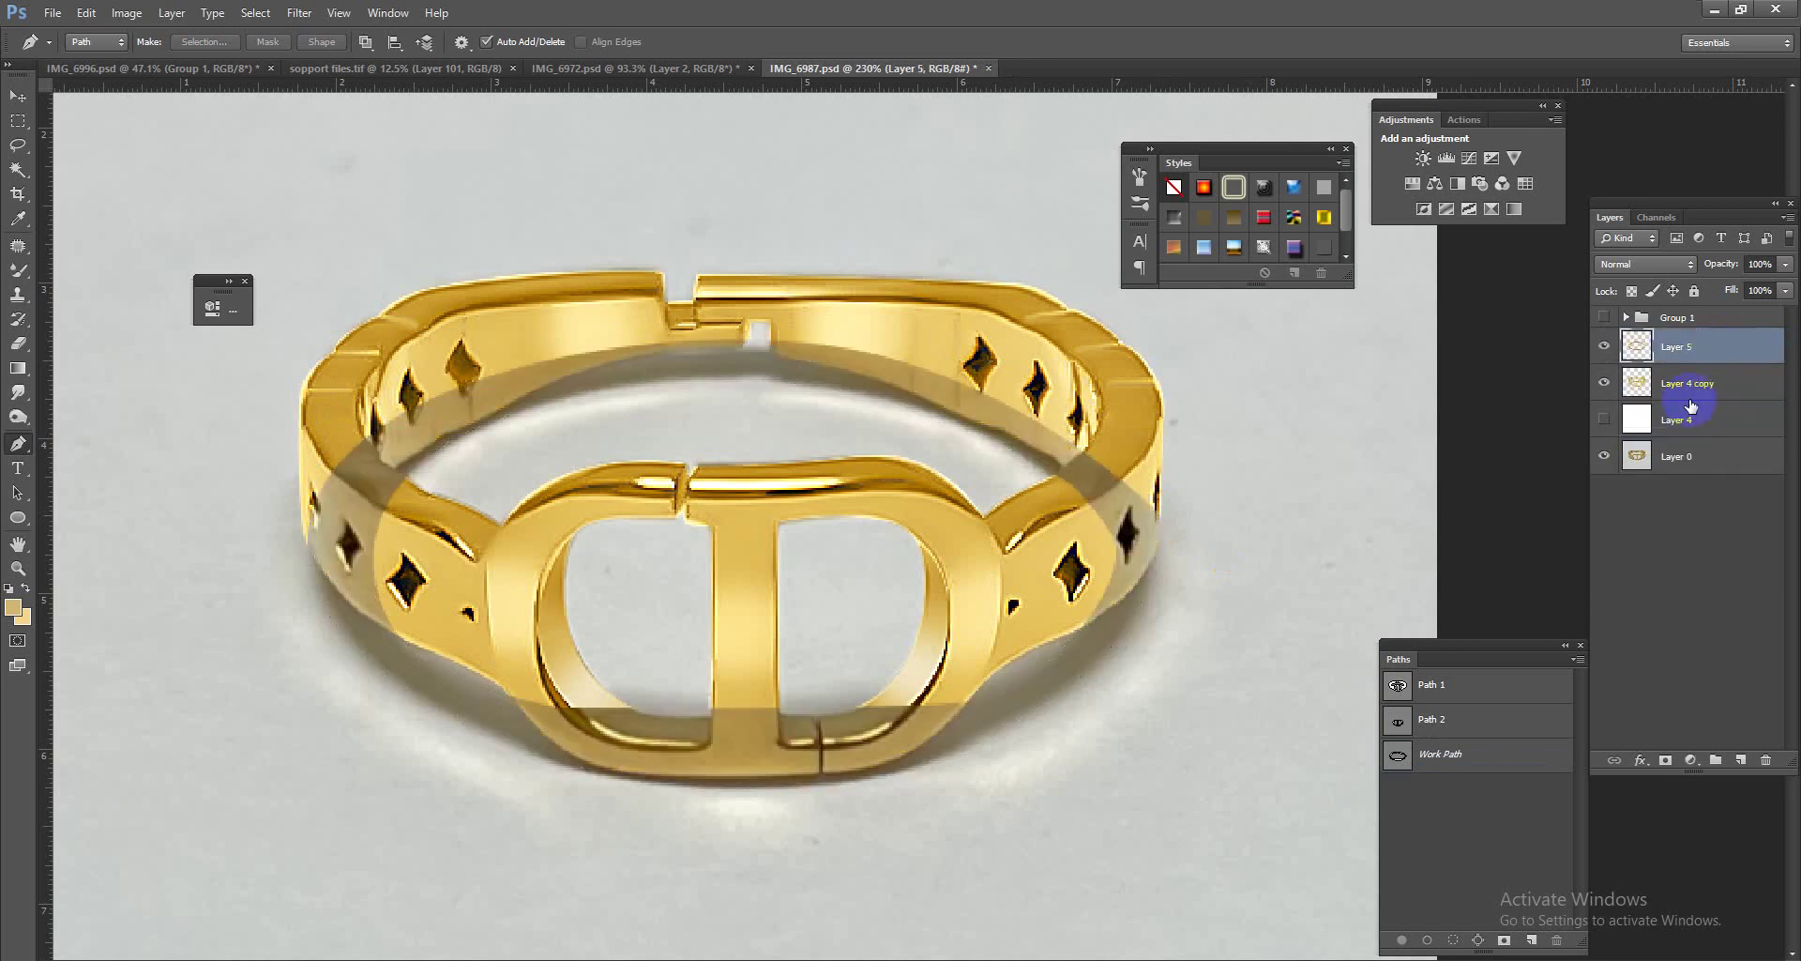
pyautogui.click(1606, 420)
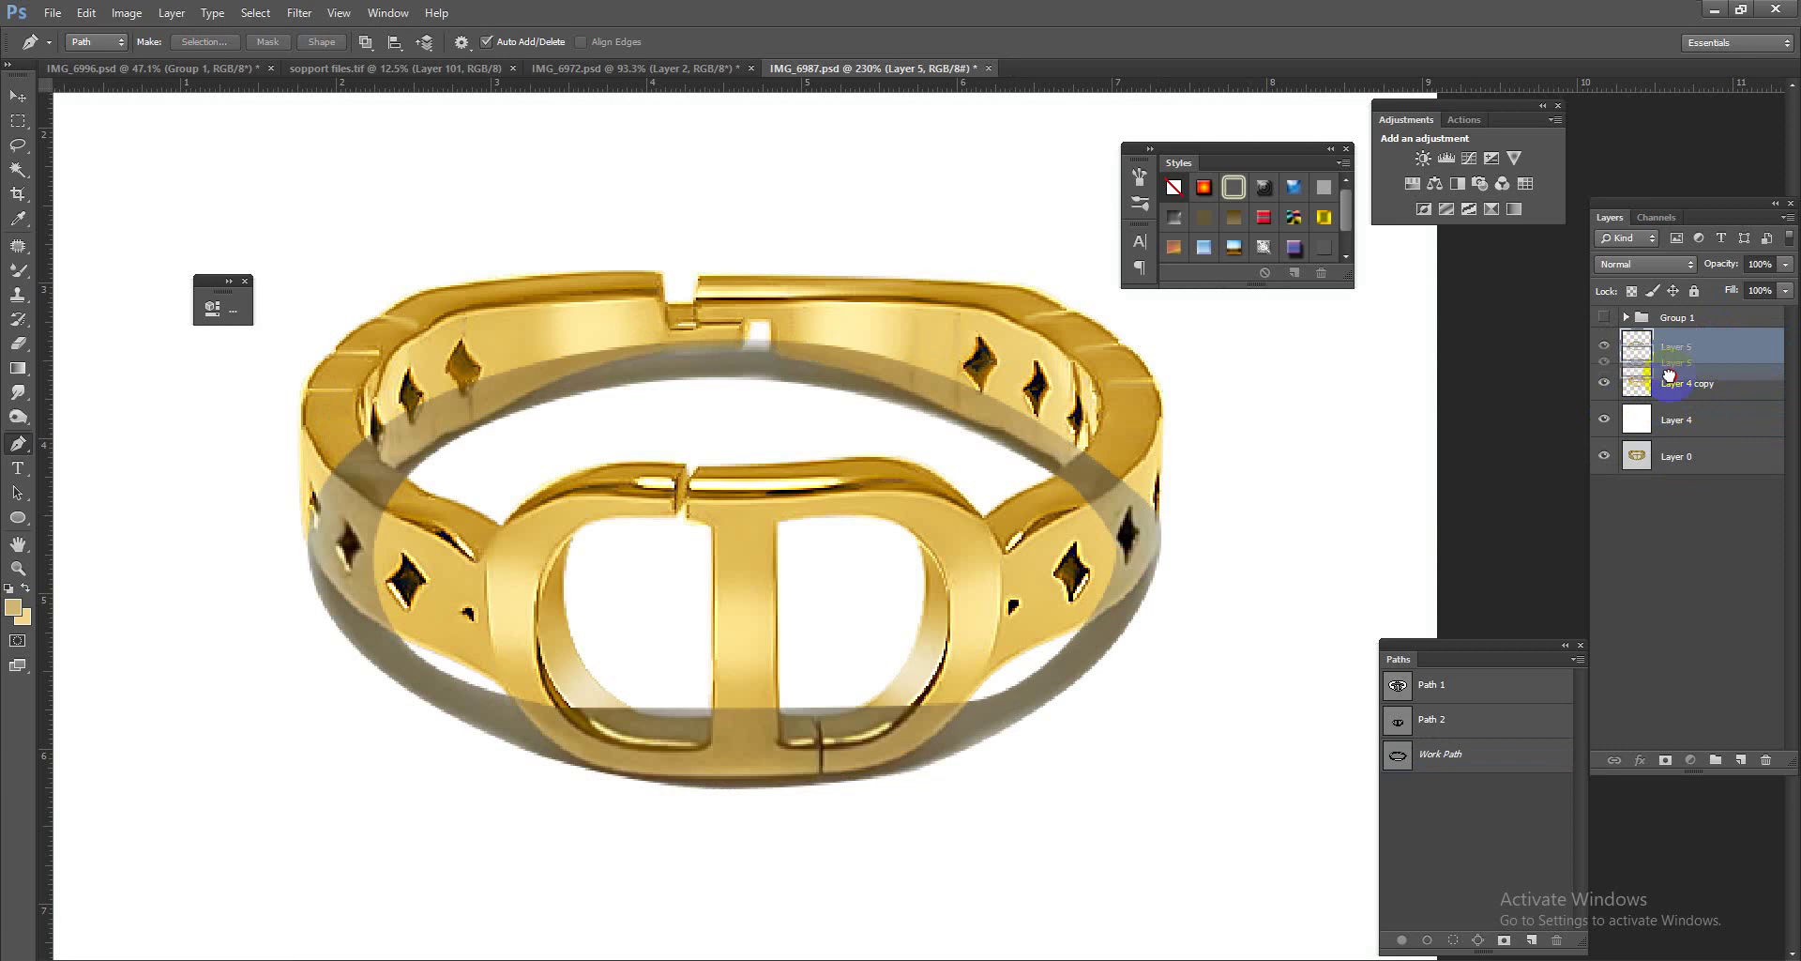
pyautogui.moveTo(1676, 346); pyautogui.dragTo(1676, 380)
pyautogui.scroll(-2, 1186, 600)
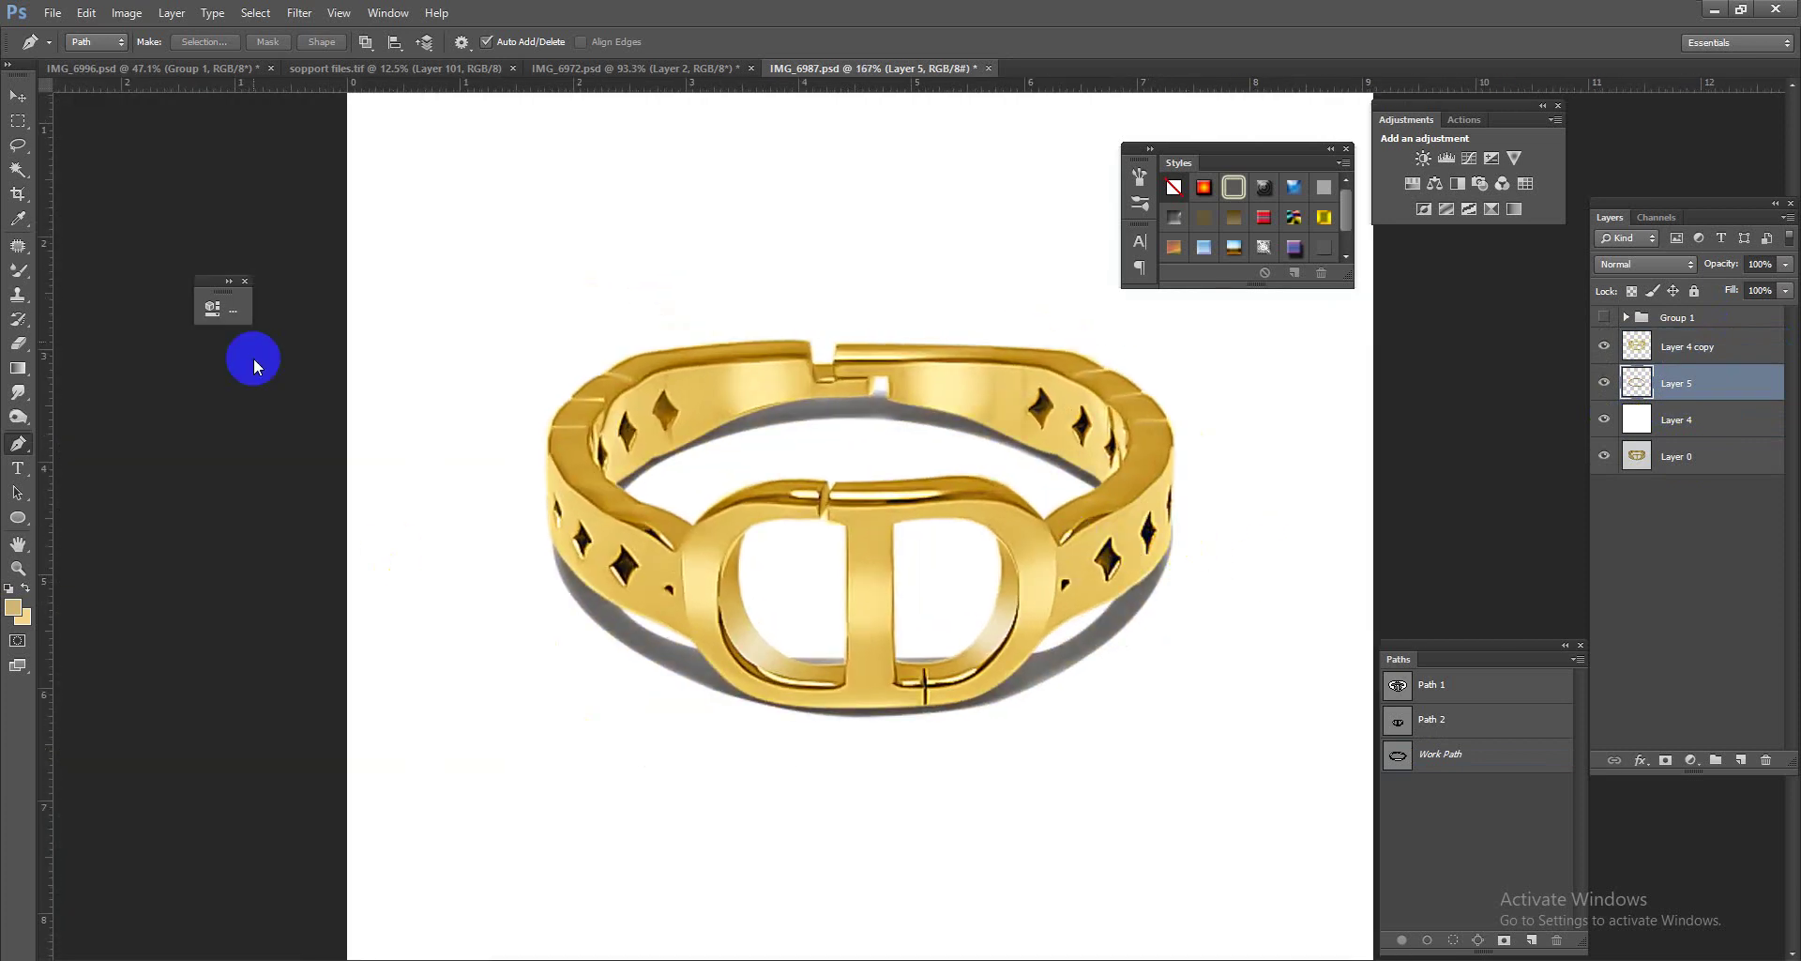
pyautogui.click(299, 12)
pyautogui.moveTo(308, 219)
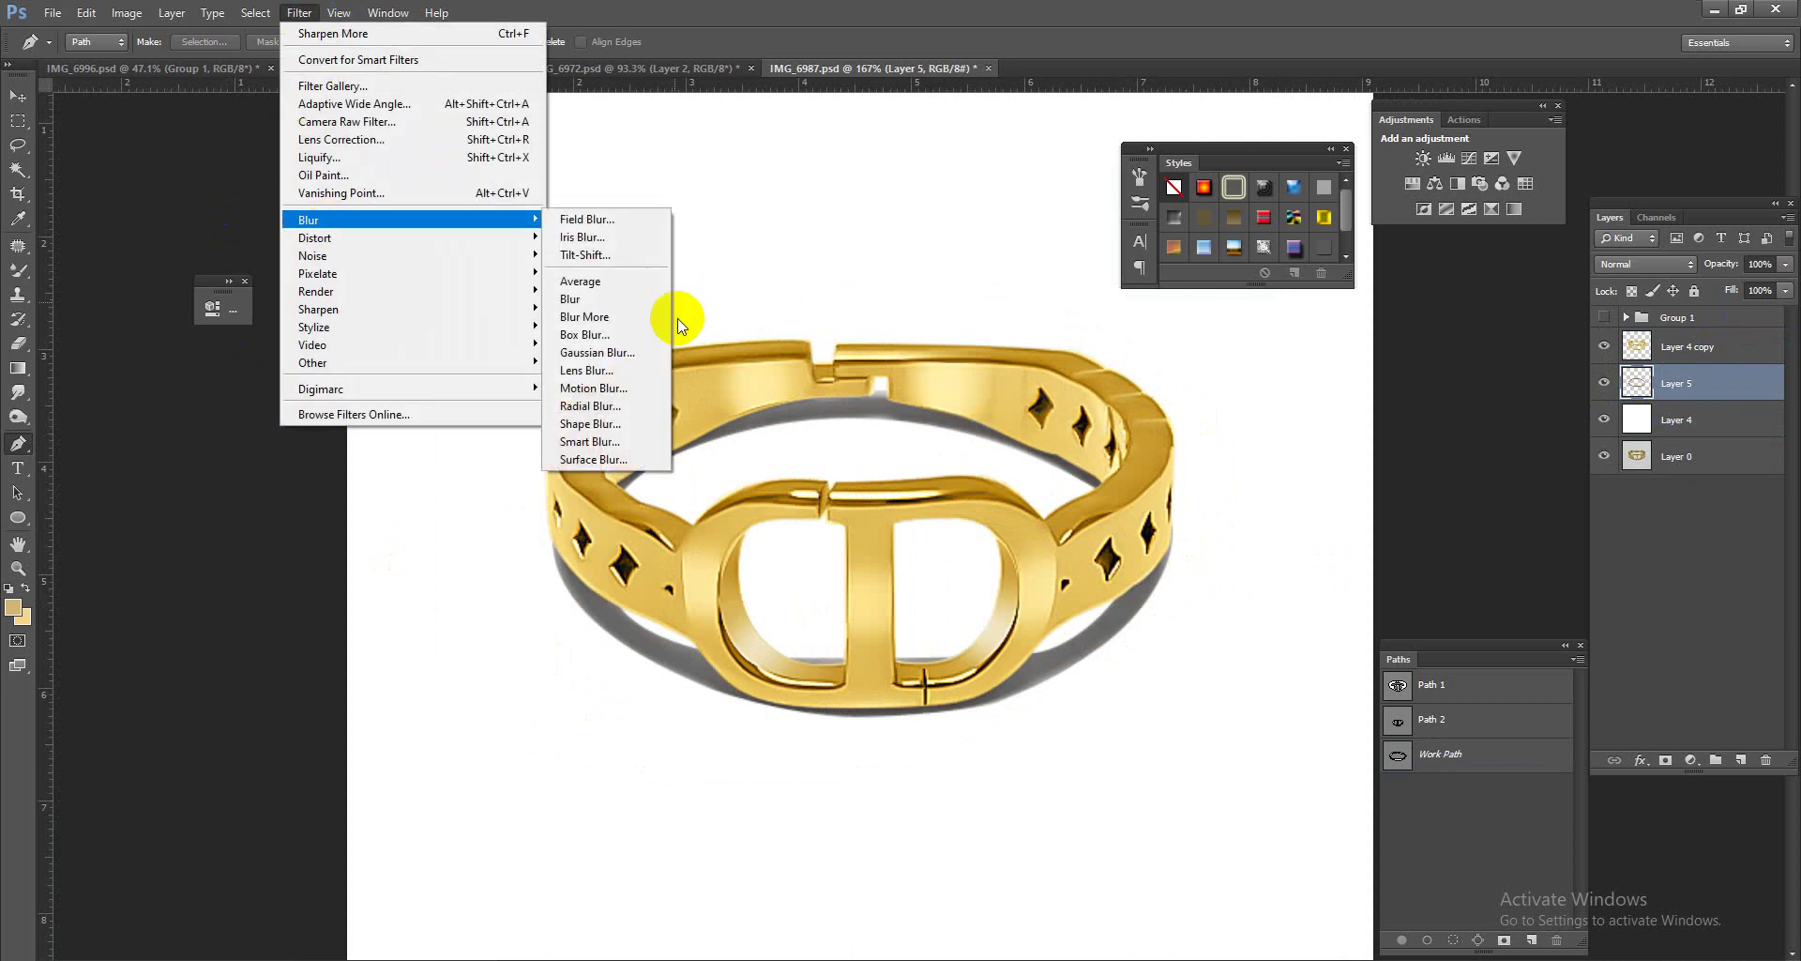
pyautogui.click(605, 352)
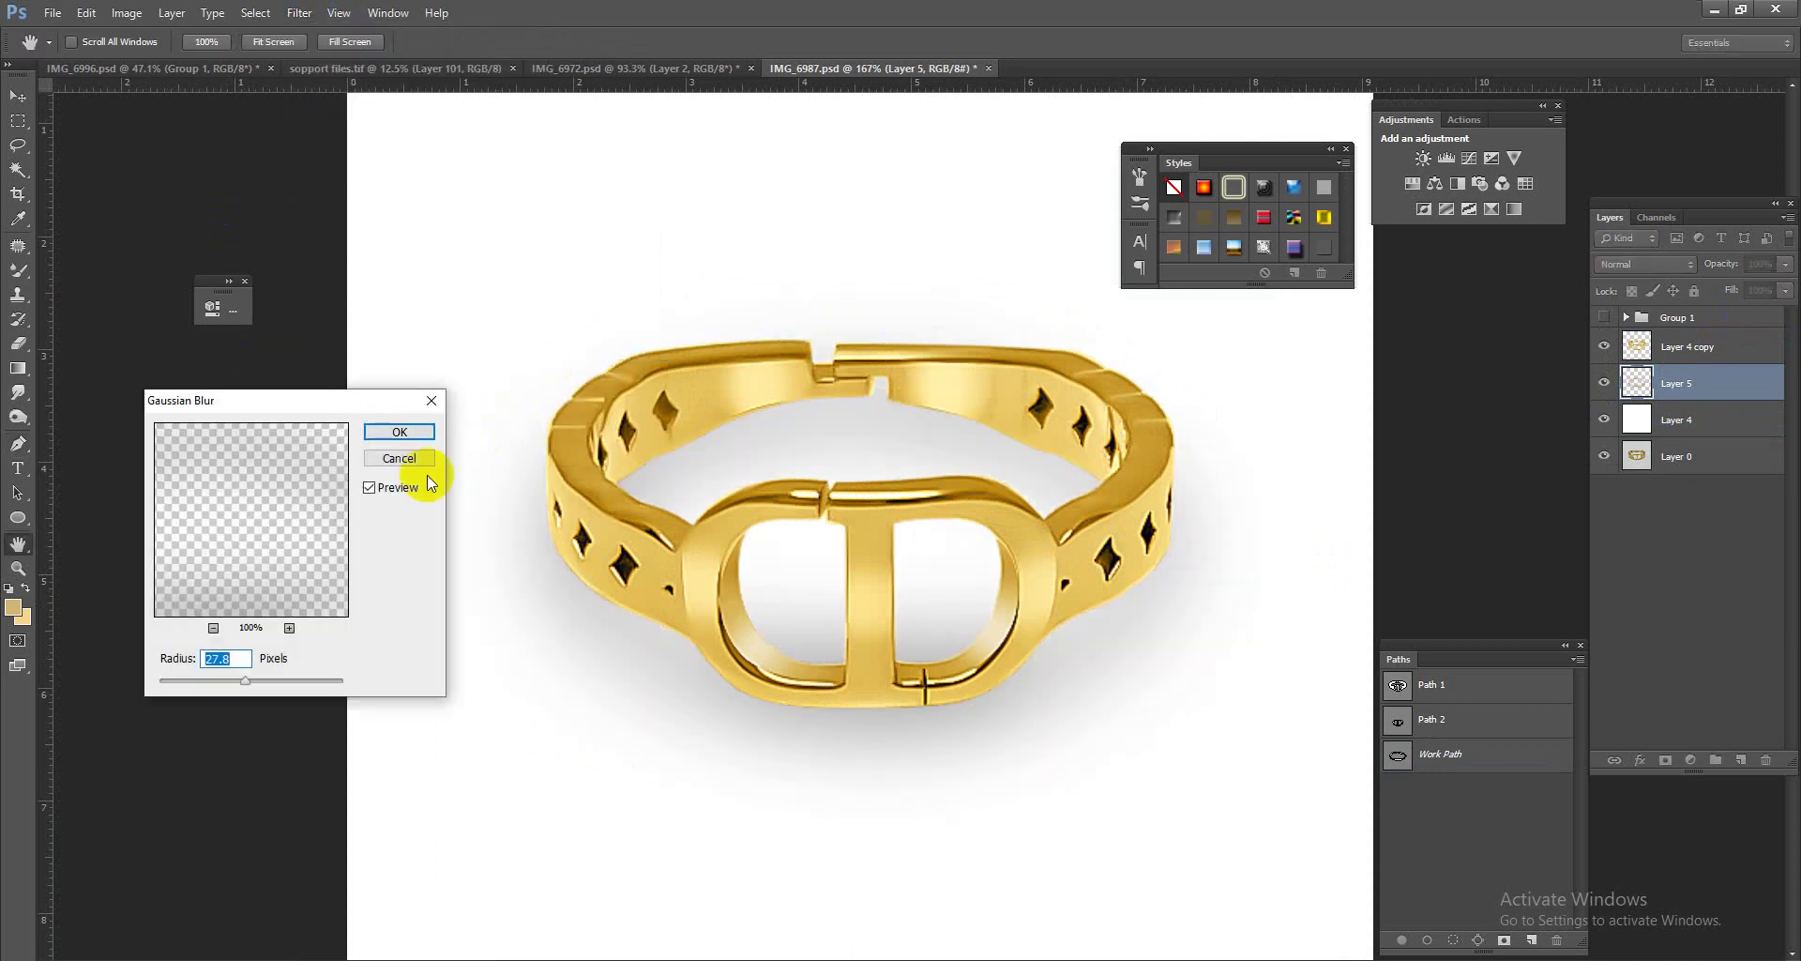
pyautogui.moveTo(200, 674); pyautogui.dragTo(213, 685)
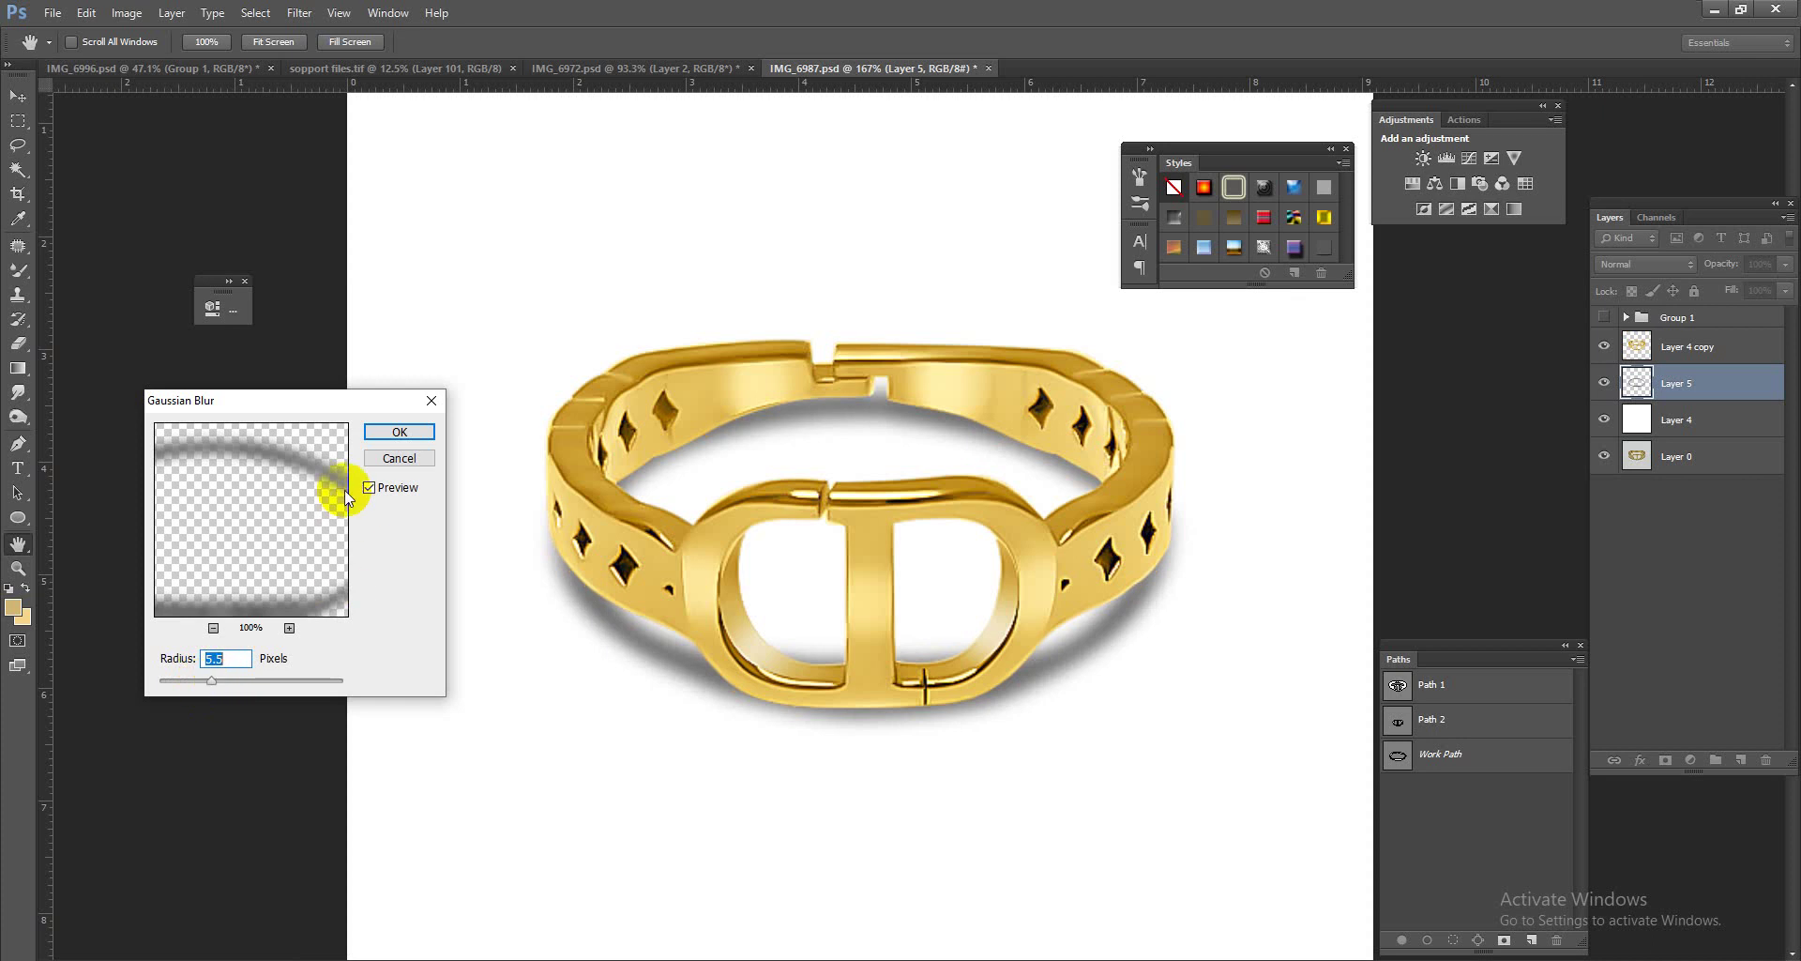
pyautogui.click(390, 432)
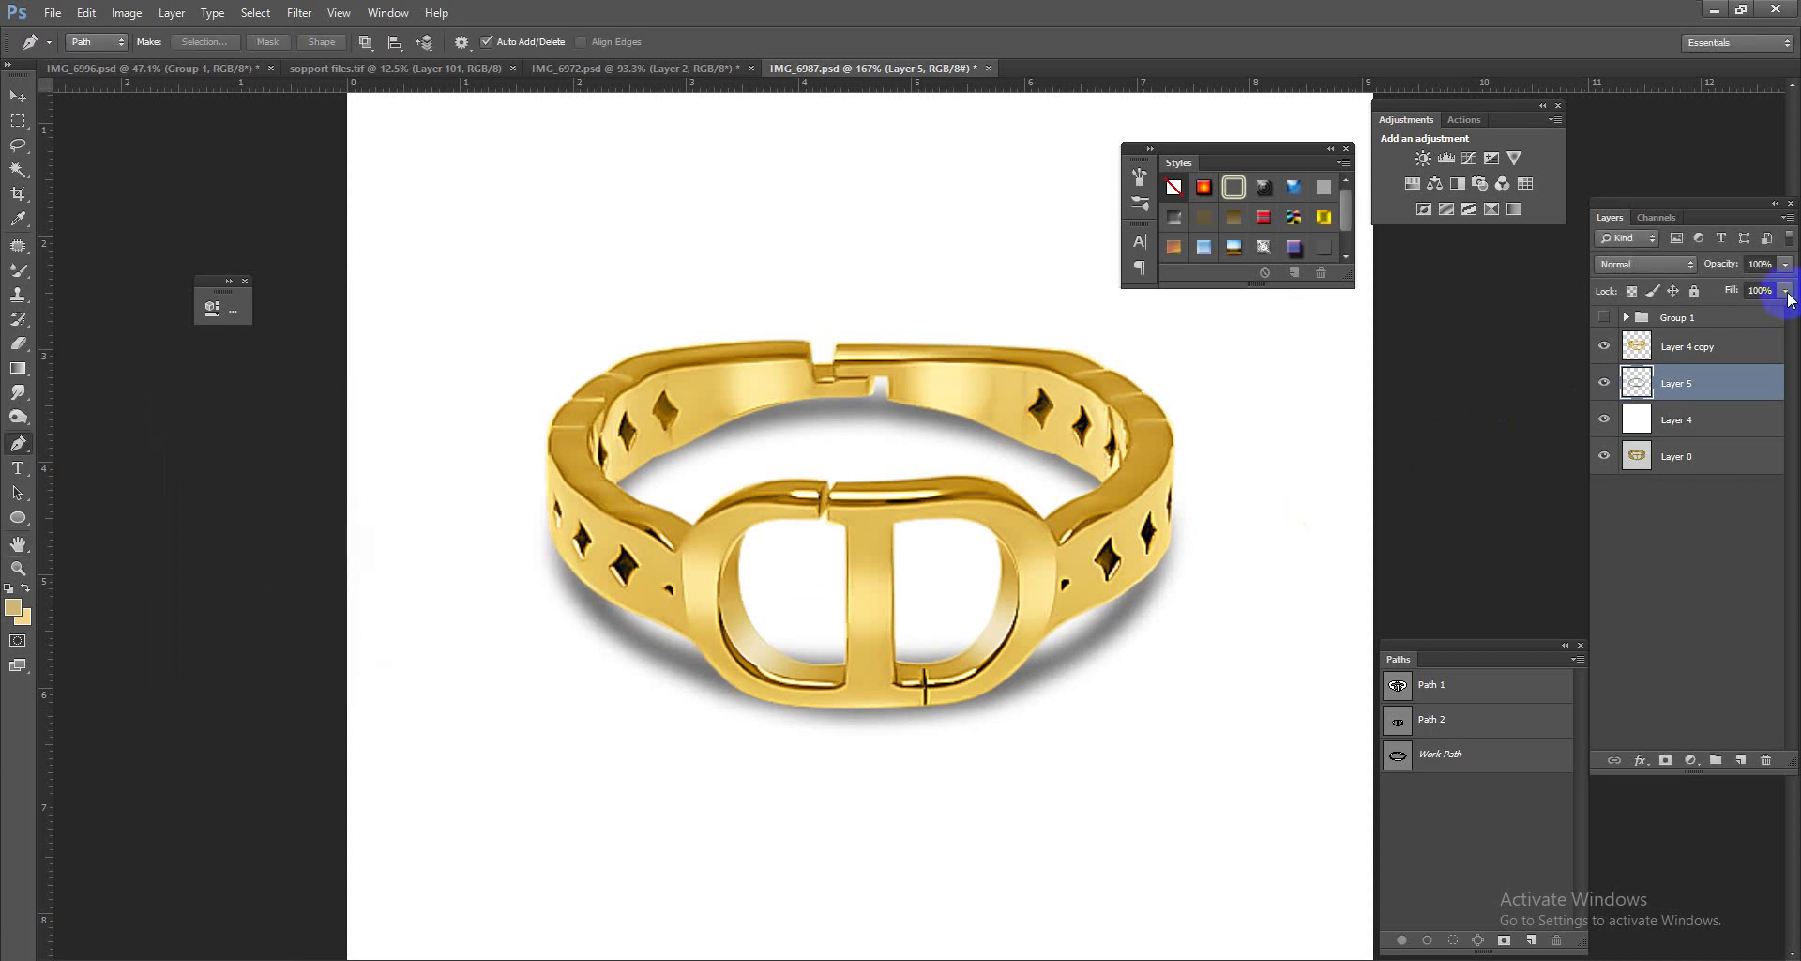
pyautogui.moveTo(1790, 298); pyautogui.dragTo(1739, 318)
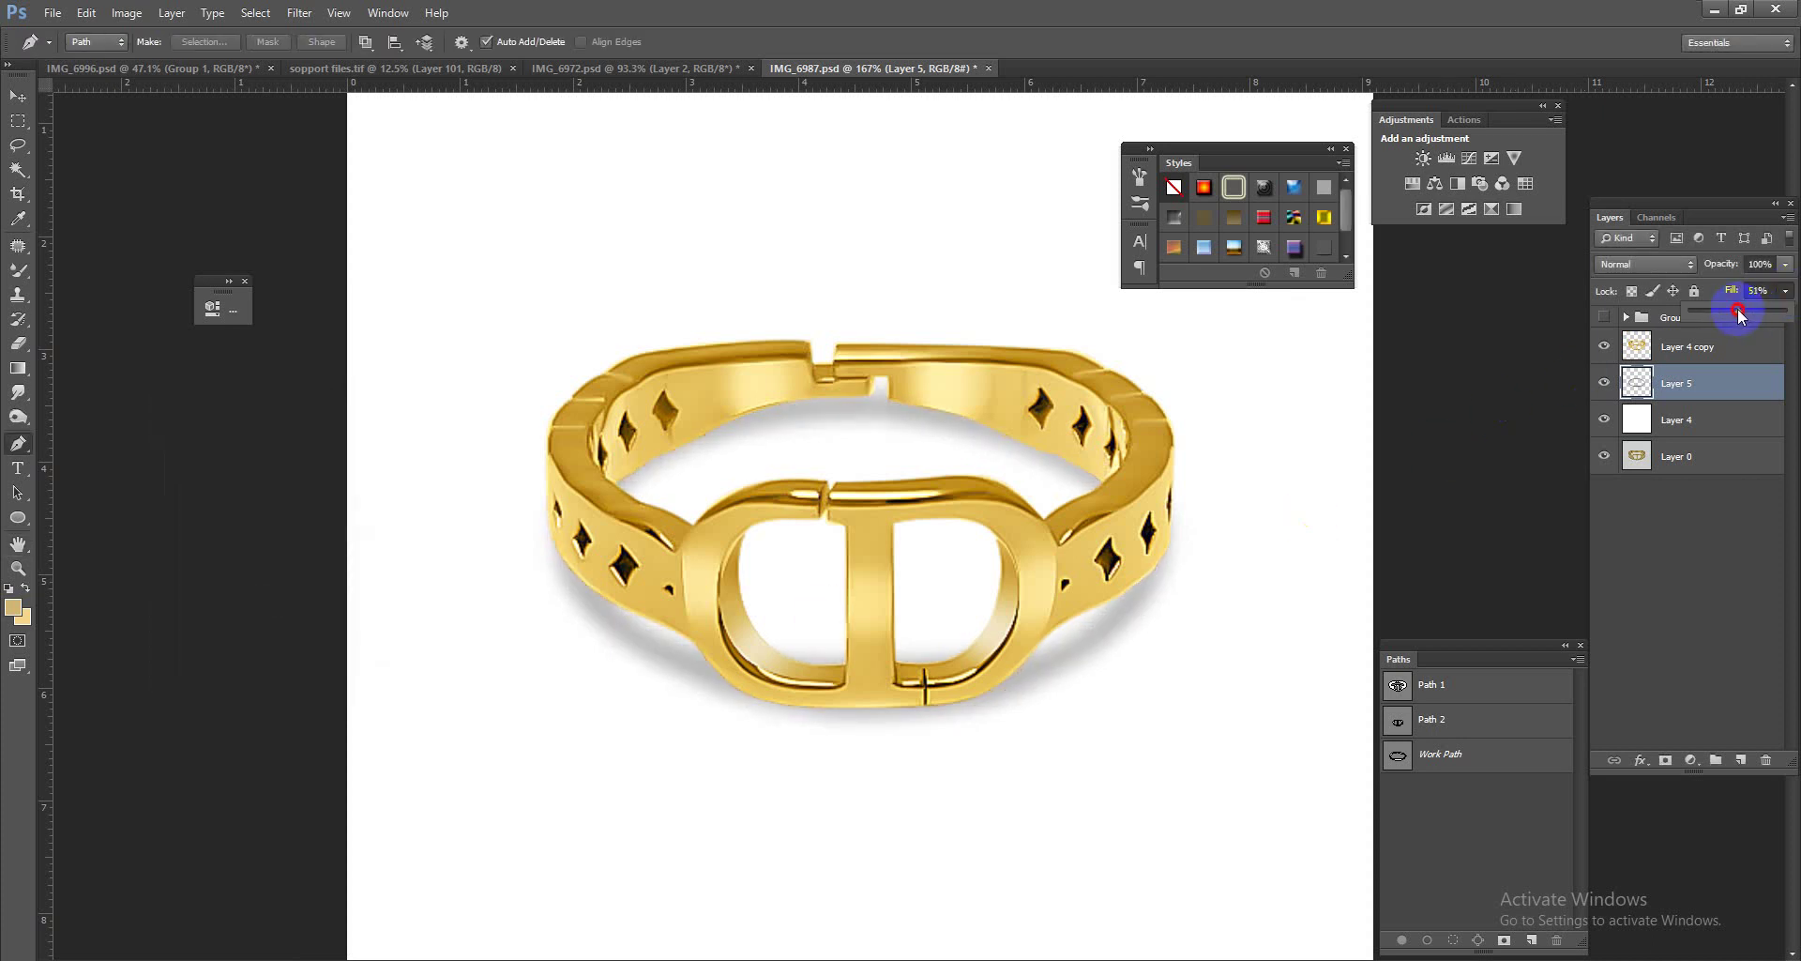
pyautogui.moveTo(1733, 314); pyautogui.dragTo(1742, 314)
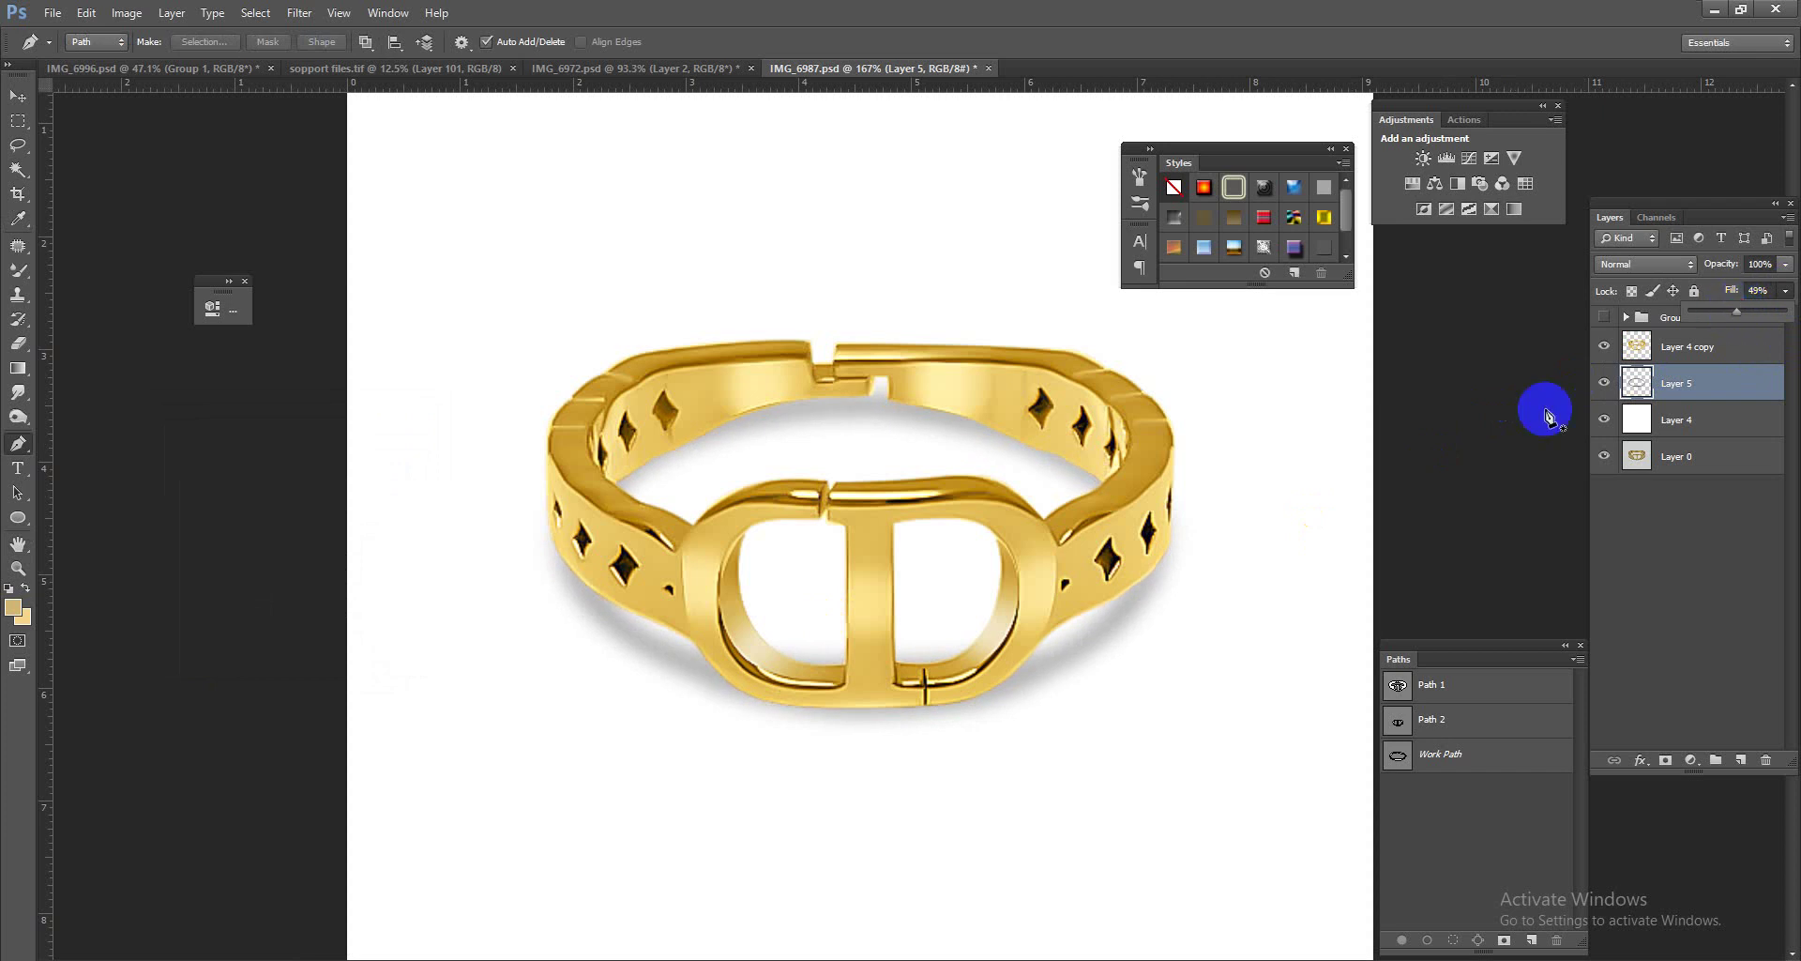
pyautogui.moveTo(1548, 403); pyautogui.dragTo(1082, 506)
pyautogui.click(1082, 506)
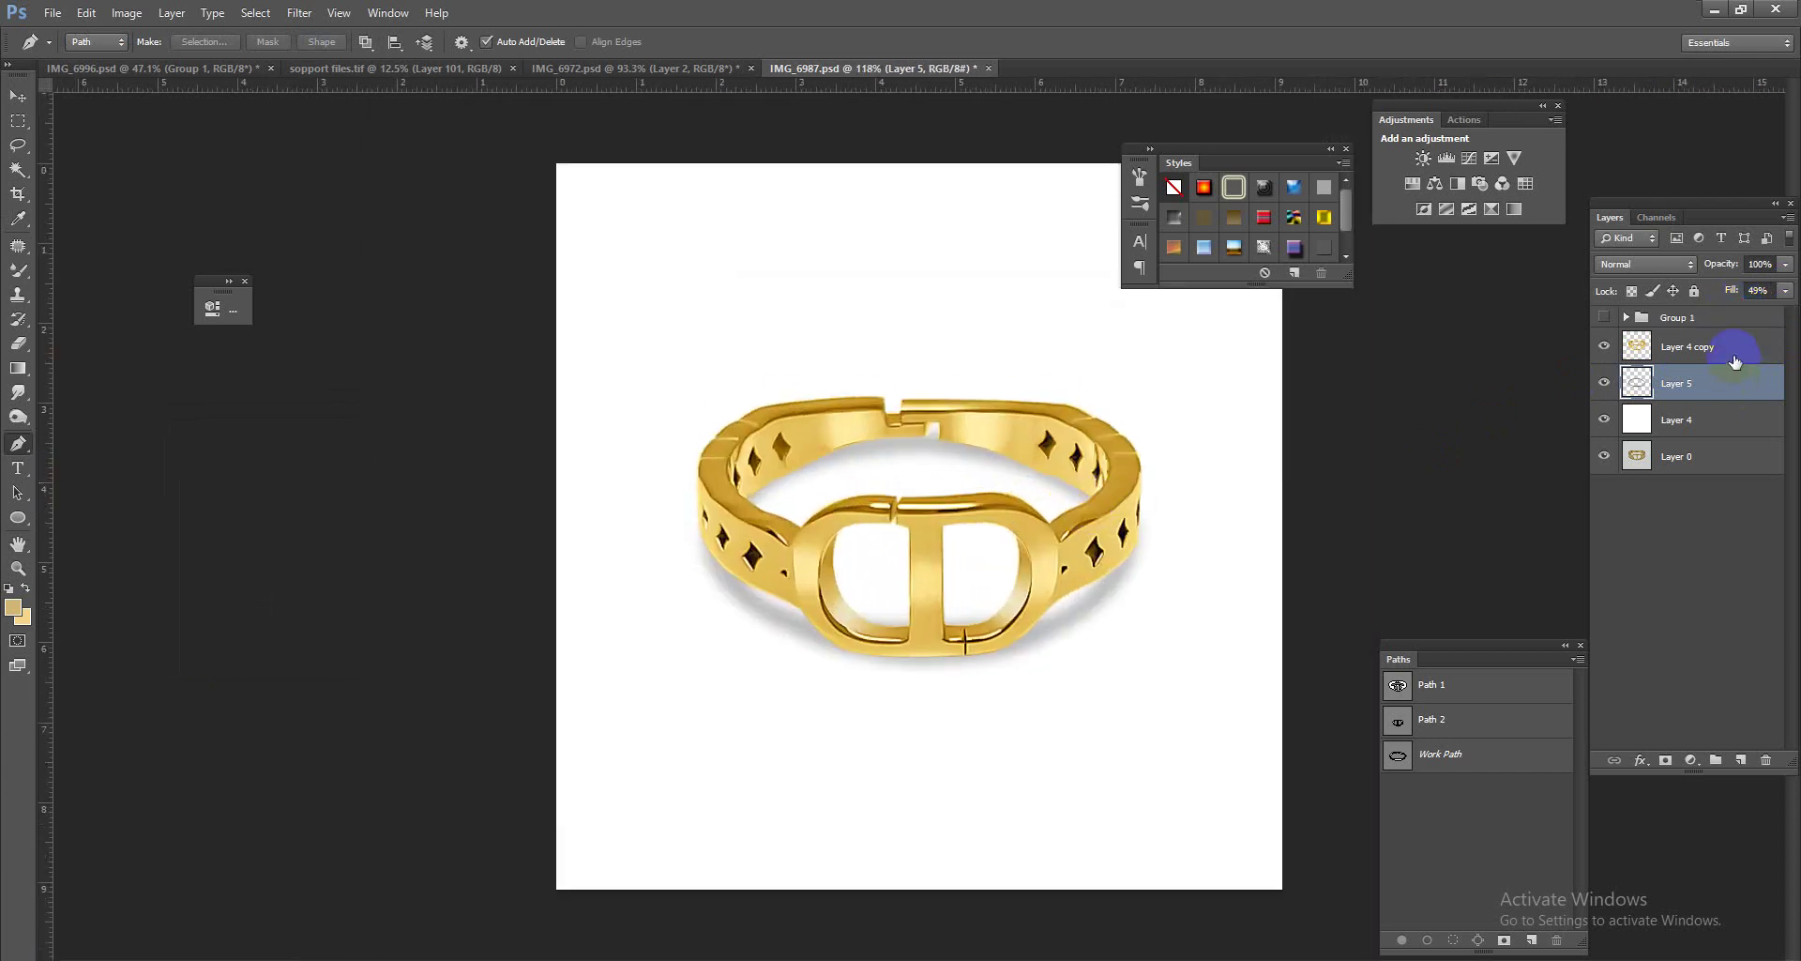
pyautogui.click(1730, 354)
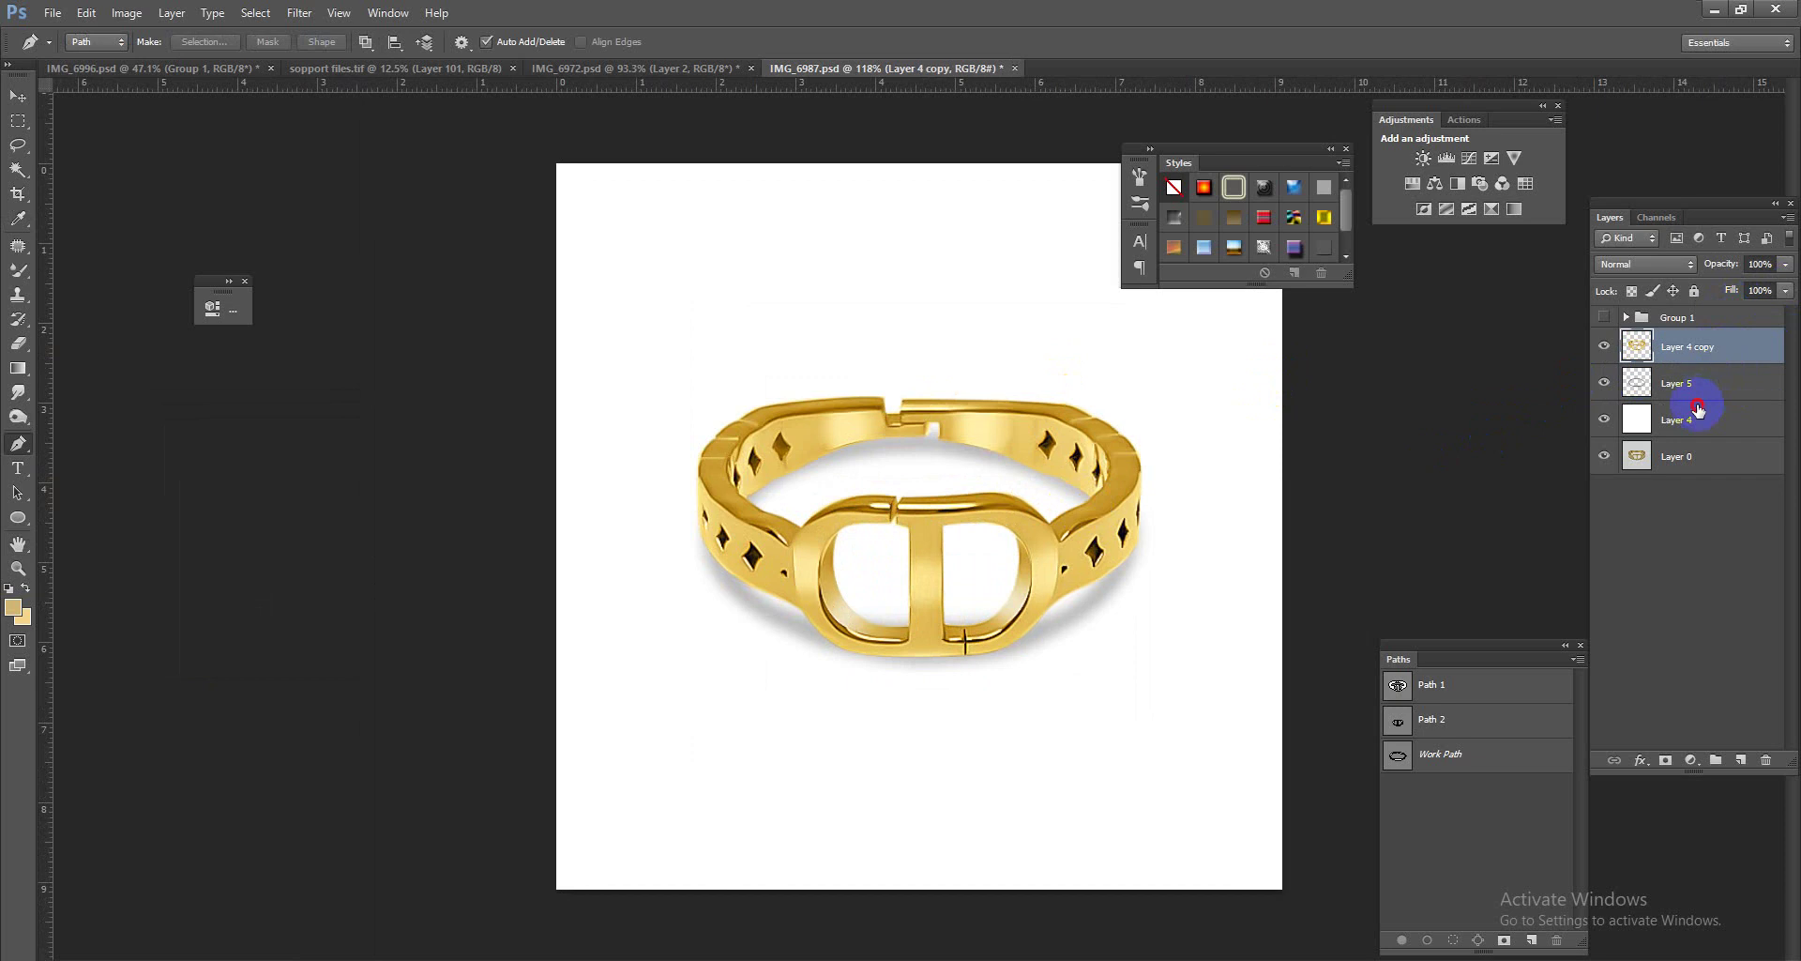
pyautogui.keyDown('shift'); pyautogui.click(1699, 410); pyautogui.keyUp('shift')
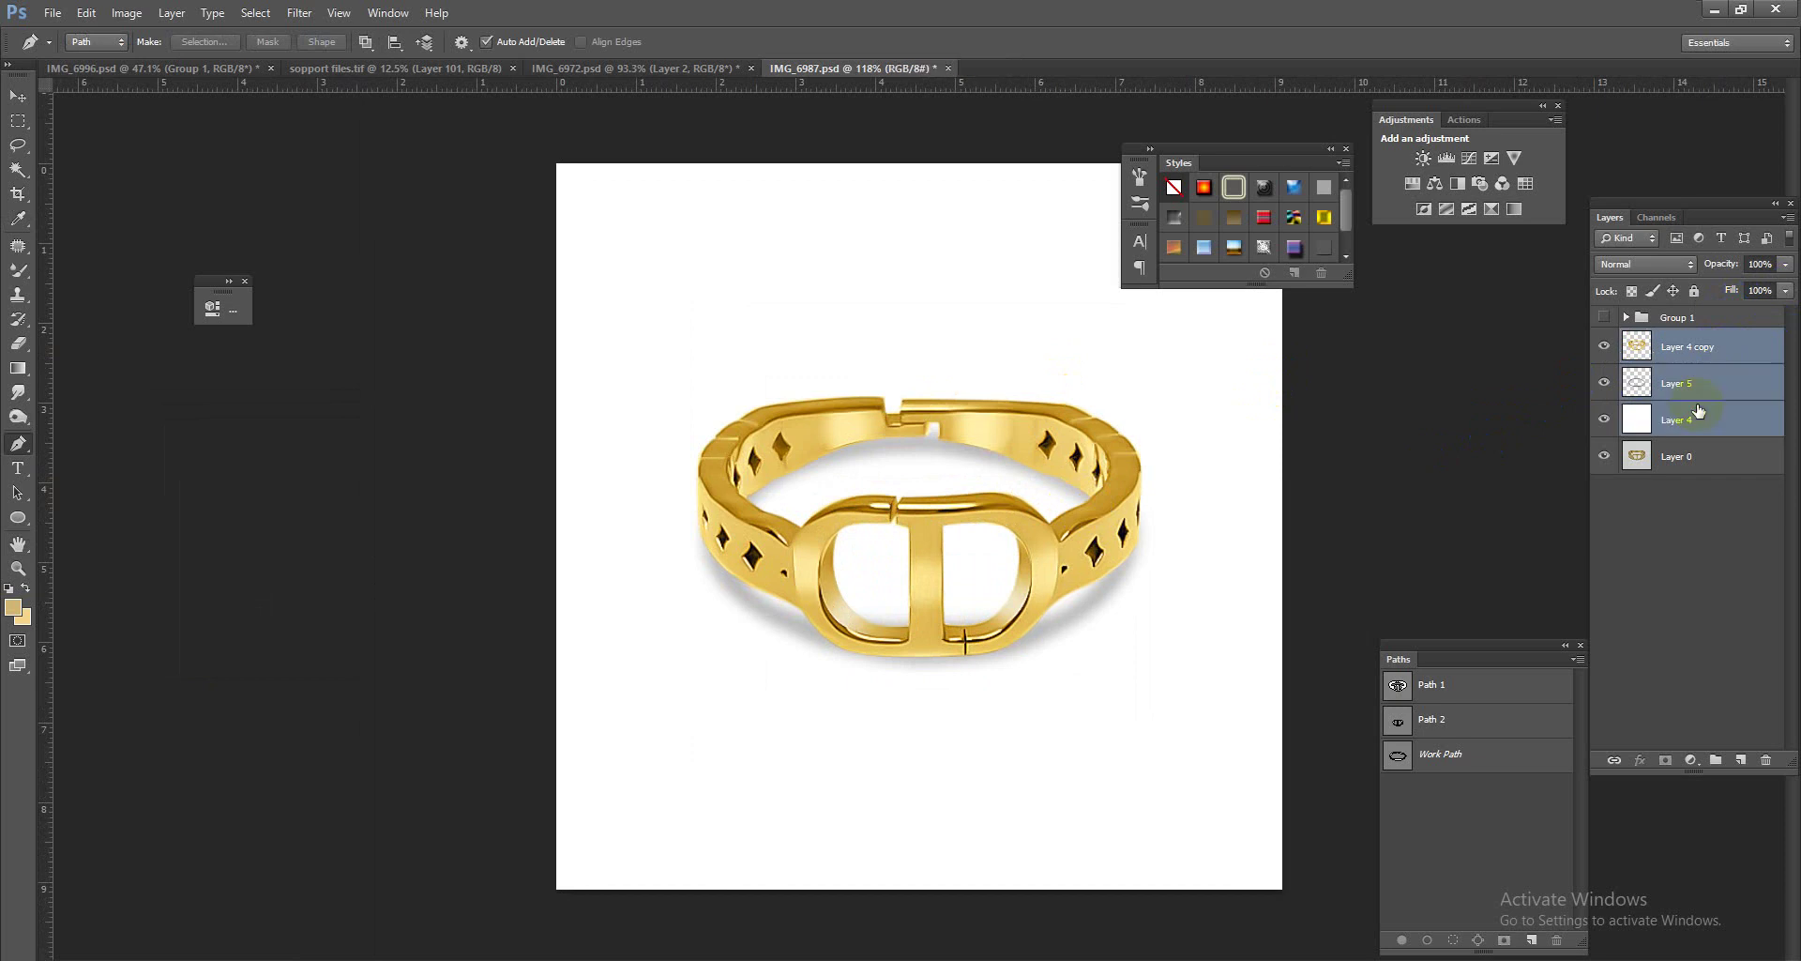
pyautogui.scroll(5, 1121, 471)
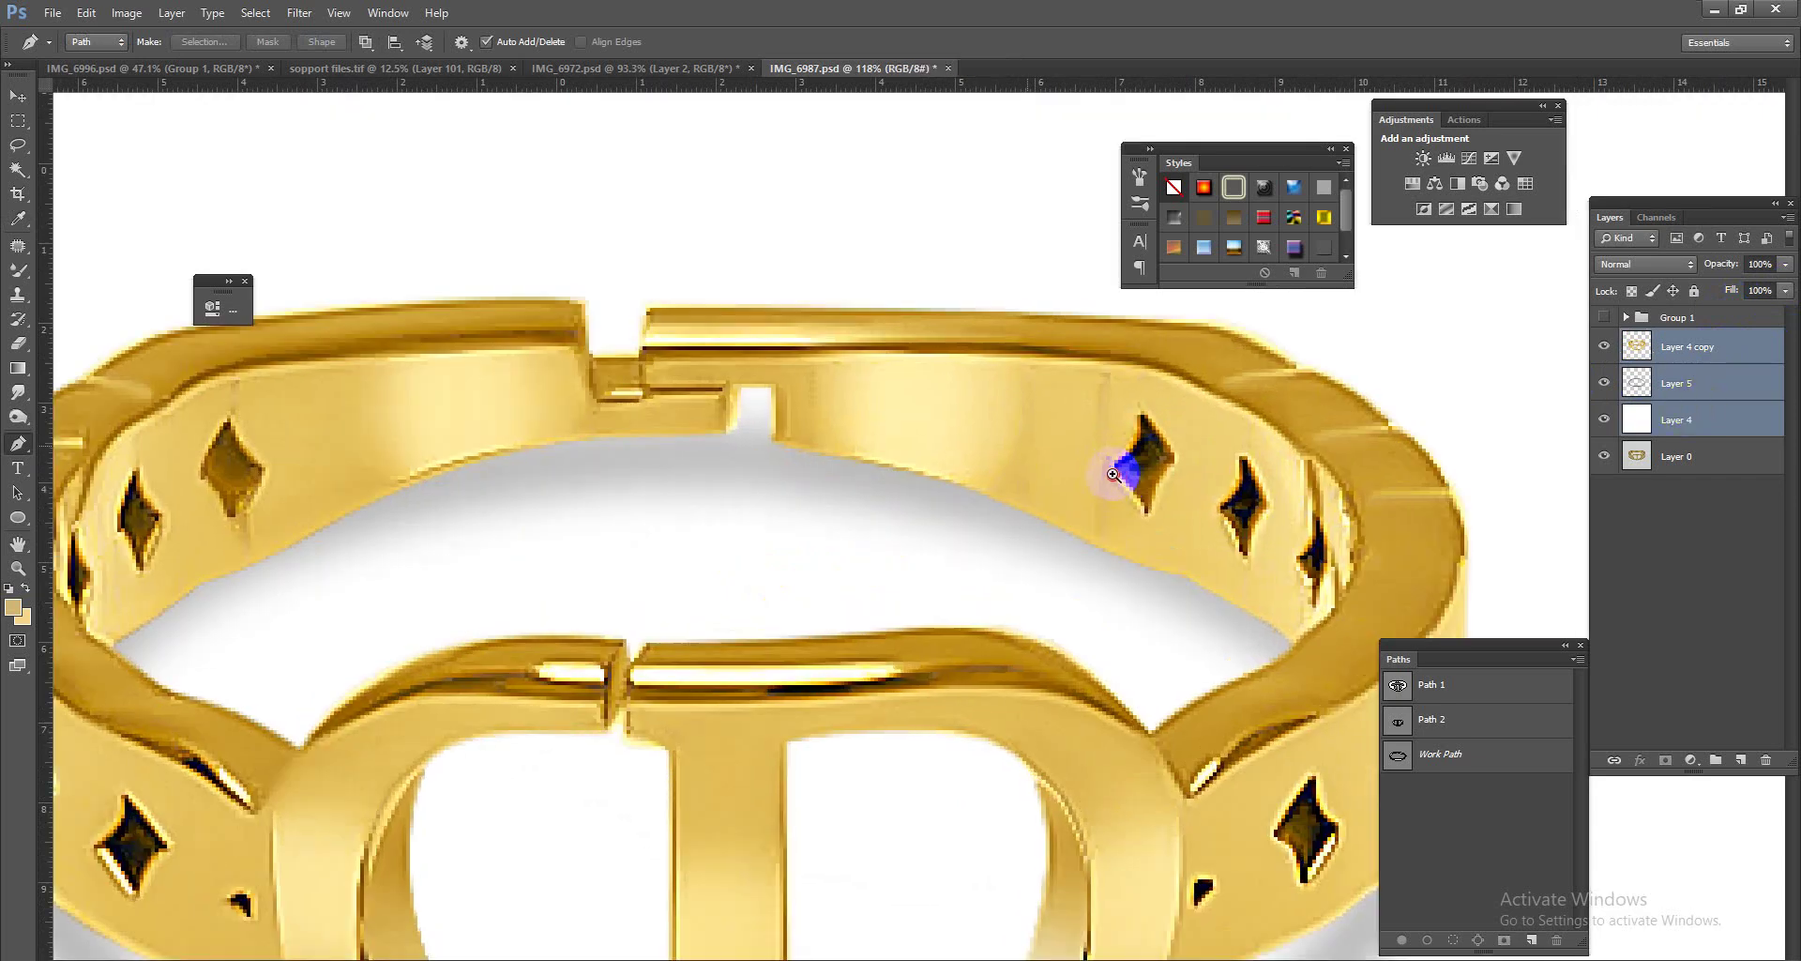
pyautogui.scroll(-8, 1036, 523)
pyautogui.scroll(2, 1094, 494)
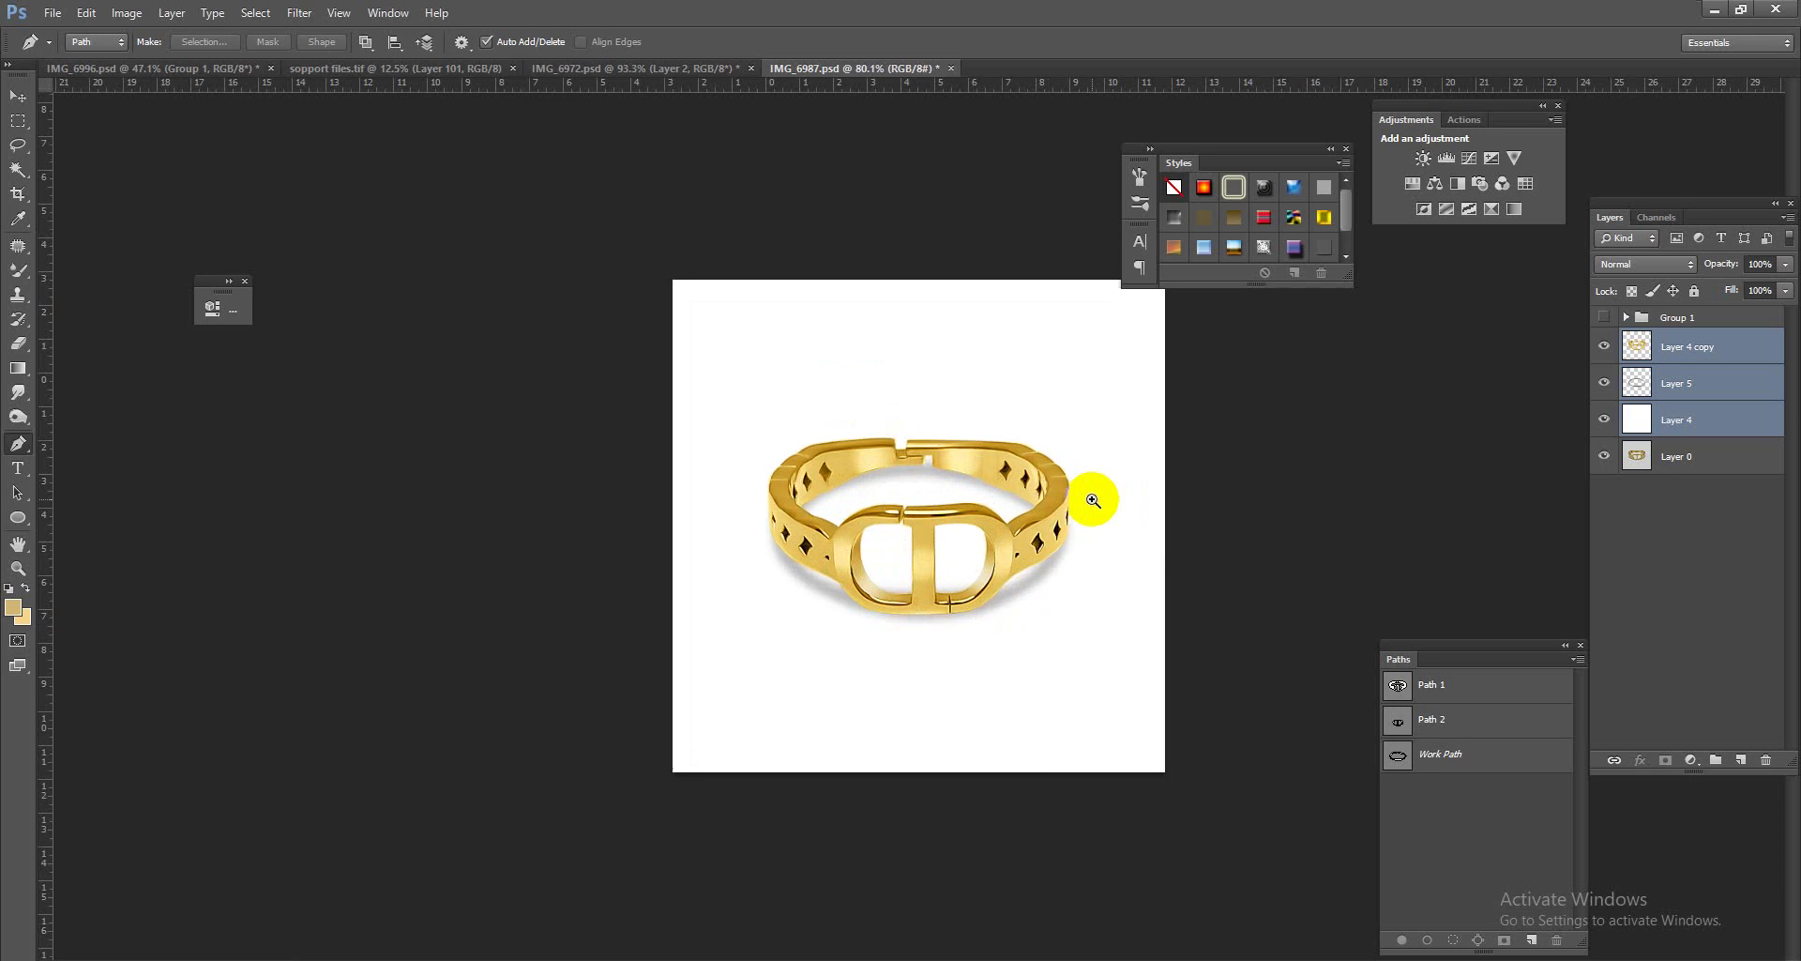
pyautogui.scroll(2, 1054, 498)
pyautogui.scroll(3, 1067, 470)
# Step: On Layer 4 copy, pen-outline both band sections beside the gap and turn them into a selection
pyautogui.click(1689, 347)
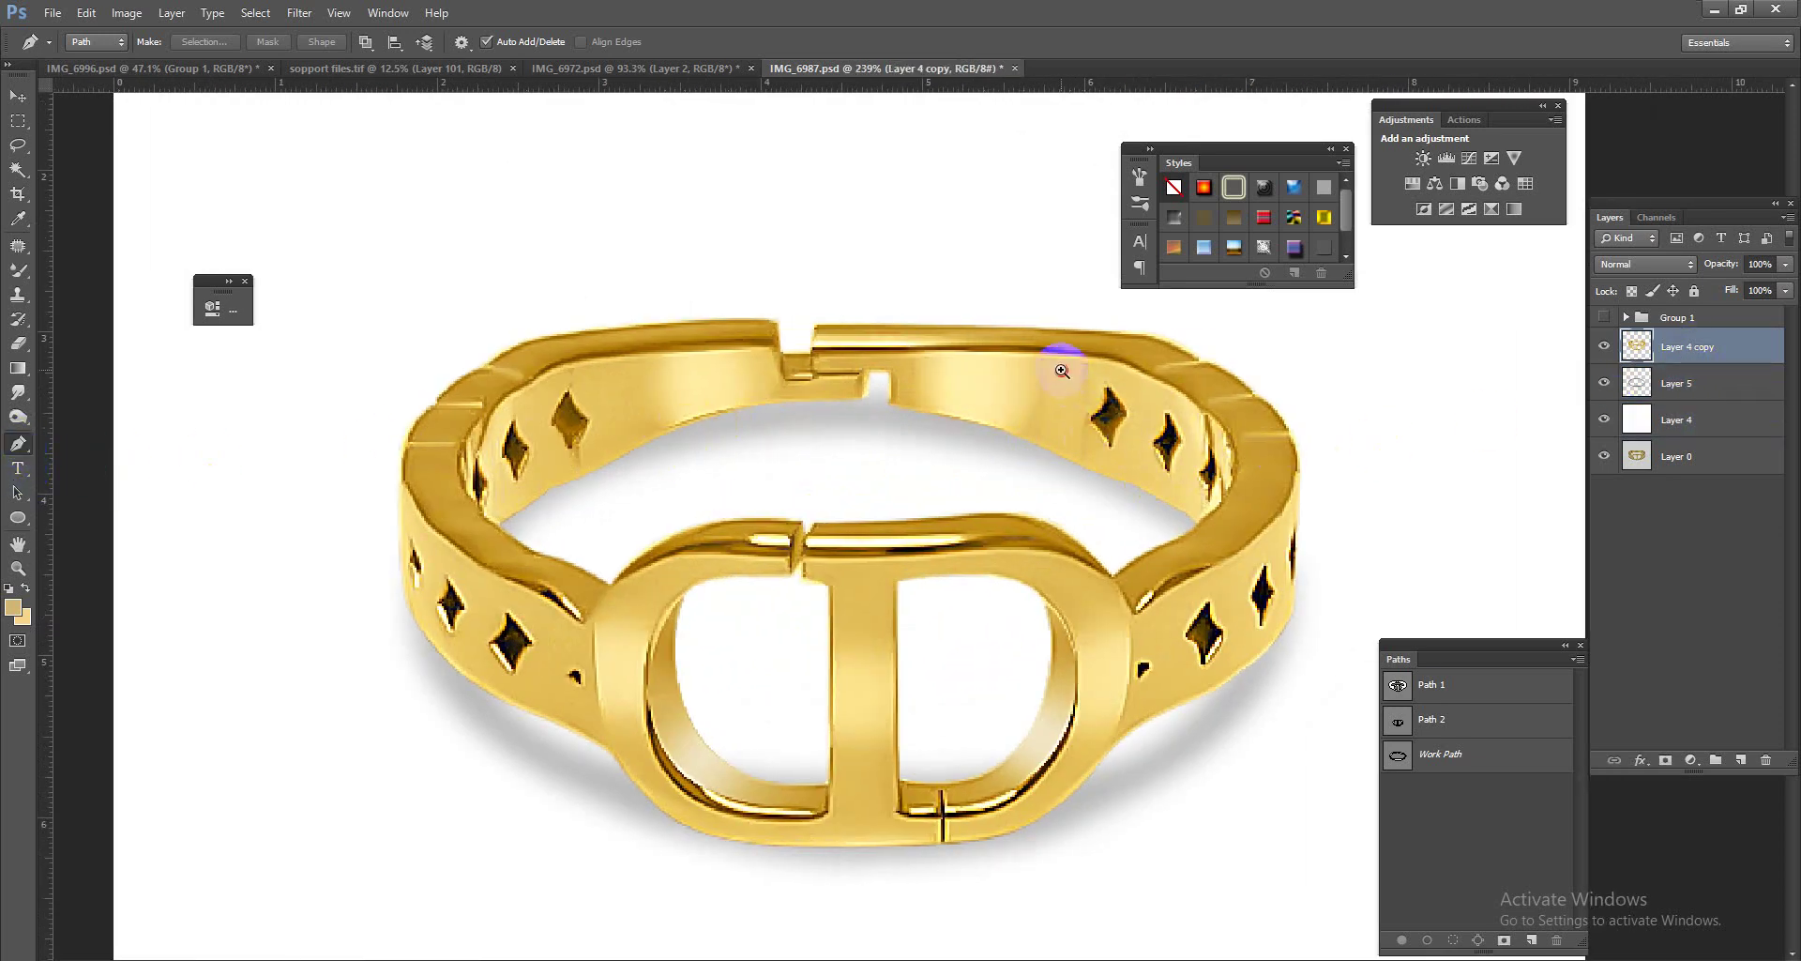
pyautogui.scroll(3, 1114, 368)
pyautogui.click(1112, 352)
pyautogui.click(736, 340)
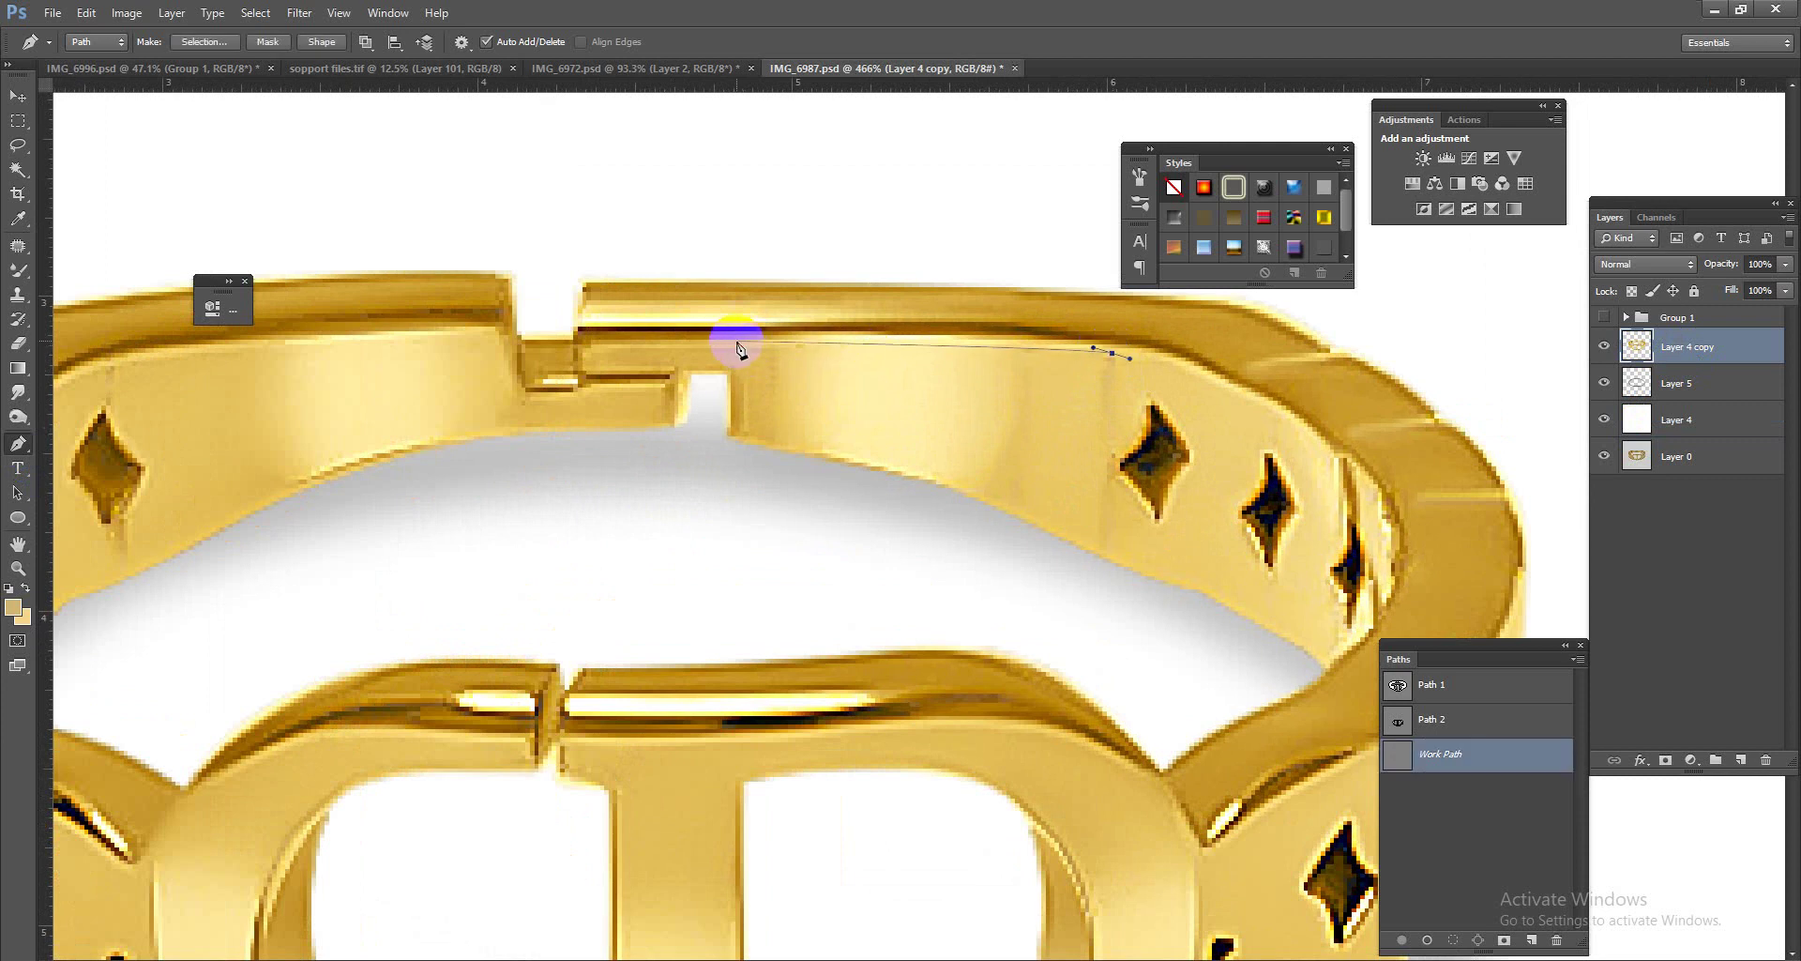
pyautogui.click(744, 458)
pyautogui.click(1054, 524)
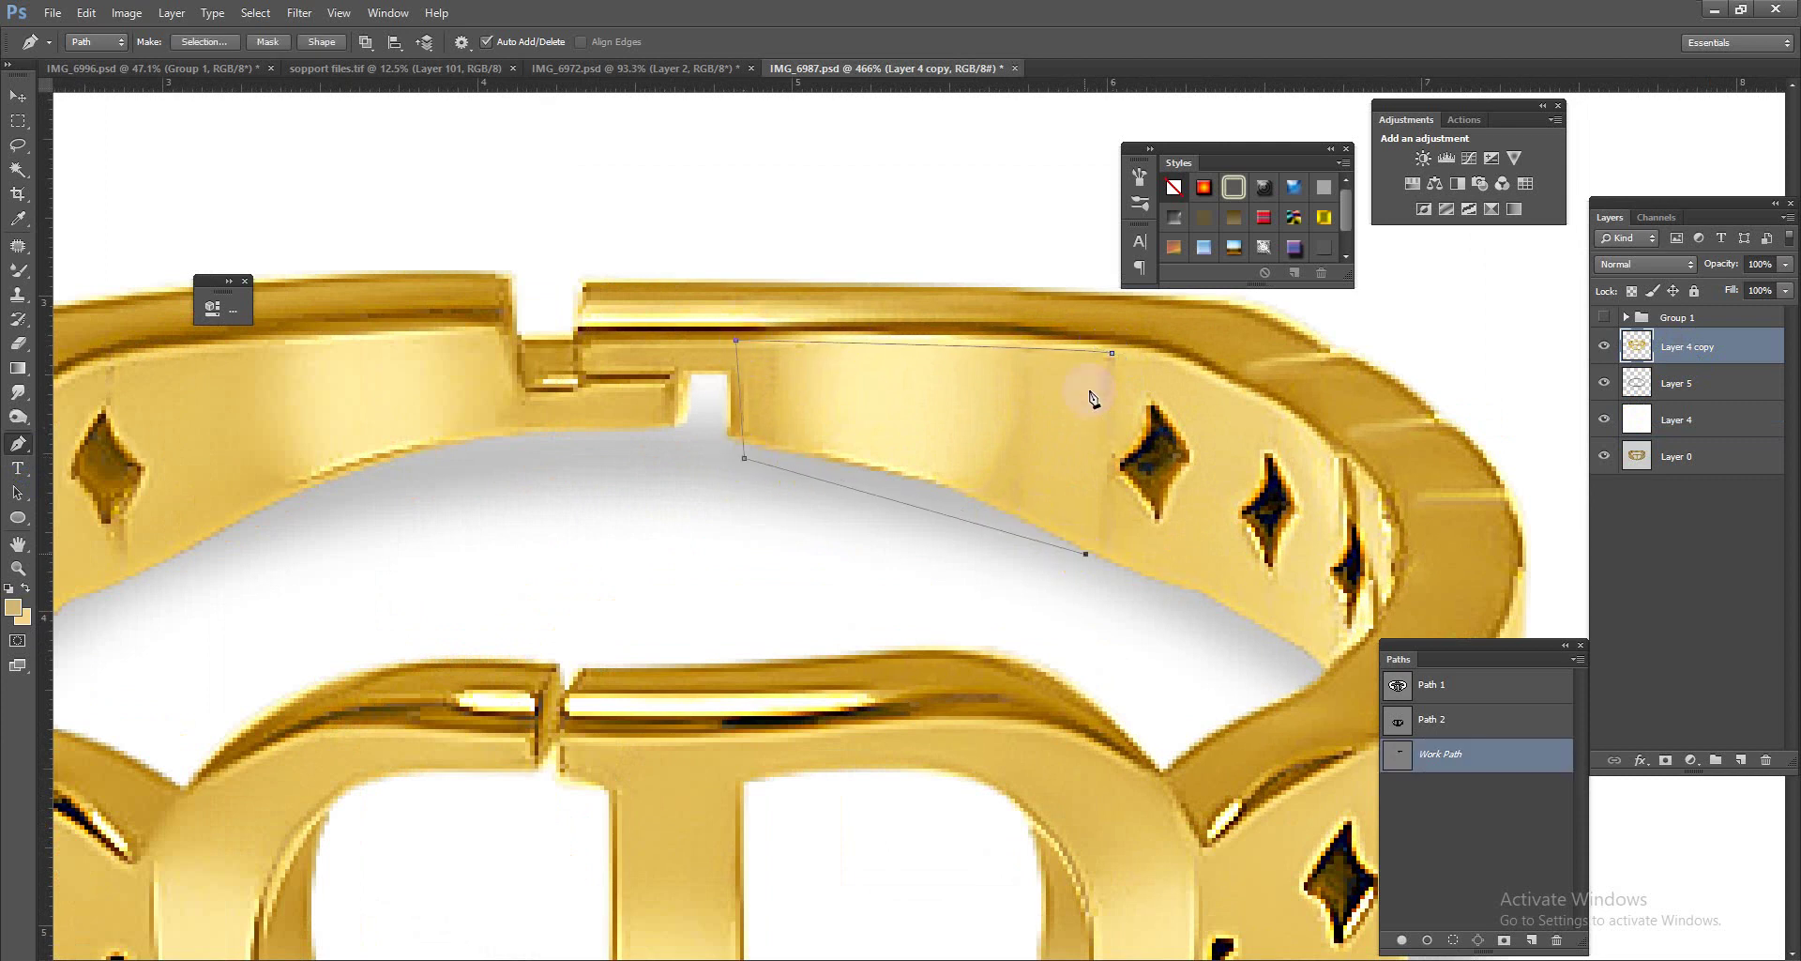
pyautogui.click(491, 327)
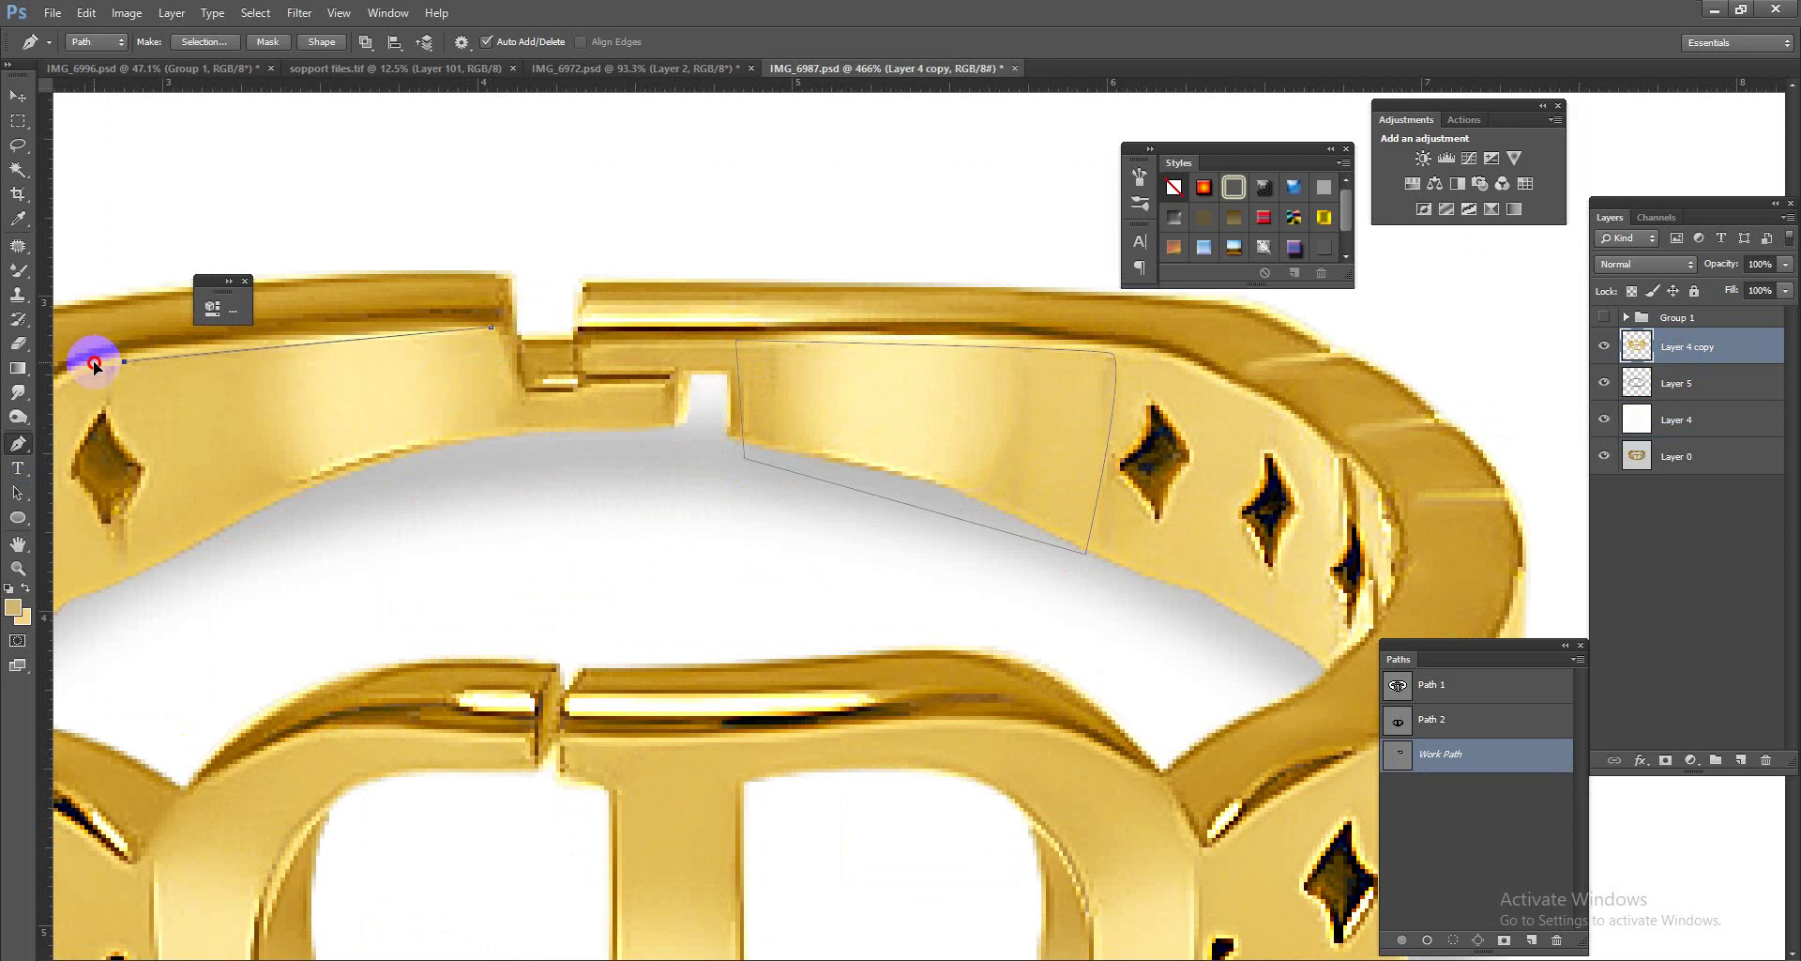
pyautogui.moveTo(124, 361); pyautogui.dragTo(95, 364)
pyautogui.moveTo(181, 575); pyautogui.dragTo(190, 576)
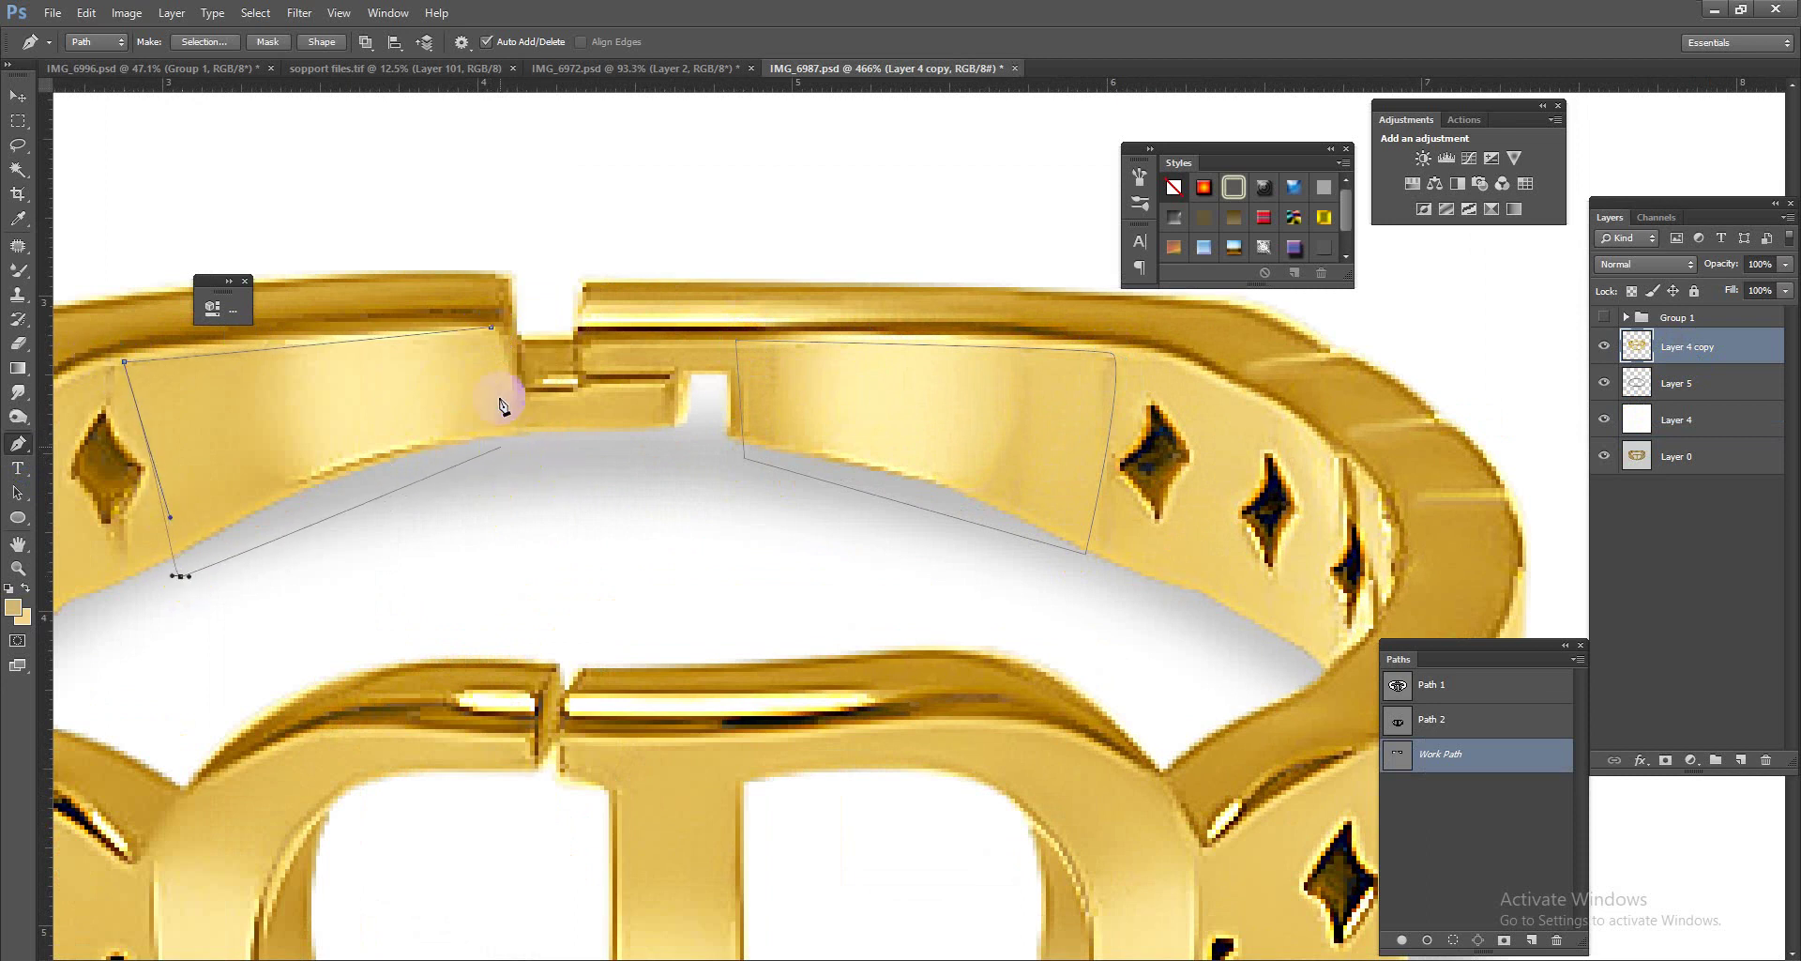
pyautogui.hotkey('ctrl', 'Return')
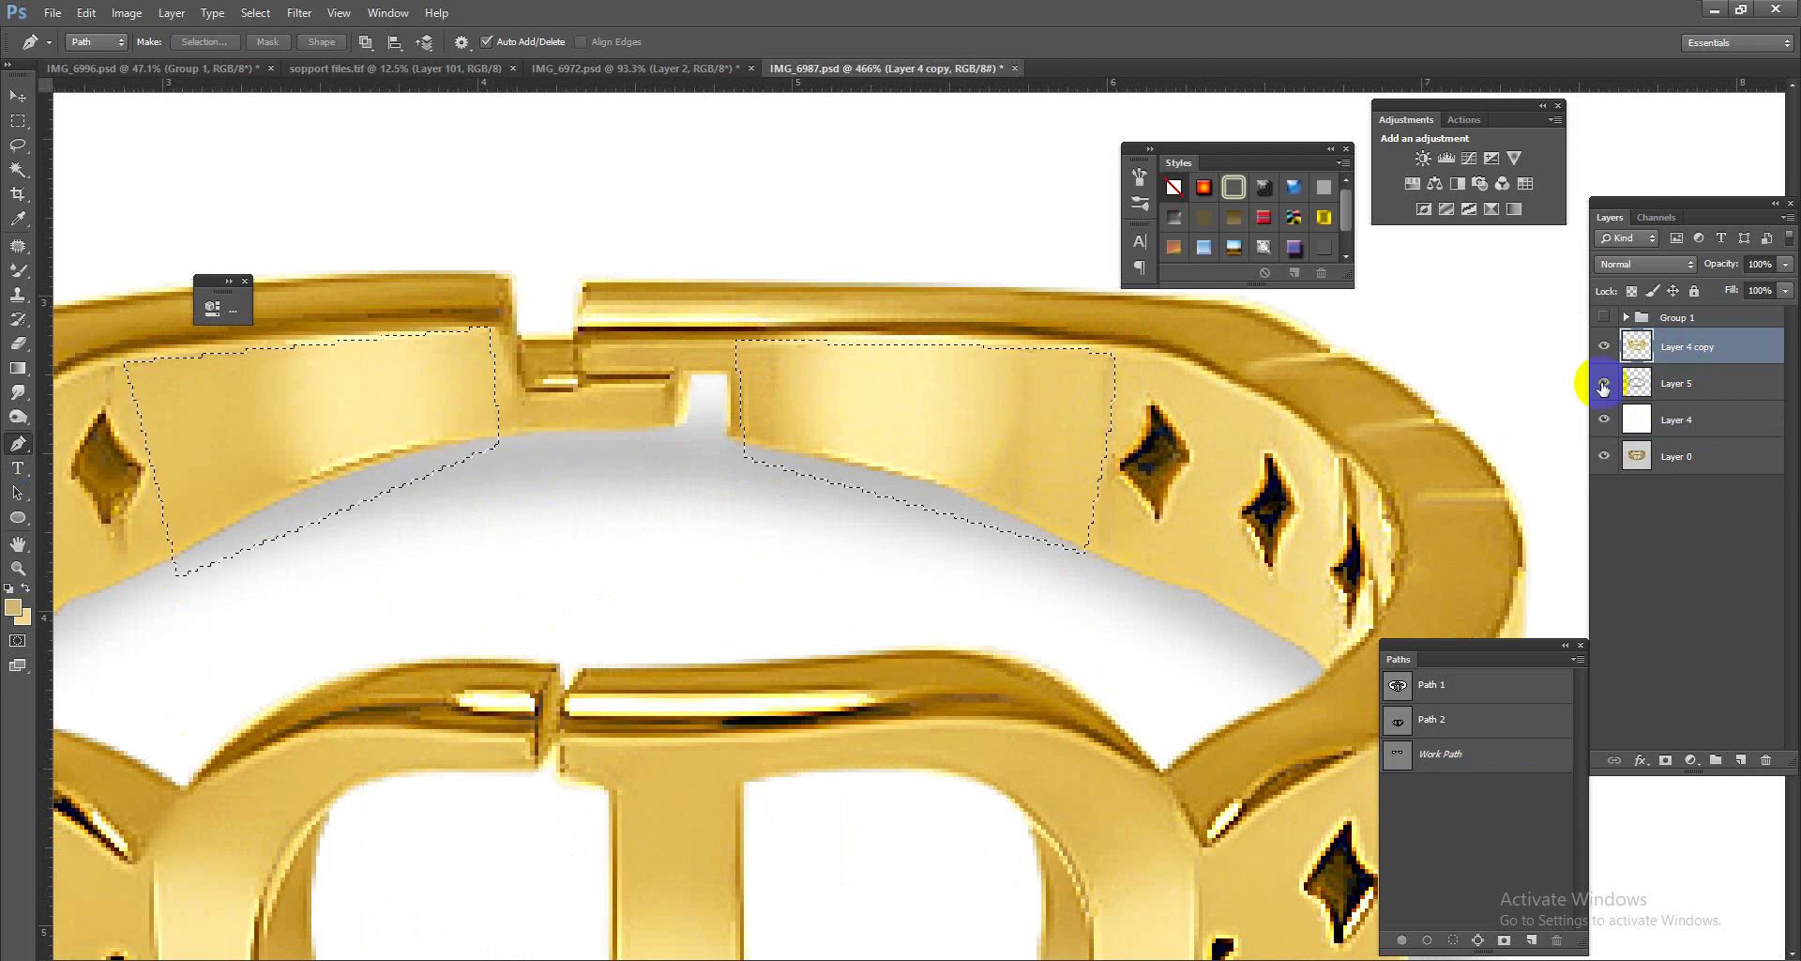
# Step: Copy the band sections to a new Layer 6 and brush smoother gold over them at 28% opacity
pyautogui.hotkey('ctrl', 'j')
pyautogui.keyDown('ctrl'); pyautogui.click(1637, 349); pyautogui.keyUp('ctrl')
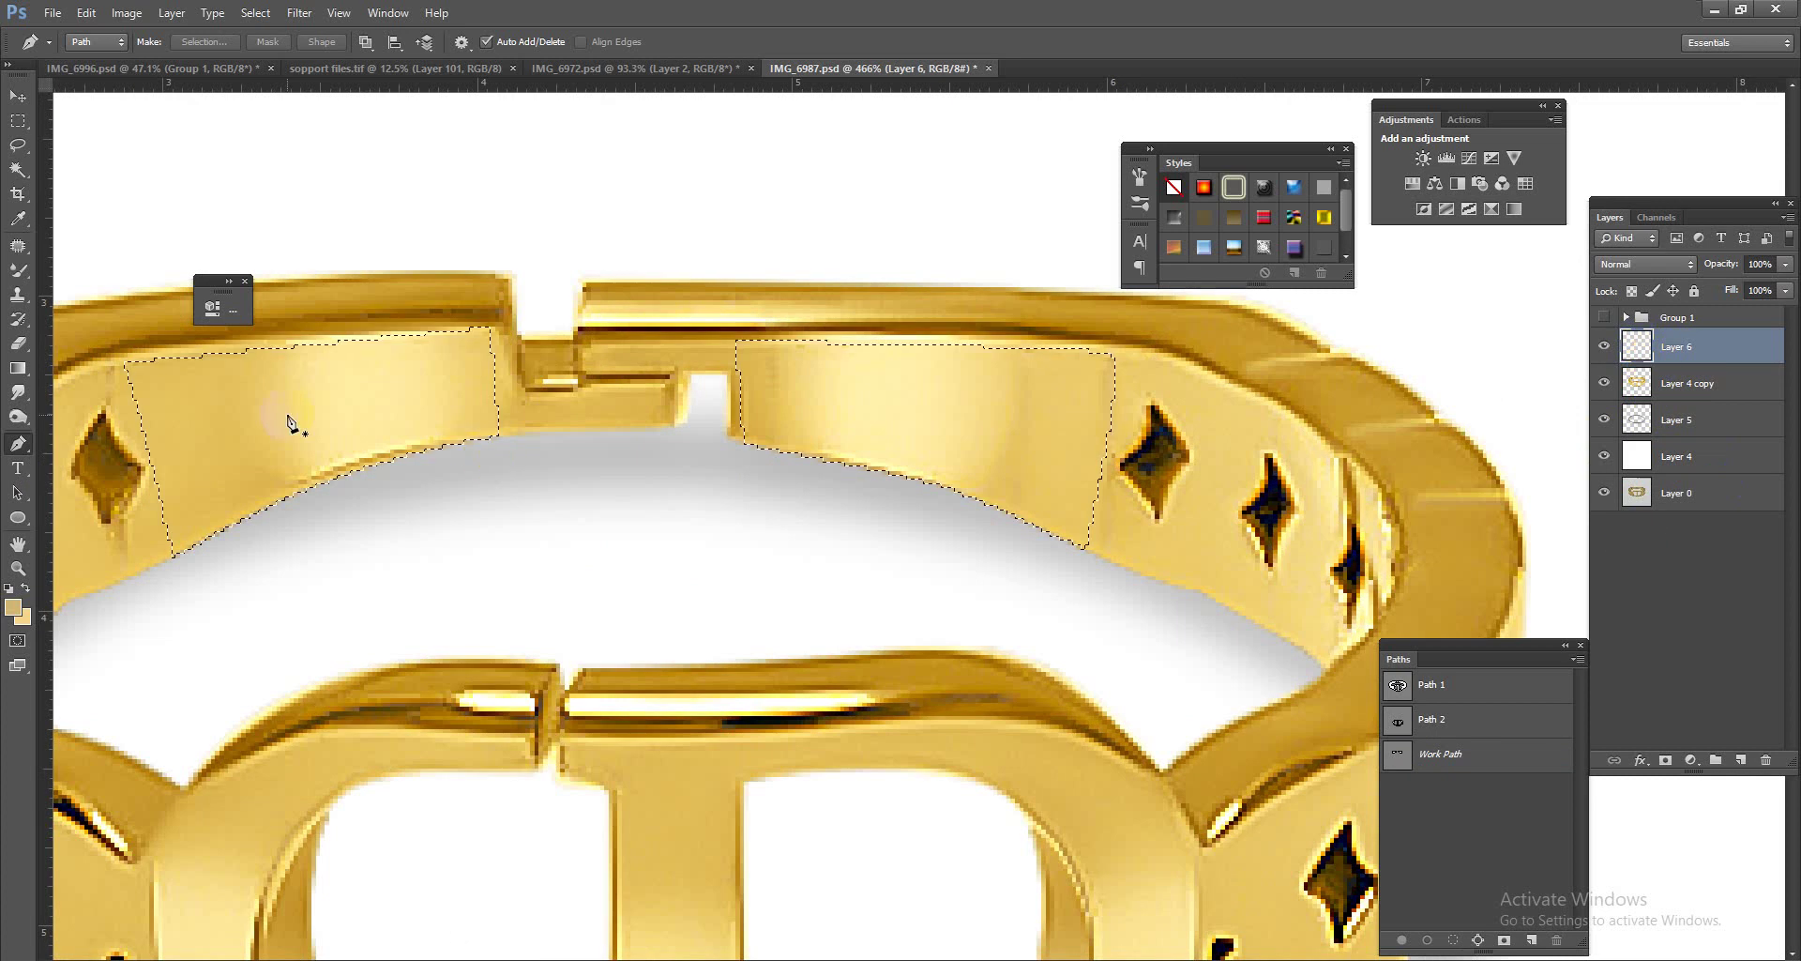
pyautogui.click(18, 270)
pyautogui.click(94, 287)
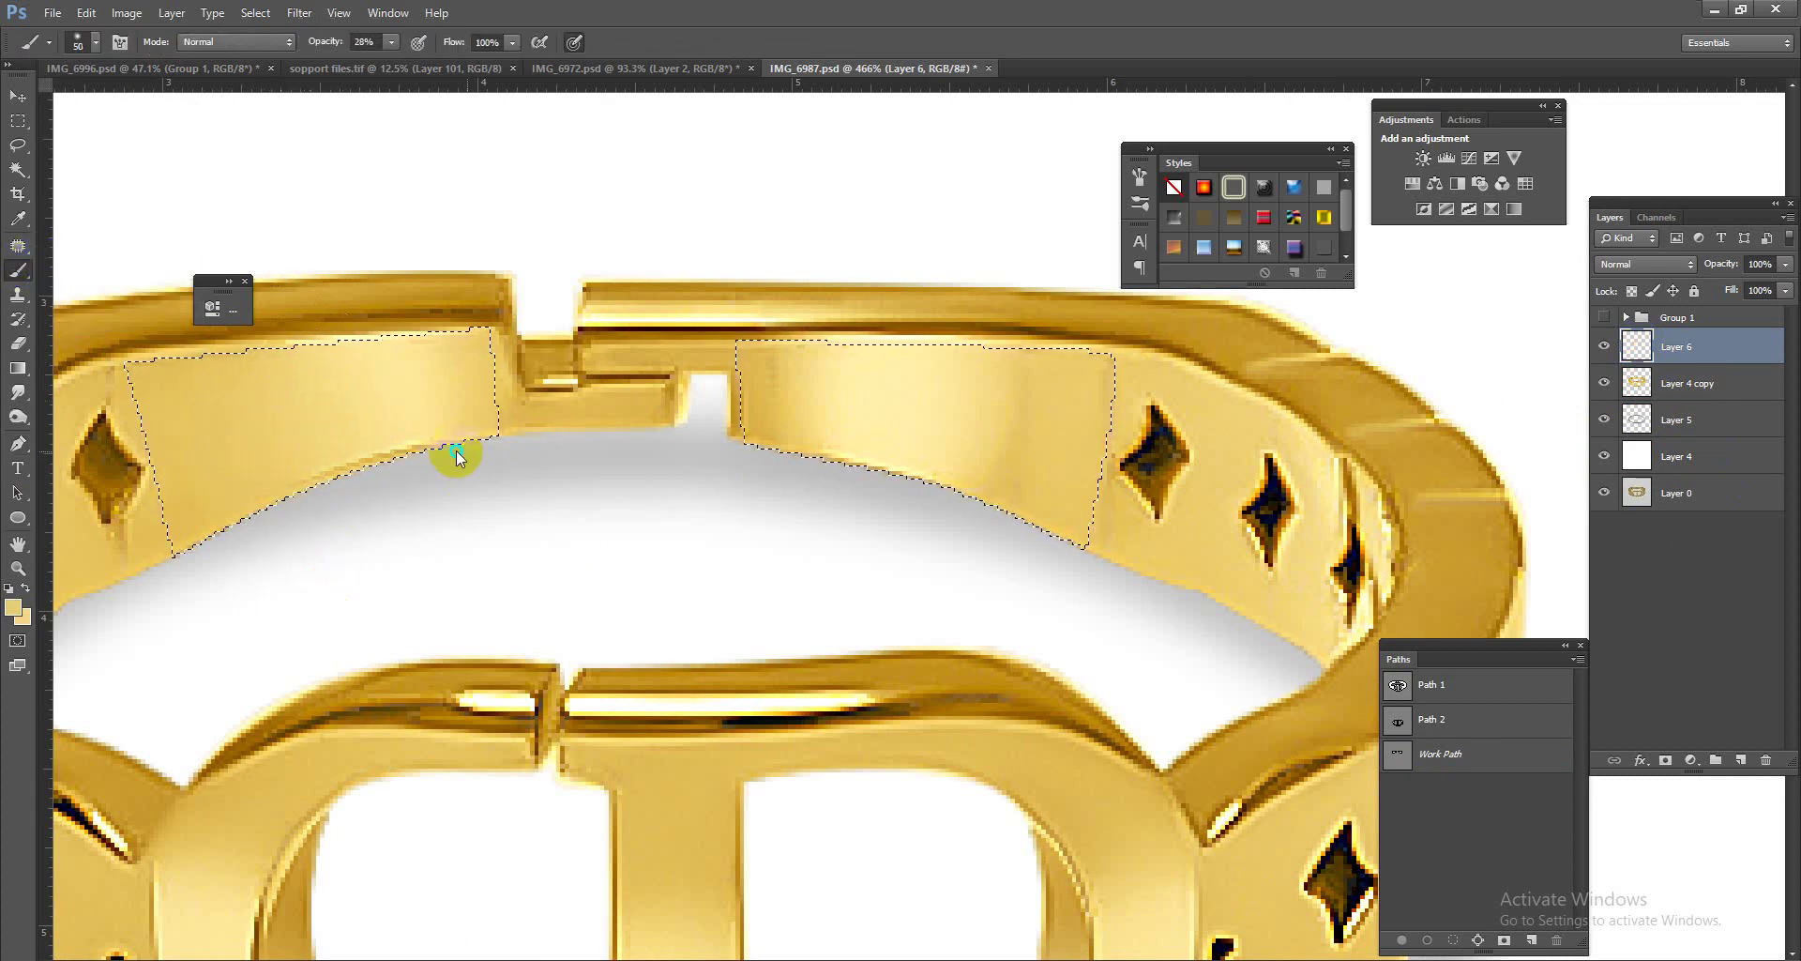
pyautogui.moveTo(455, 474)
pyautogui.mouseDown()
pyautogui.moveTo(362, 473)
pyautogui.moveTo(448, 478)
pyautogui.moveTo(365, 482)
pyautogui.moveTo(430, 482)
pyautogui.mouseUp()
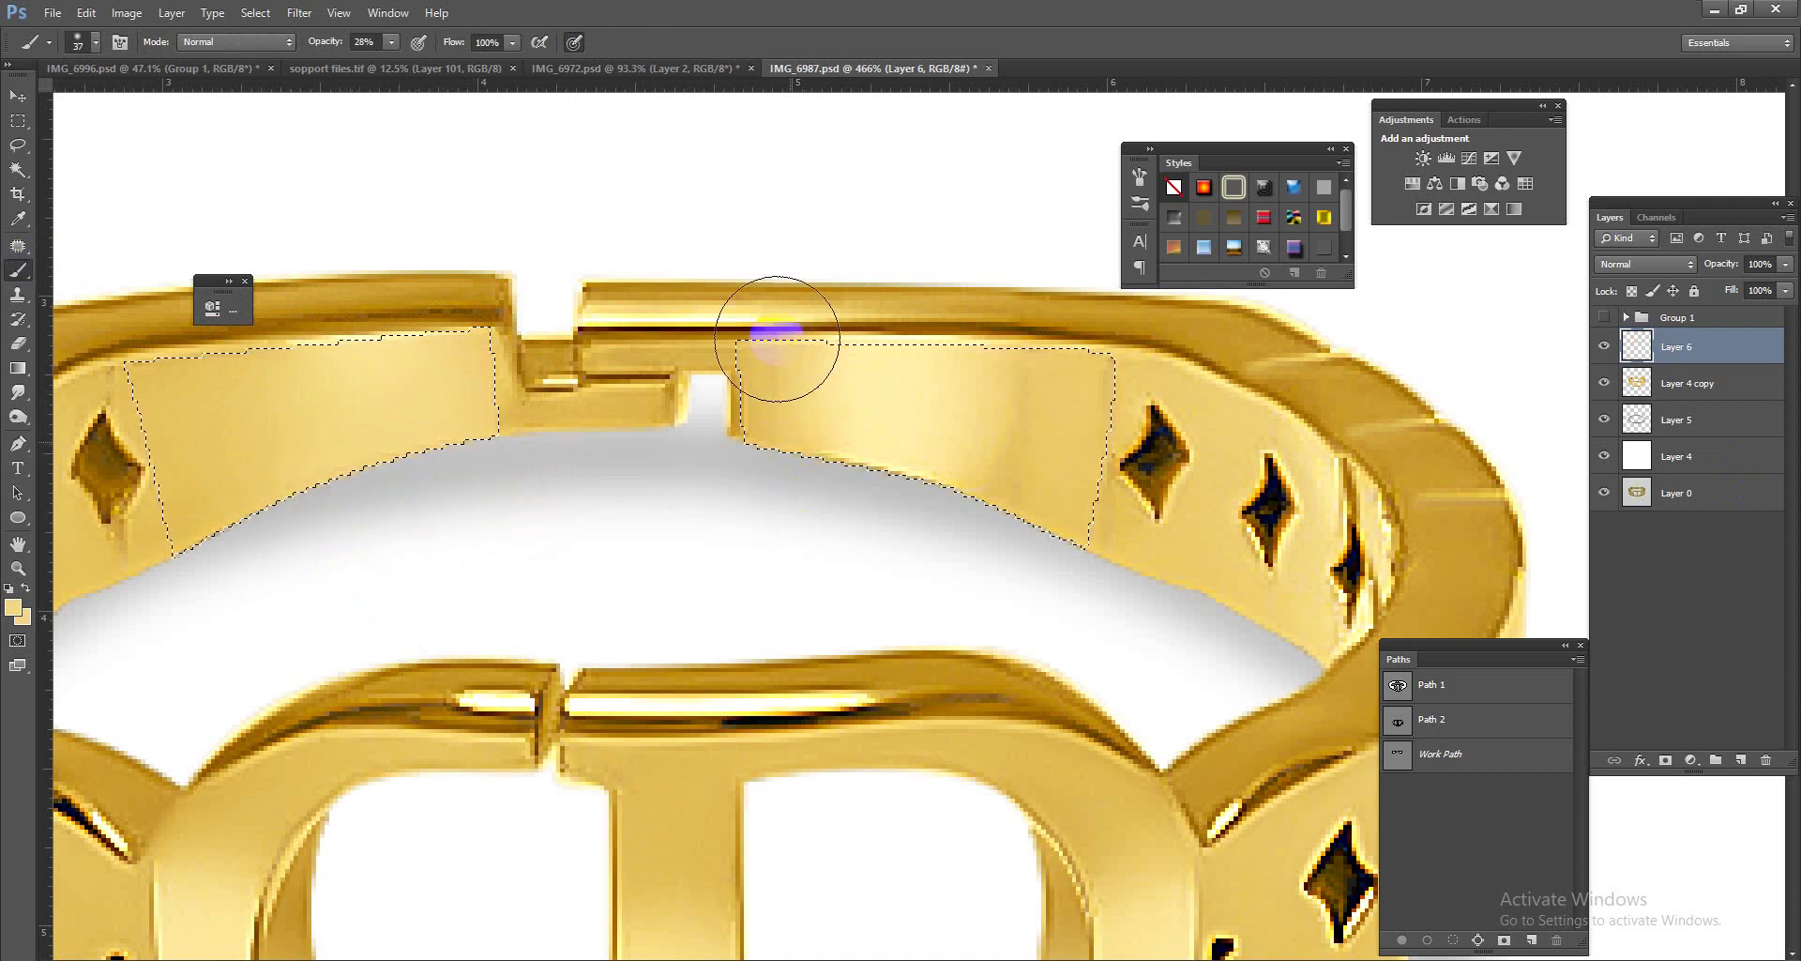
pyautogui.moveTo(800, 336); pyautogui.dragTo(792, 324)
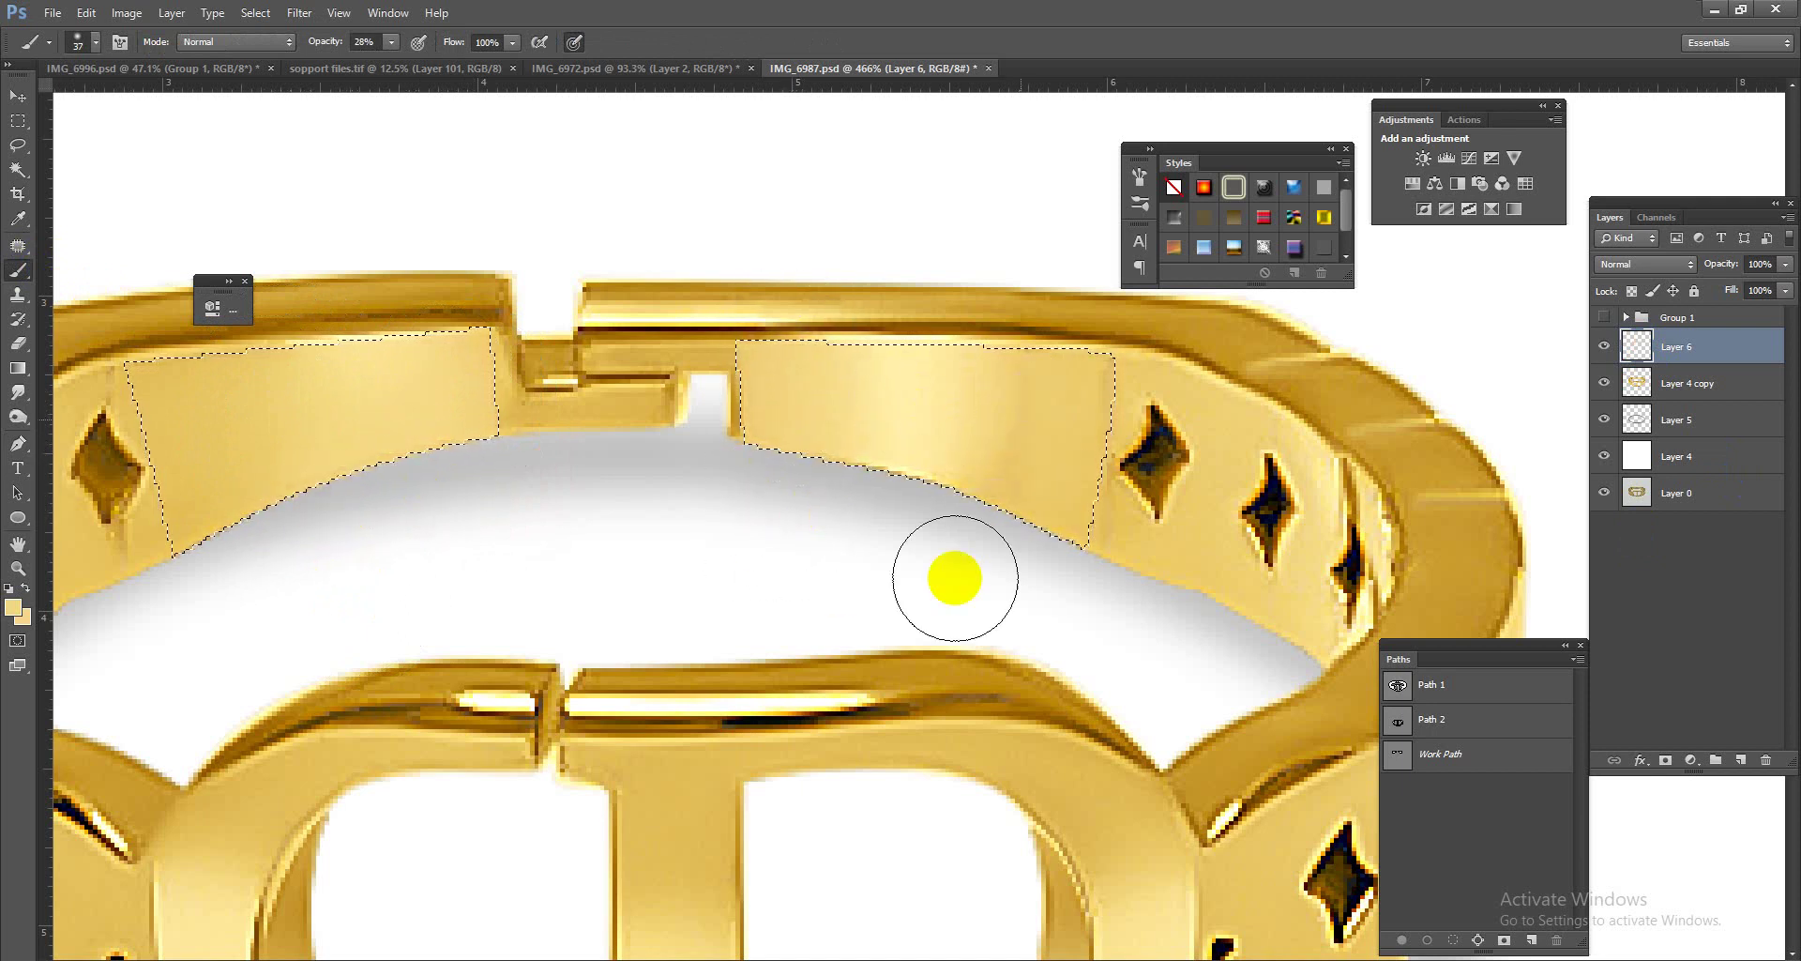
pyautogui.moveTo(952, 523); pyautogui.dragTo(913, 515)
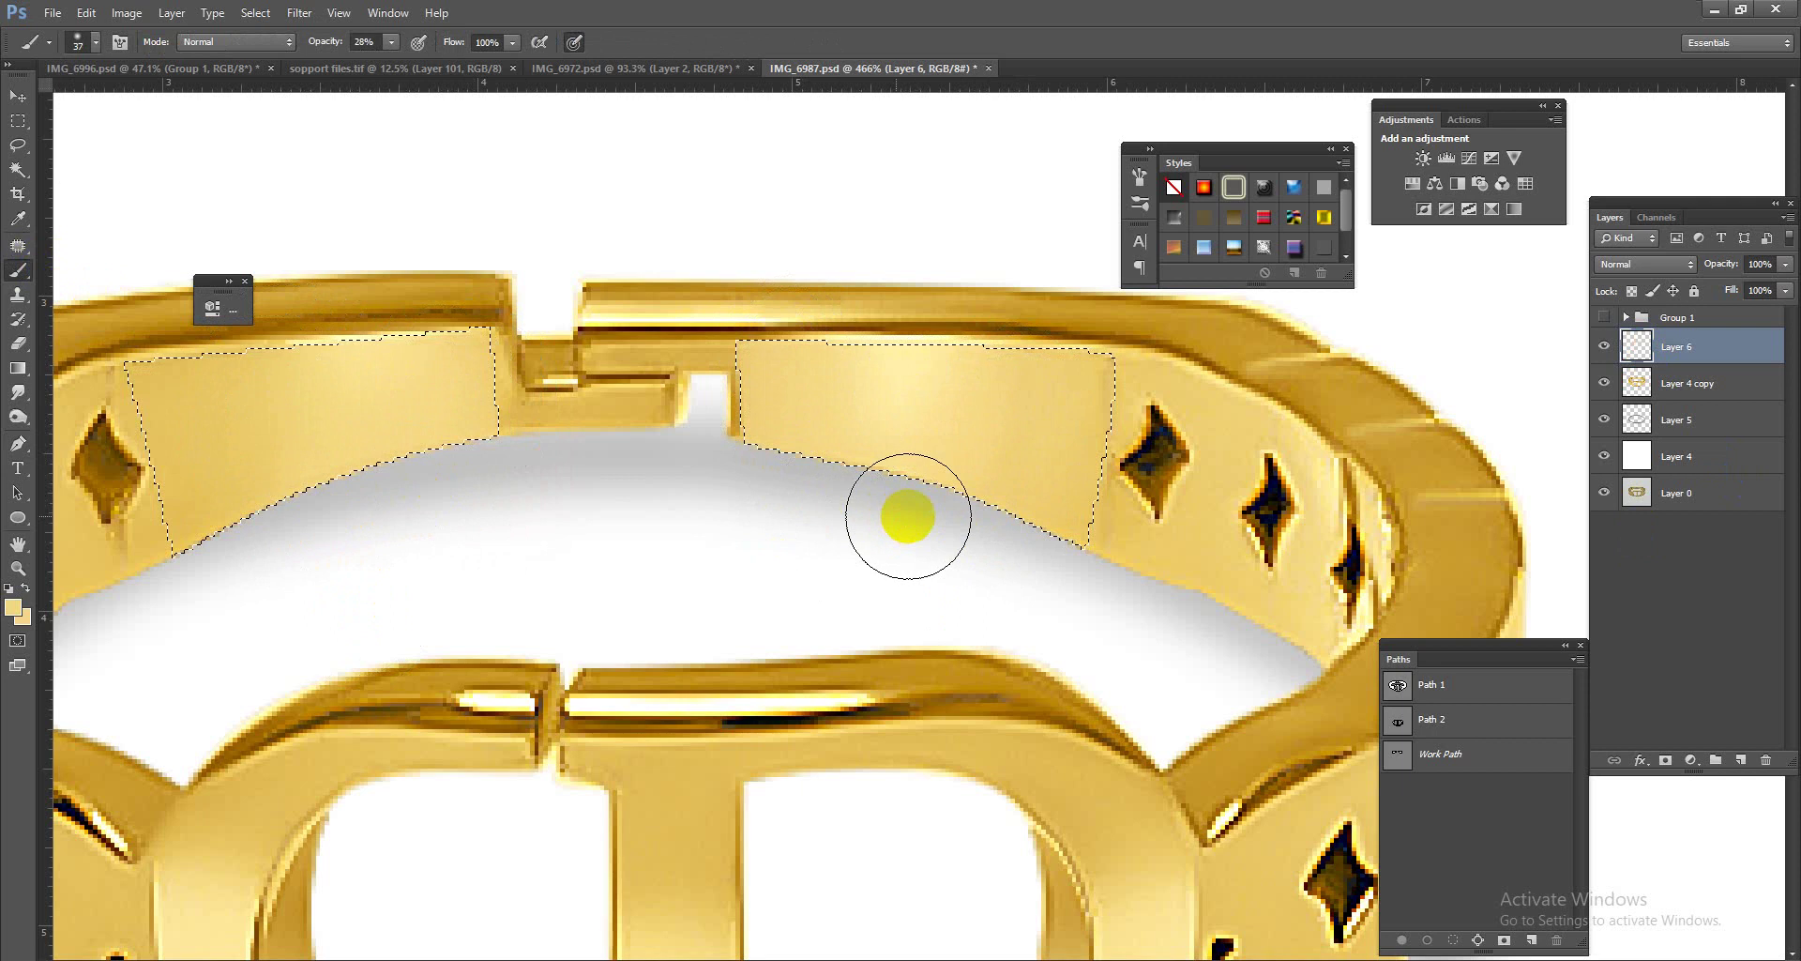
pyautogui.click(927, 345)
pyautogui.click(898, 574)
pyautogui.click(645, 524)
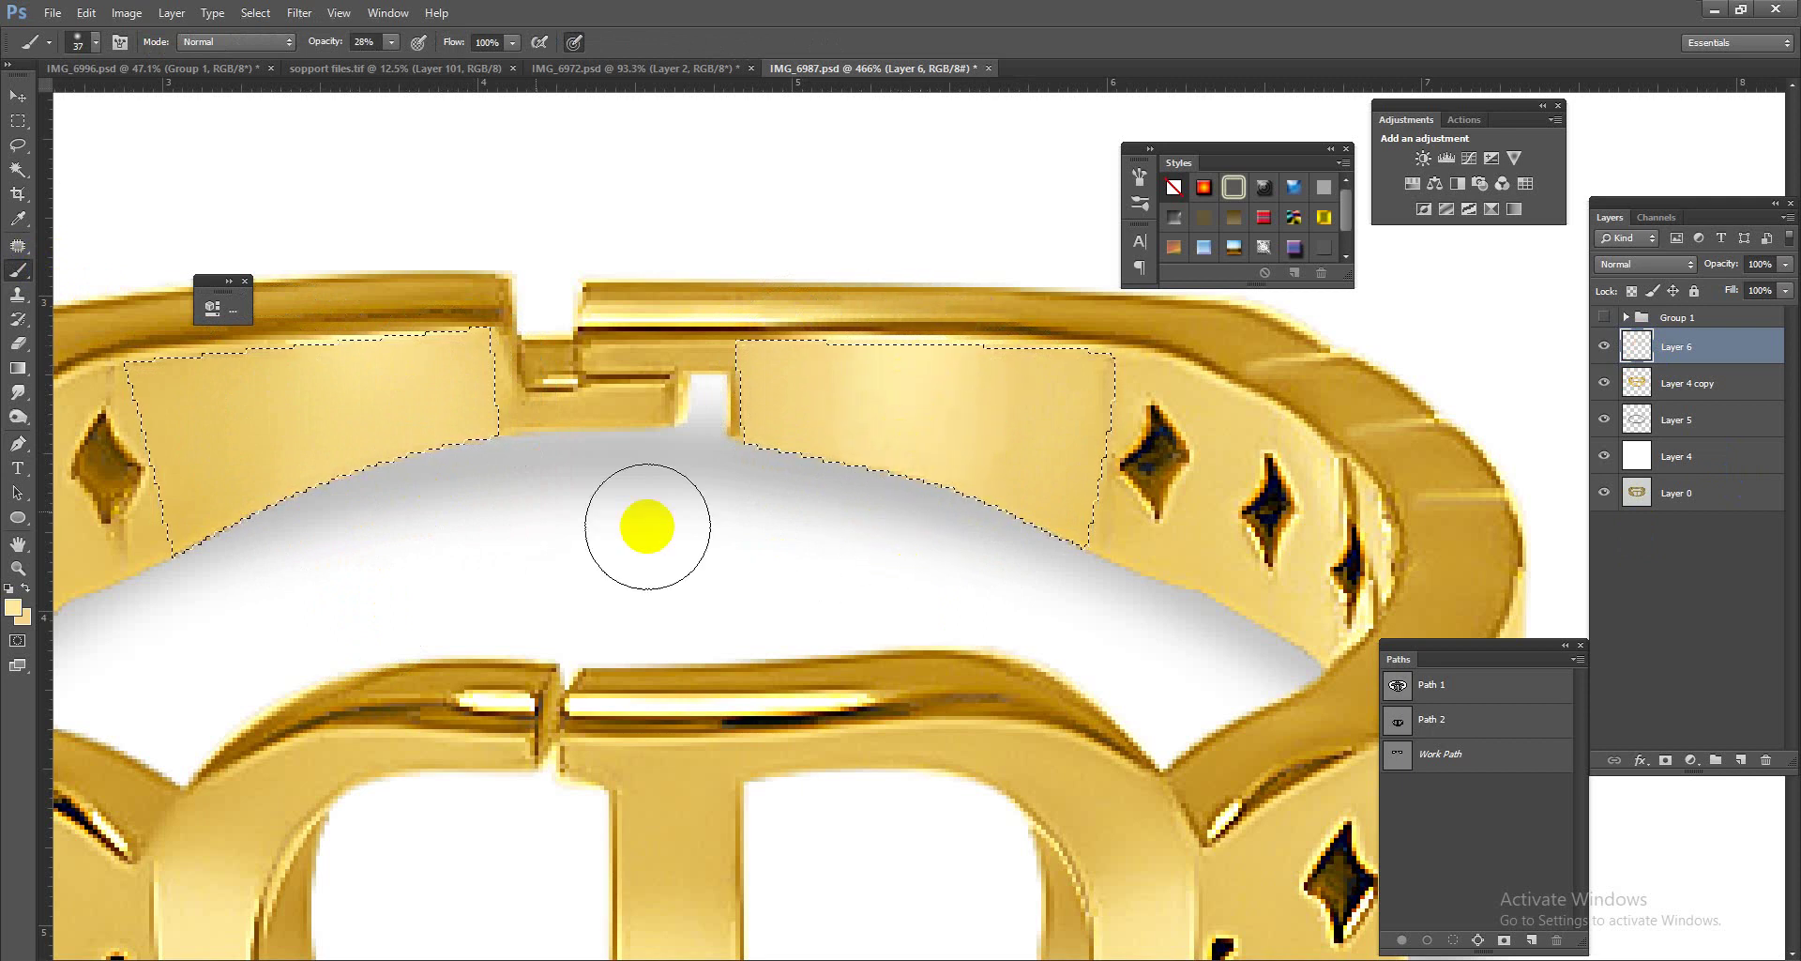
pyautogui.click(294, 343)
# Step: Deselect, shrink the brush to 8 px, and dab gold near the gap, above the diamonds and inside the D
pyautogui.hotkey('ctrl', 'd')
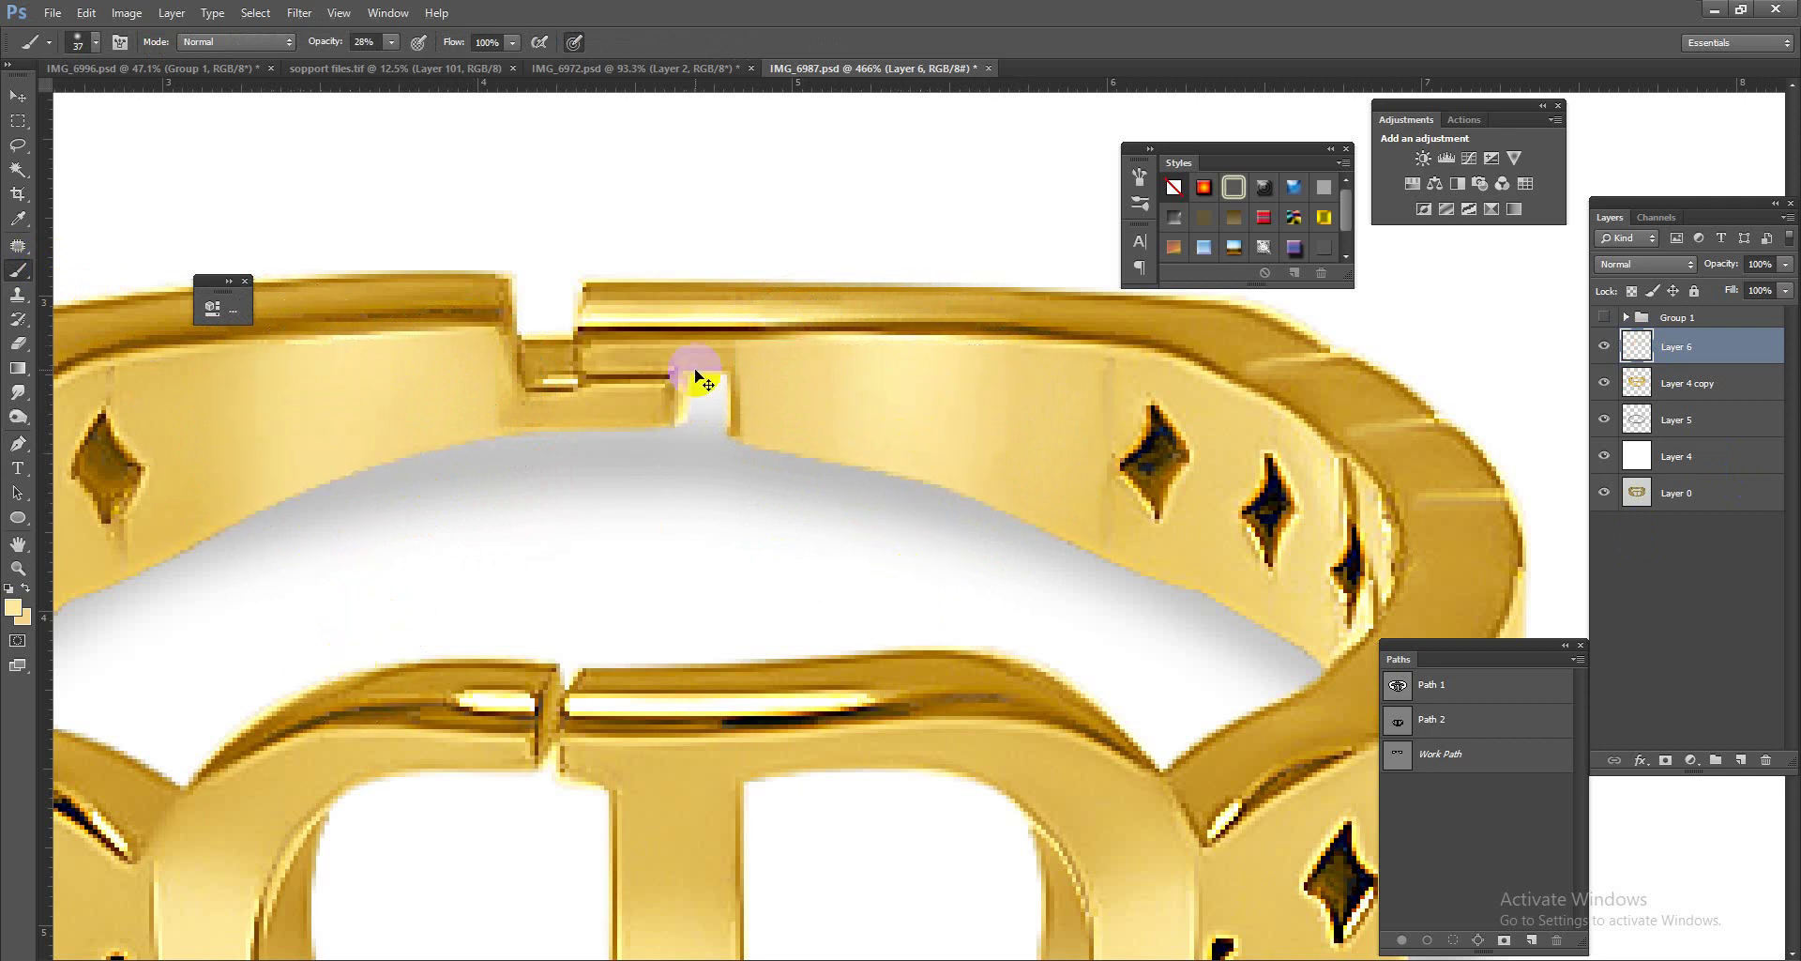
pyautogui.moveTo(987, 420)
pyautogui.mouseDown()
pyautogui.moveTo(1013, 448)
pyautogui.moveTo(977, 452)
pyautogui.mouseUp()
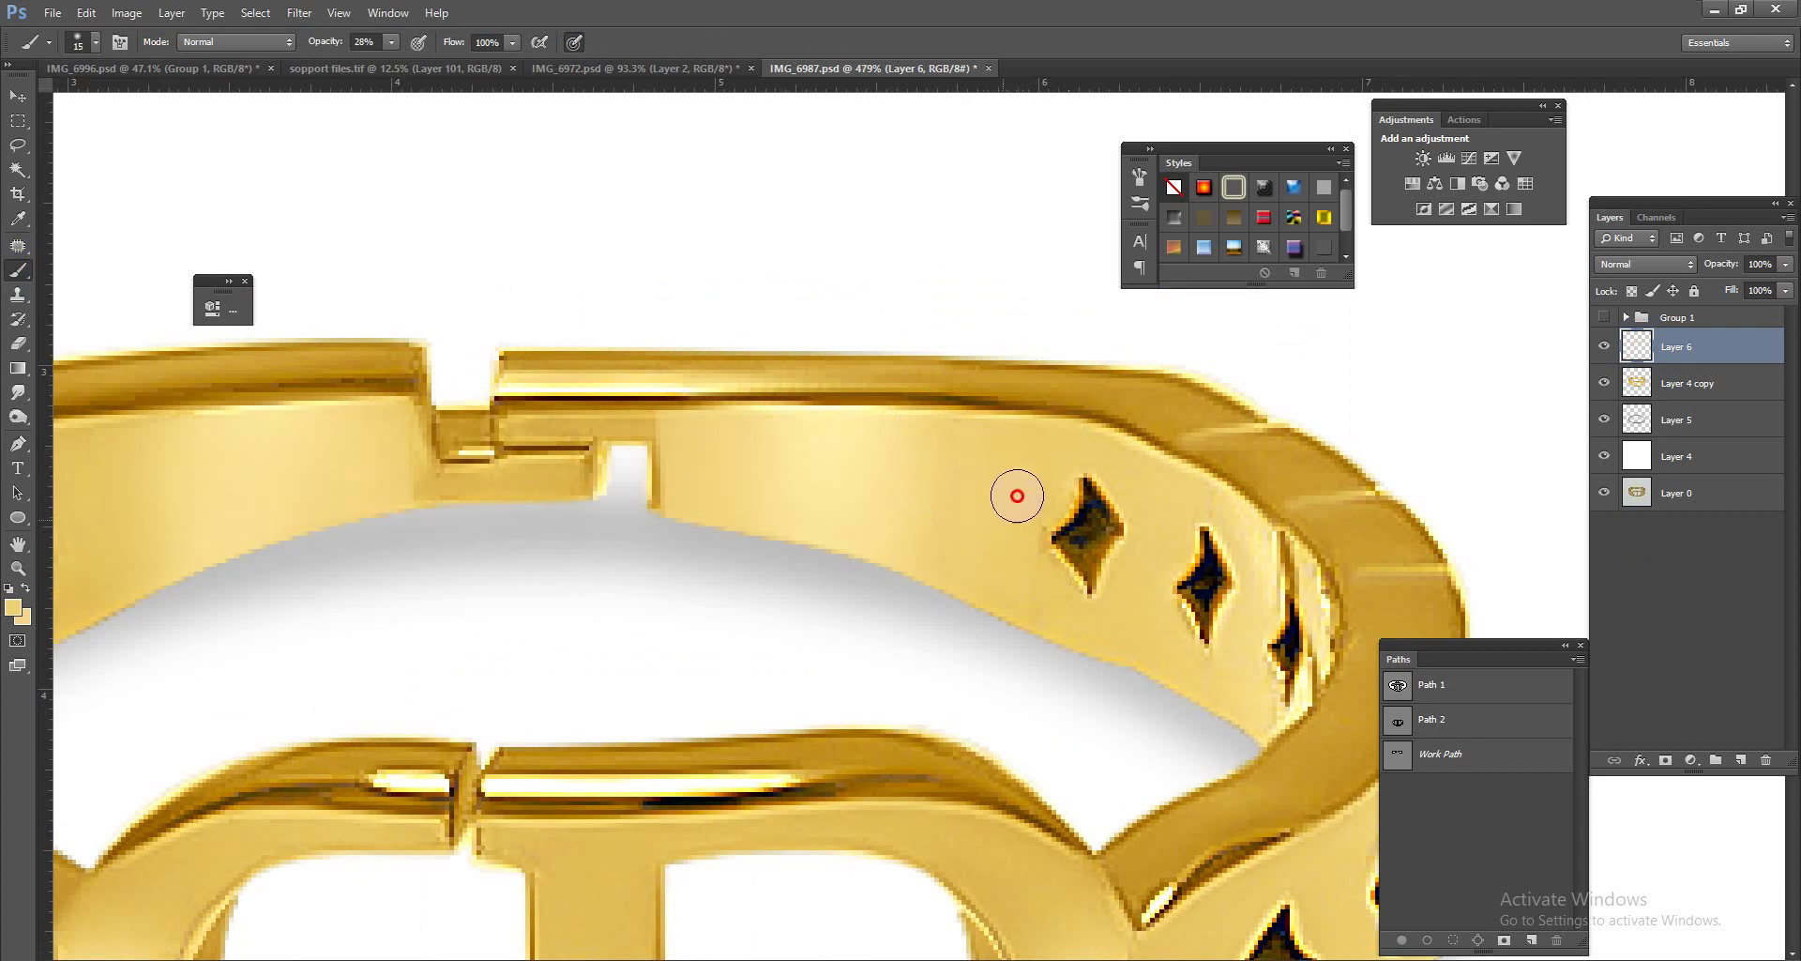
pyautogui.moveTo(1041, 441); pyautogui.dragTo(953, 431)
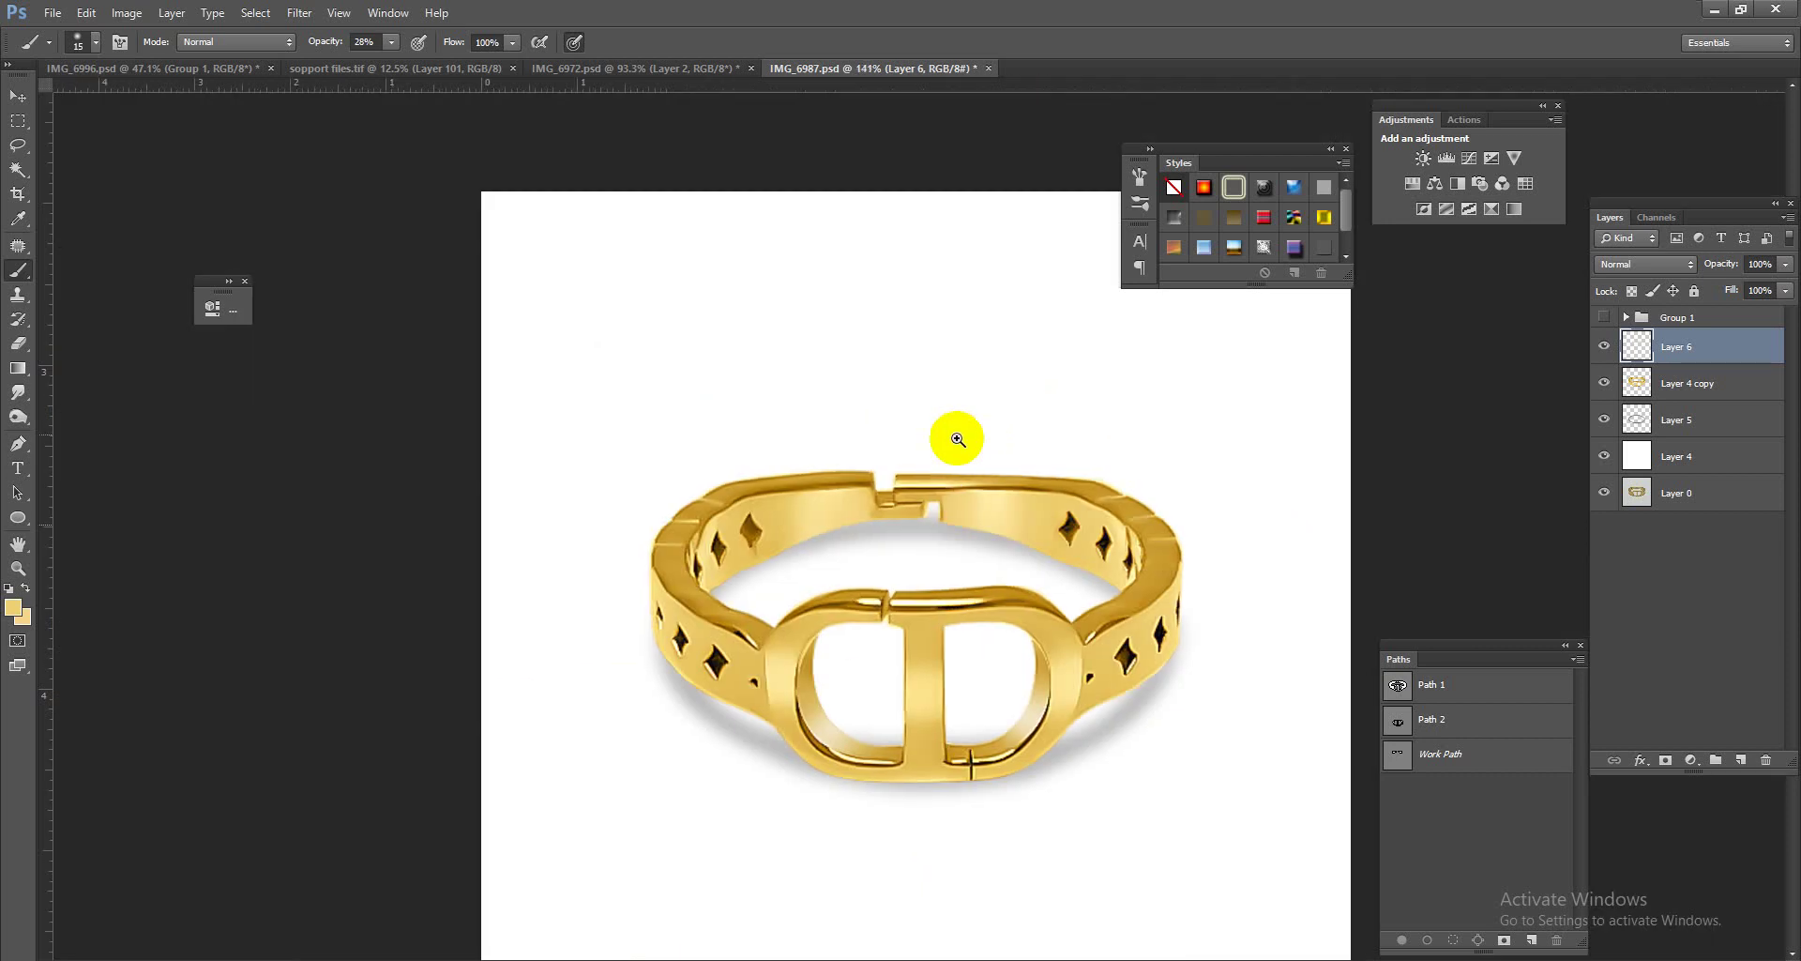
pyautogui.moveTo(917, 563); pyautogui.dragTo(990, 569)
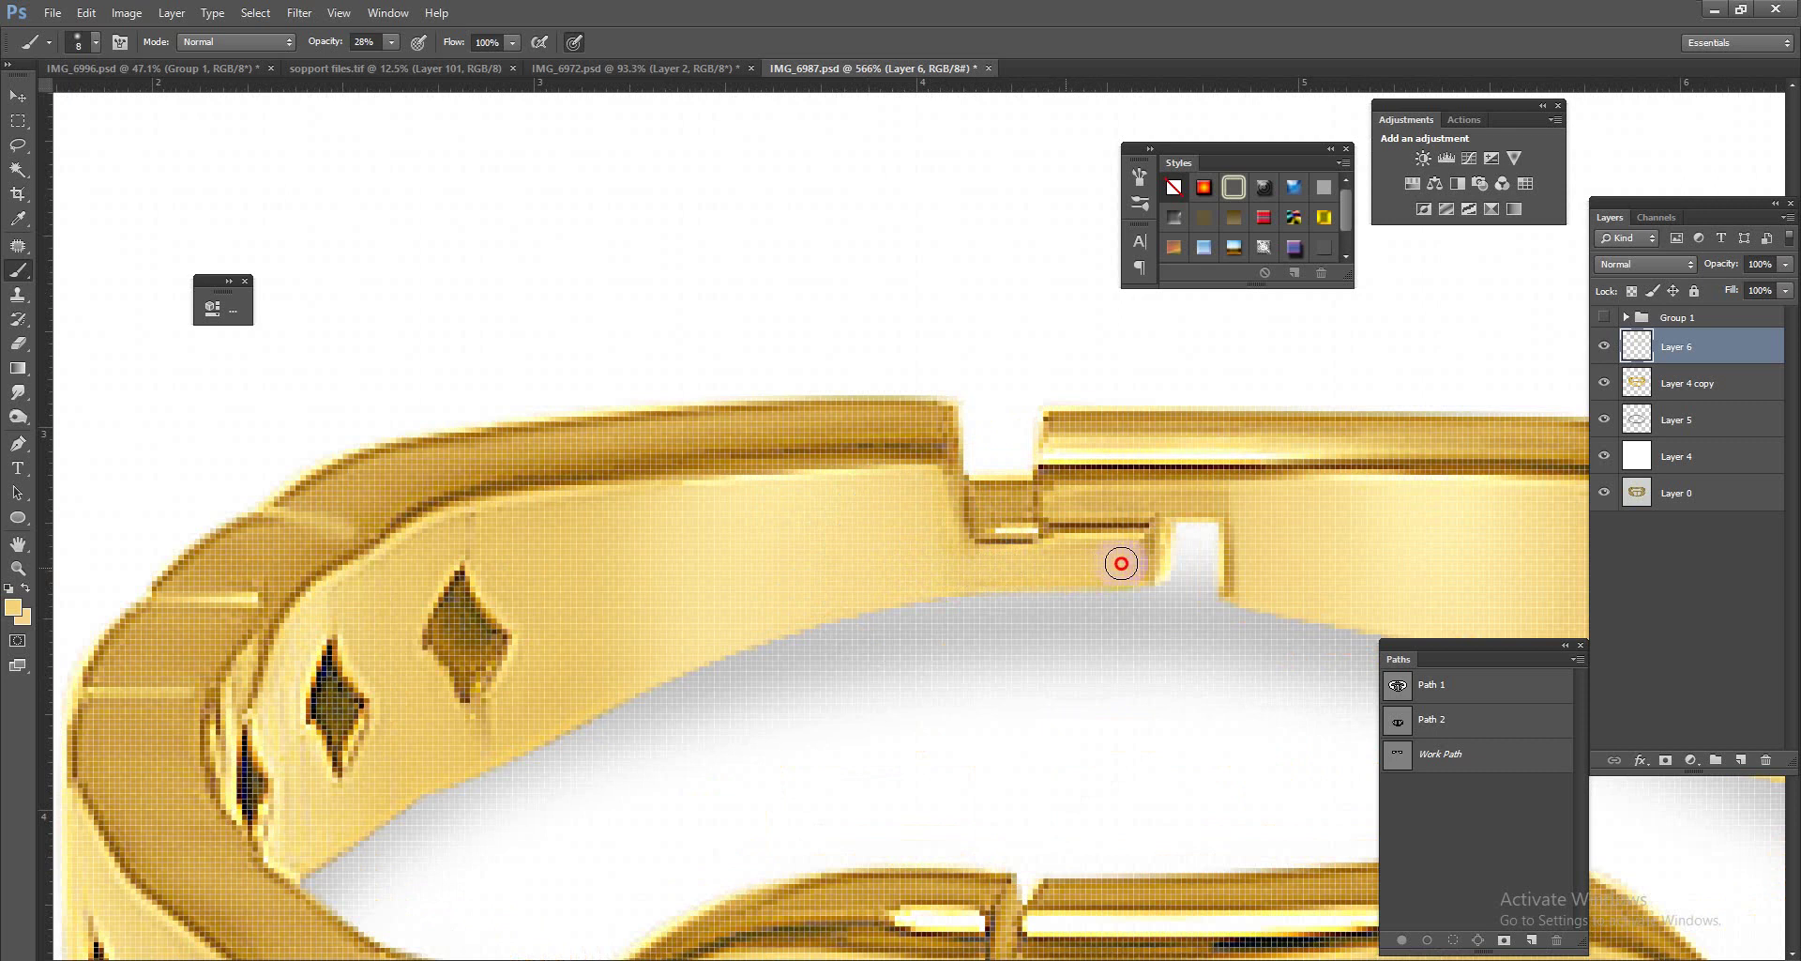
pyautogui.moveTo(1069, 570)
pyautogui.mouseDown()
pyautogui.moveTo(943, 581)
pyautogui.moveTo(911, 554)
pyautogui.mouseUp()
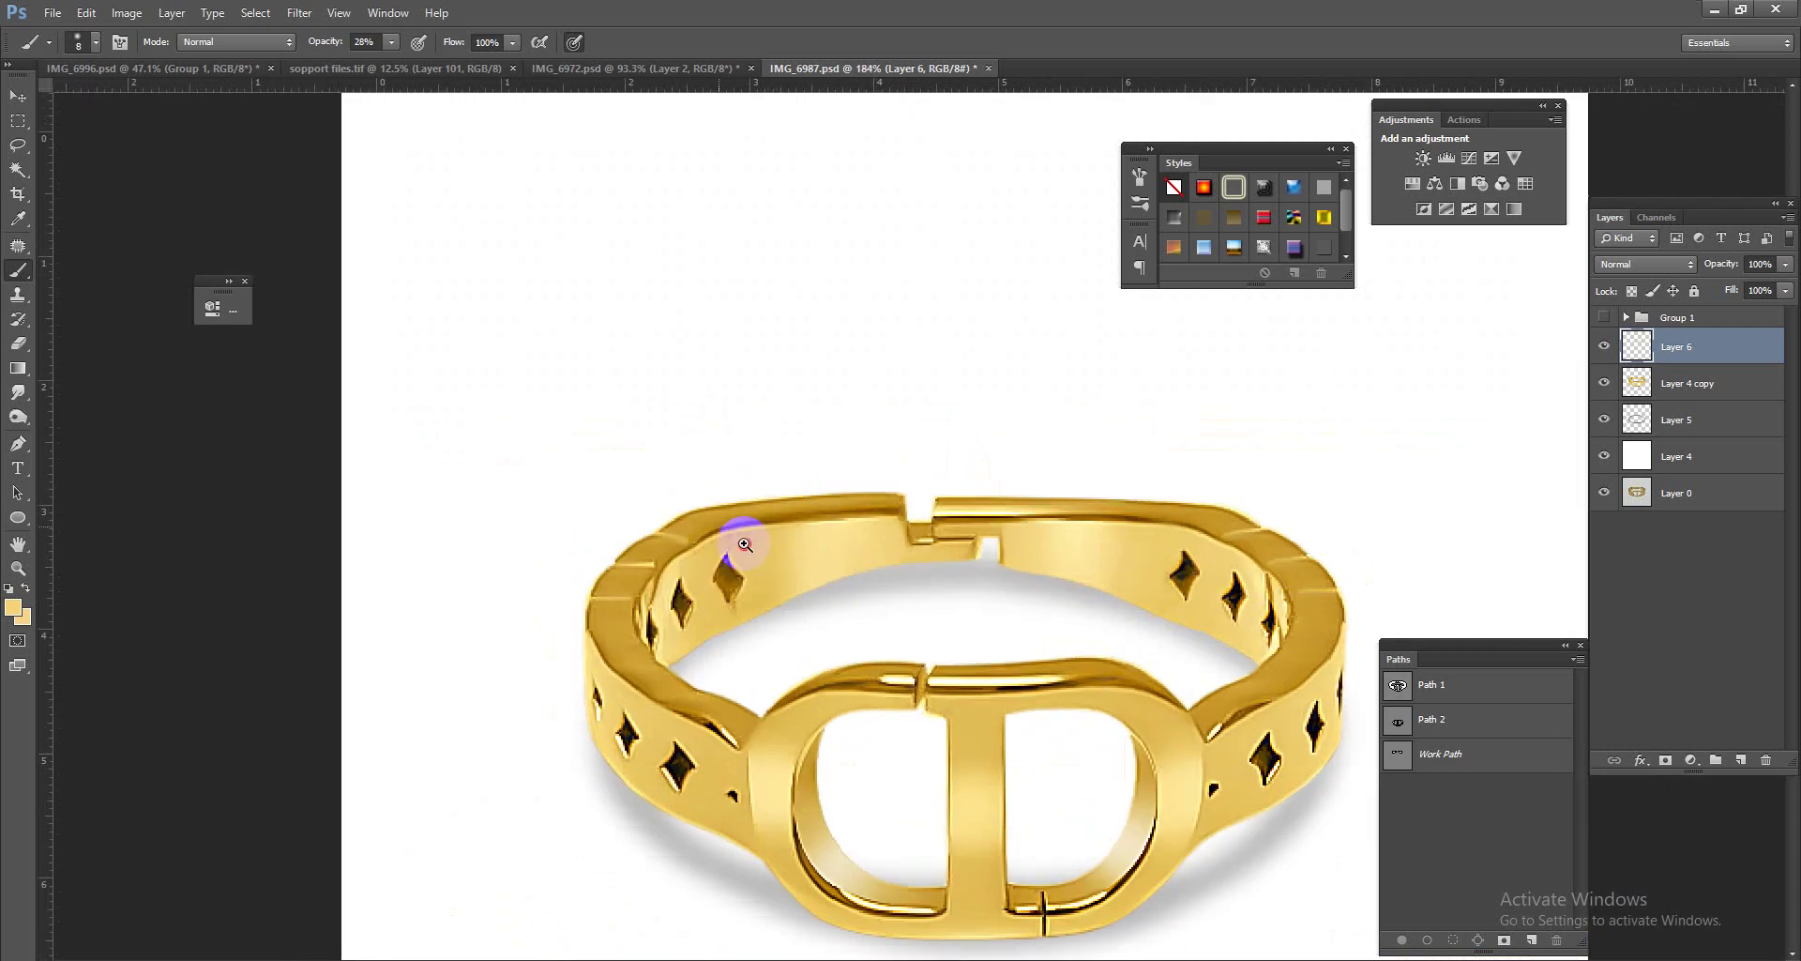
pyautogui.moveTo(881, 552); pyautogui.dragTo(771, 556)
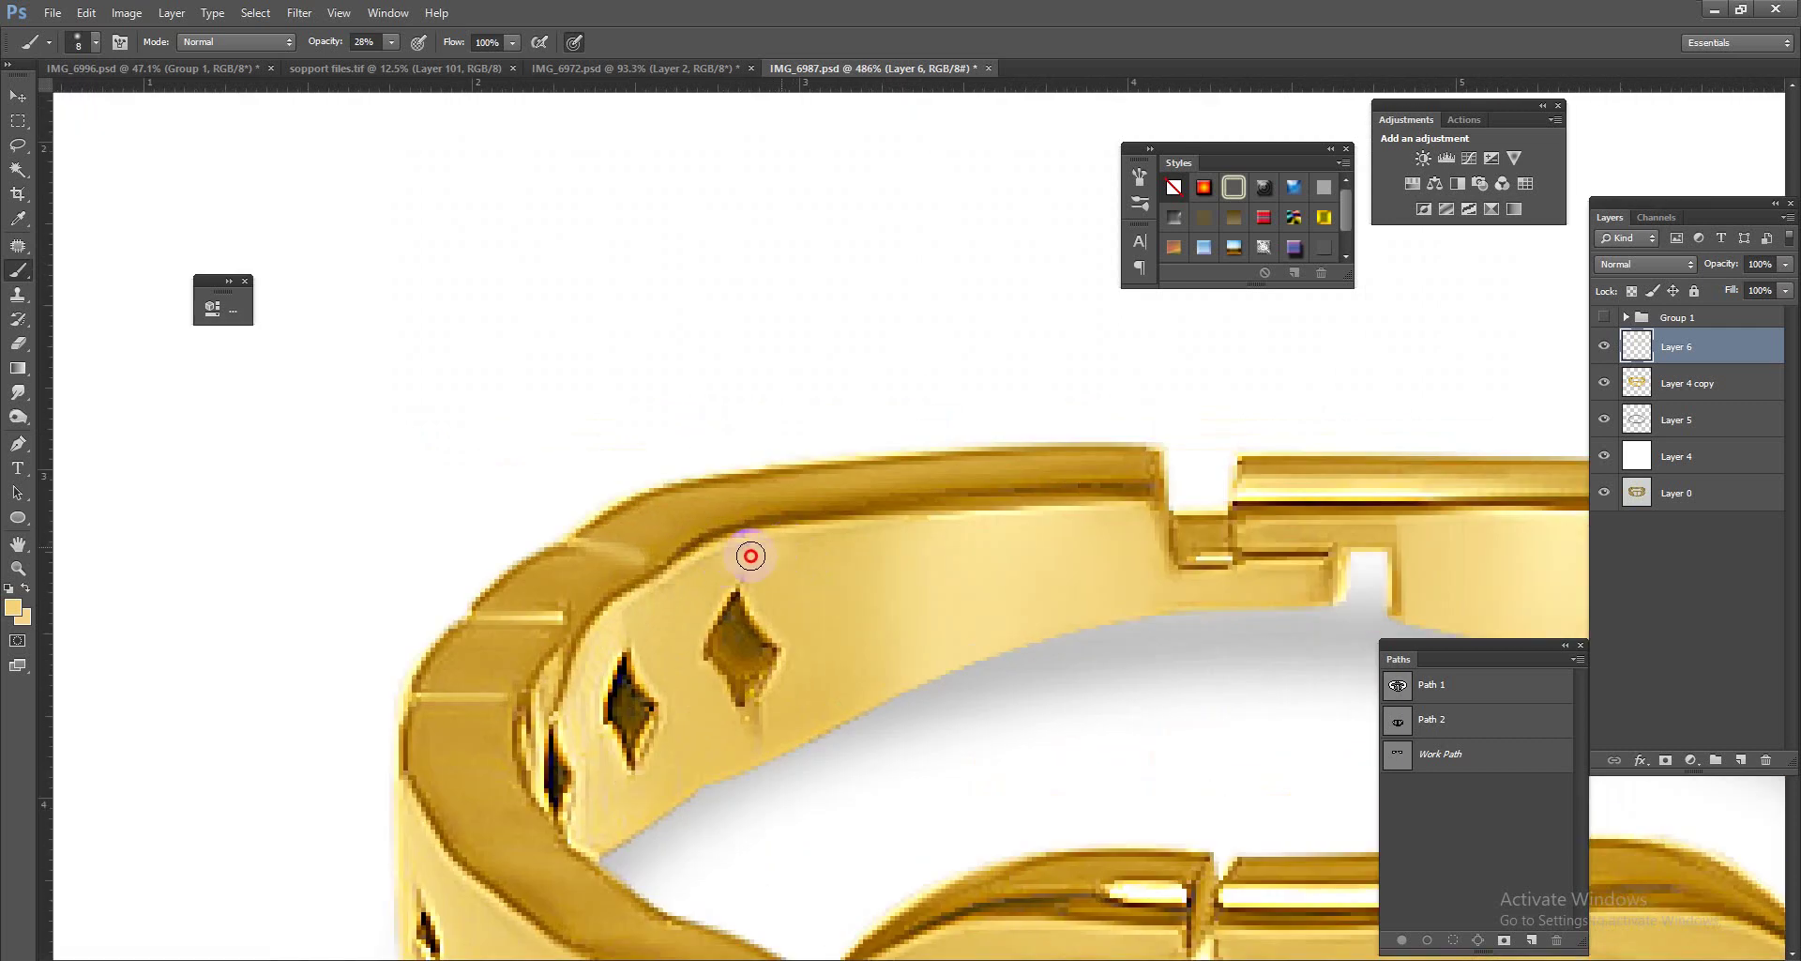
pyautogui.click(796, 556)
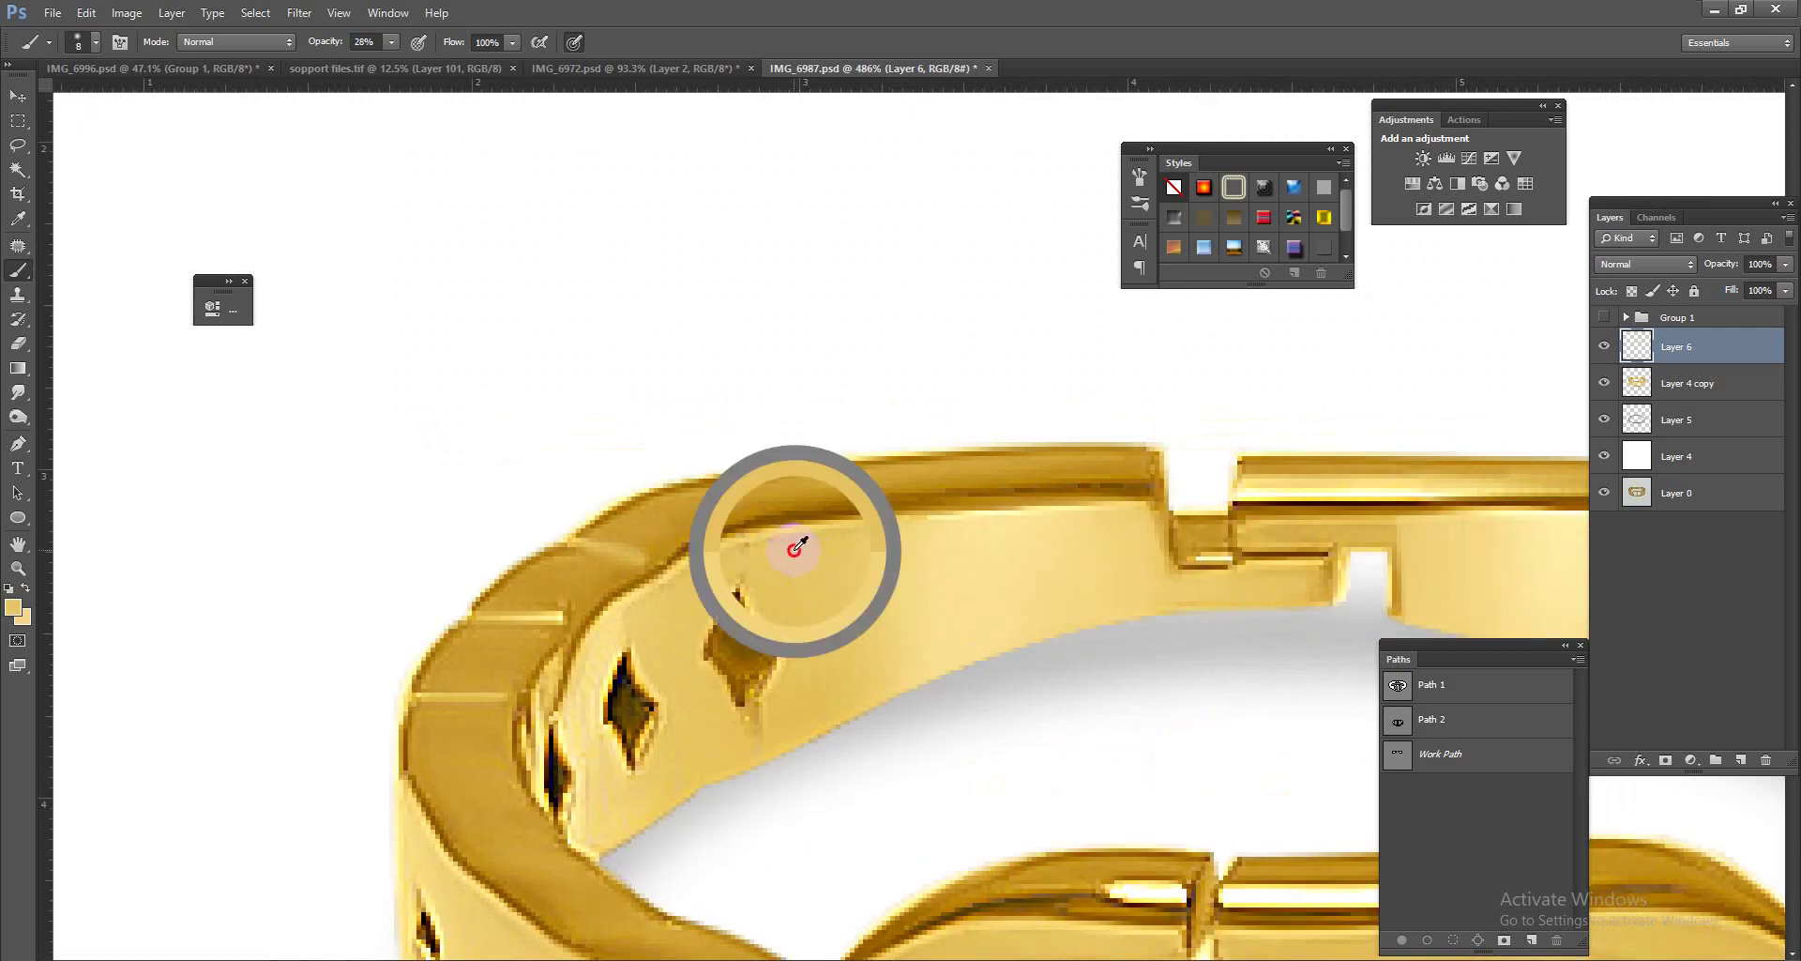
pyautogui.moveTo(1061, 545); pyautogui.dragTo(1179, 542)
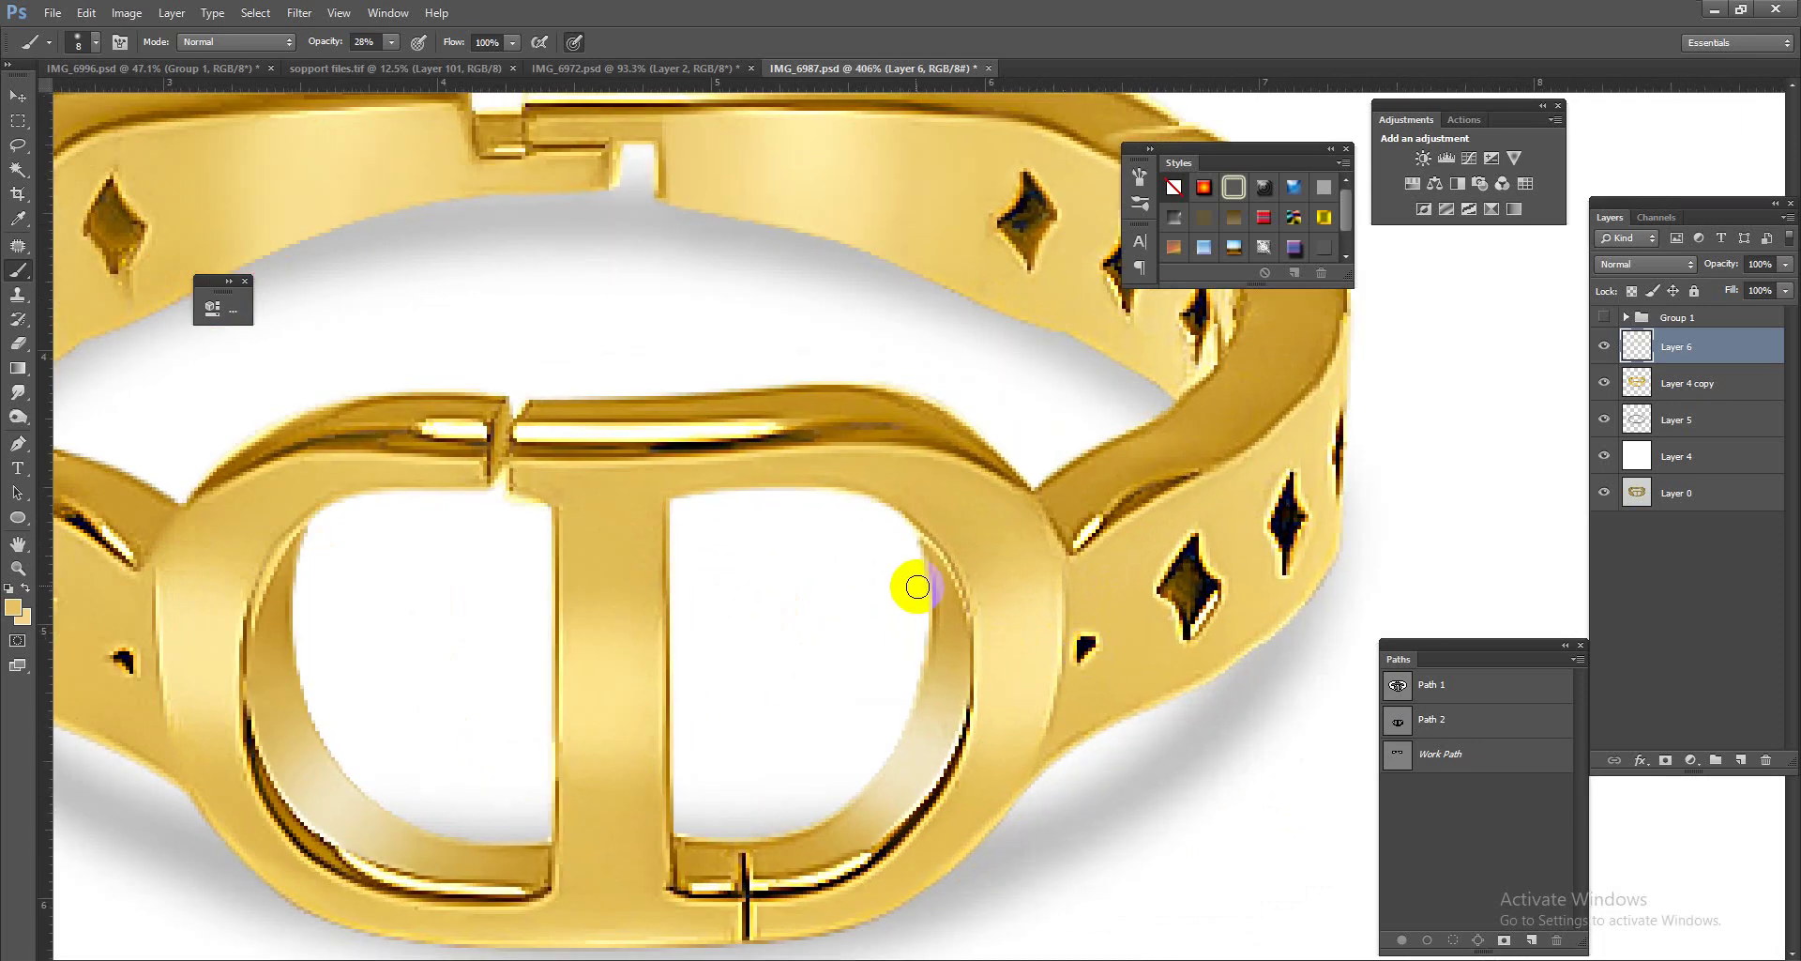
pyautogui.moveTo(917, 586); pyautogui.dragTo(959, 629)
pyautogui.moveTo(1119, 666); pyautogui.dragTo(1150, 595)
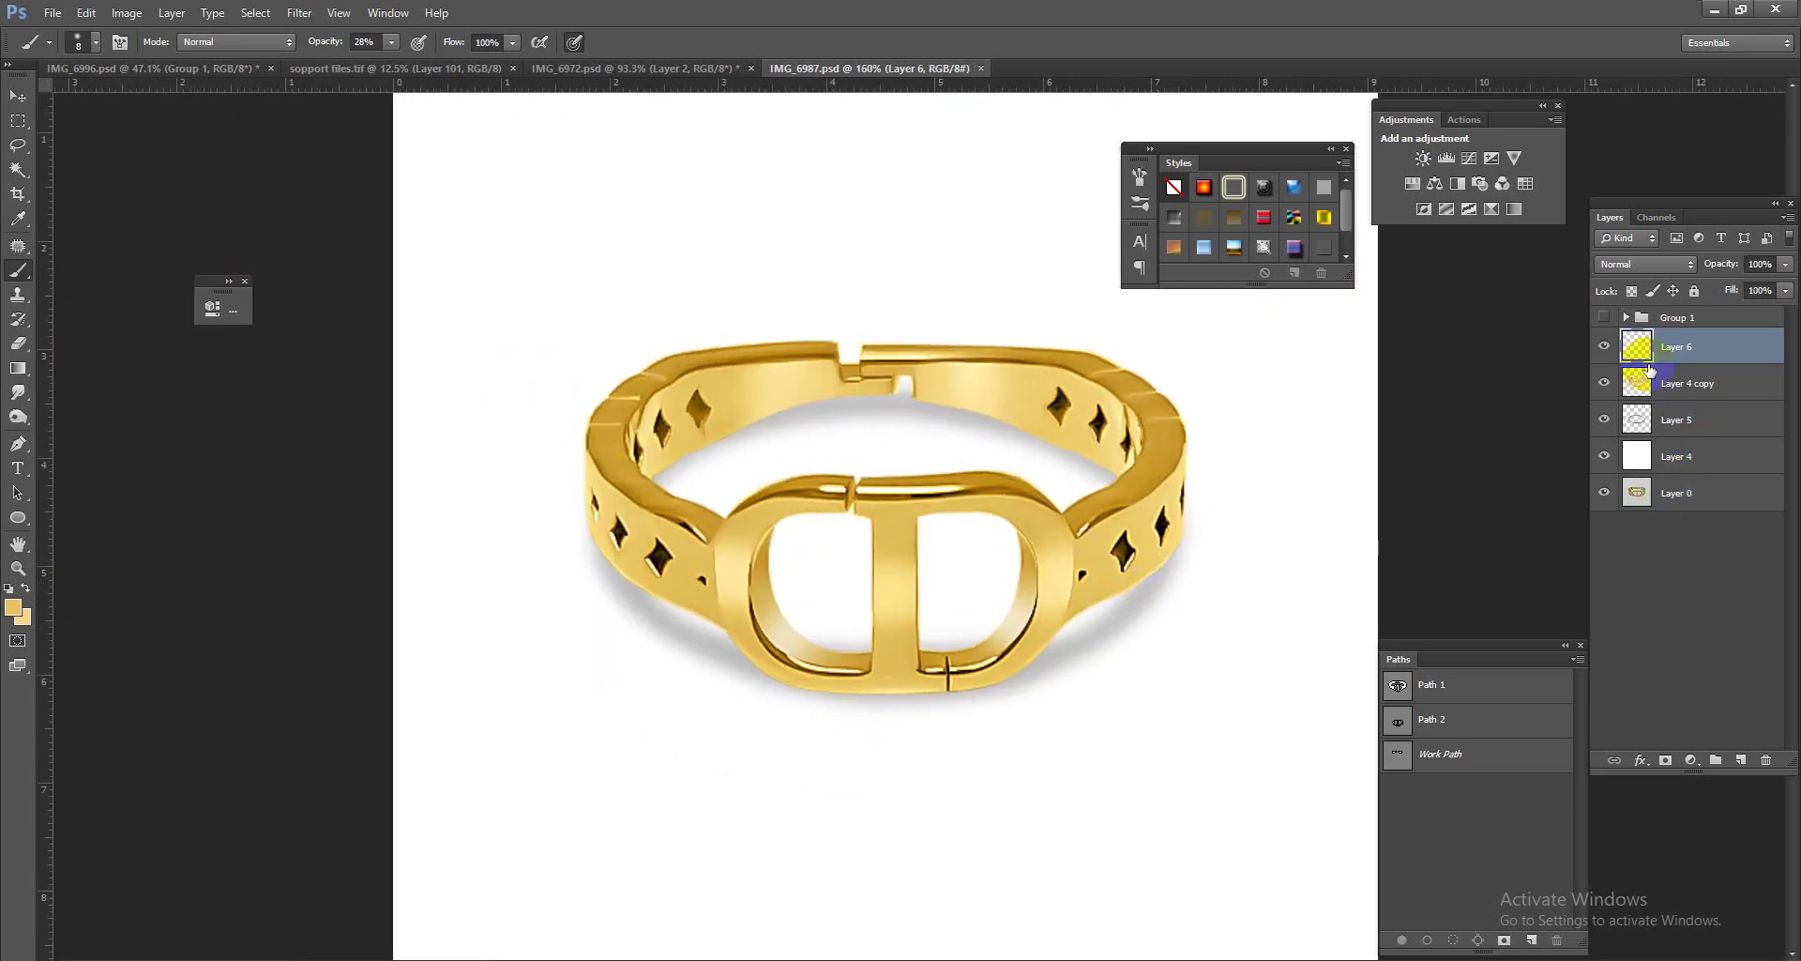
# Step: Group Layers 6, 4 copy, 5 and 4 into Group 2 and fit the image in the window
pyautogui.keyDown('shift'); pyautogui.click(1704, 456); pyautogui.keyUp('shift')
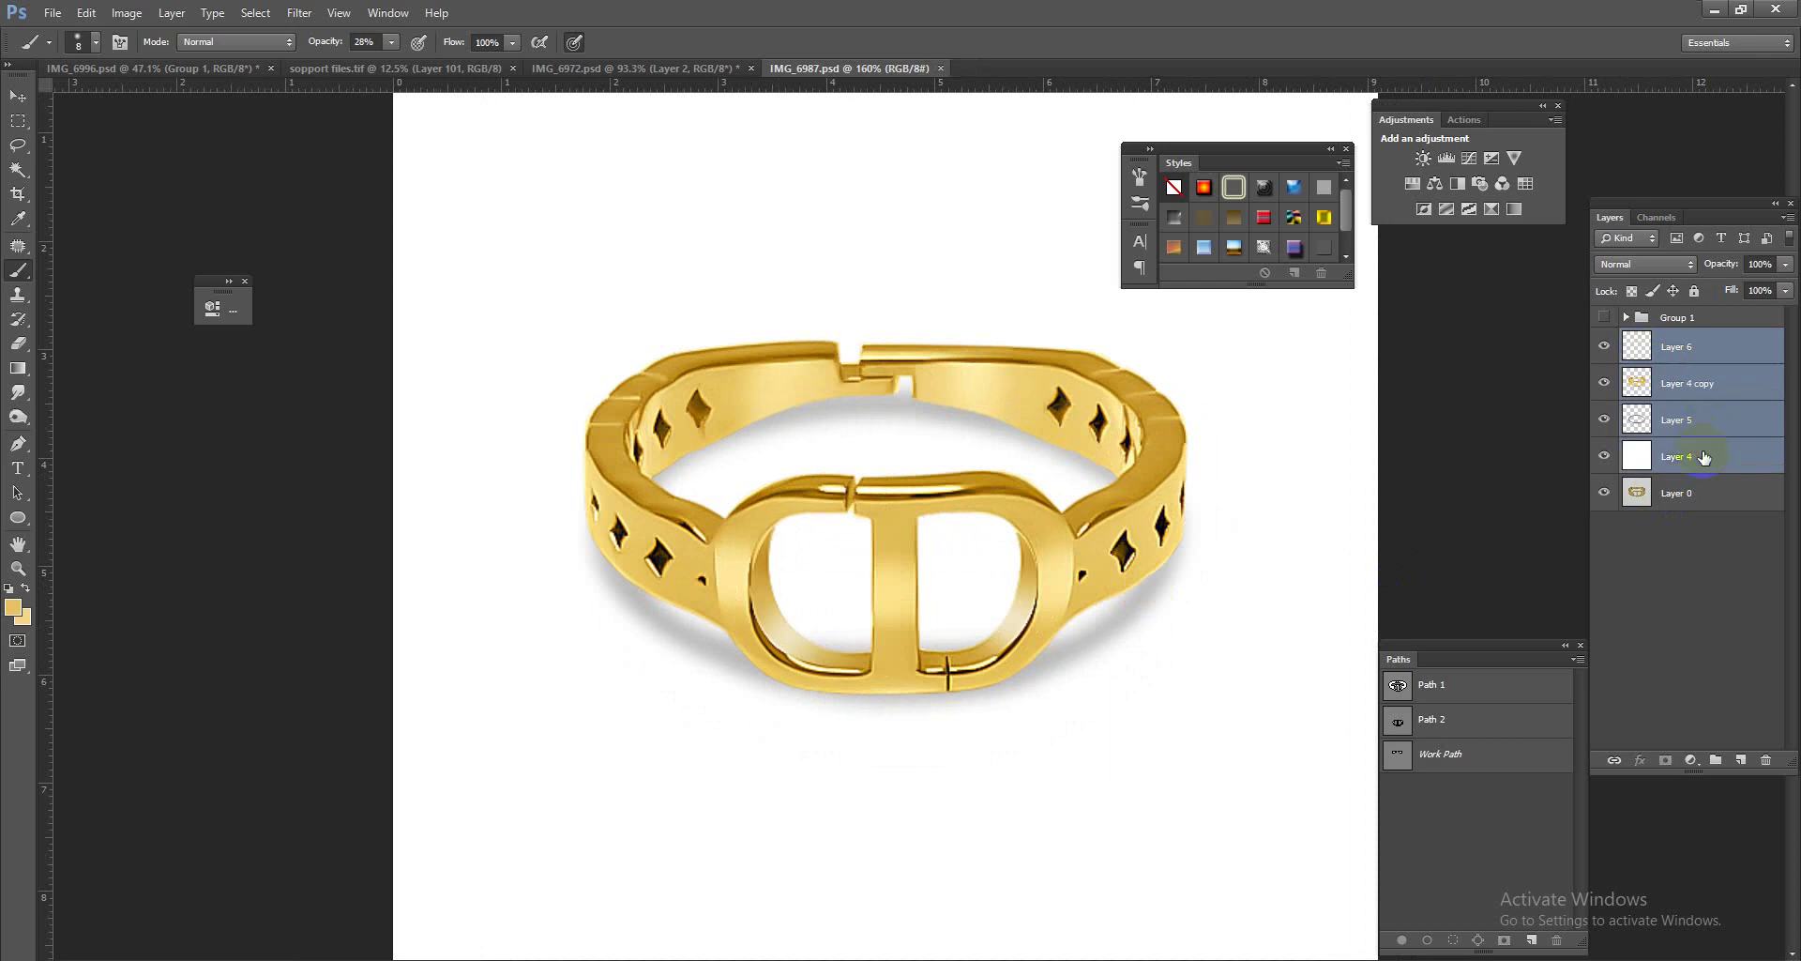
pyautogui.hotkey('ctrl', 'g')
pyautogui.hotkey('ctrl', '-')
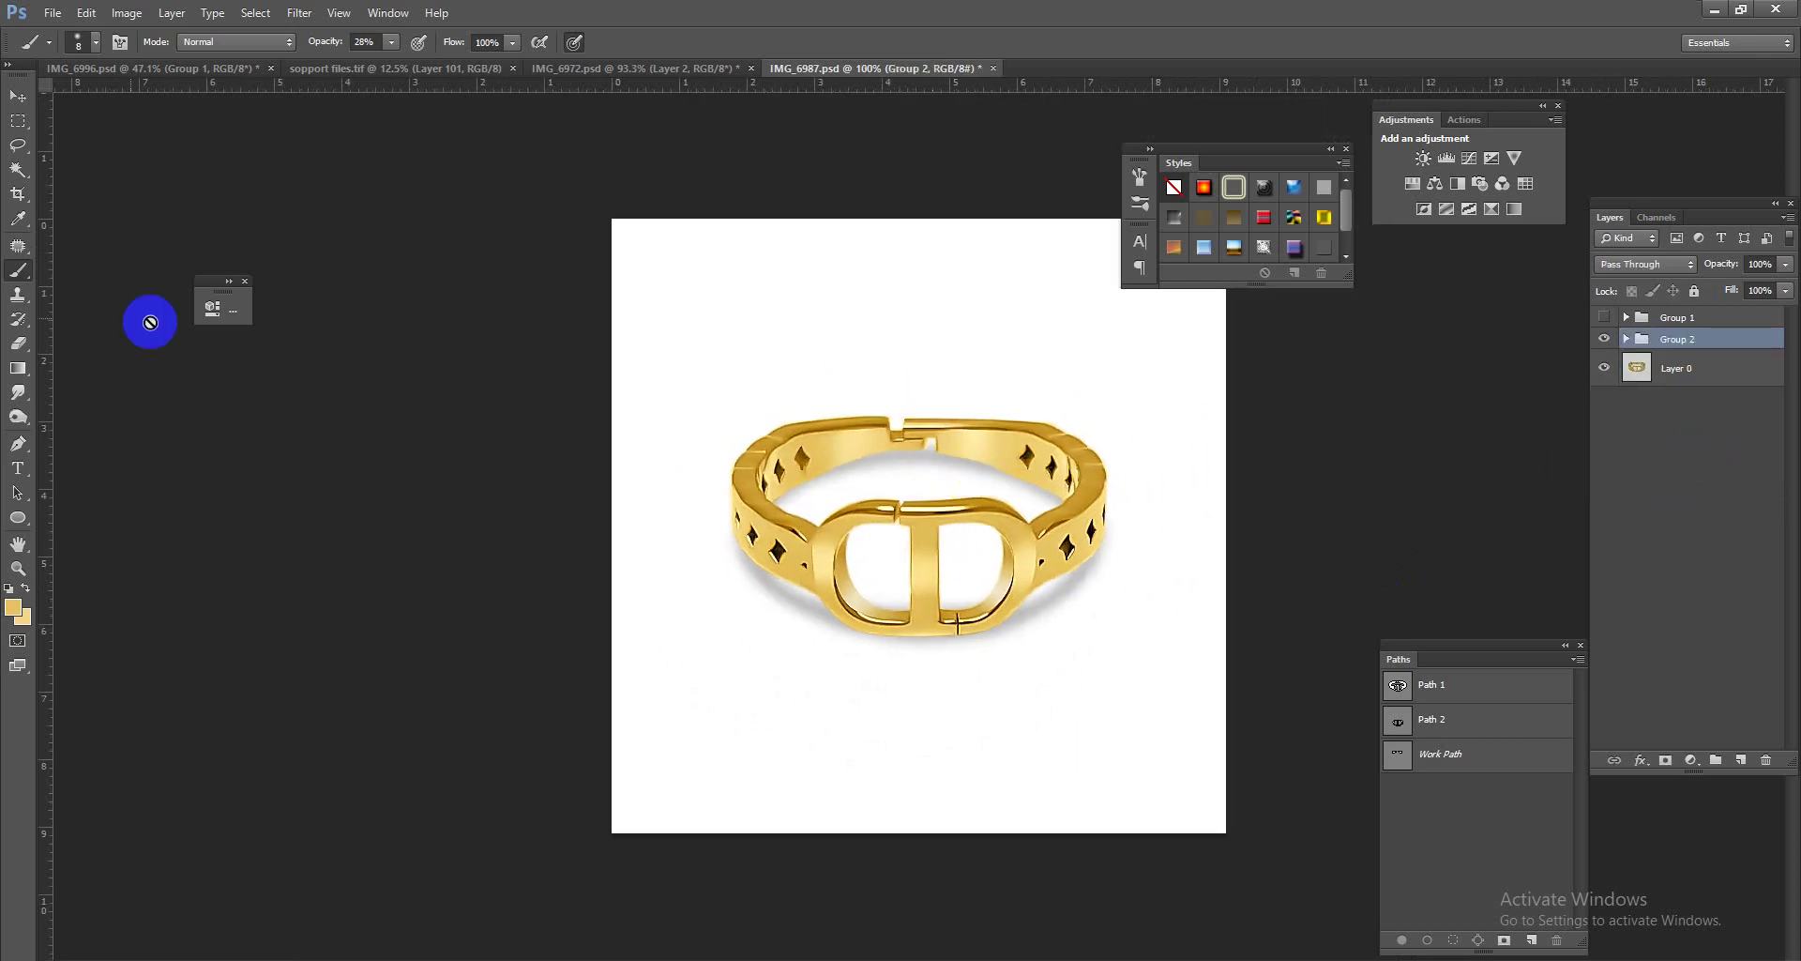
# Step: Crop the canvas tighter around the ring, trimming the top, bottom, right and left margins
pyautogui.click(17, 194)
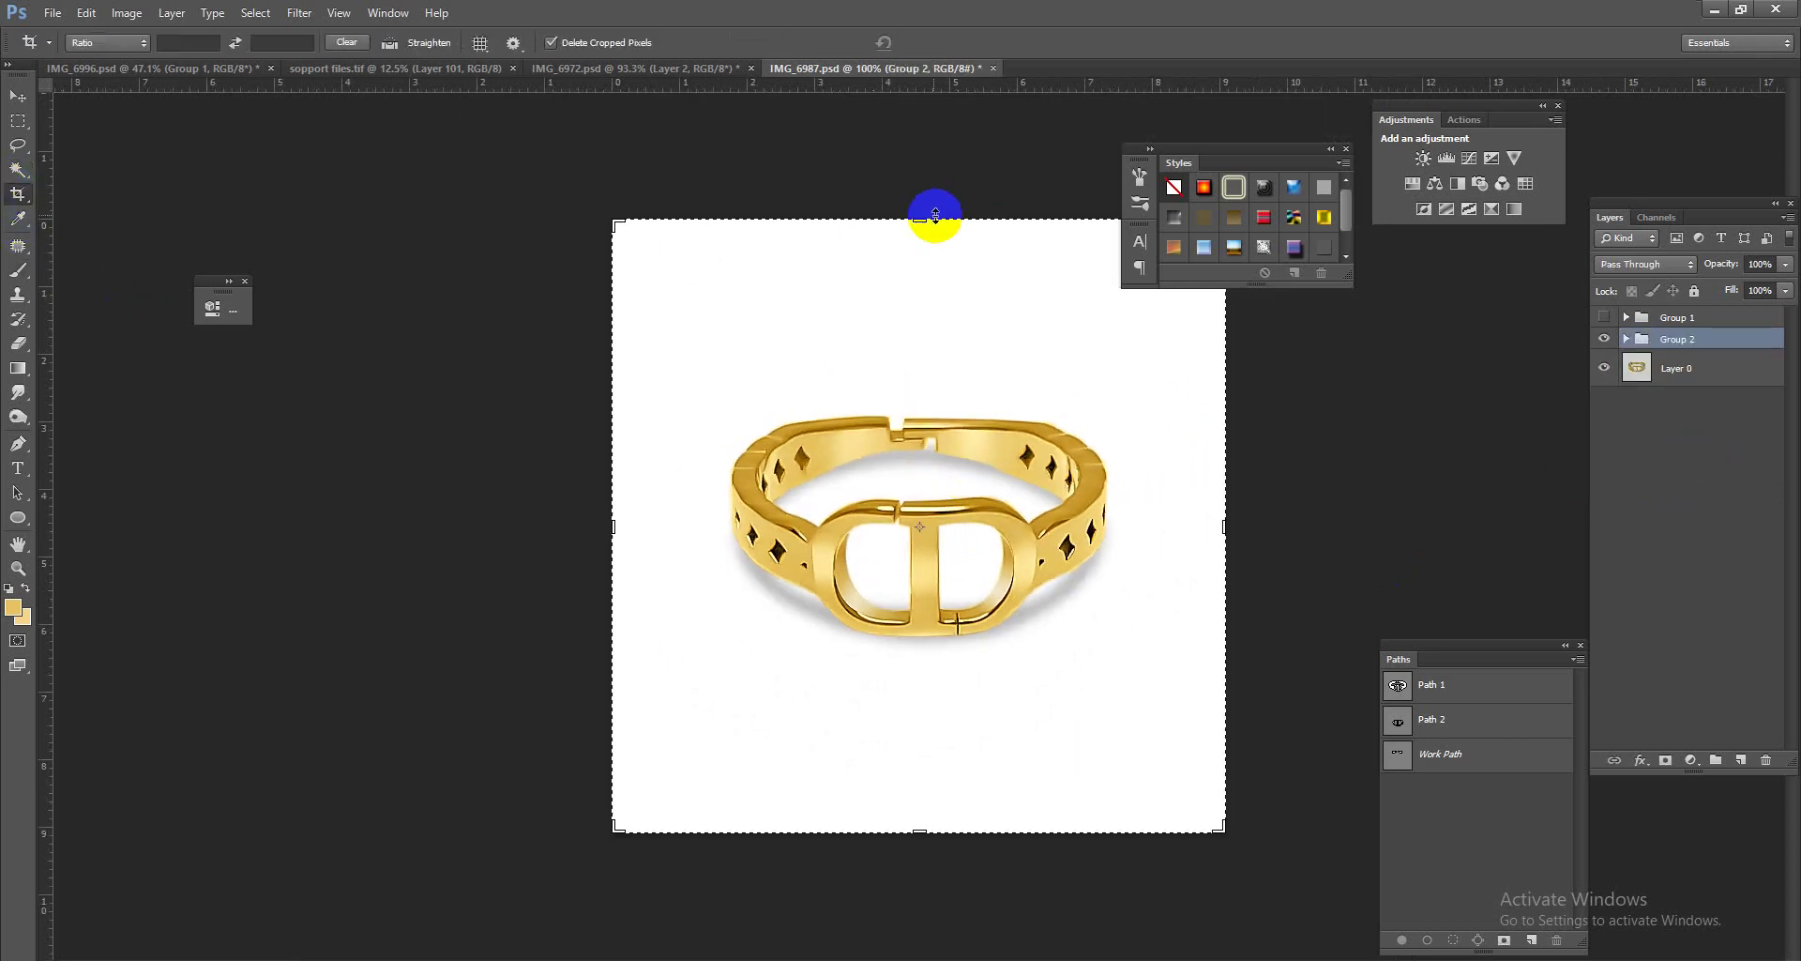
pyautogui.moveTo(924, 219); pyautogui.dragTo(932, 289)
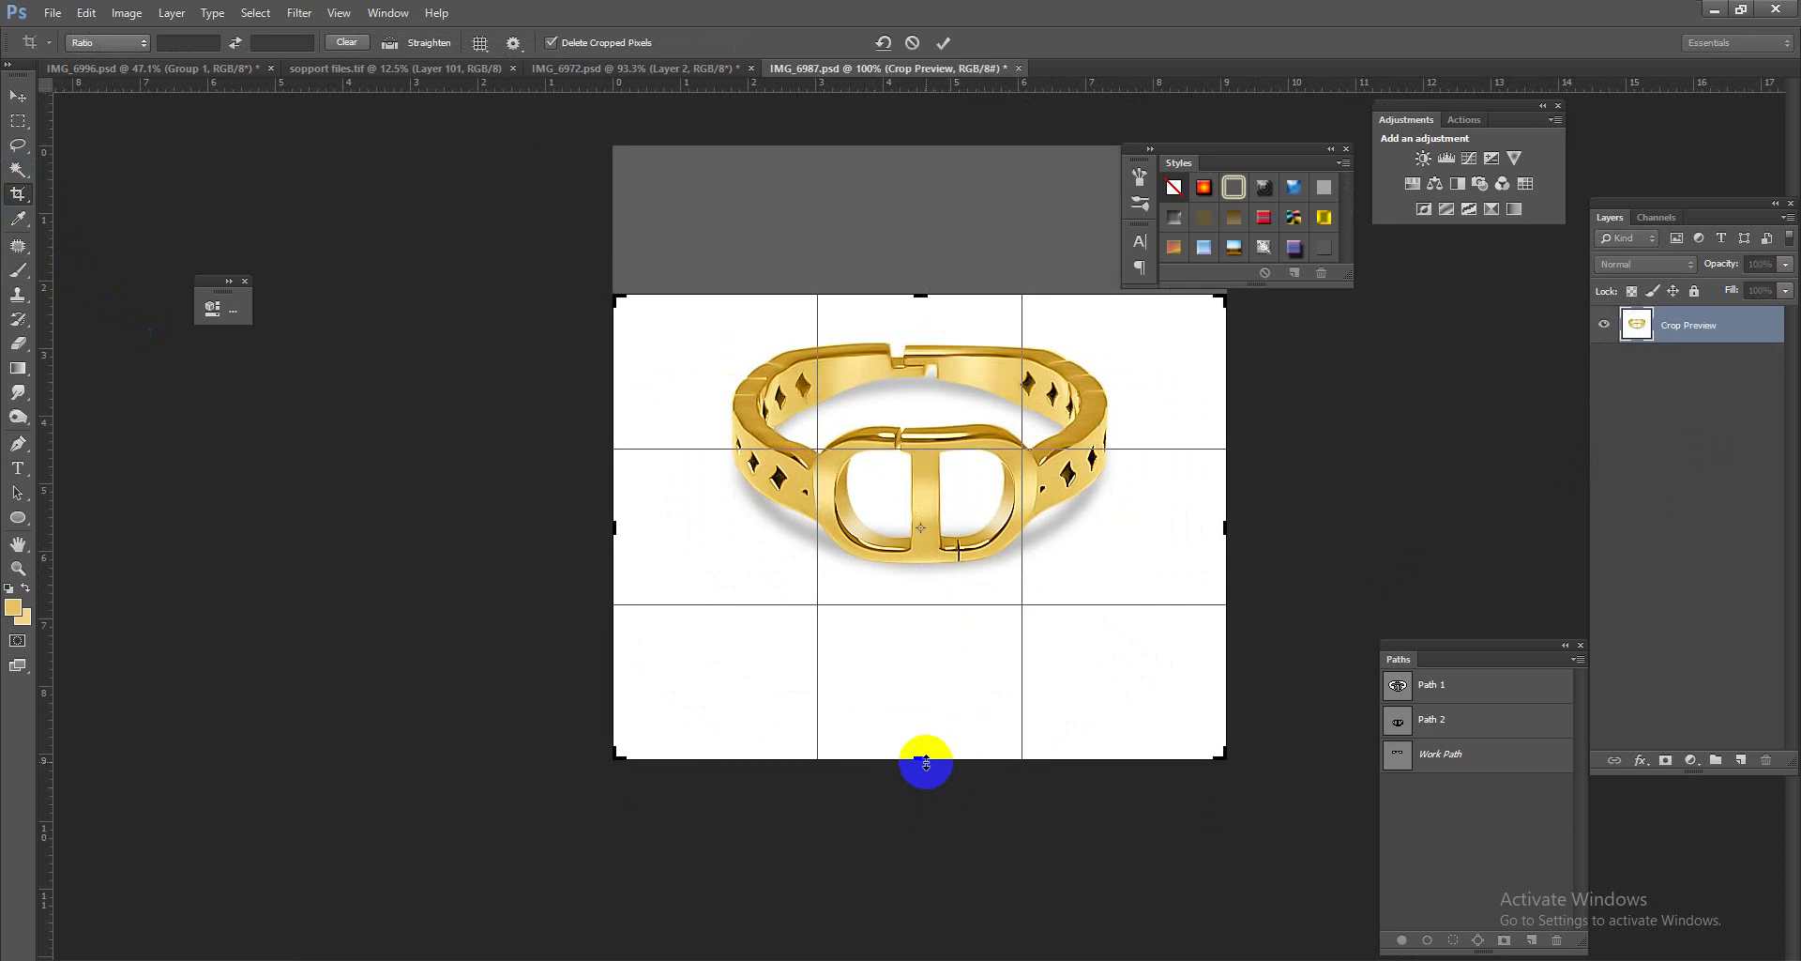
pyautogui.moveTo(925, 762); pyautogui.dragTo(934, 673)
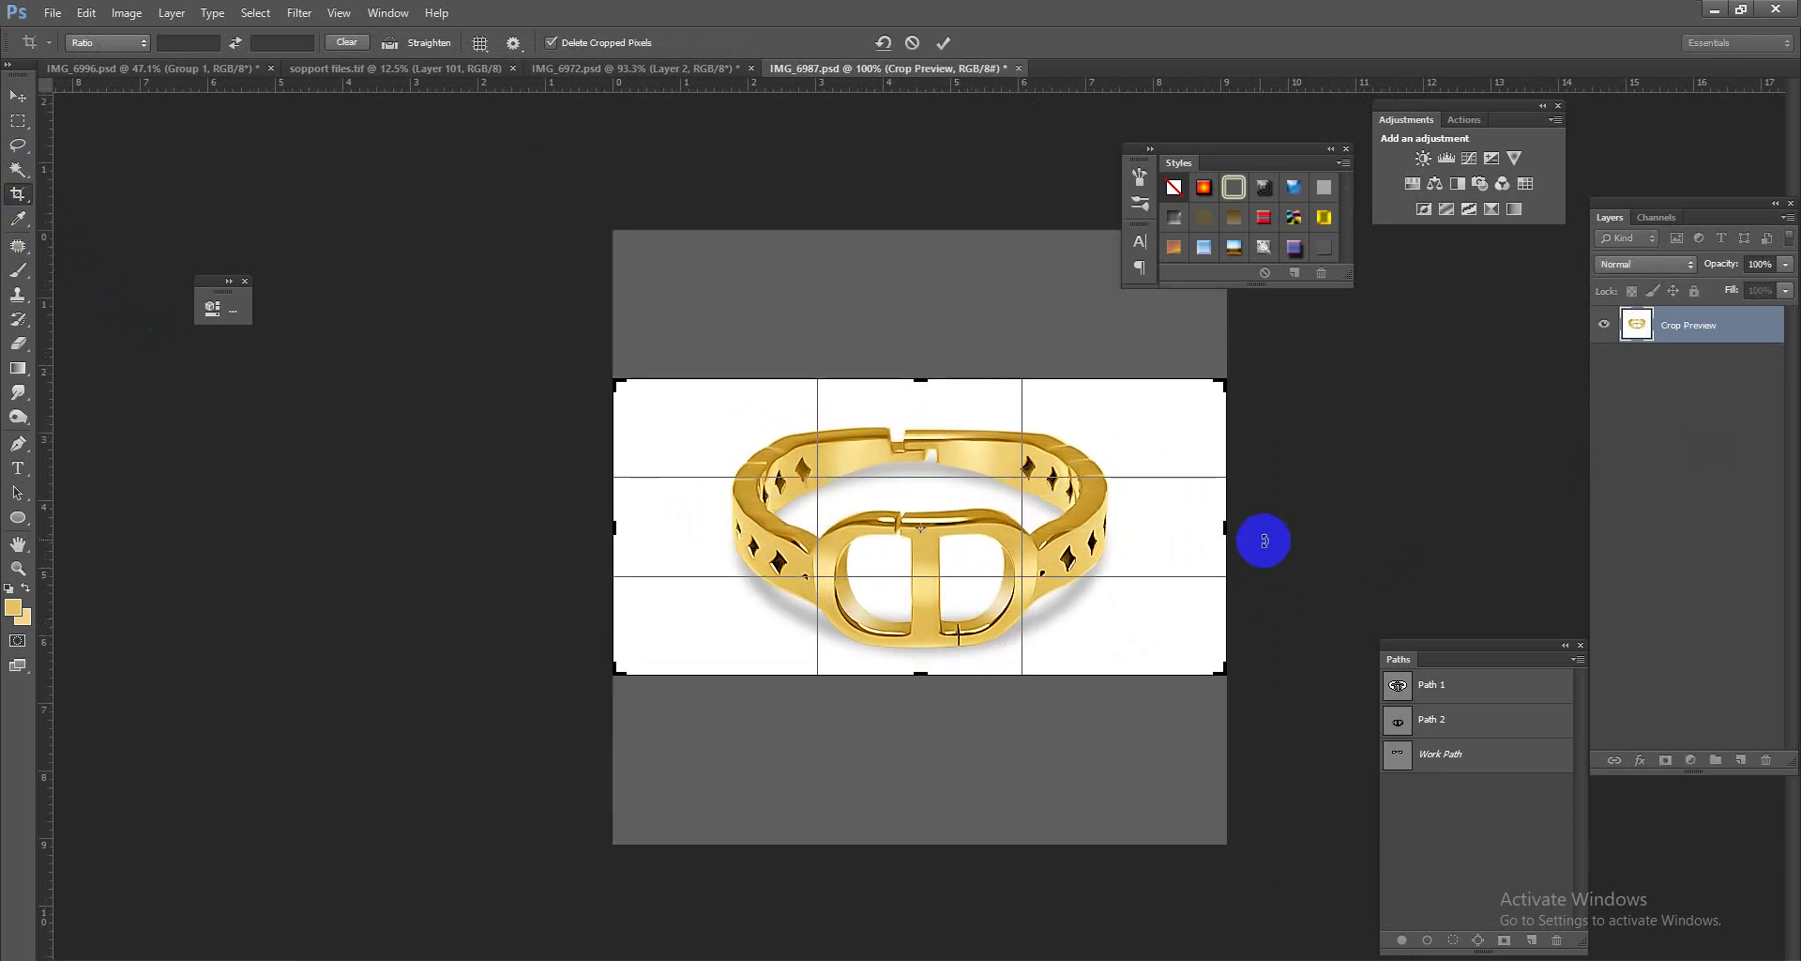
pyautogui.moveTo(1226, 526); pyautogui.dragTo(1022, 552)
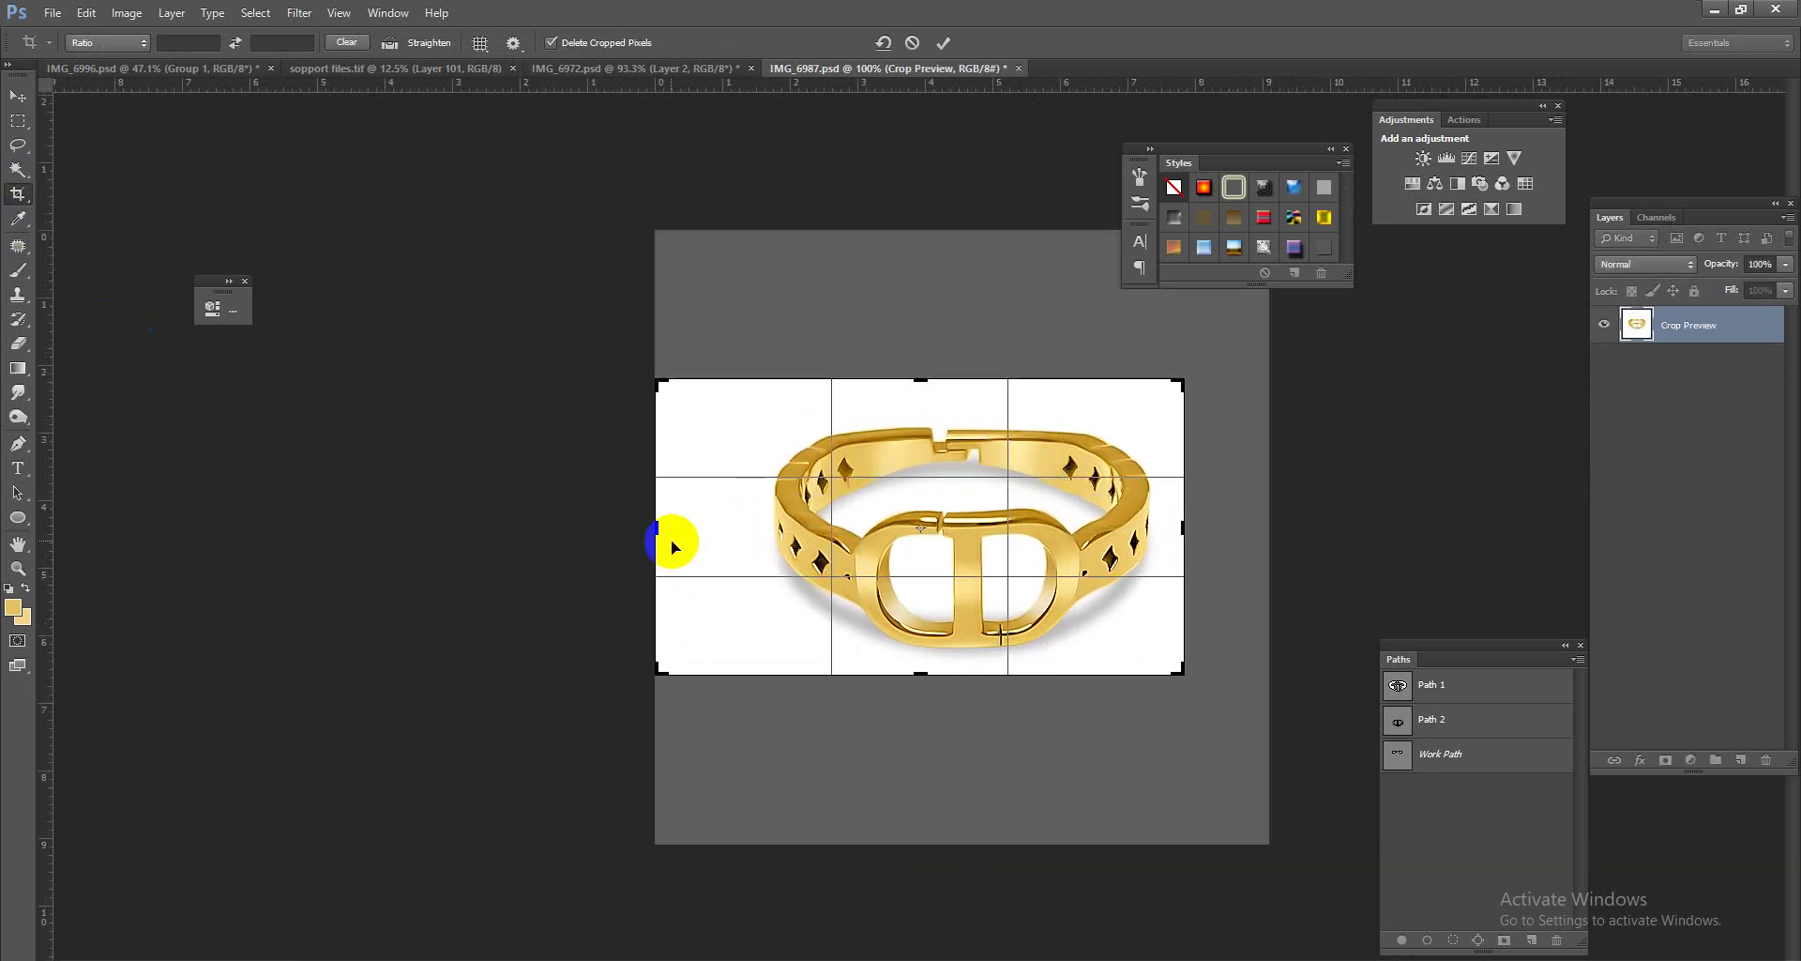
pyautogui.moveTo(656, 524); pyautogui.dragTo(698, 531)
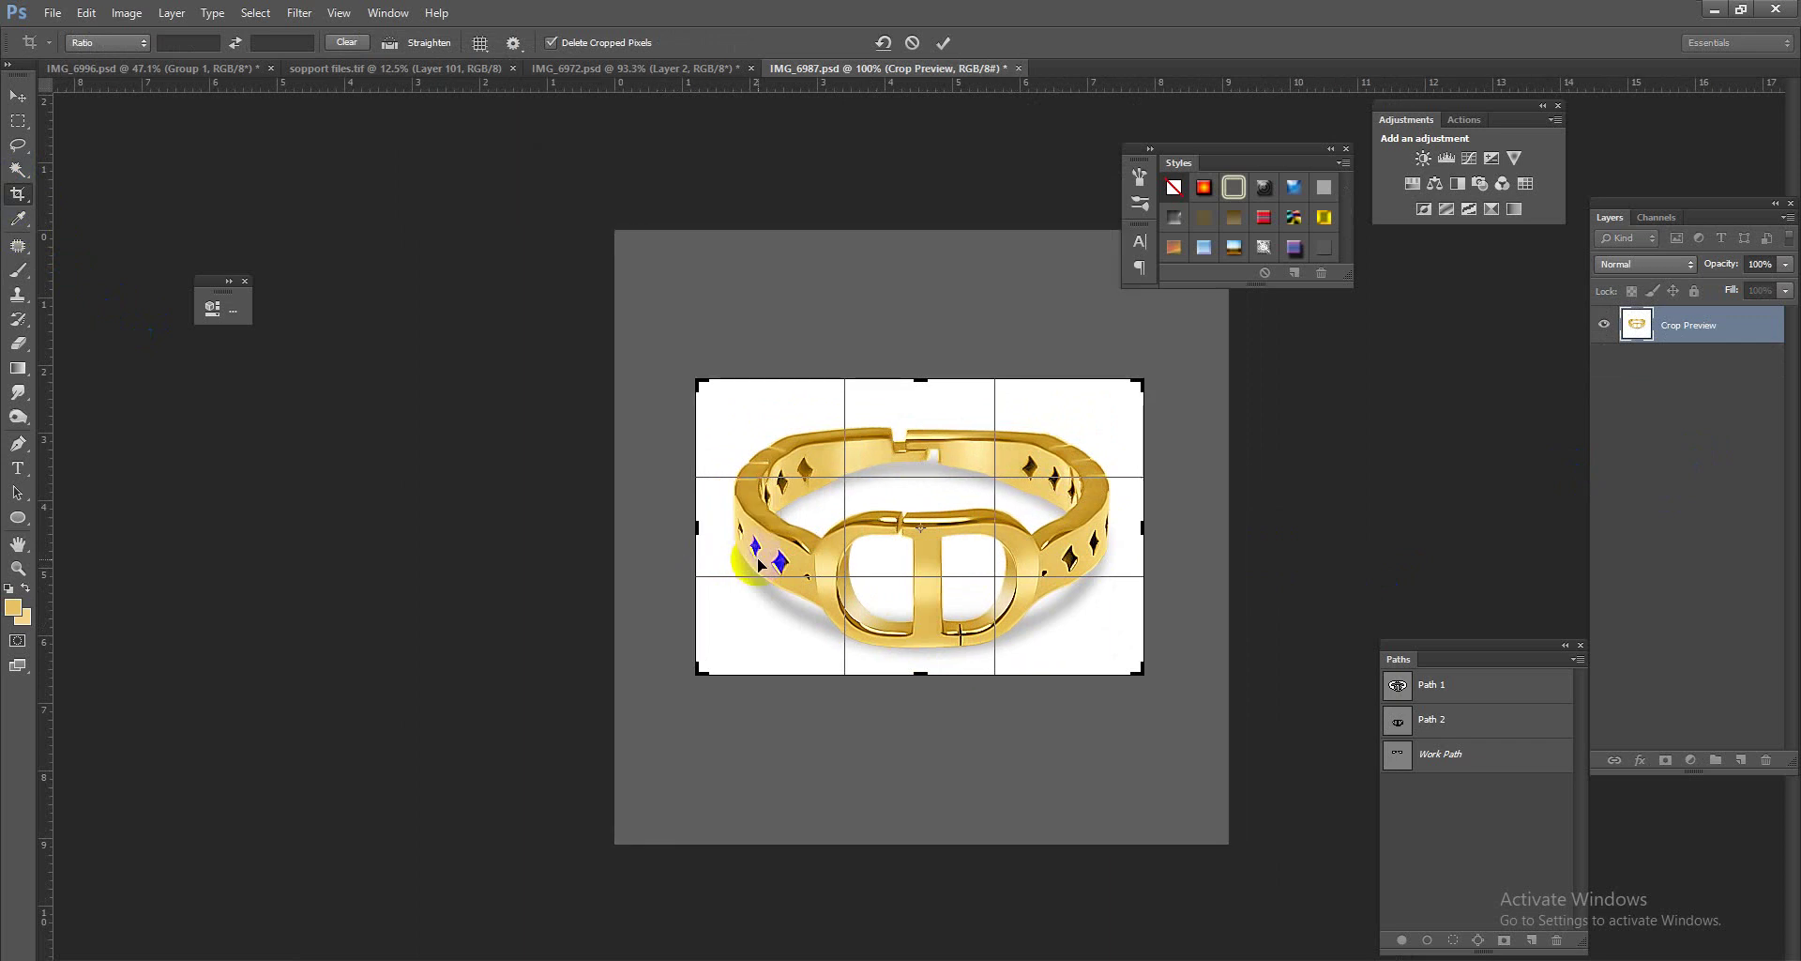
pyautogui.doubleClick(757, 557)
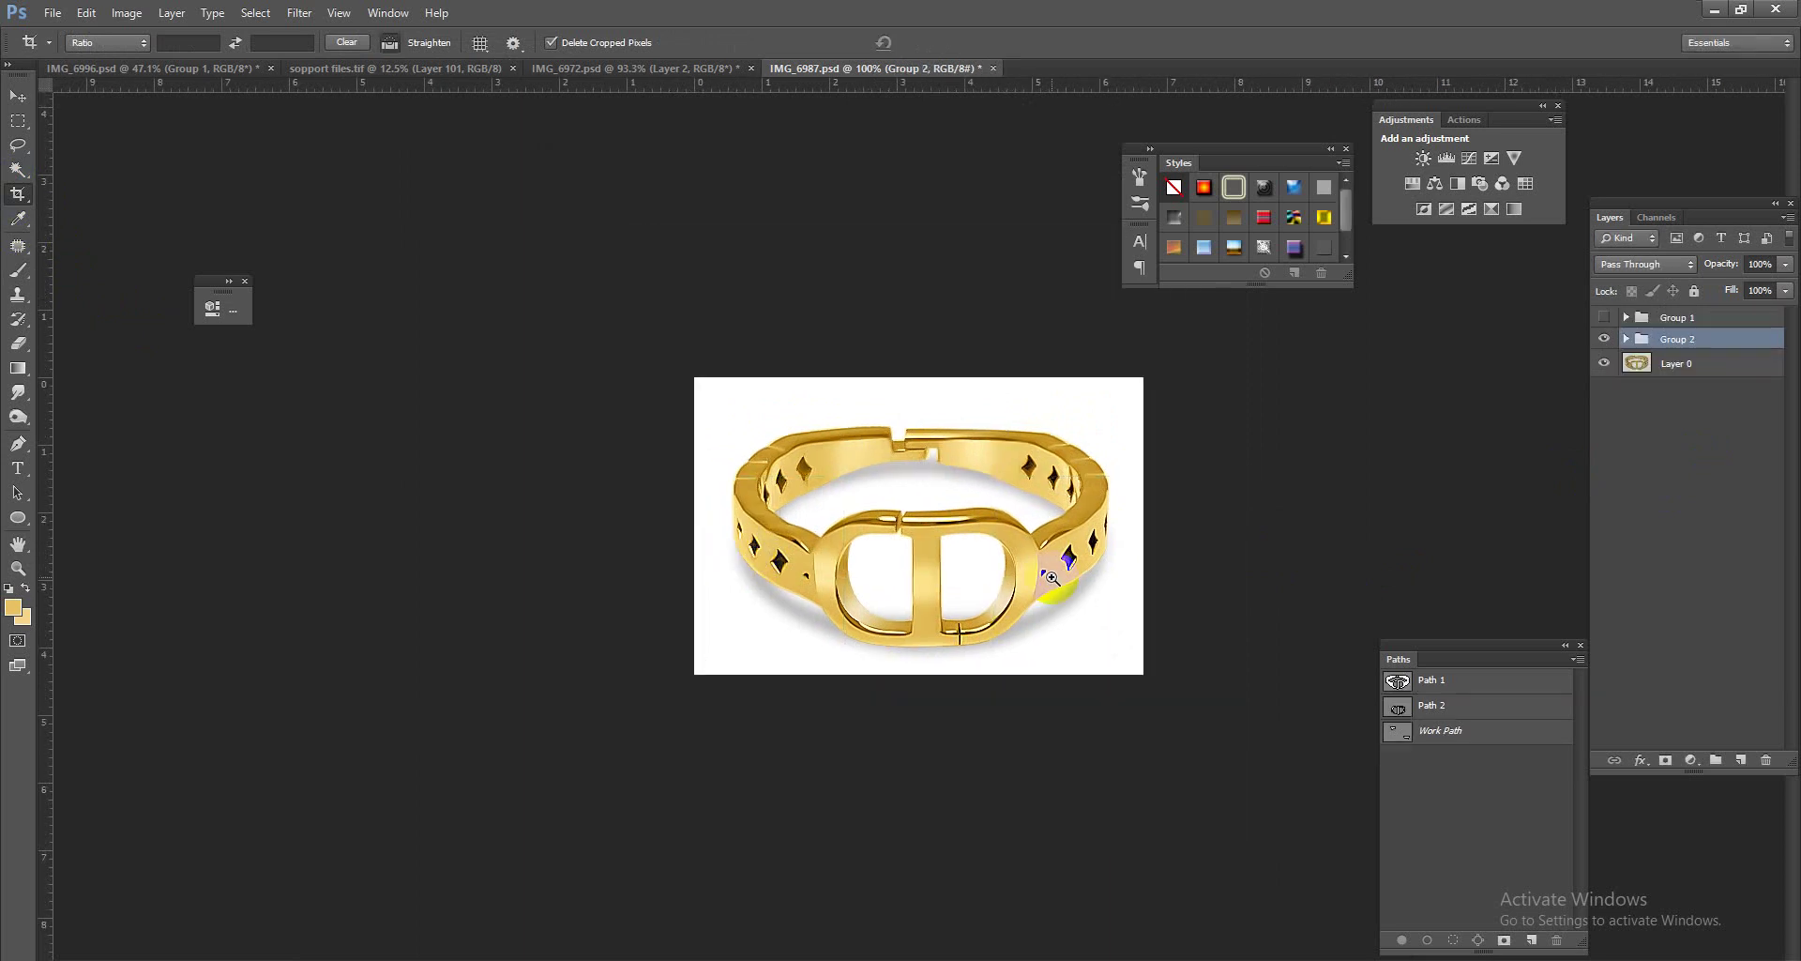
# Step: Marquee-select the left half of the image and merge Layer 4 copy into Layer 6
pyautogui.scroll(3, 1129, 517)
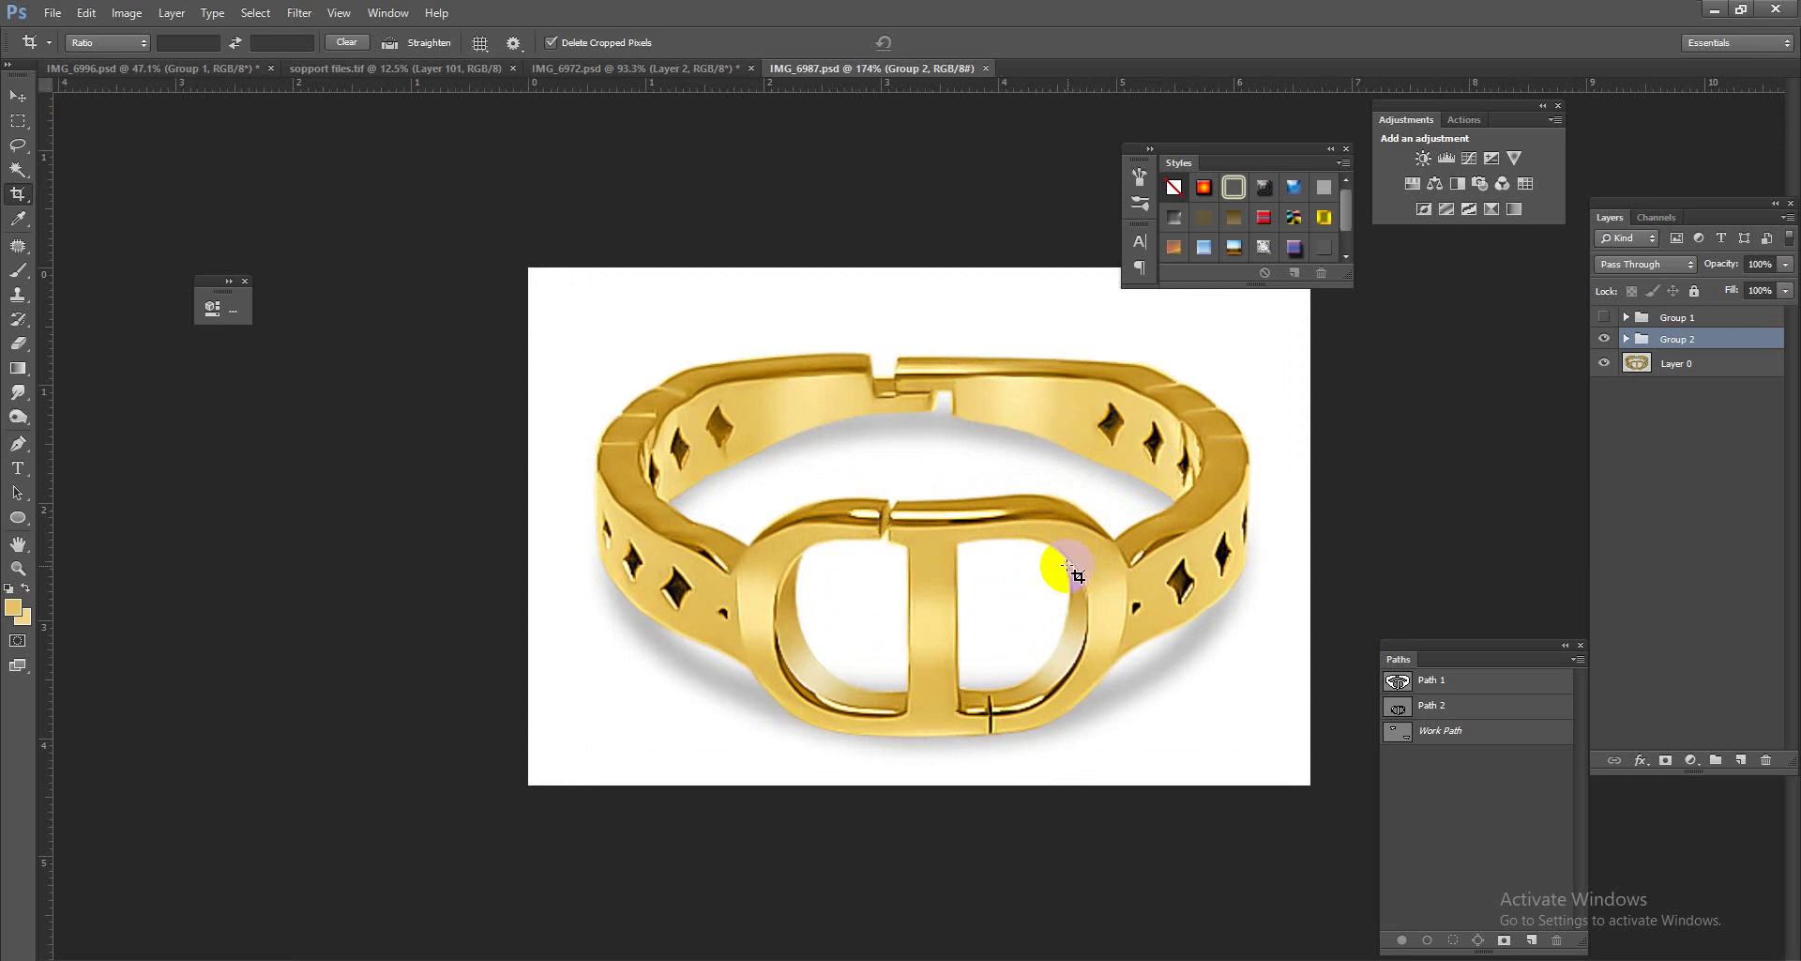
pyautogui.click(17, 120)
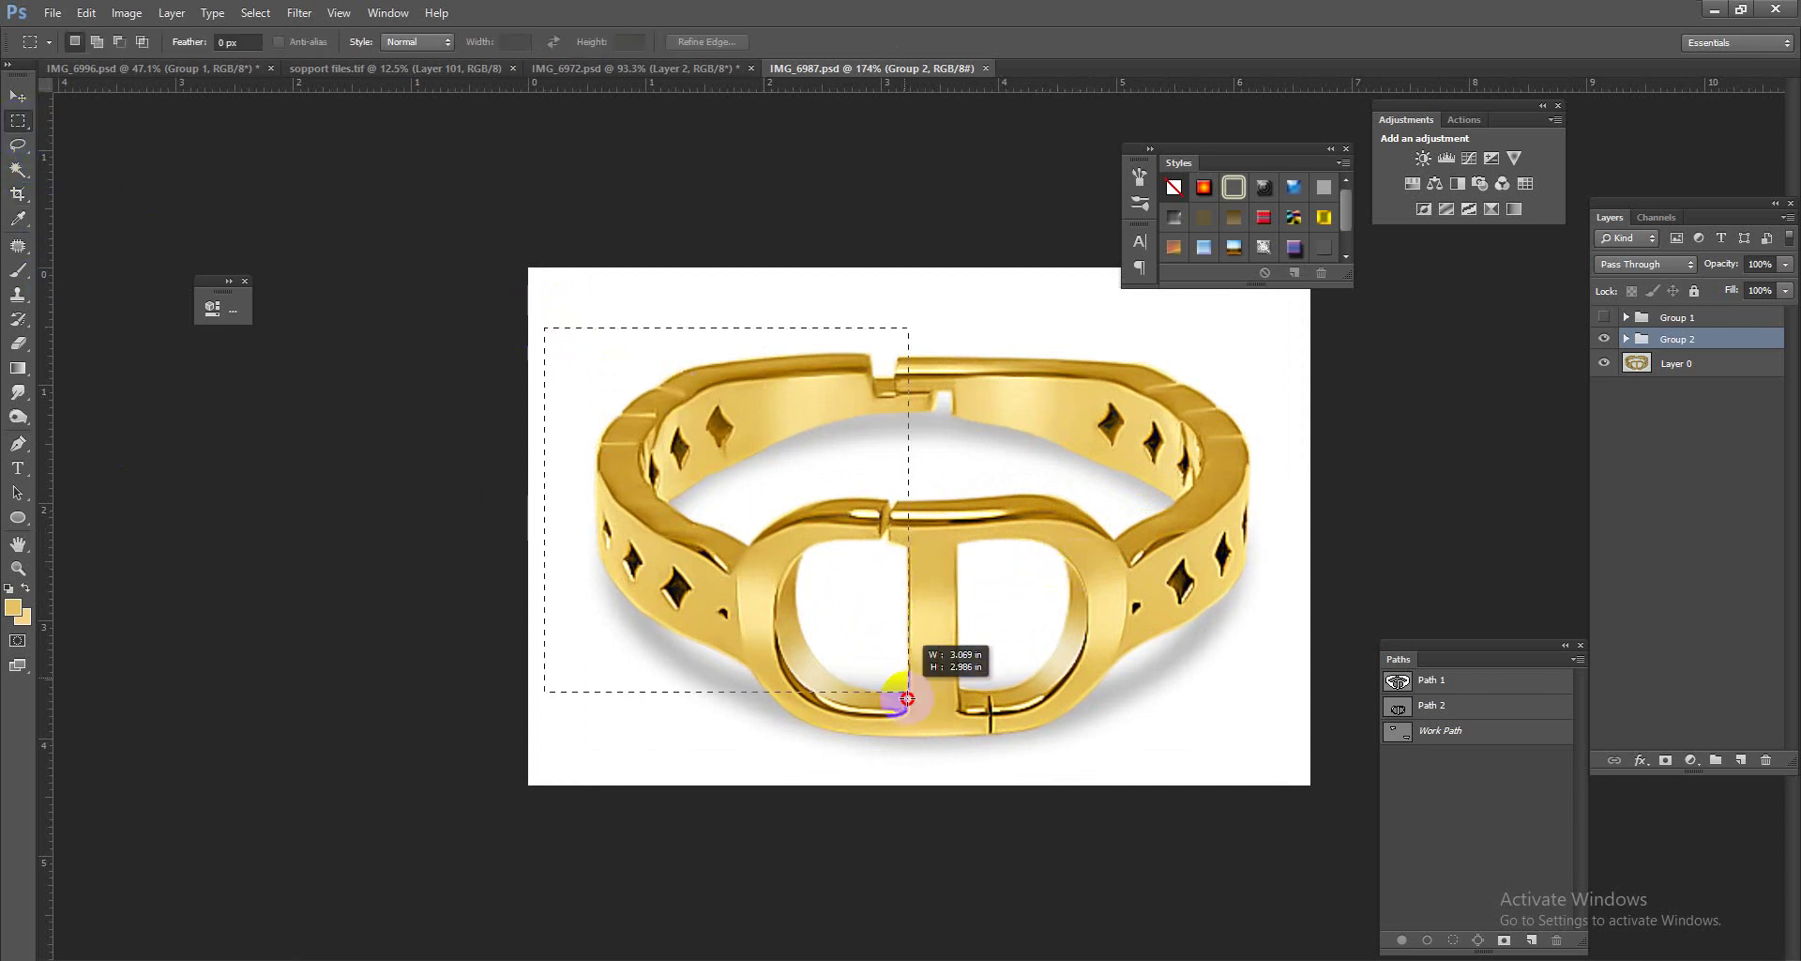
pyautogui.moveTo(560, 354); pyautogui.dragTo(927, 815)
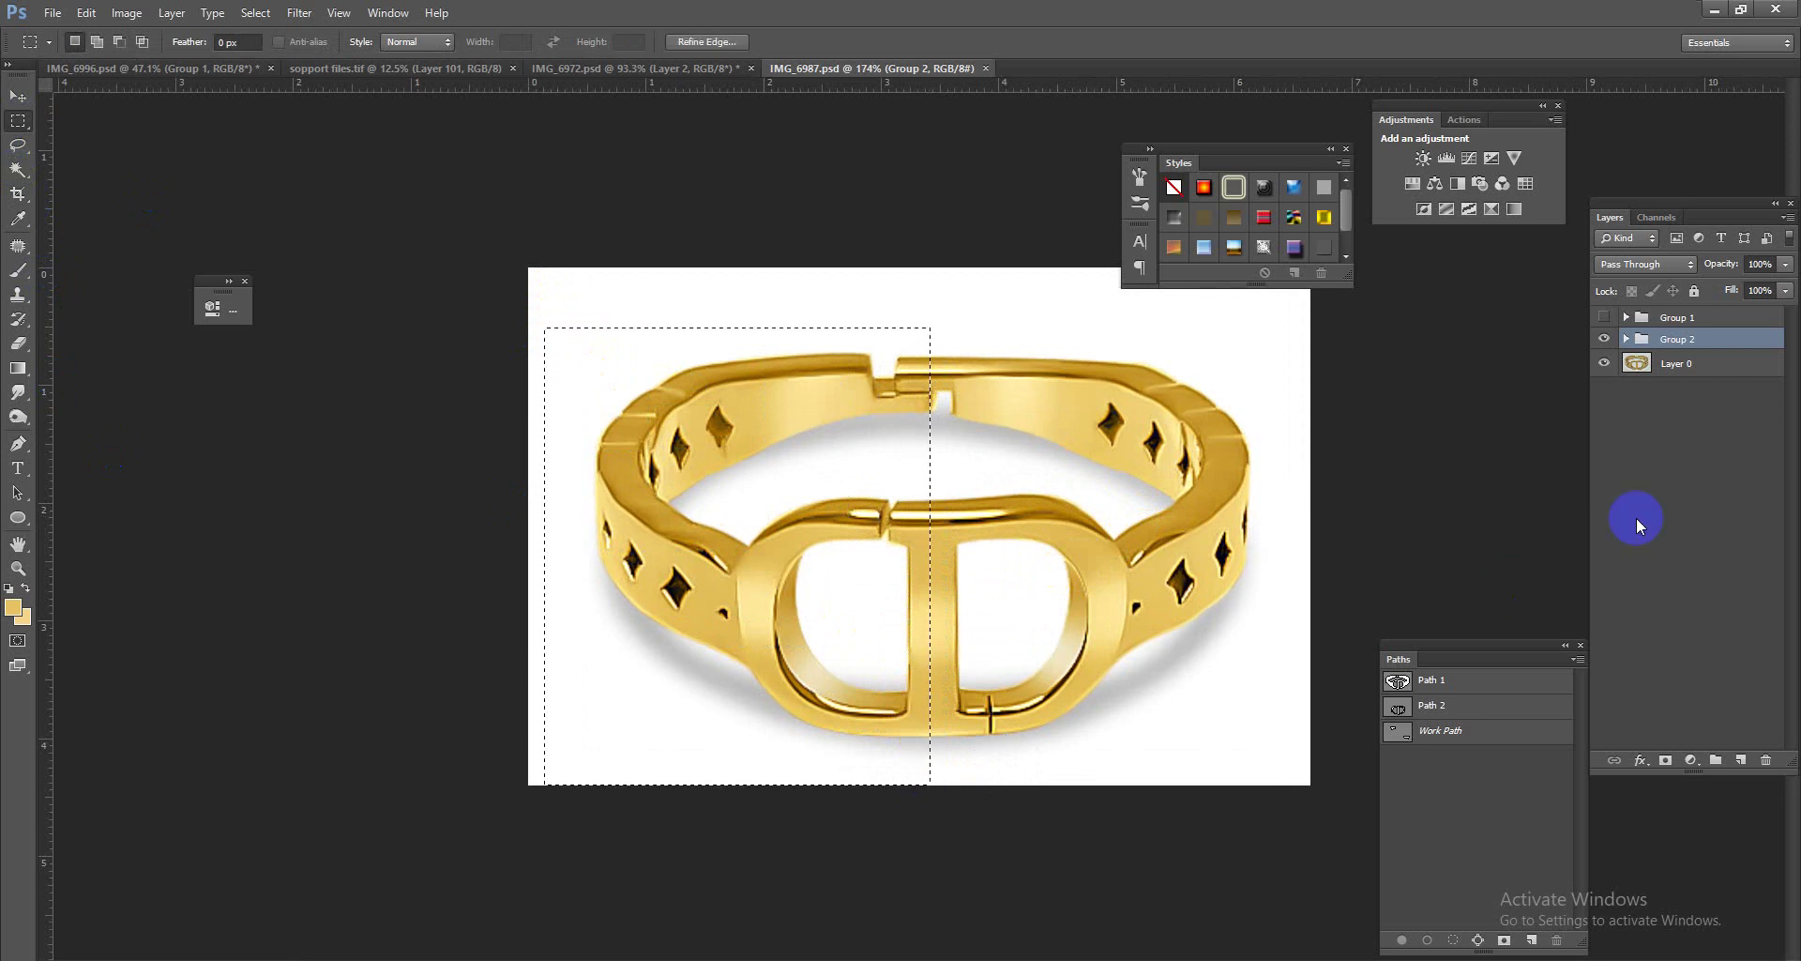
pyautogui.click(1626, 339)
pyautogui.click(1690, 366)
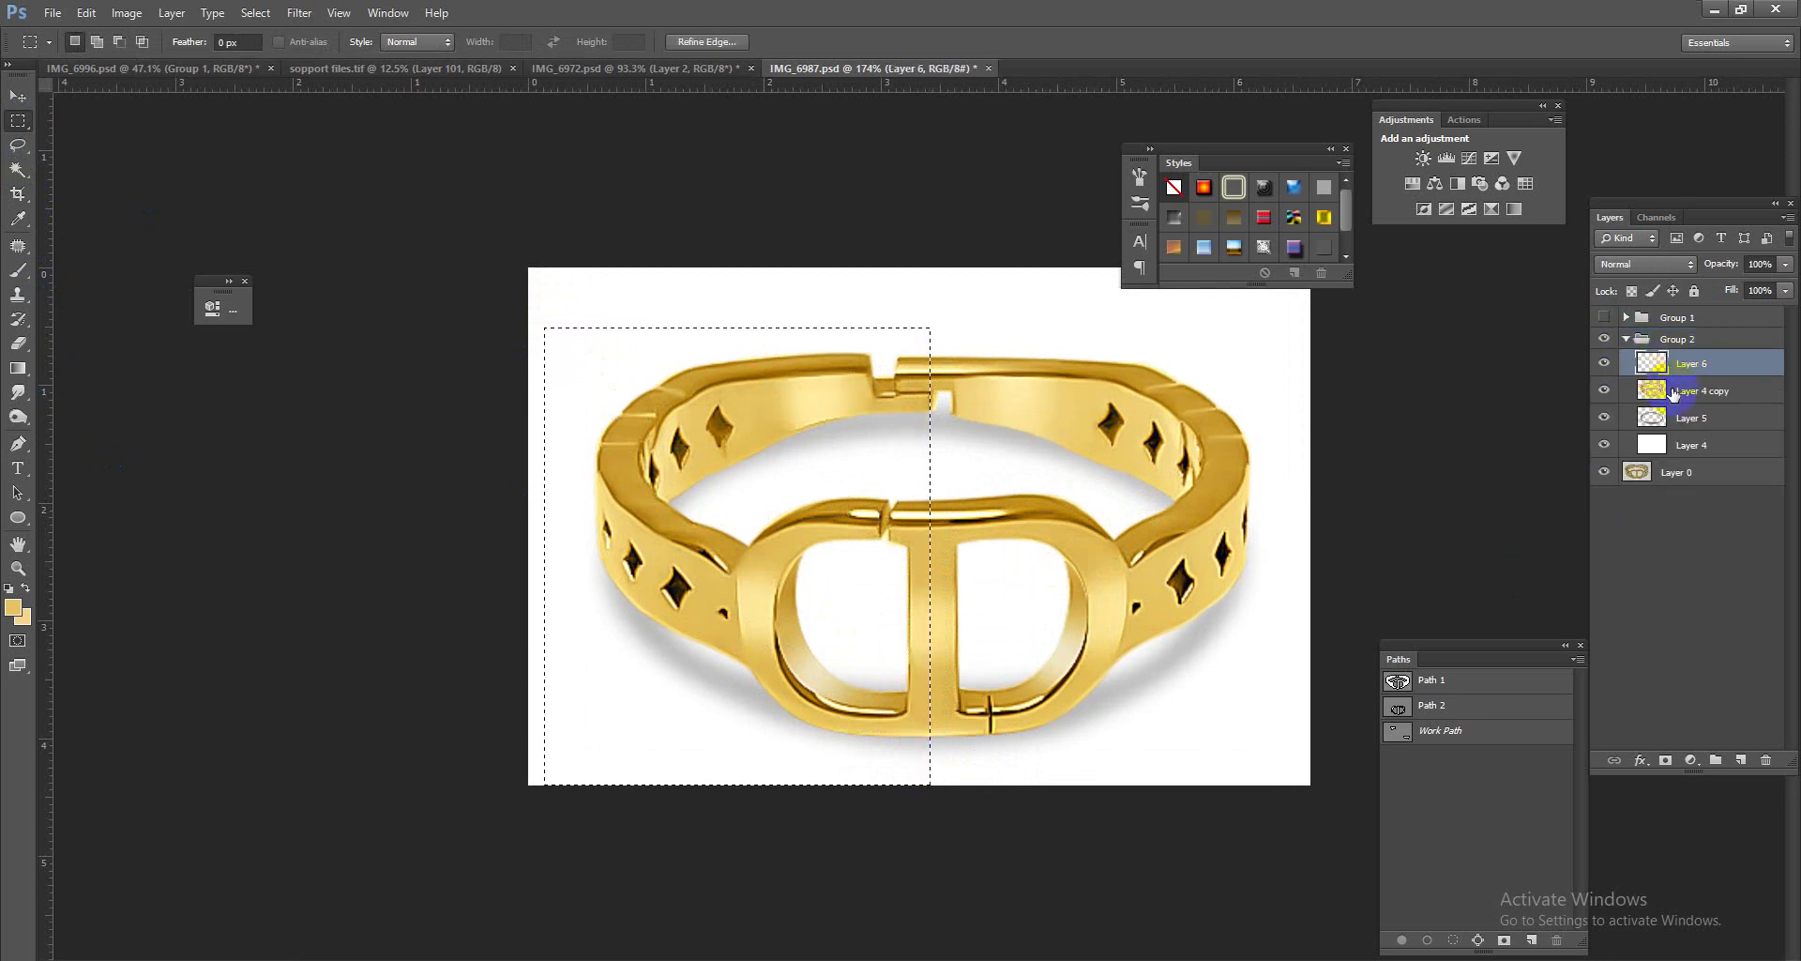
pyautogui.hotkey('alt', ']')
pyautogui.click(1684, 366)
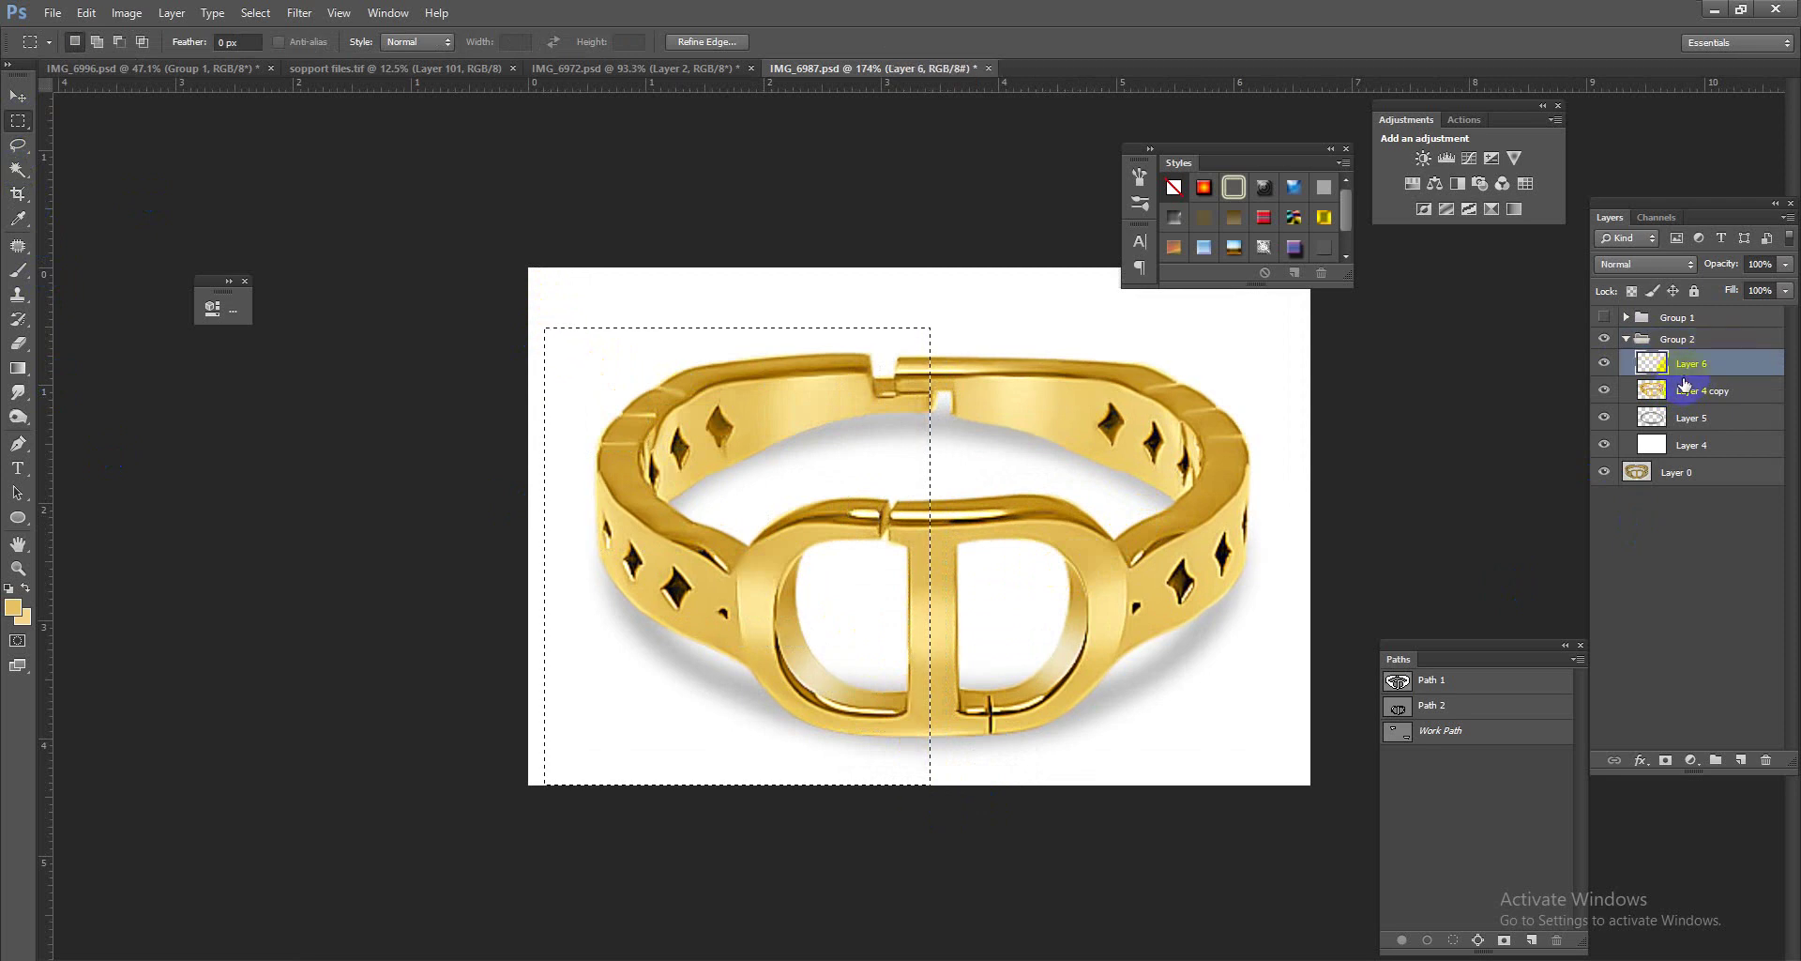
pyautogui.hotkey('ctrl', 'e')
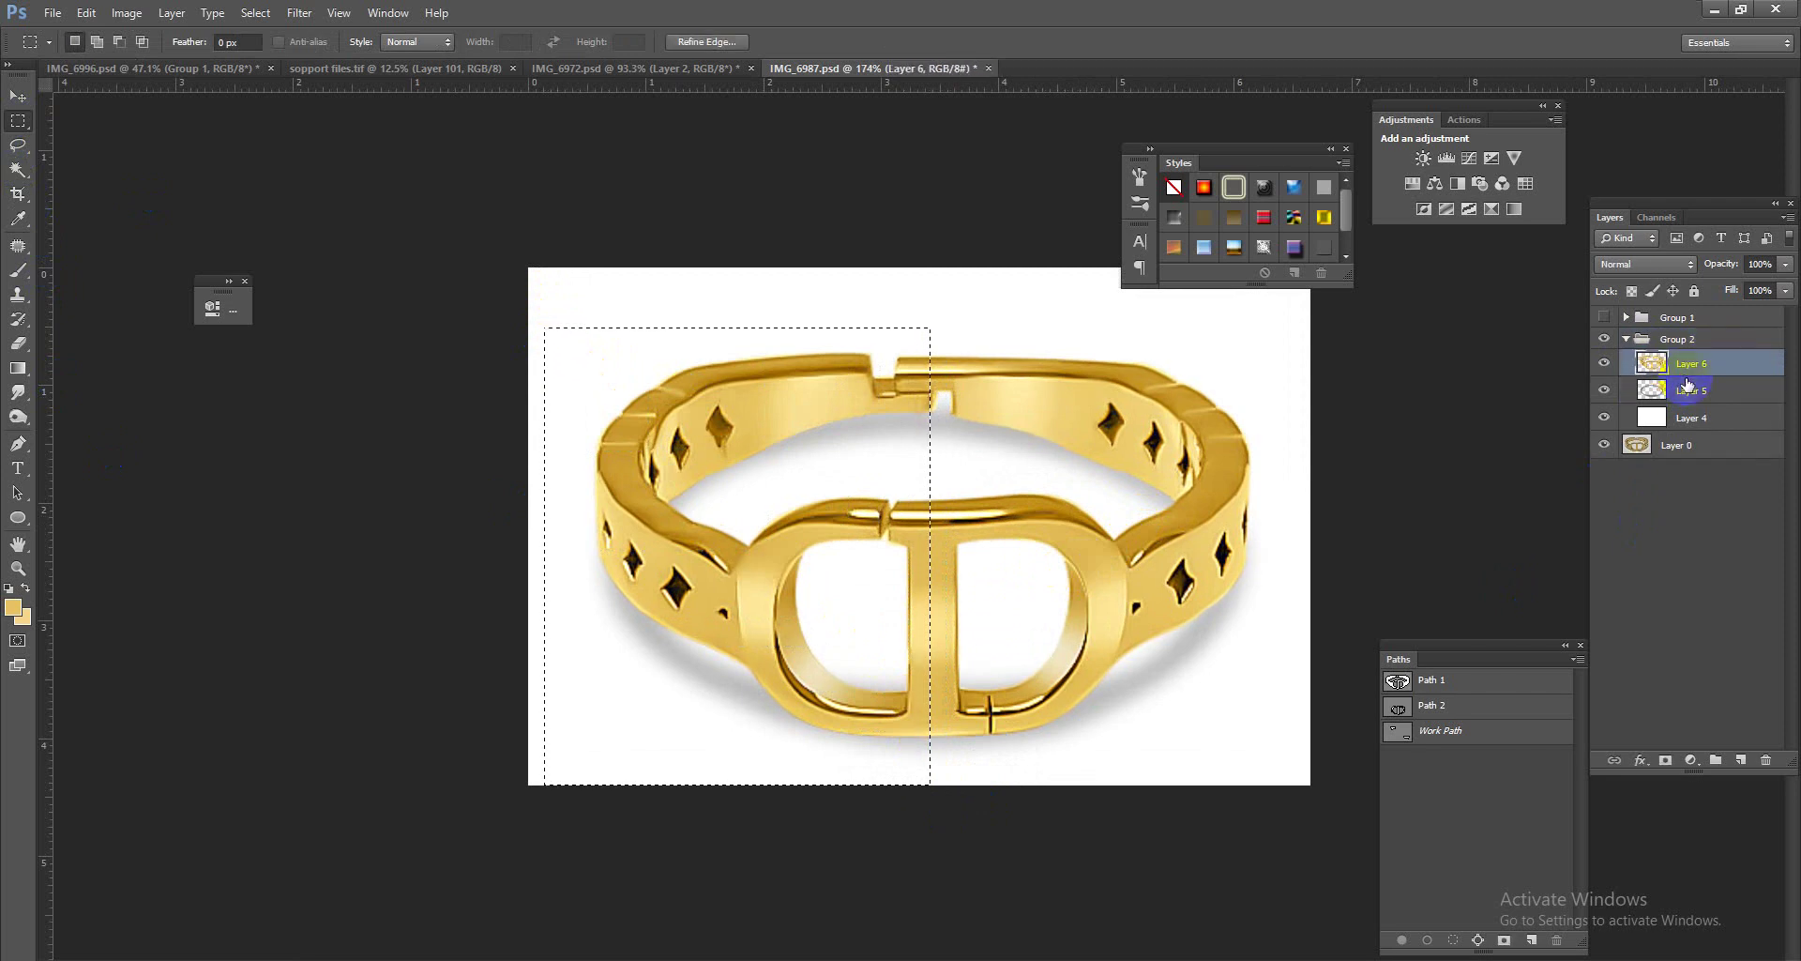
# Step: Clear the left half from Layers 6, 5 and 4 to reveal the original photo, then collapse Group 2
pyautogui.press('Delete')
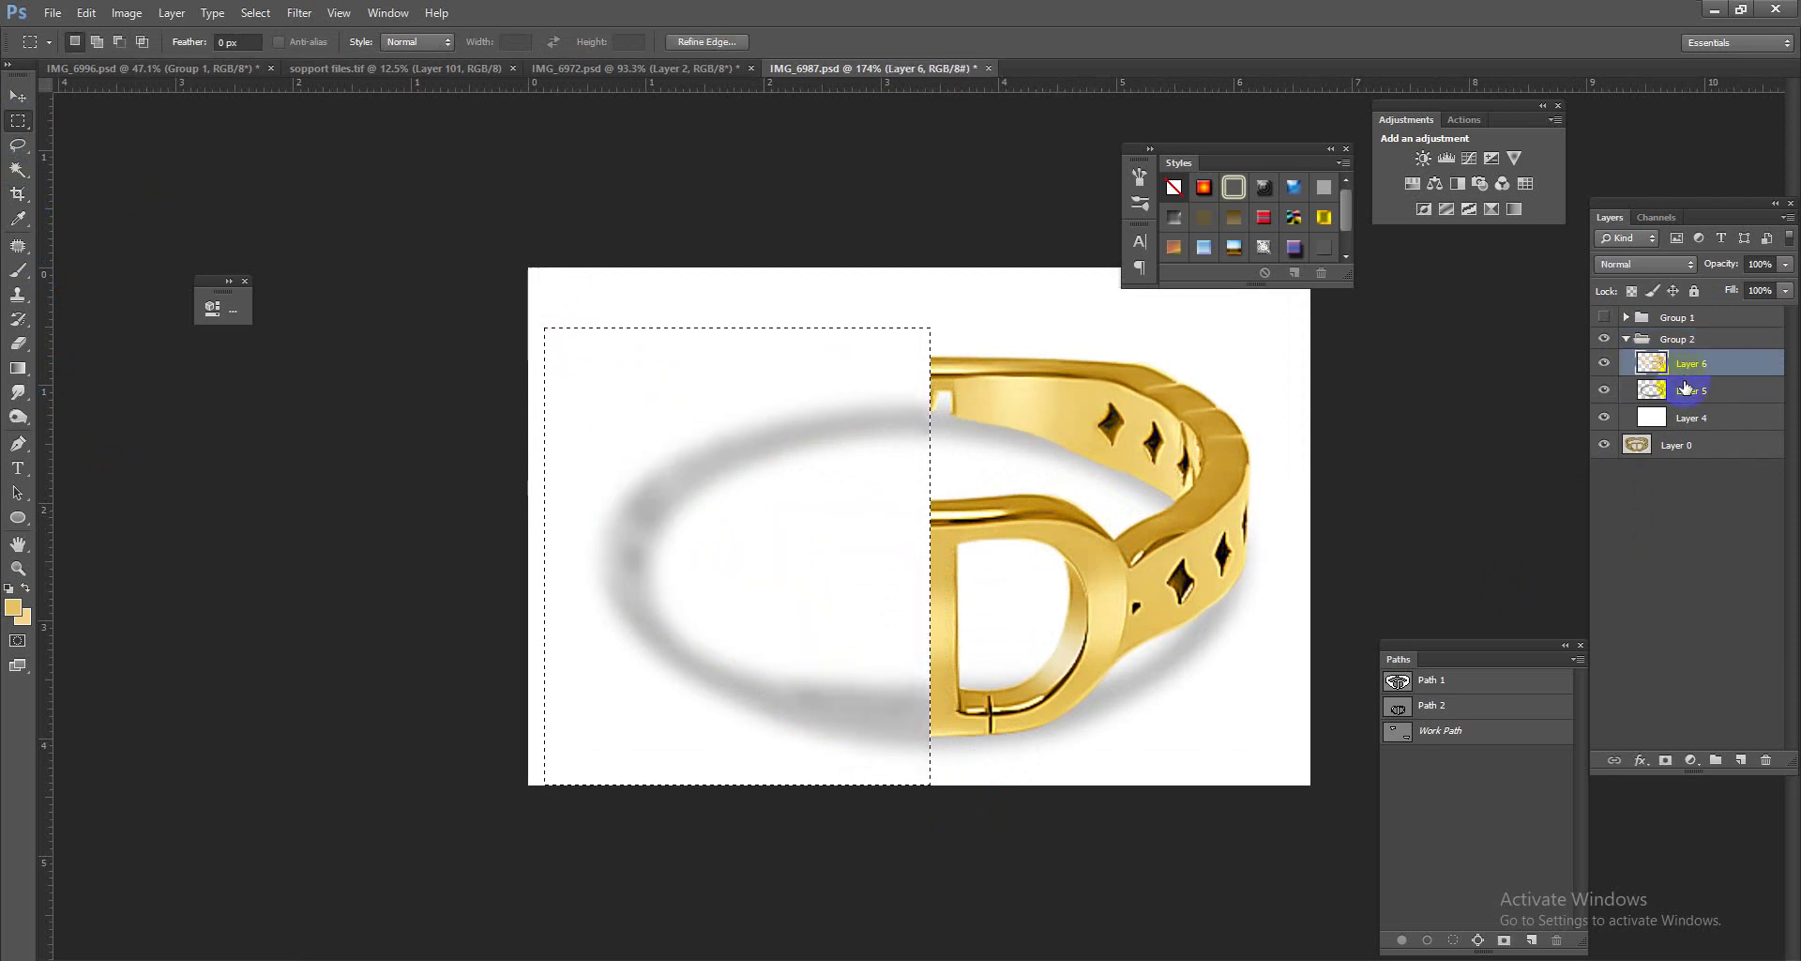
pyautogui.click(1685, 387)
pyautogui.press('Delete')
pyautogui.click(1685, 416)
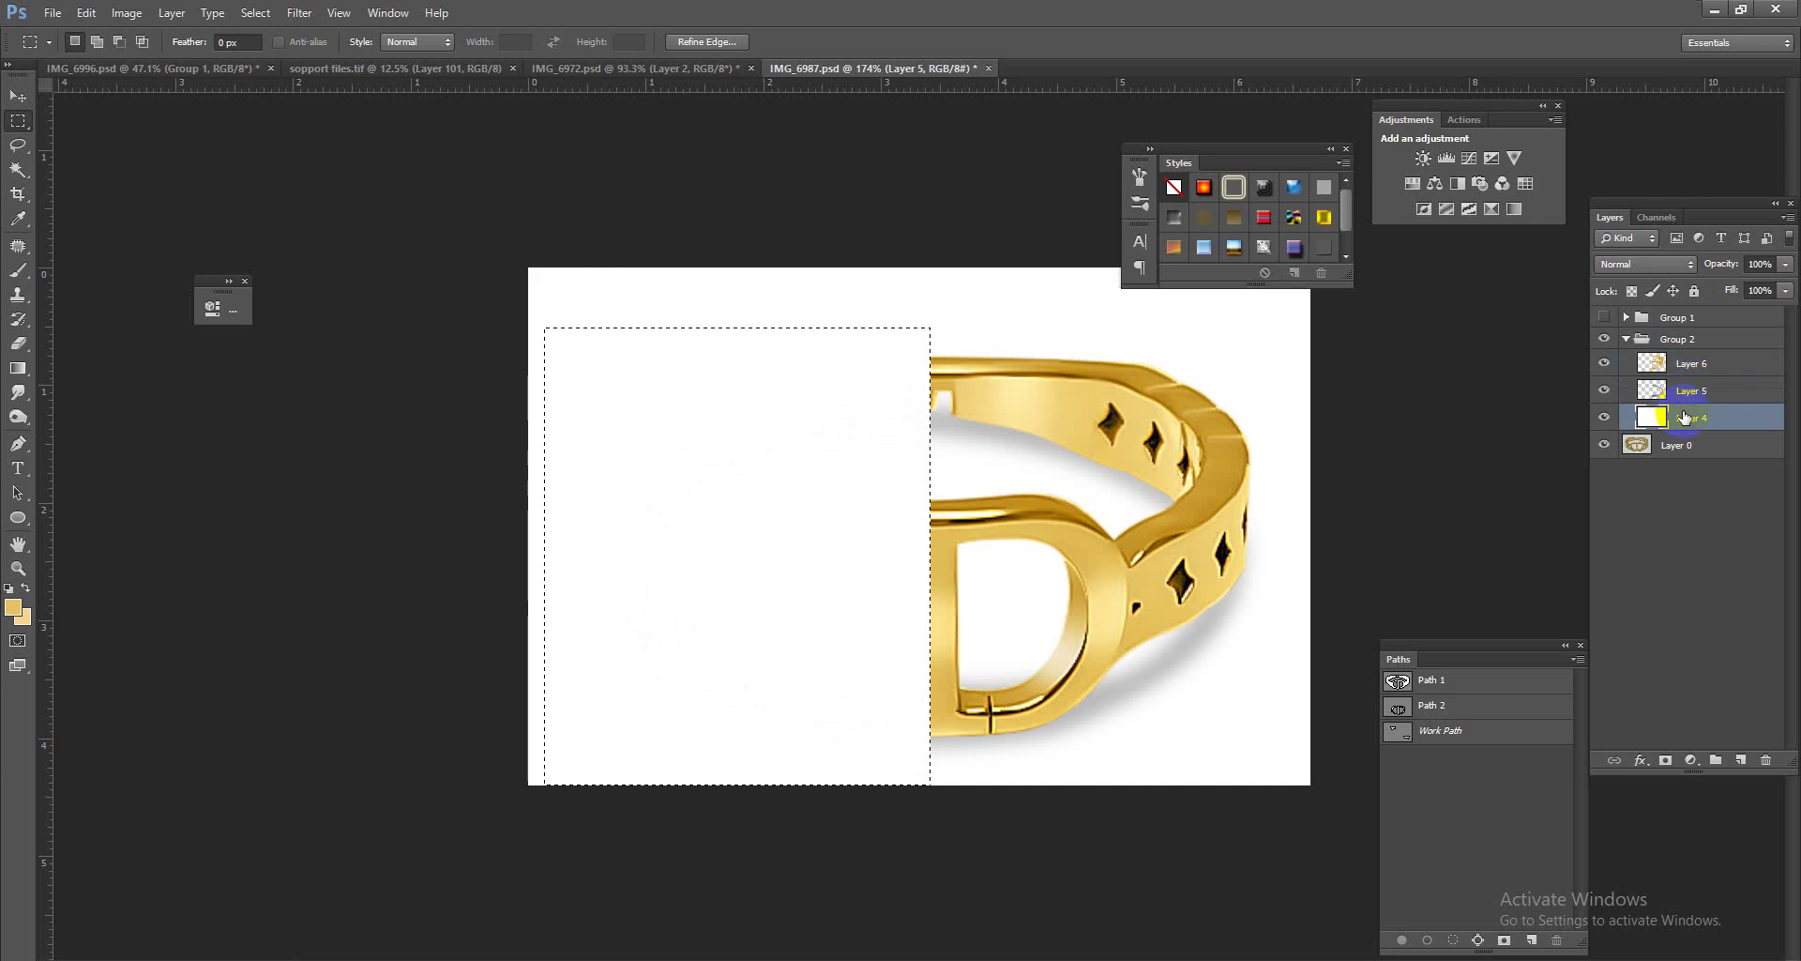
pyautogui.press('Delete')
pyautogui.hotkey('ctrl', 'd')
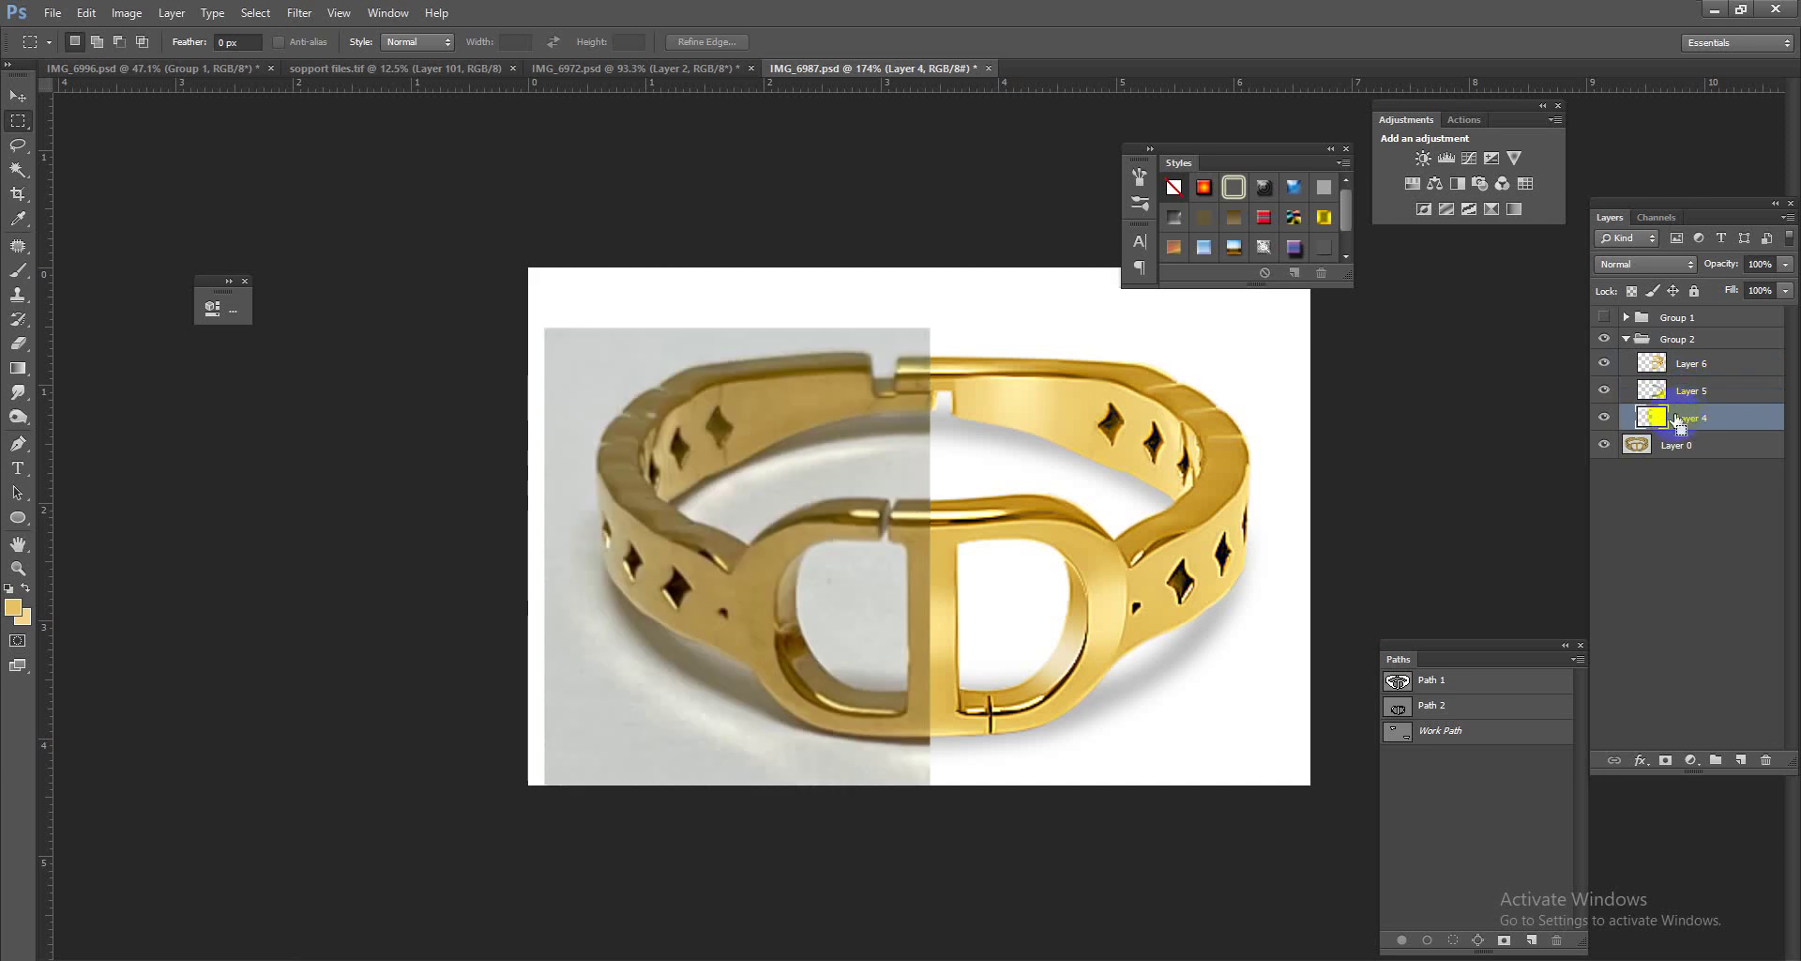
pyautogui.scroll(-3, 1075, 620)
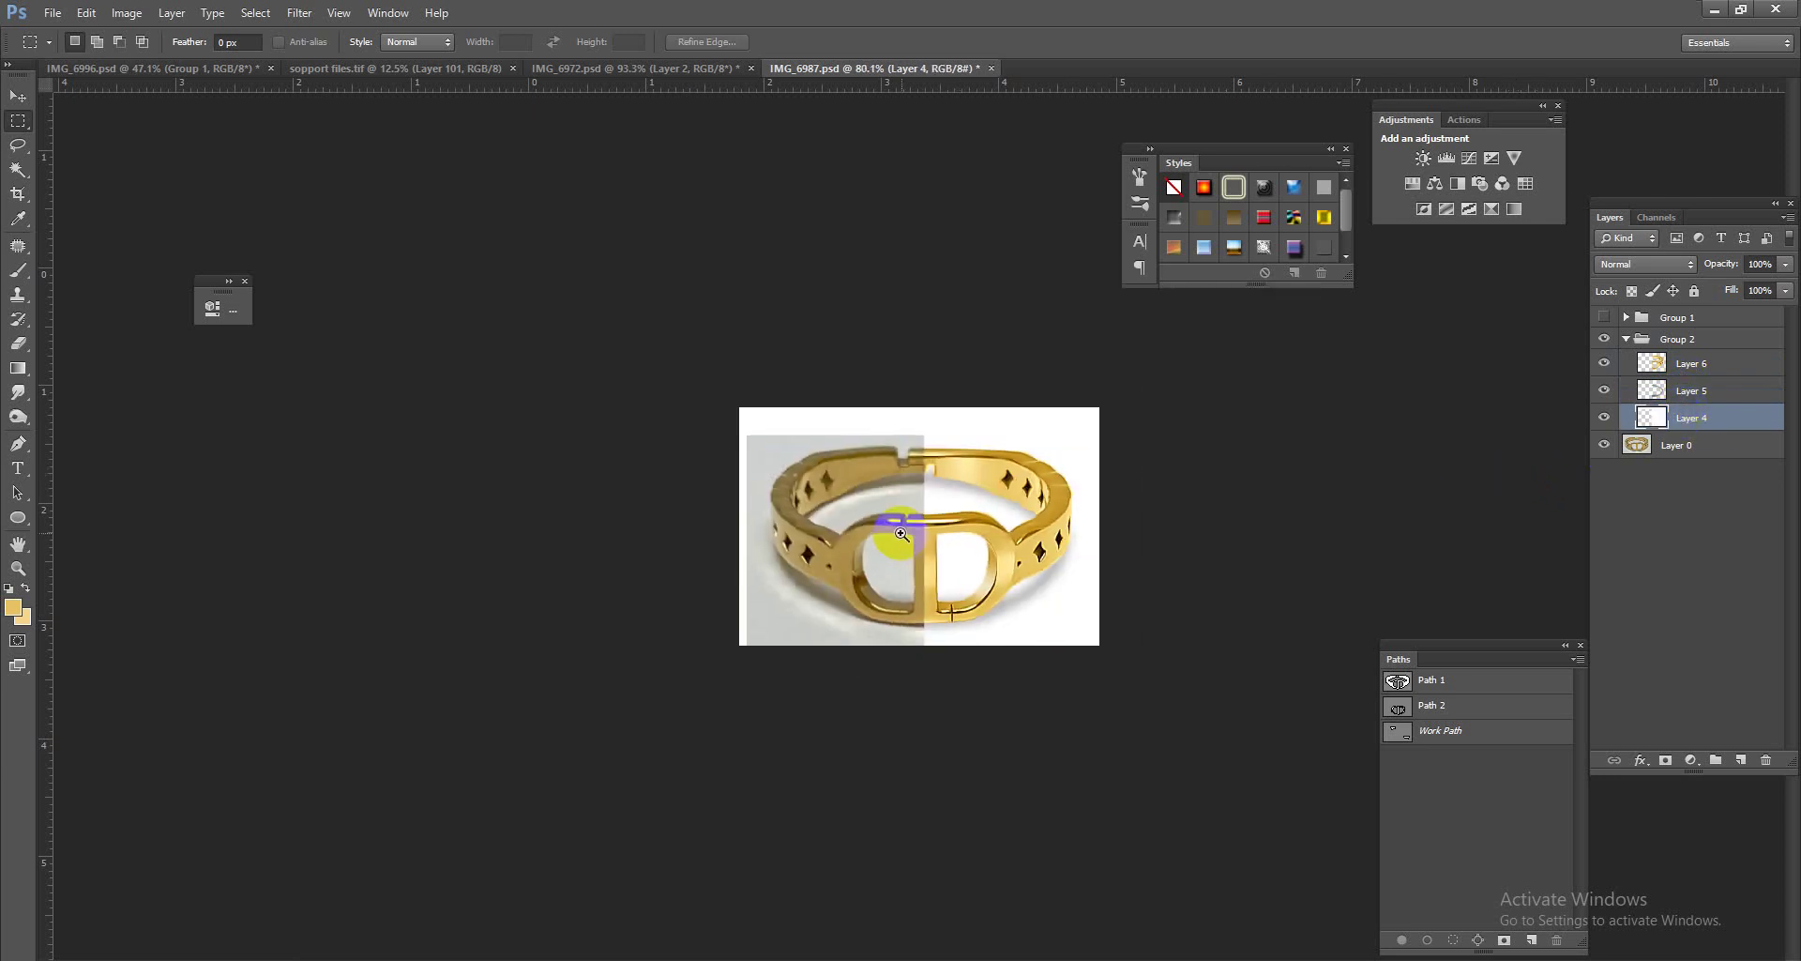
pyautogui.scroll(4, 1056, 586)
pyautogui.scroll(-3, 1055, 586)
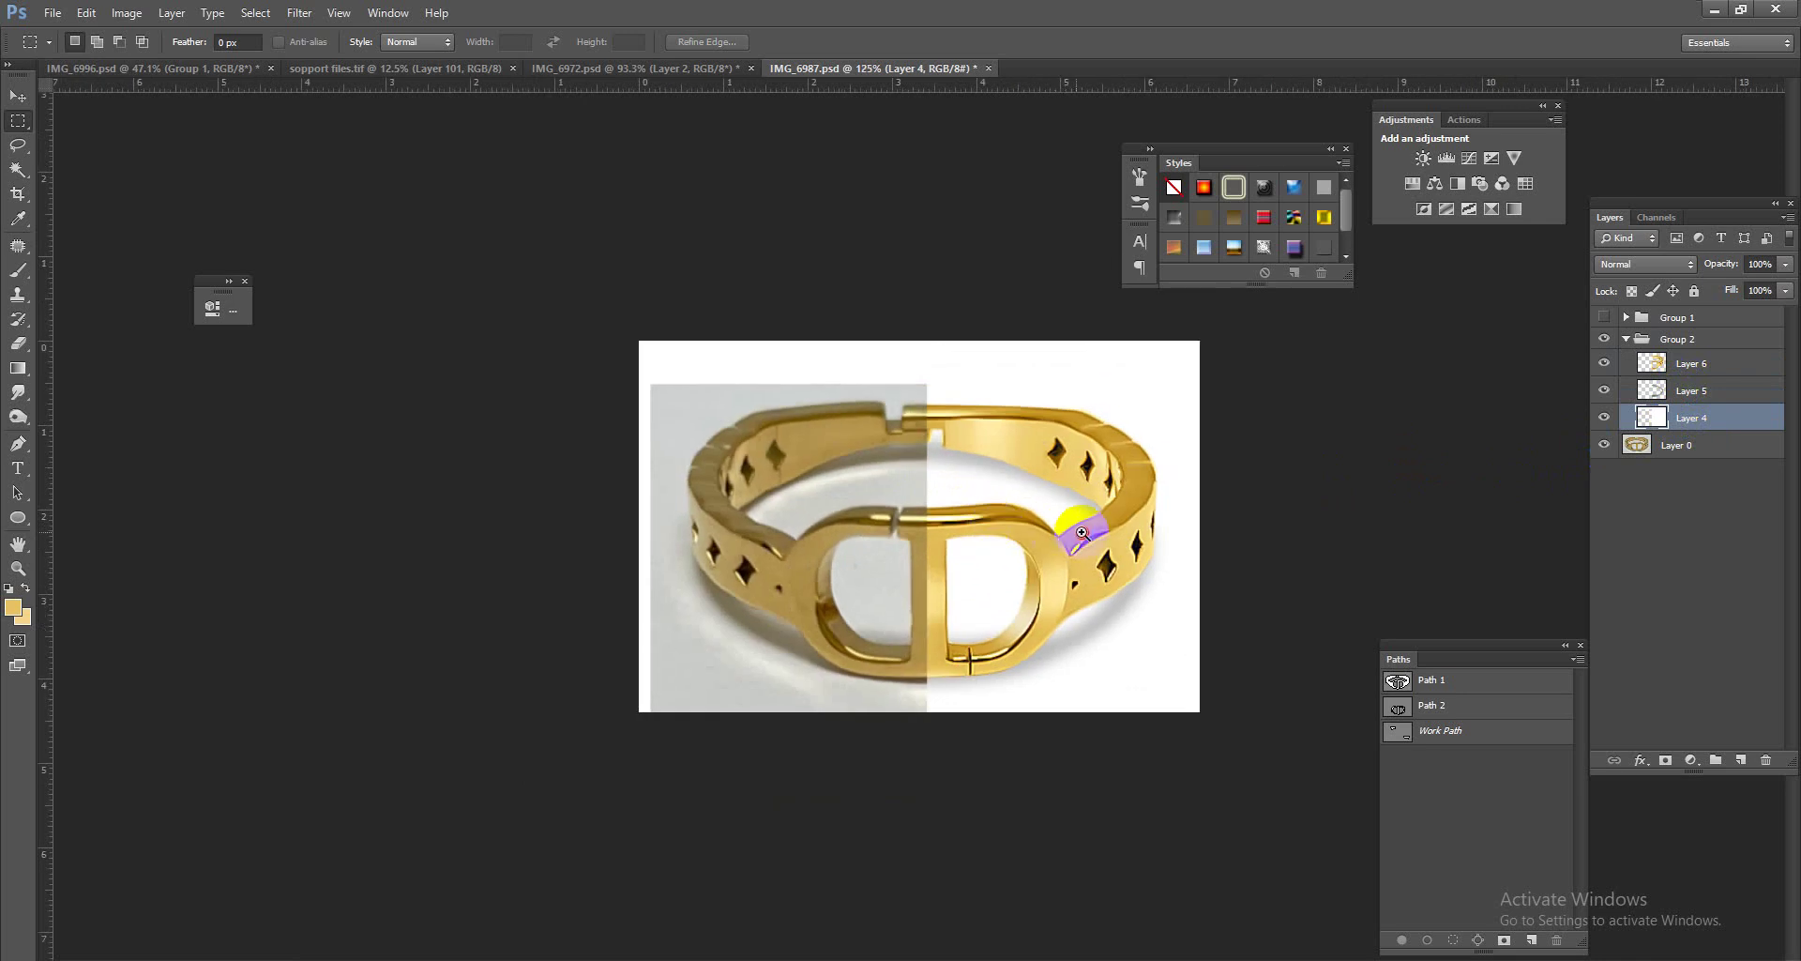
pyautogui.scroll(3, 1098, 551)
pyautogui.click(1632, 344)
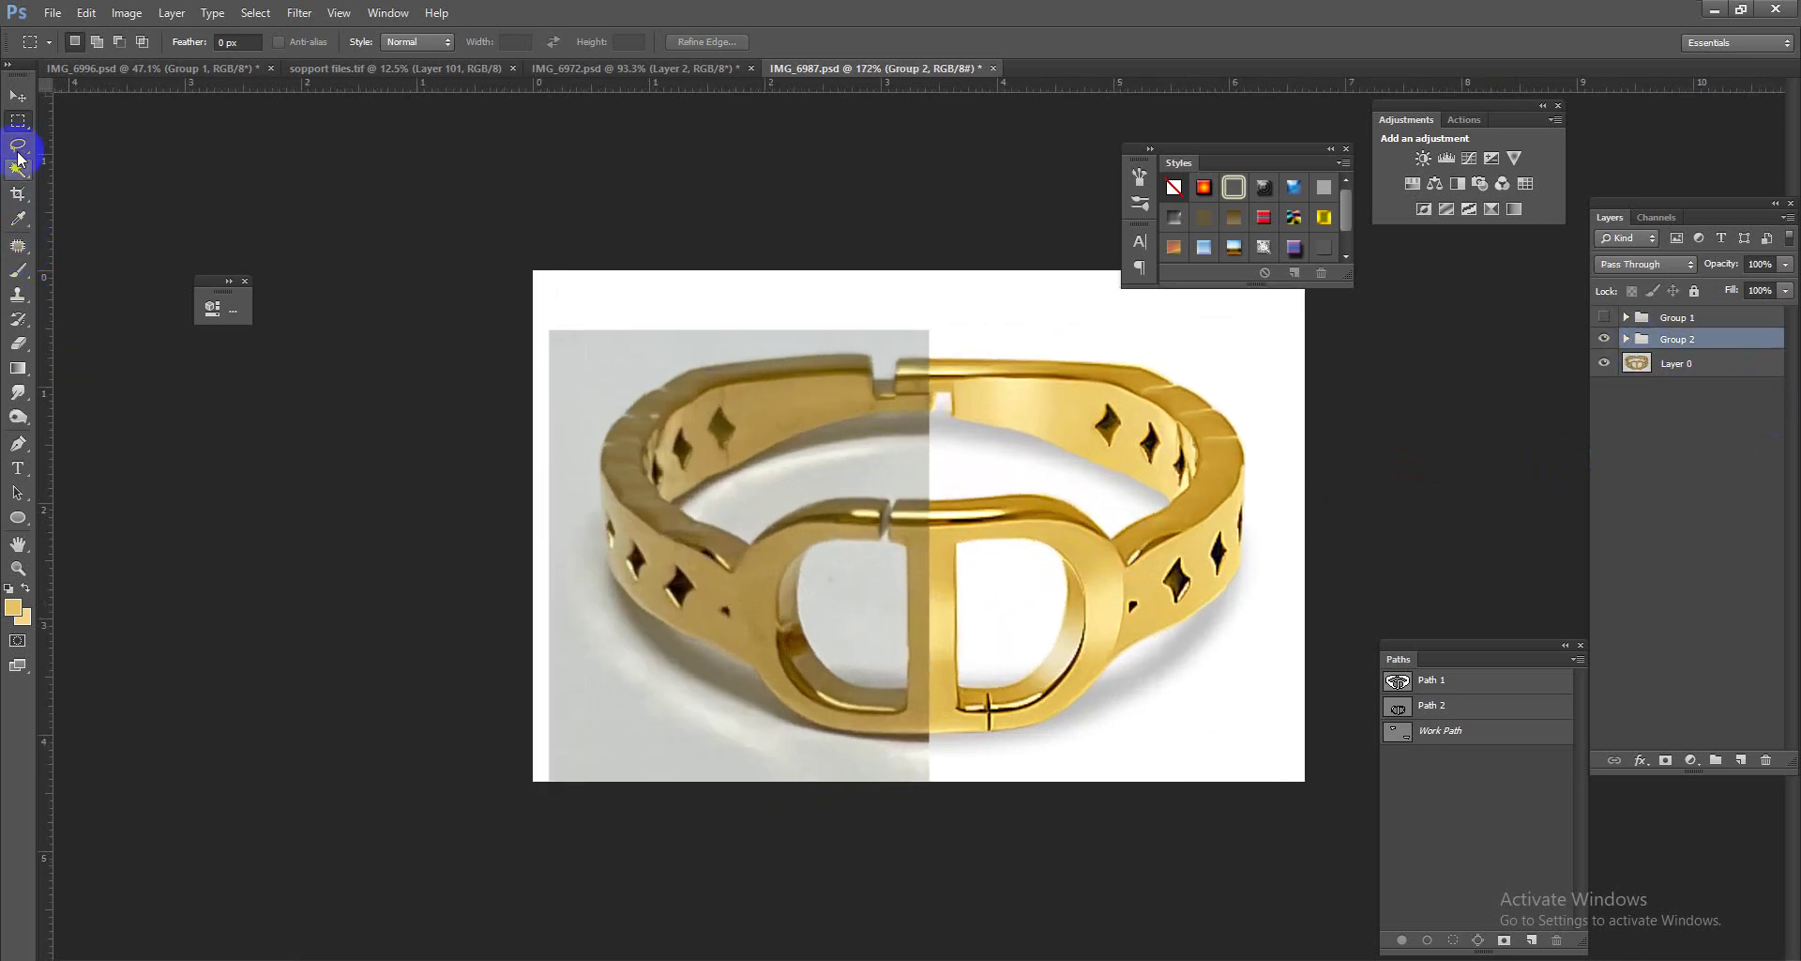
# Step: Crop the before/after image again, pulling in the top, left and bottom edges toward the ring
pyautogui.click(18, 197)
pyautogui.moveTo(932, 272); pyautogui.dragTo(934, 297)
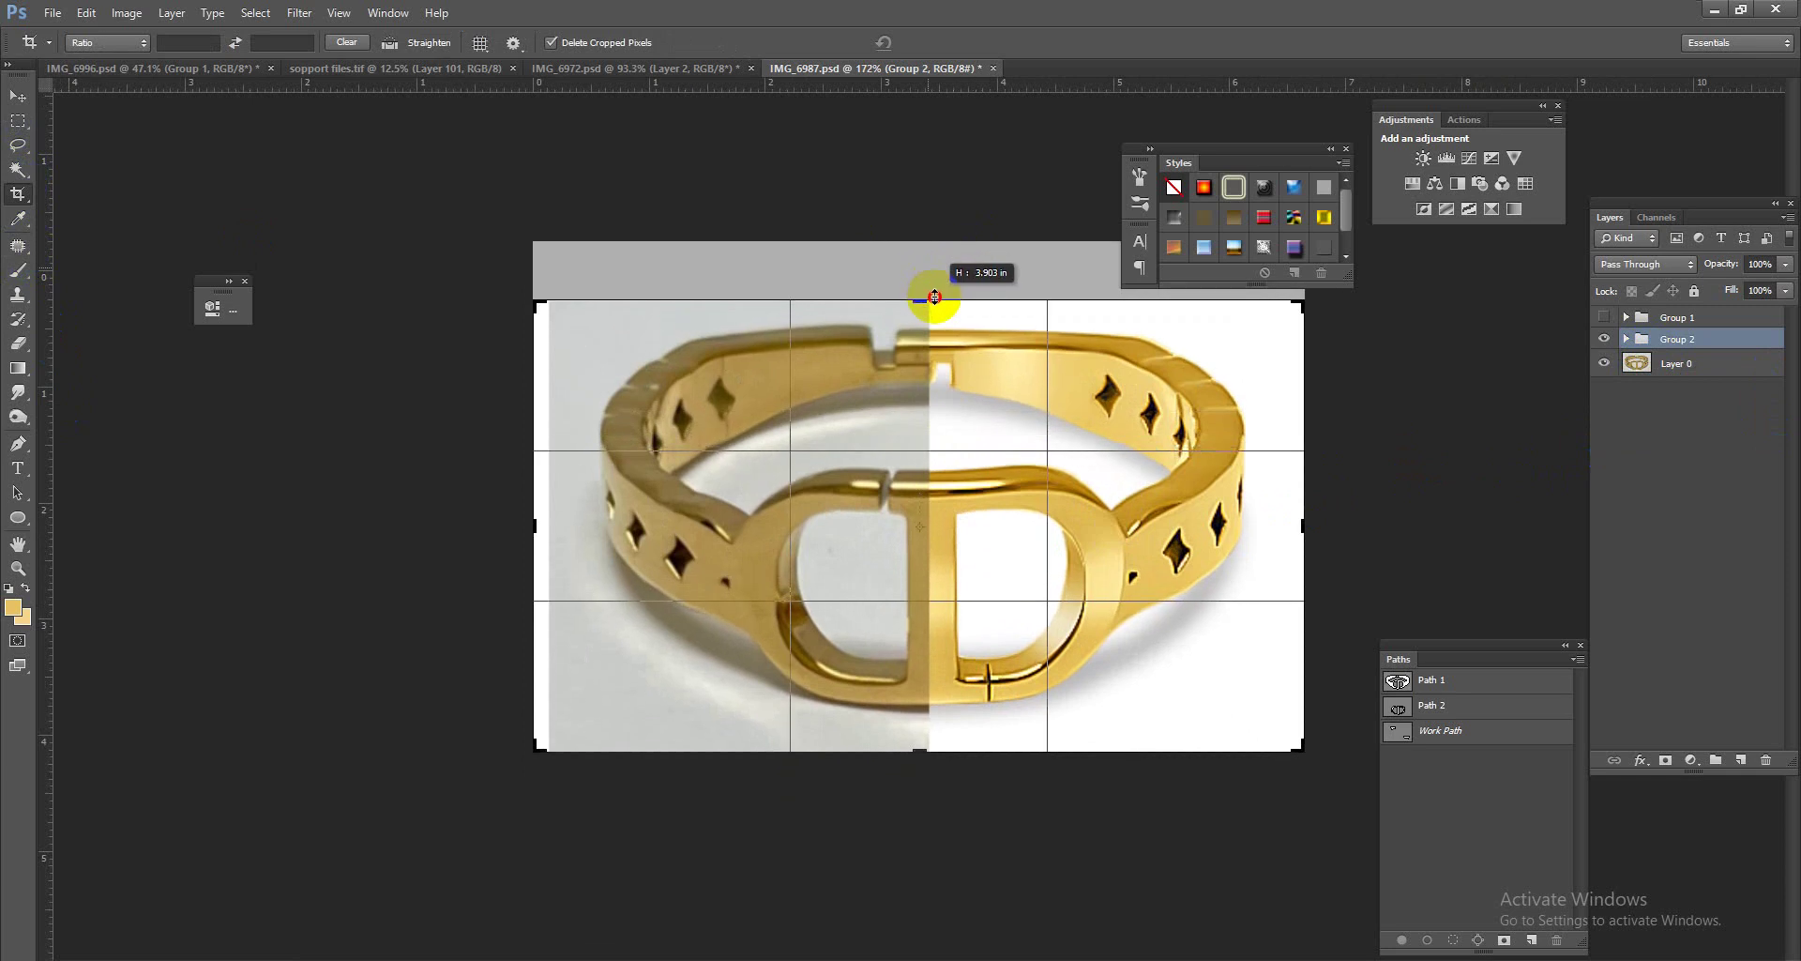
pyautogui.moveTo(537, 528); pyautogui.dragTo(551, 524)
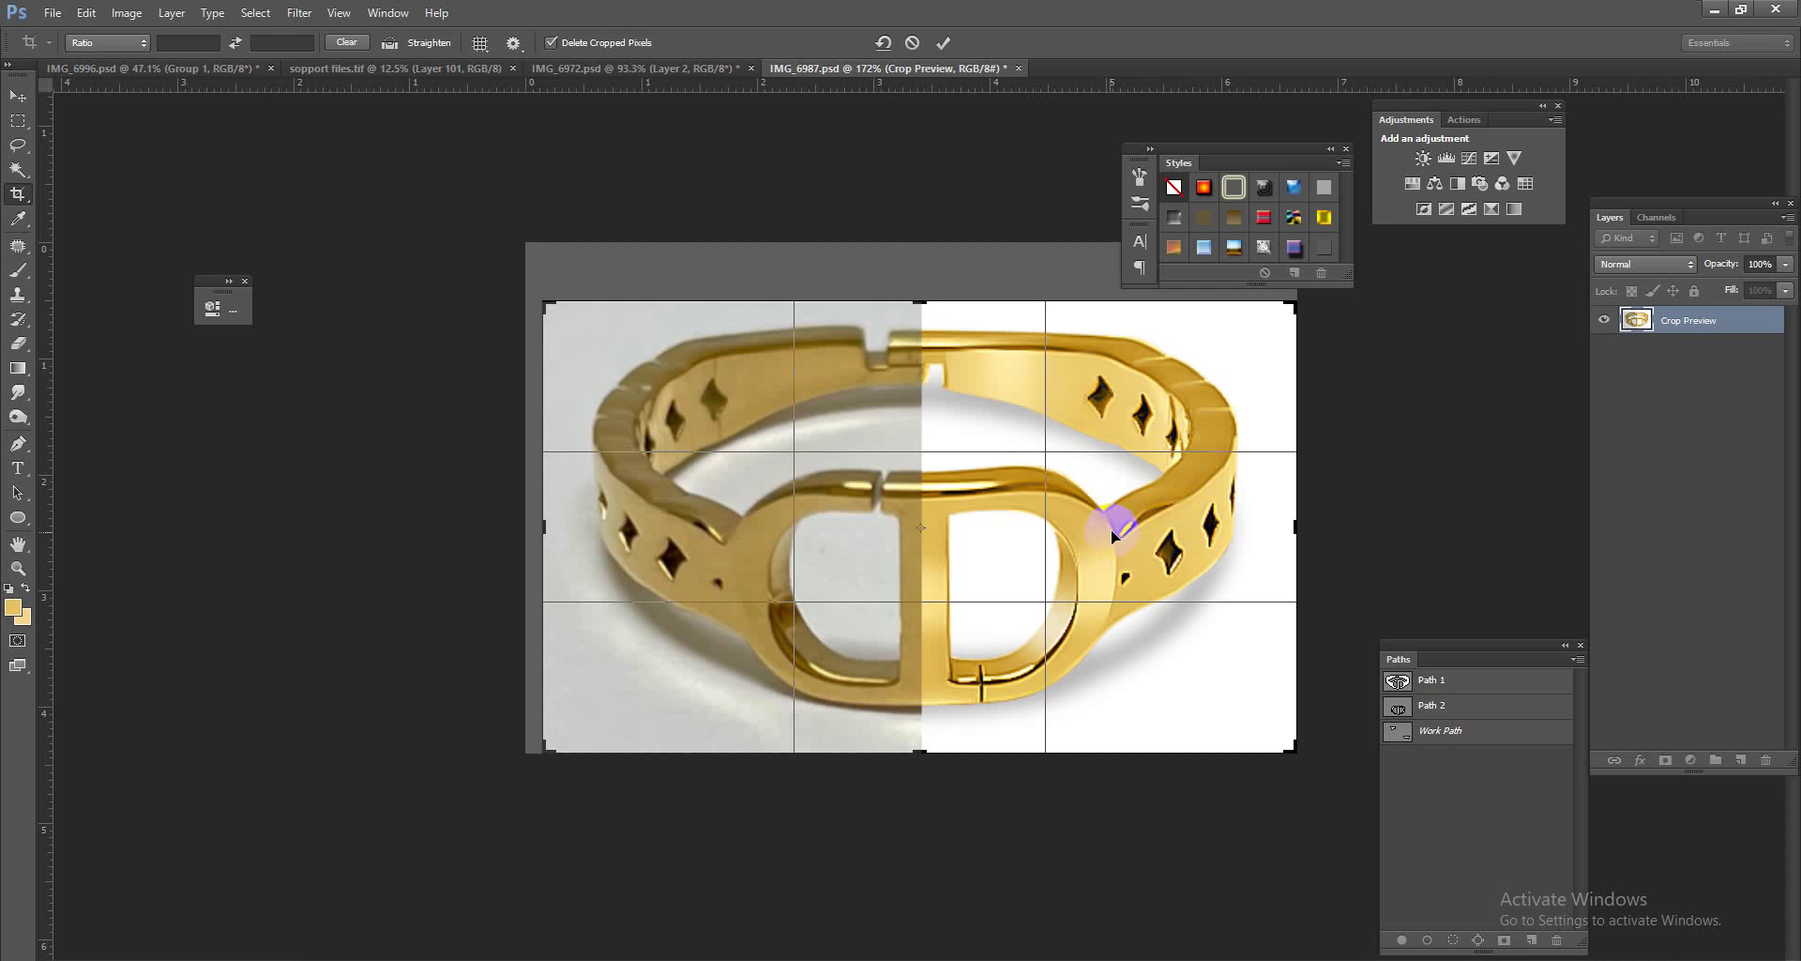
pyautogui.moveTo(1114, 534); pyautogui.dragTo(1100, 552)
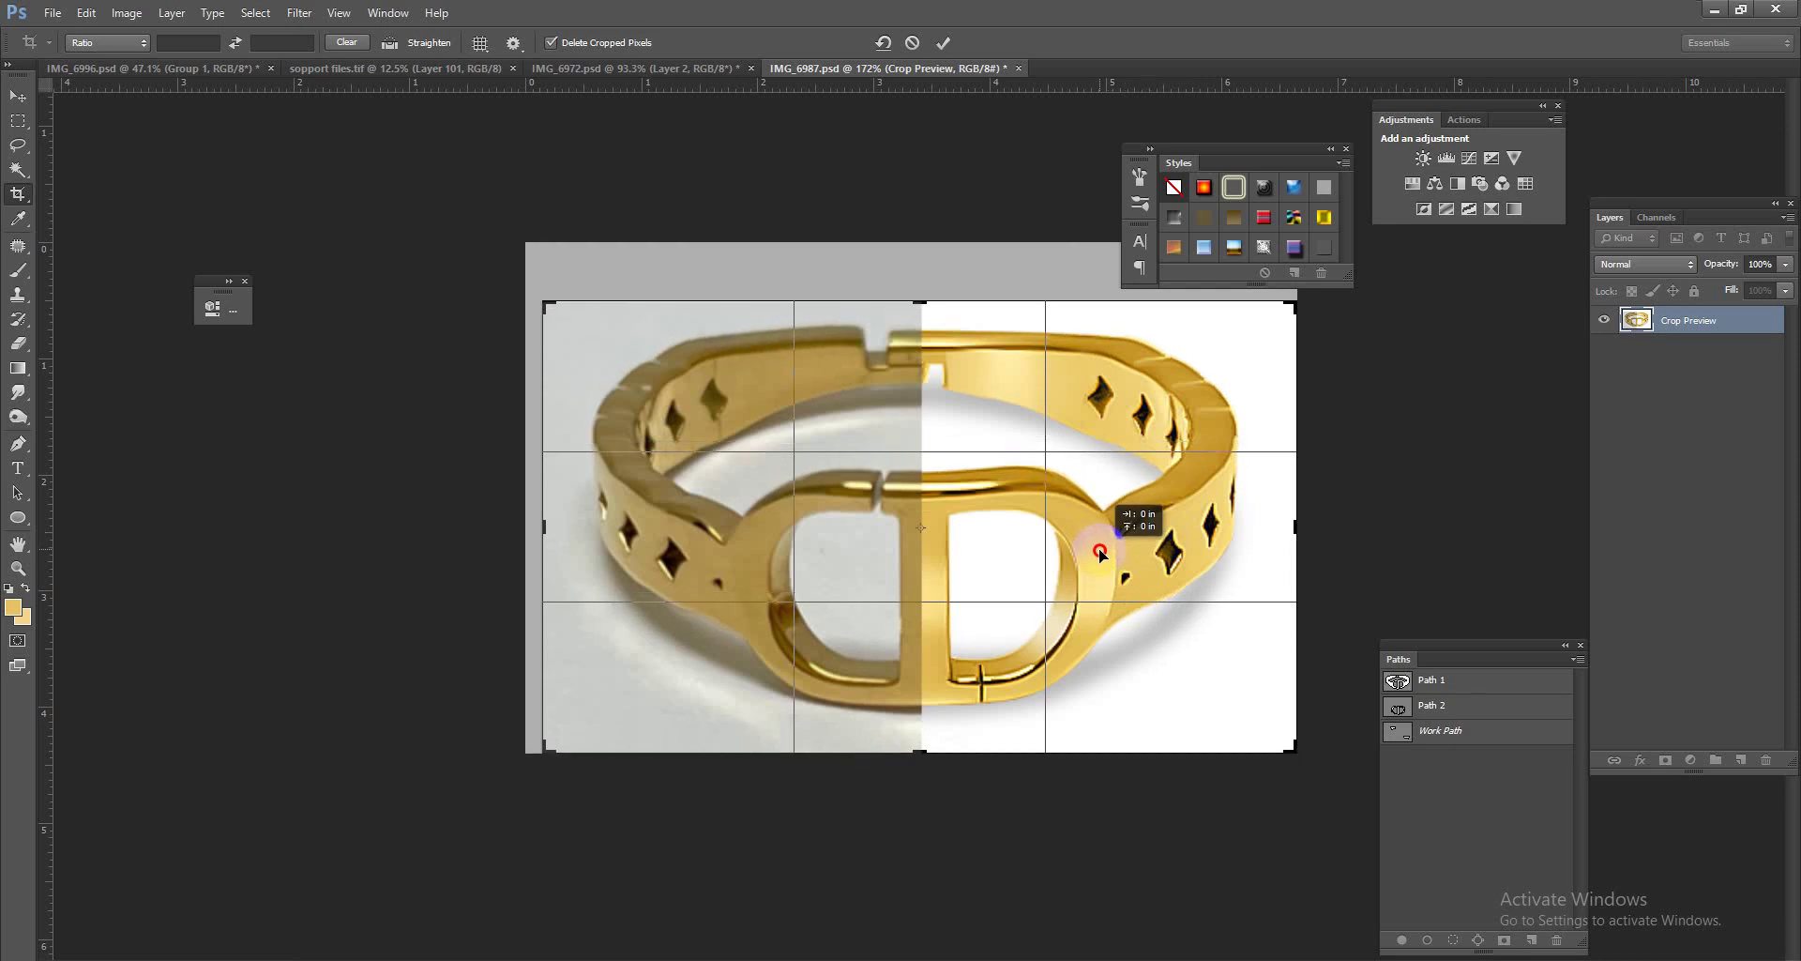
pyautogui.moveTo(919, 752); pyautogui.dragTo(918, 747)
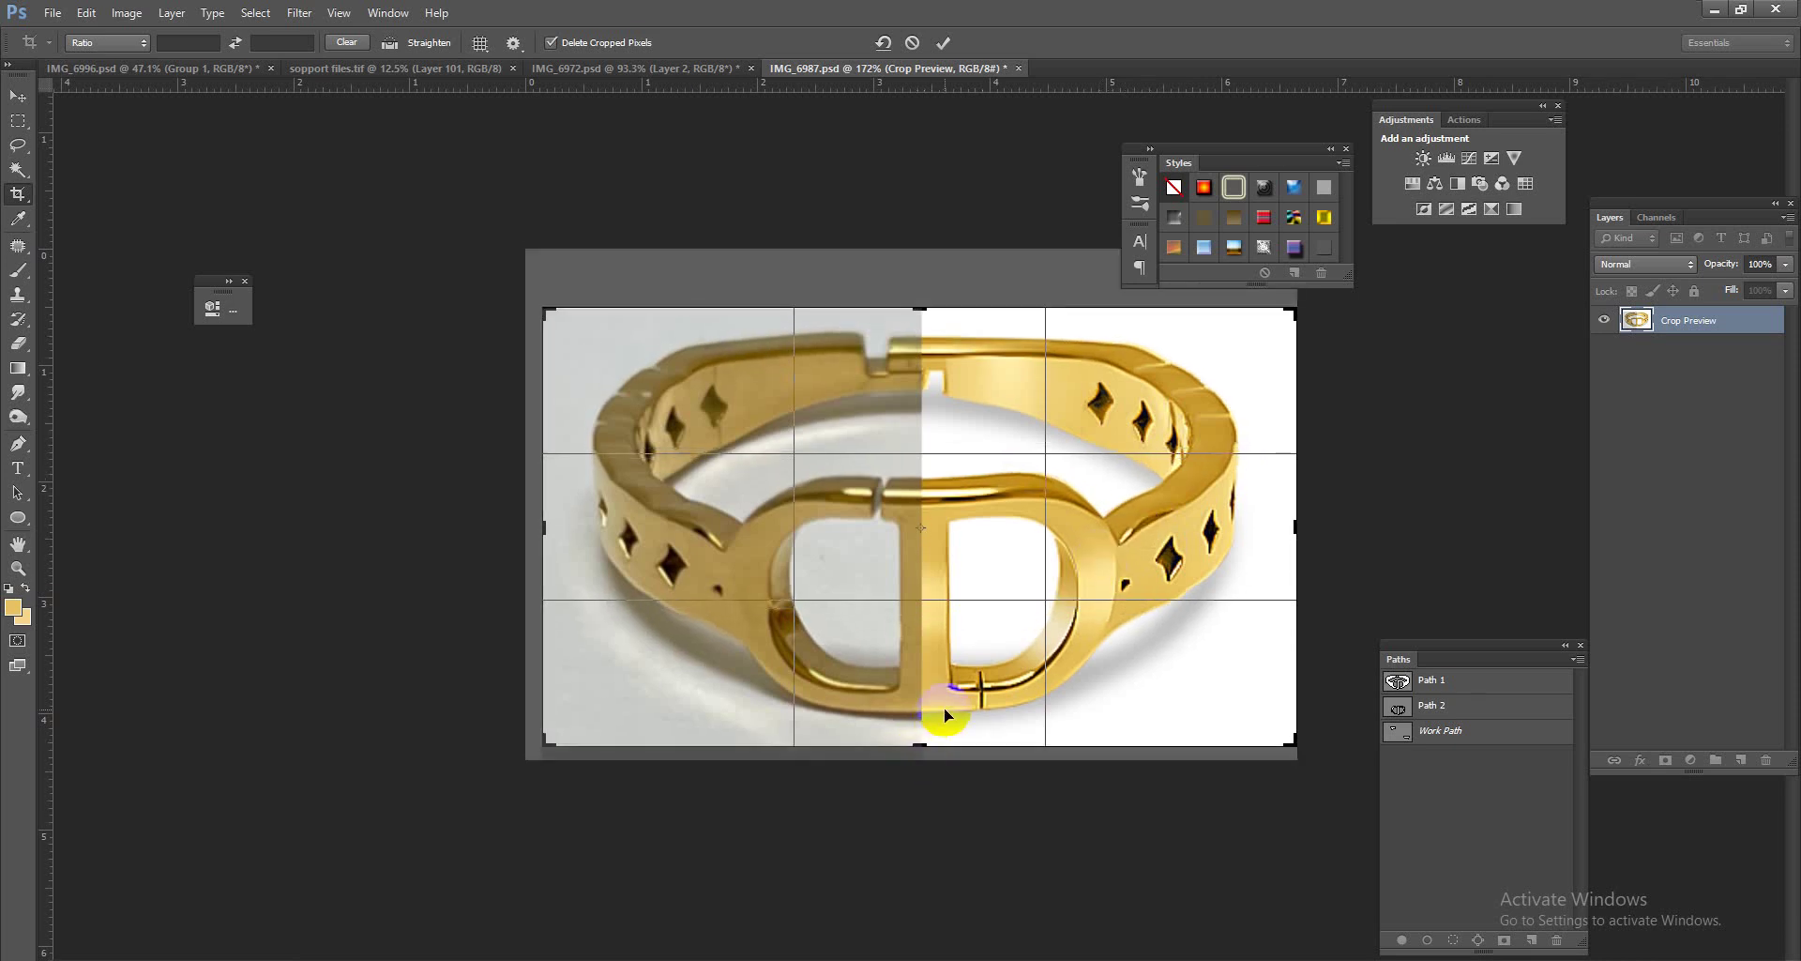
pyautogui.press('Return')
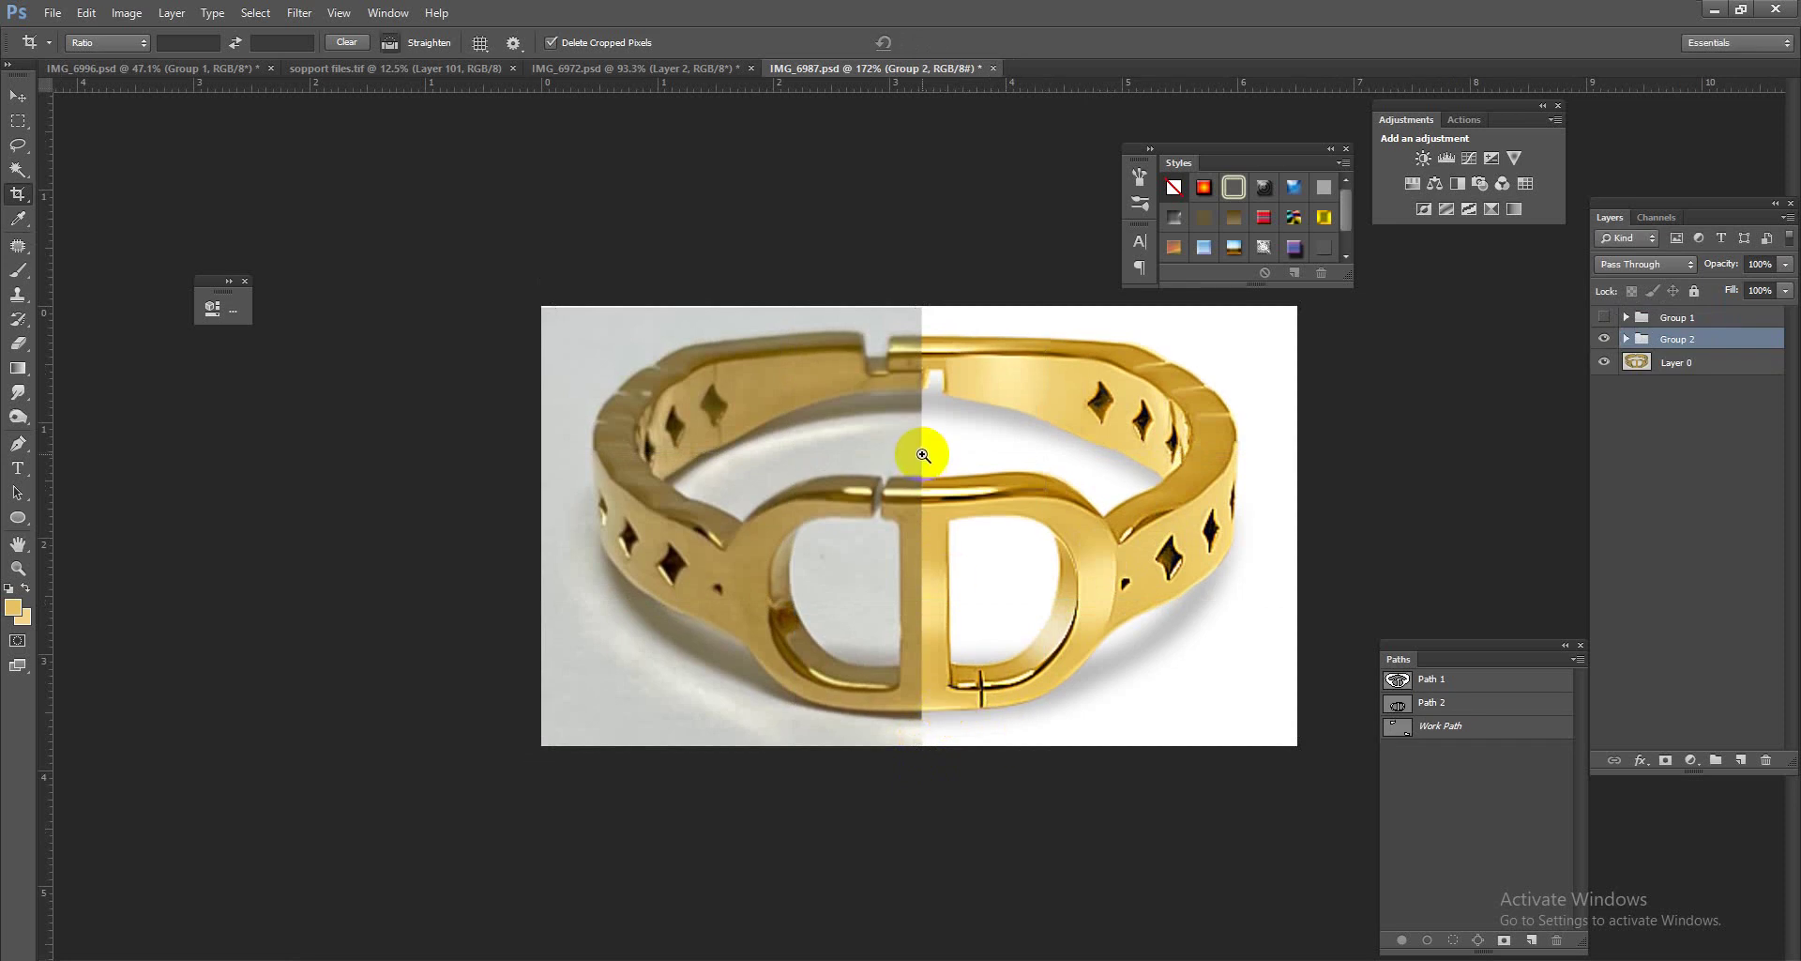
pyautogui.moveTo(923, 454)
pyautogui.mouseDown()
pyautogui.moveTo(958, 457)
pyautogui.moveTo(953, 657)
pyautogui.moveTo(860, 423)
pyautogui.moveTo(892, 318)
pyautogui.moveTo(915, 373)
pyautogui.mouseUp()
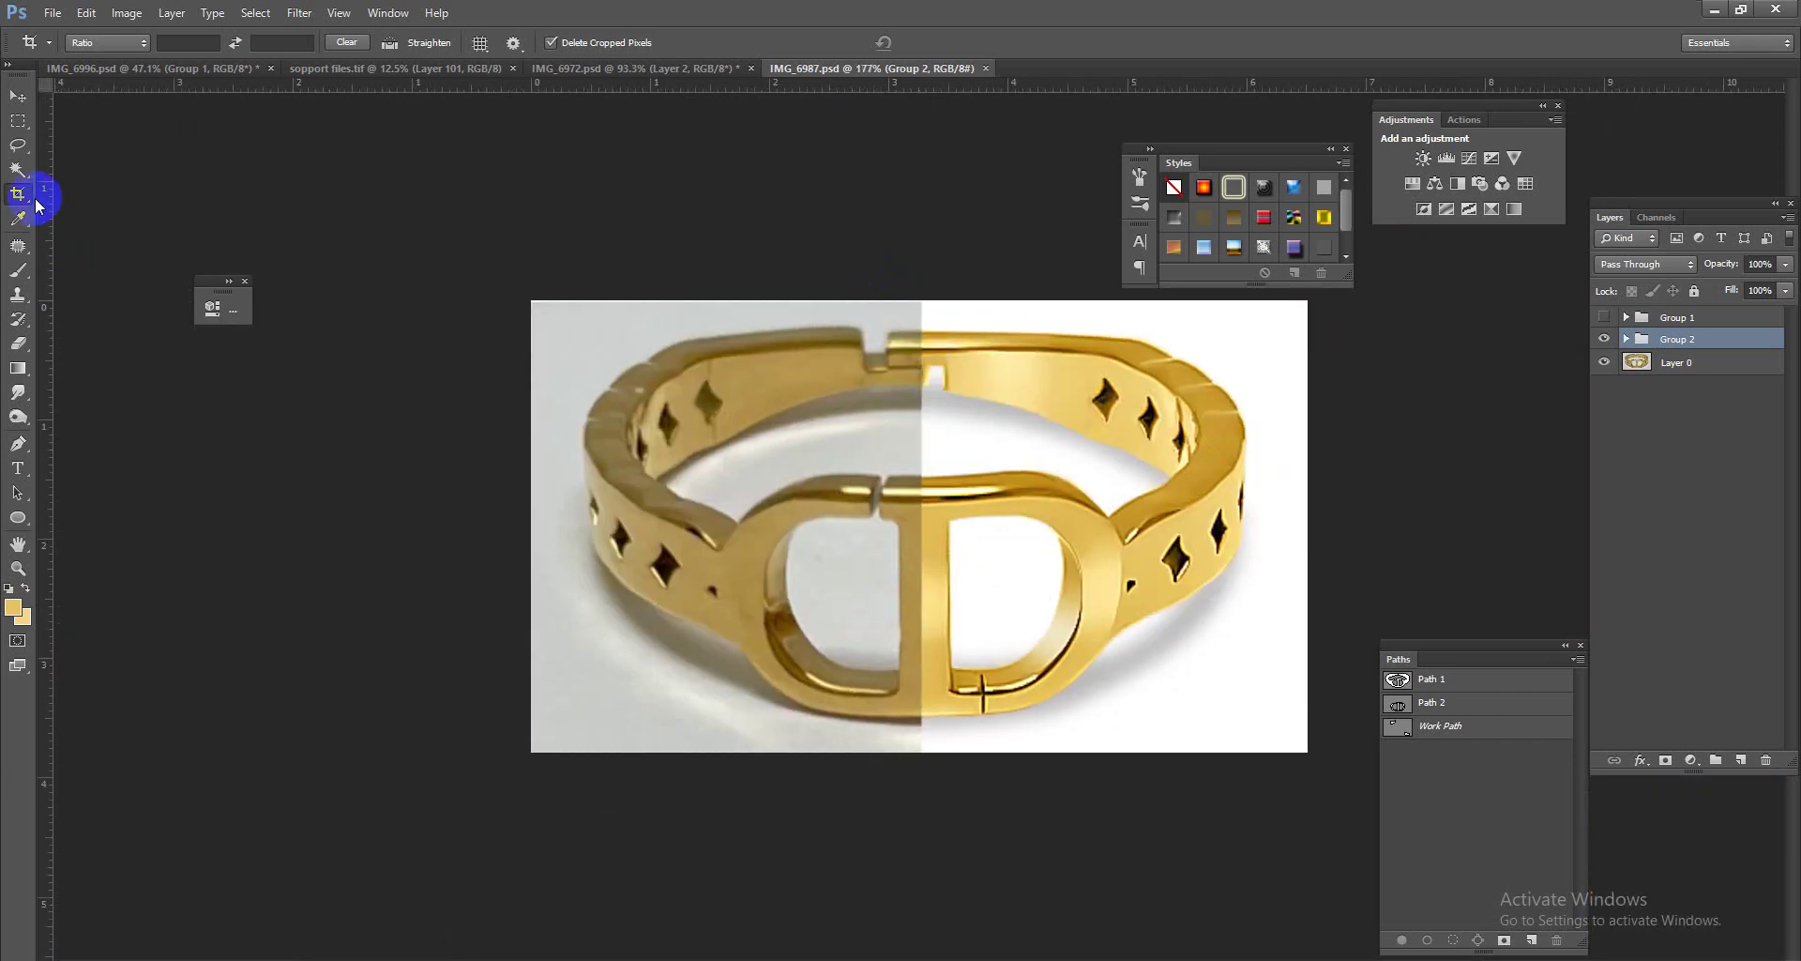
pyautogui.click(18, 193)
pyautogui.moveTo(933, 313)
pyautogui.mouseDown()
pyautogui.moveTo(978, 286)
pyautogui.moveTo(998, 317)
pyautogui.moveTo(962, 487)
pyautogui.moveTo(1005, 468)
pyautogui.moveTo(933, 475)
pyautogui.moveTo(1089, 478)
pyautogui.moveTo(1066, 475)
pyautogui.mouseUp()
pyautogui.press('Return')
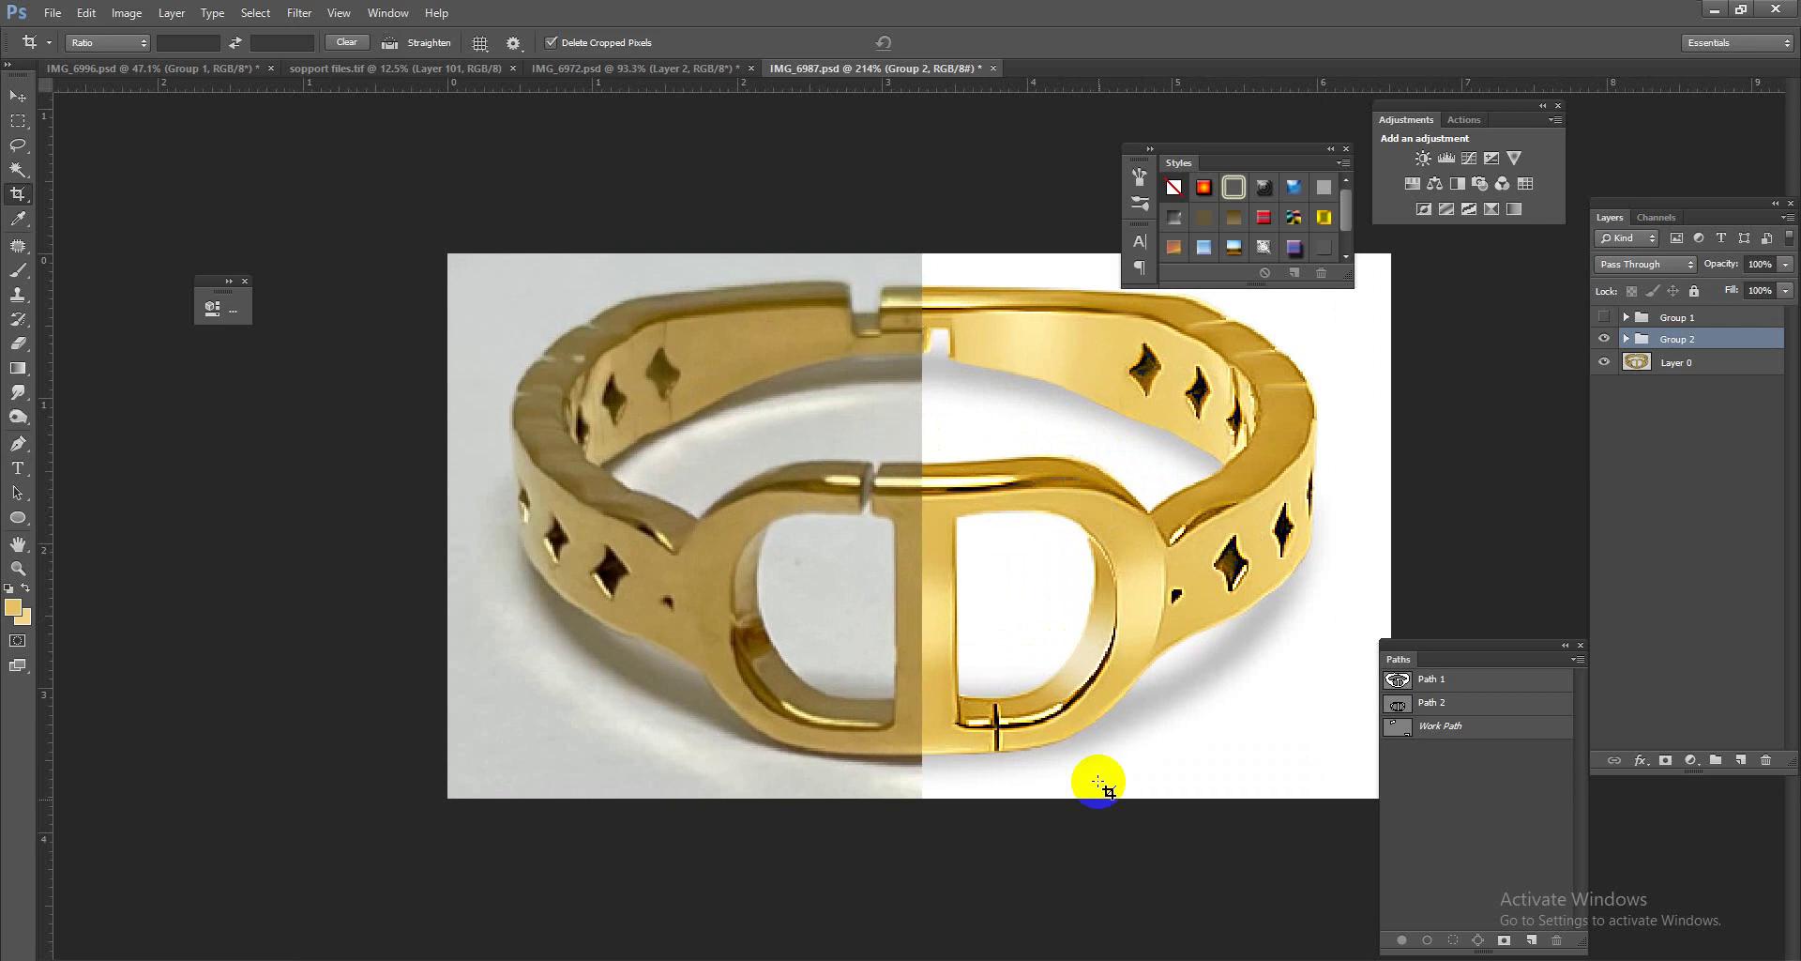